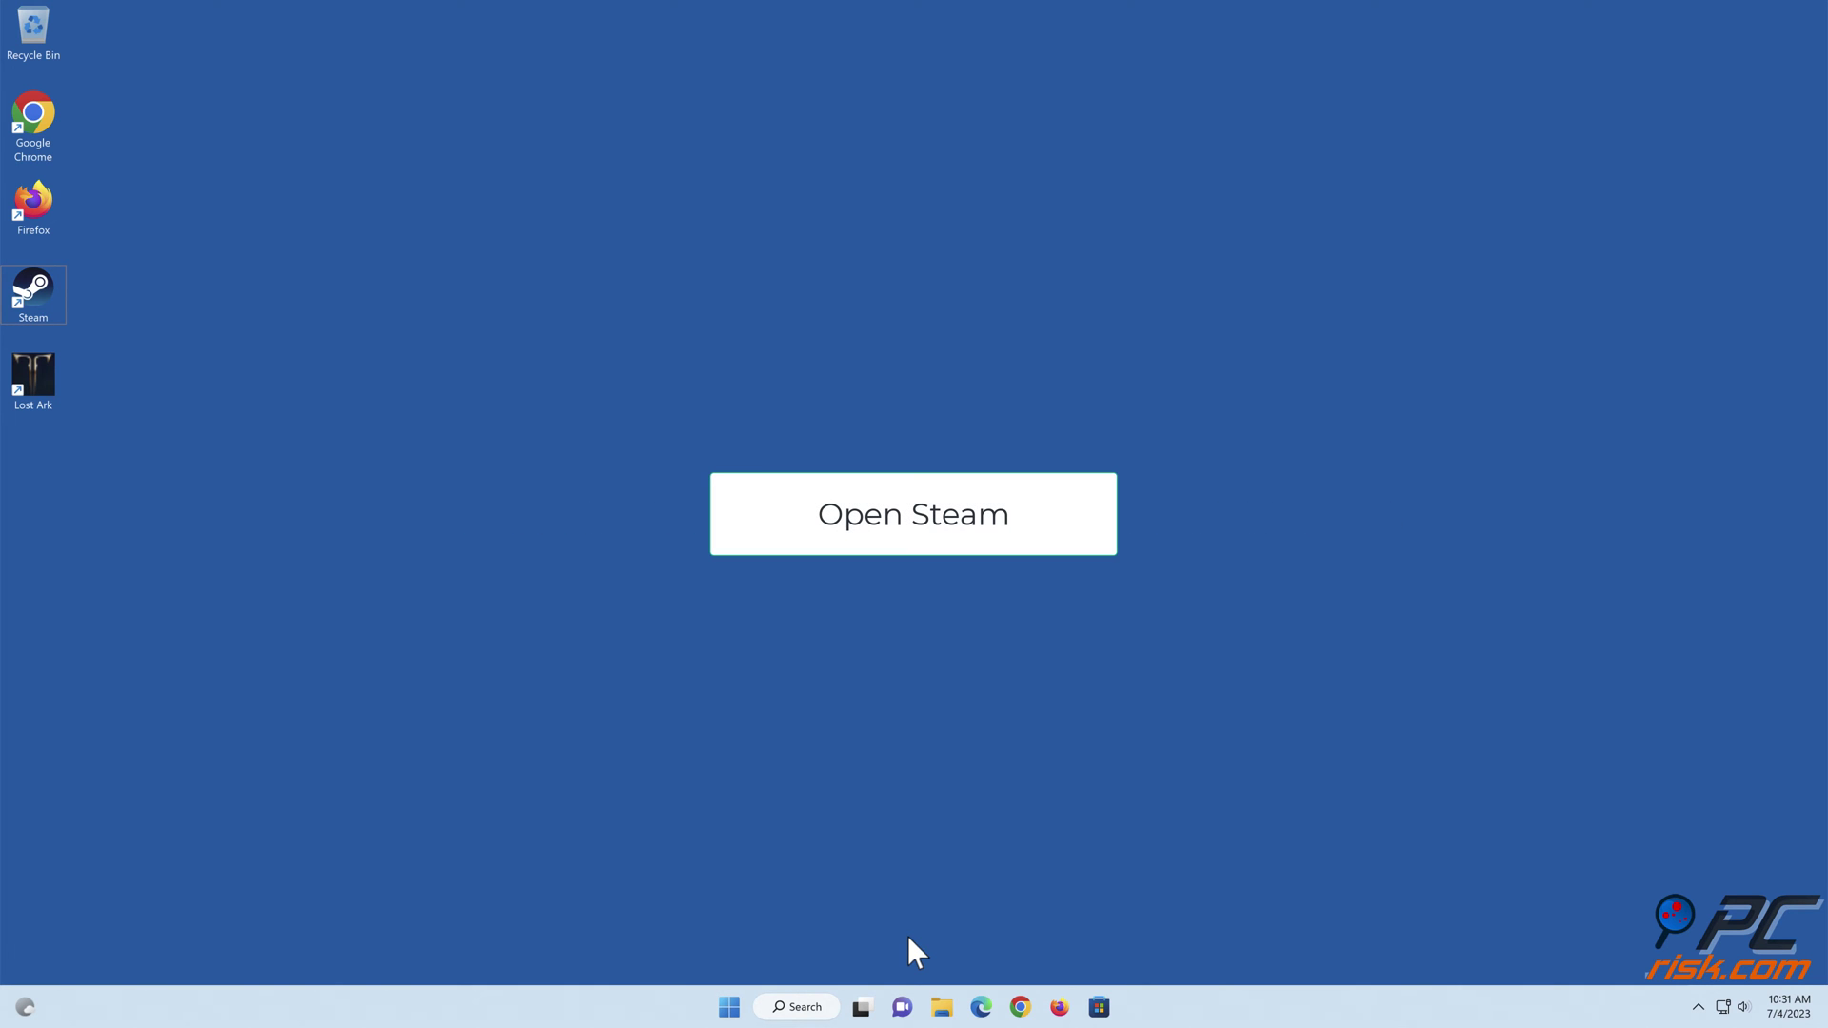
Launch Steam, verify Lost Ark's installed game files, then close its properties window
{"action": "double_click", "coordinate": [33, 301]}
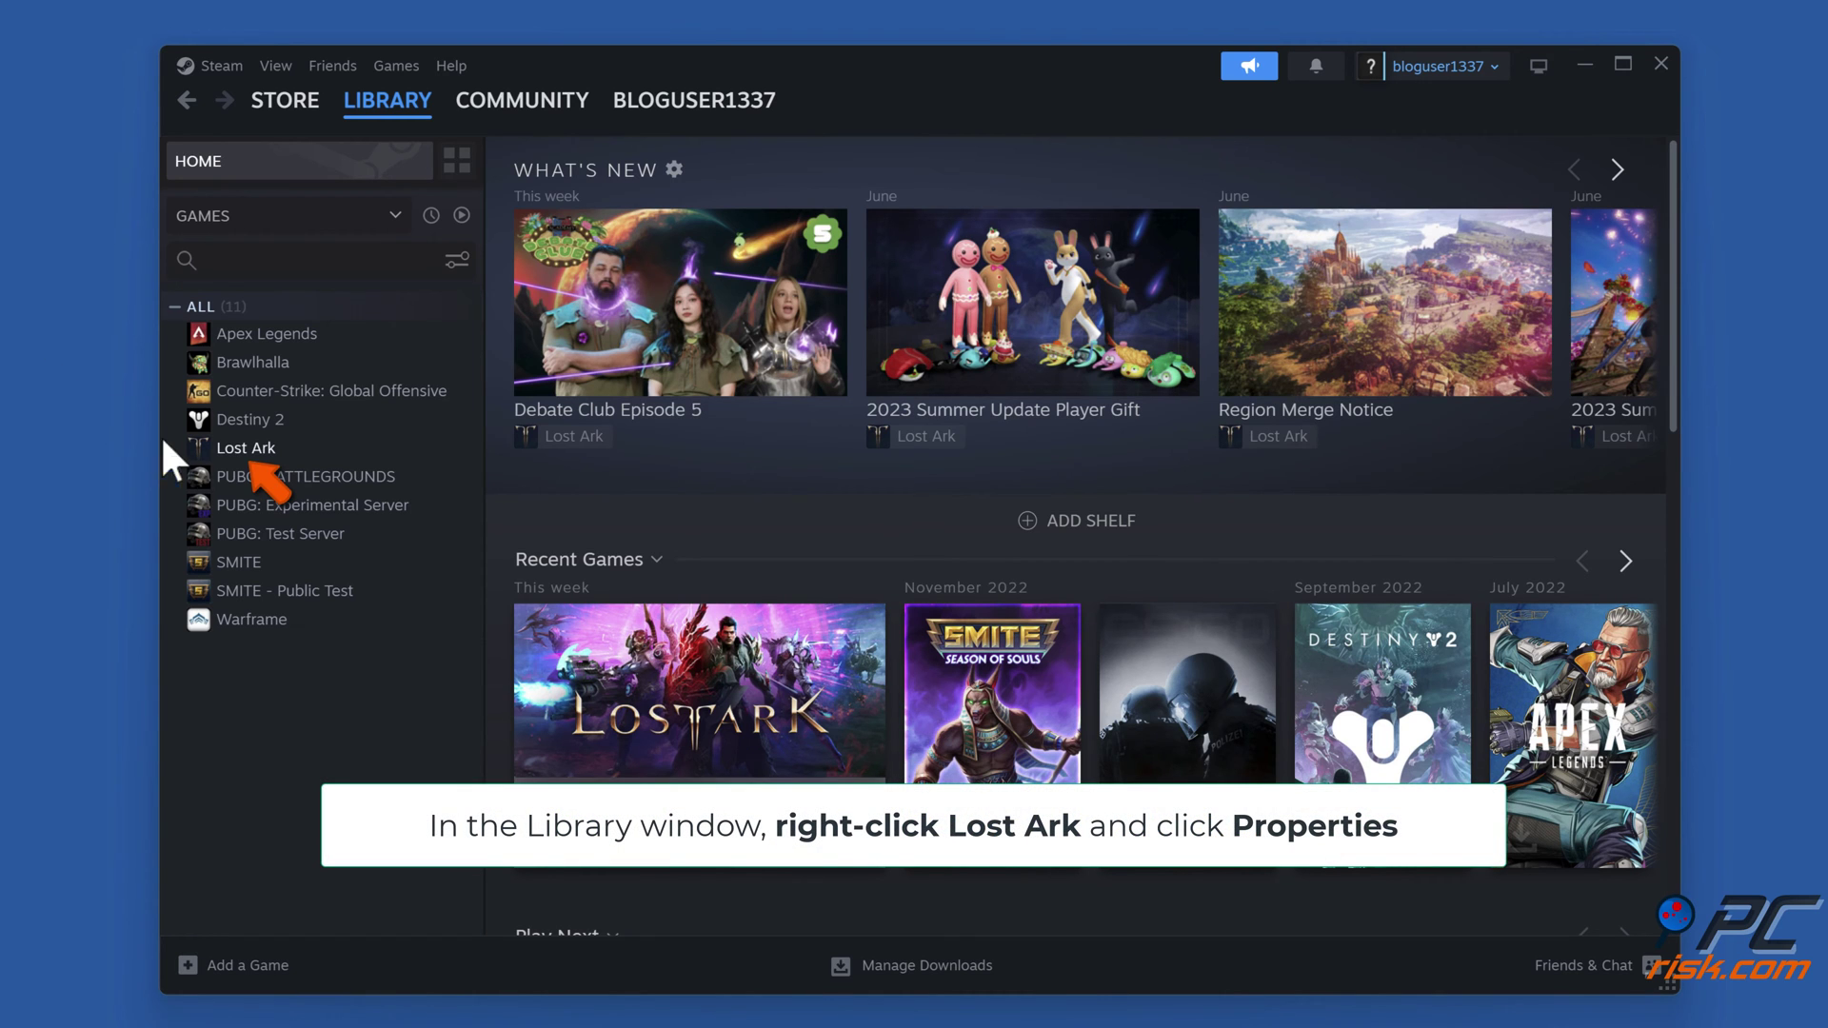
{"action": "right_click", "coordinate": [249, 457]}
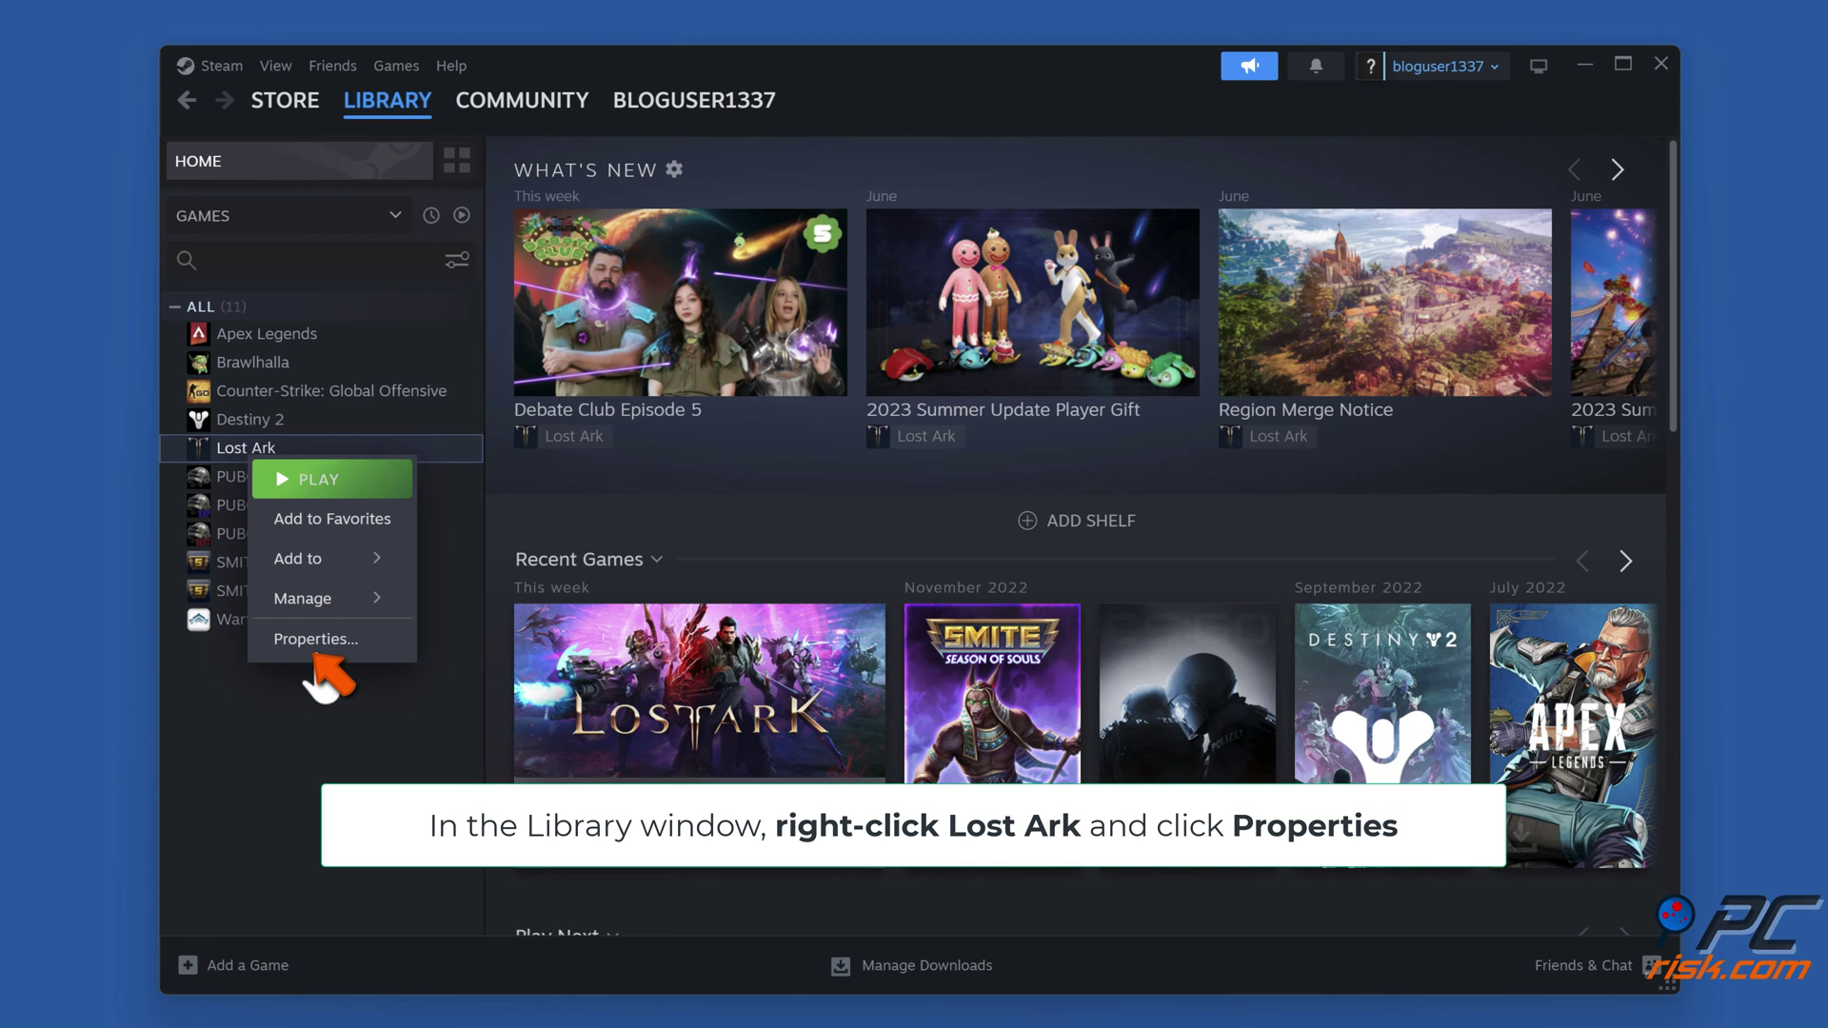
{"action": "left_click", "coordinate": [317, 647]}
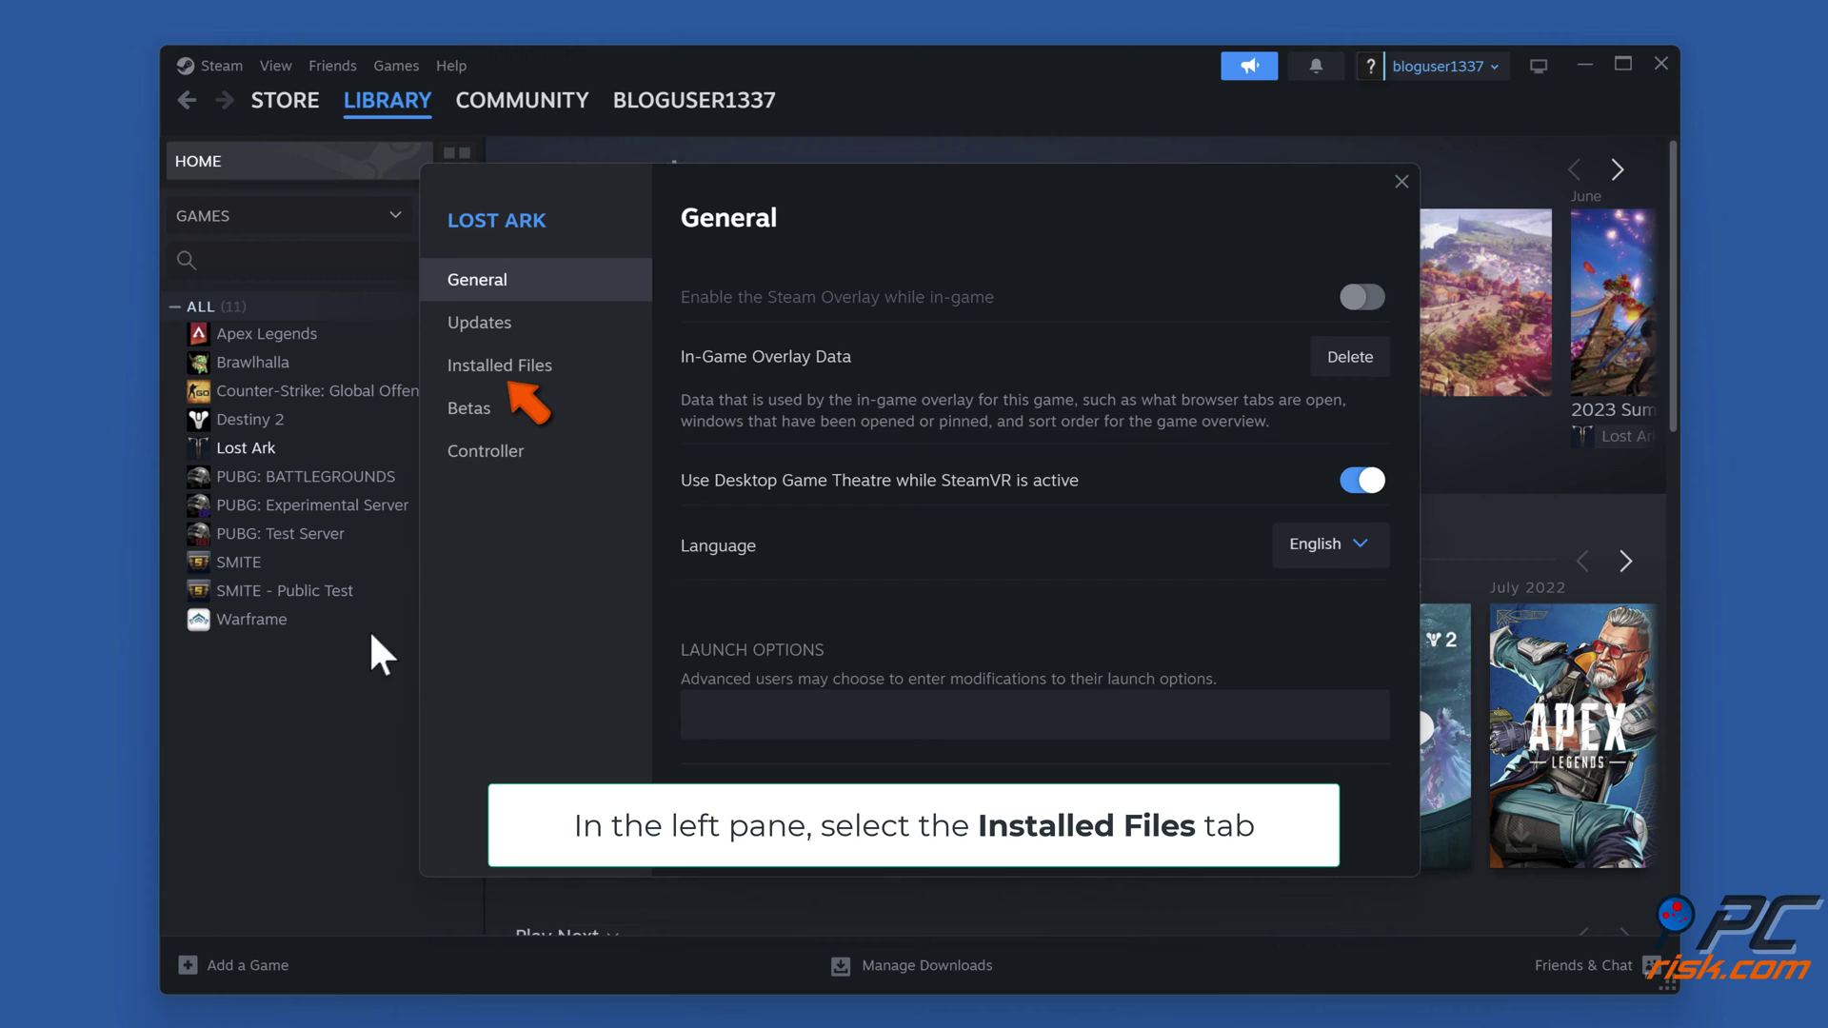
{"action": "left_click", "coordinate": [510, 377]}
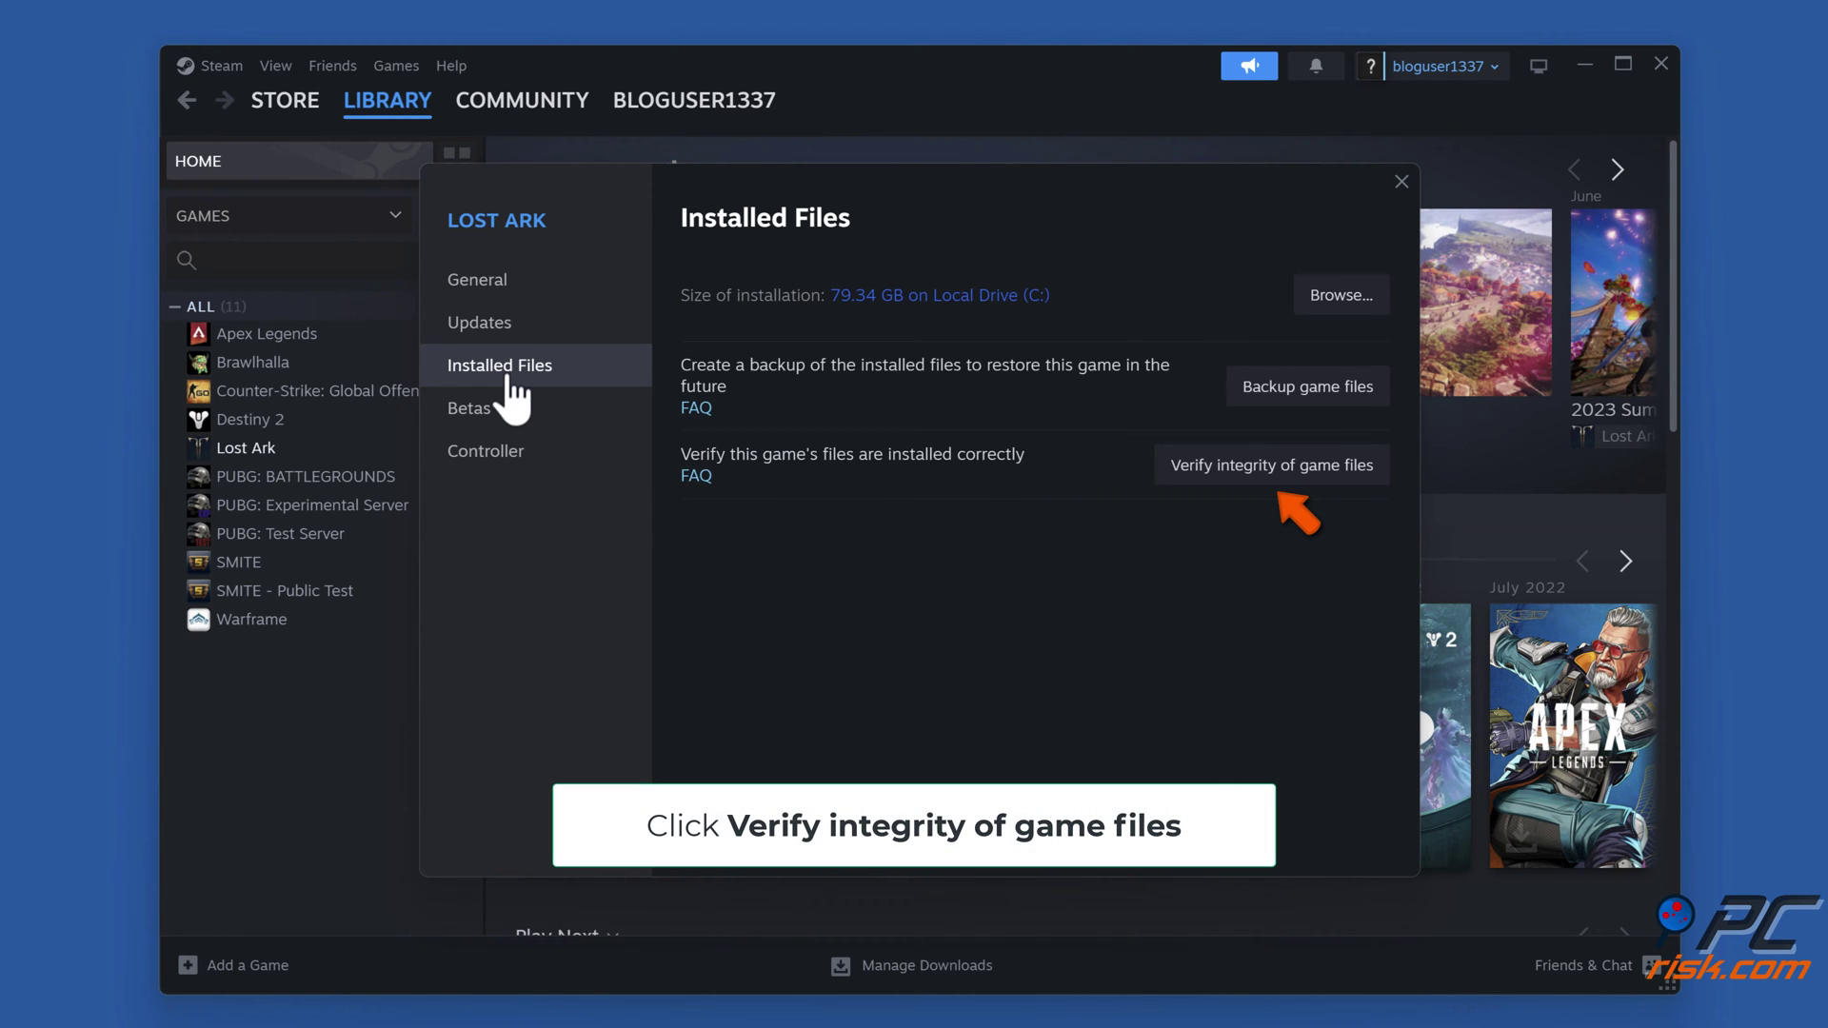
{"action": "left_click", "coordinate": [1280, 474]}
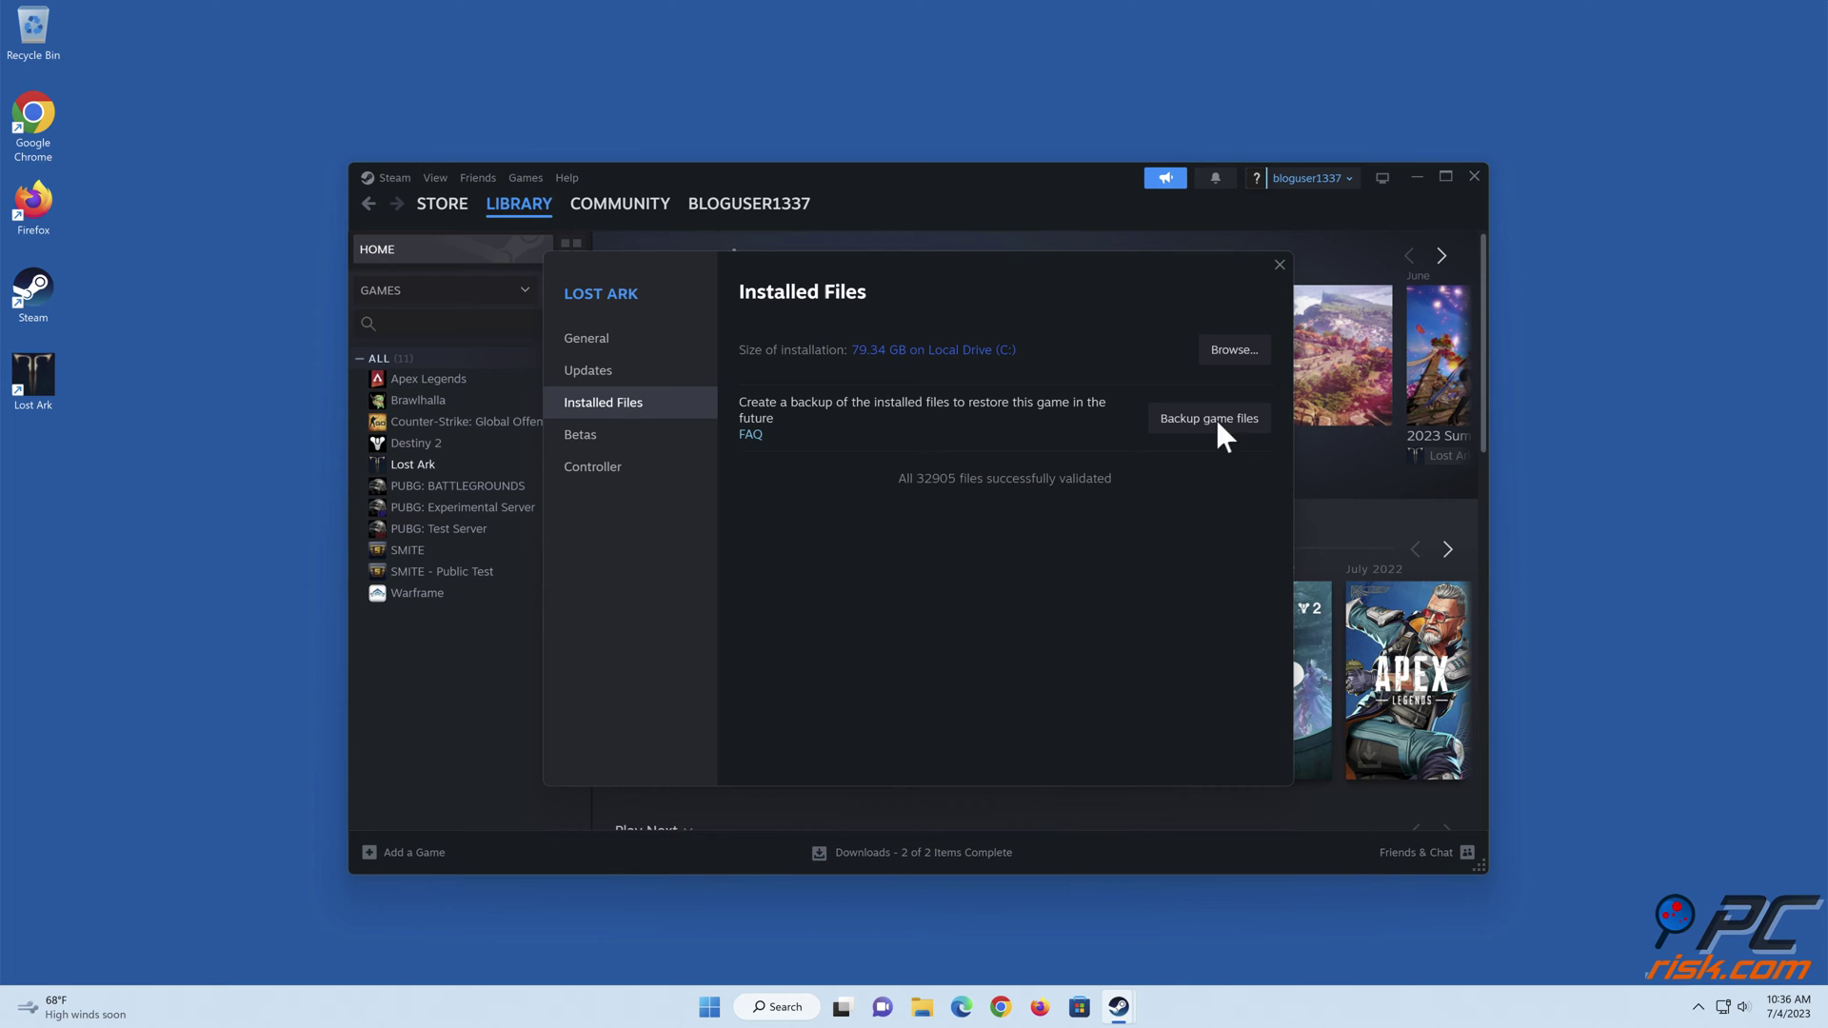
{"action": "left_click", "coordinate": [1280, 266]}
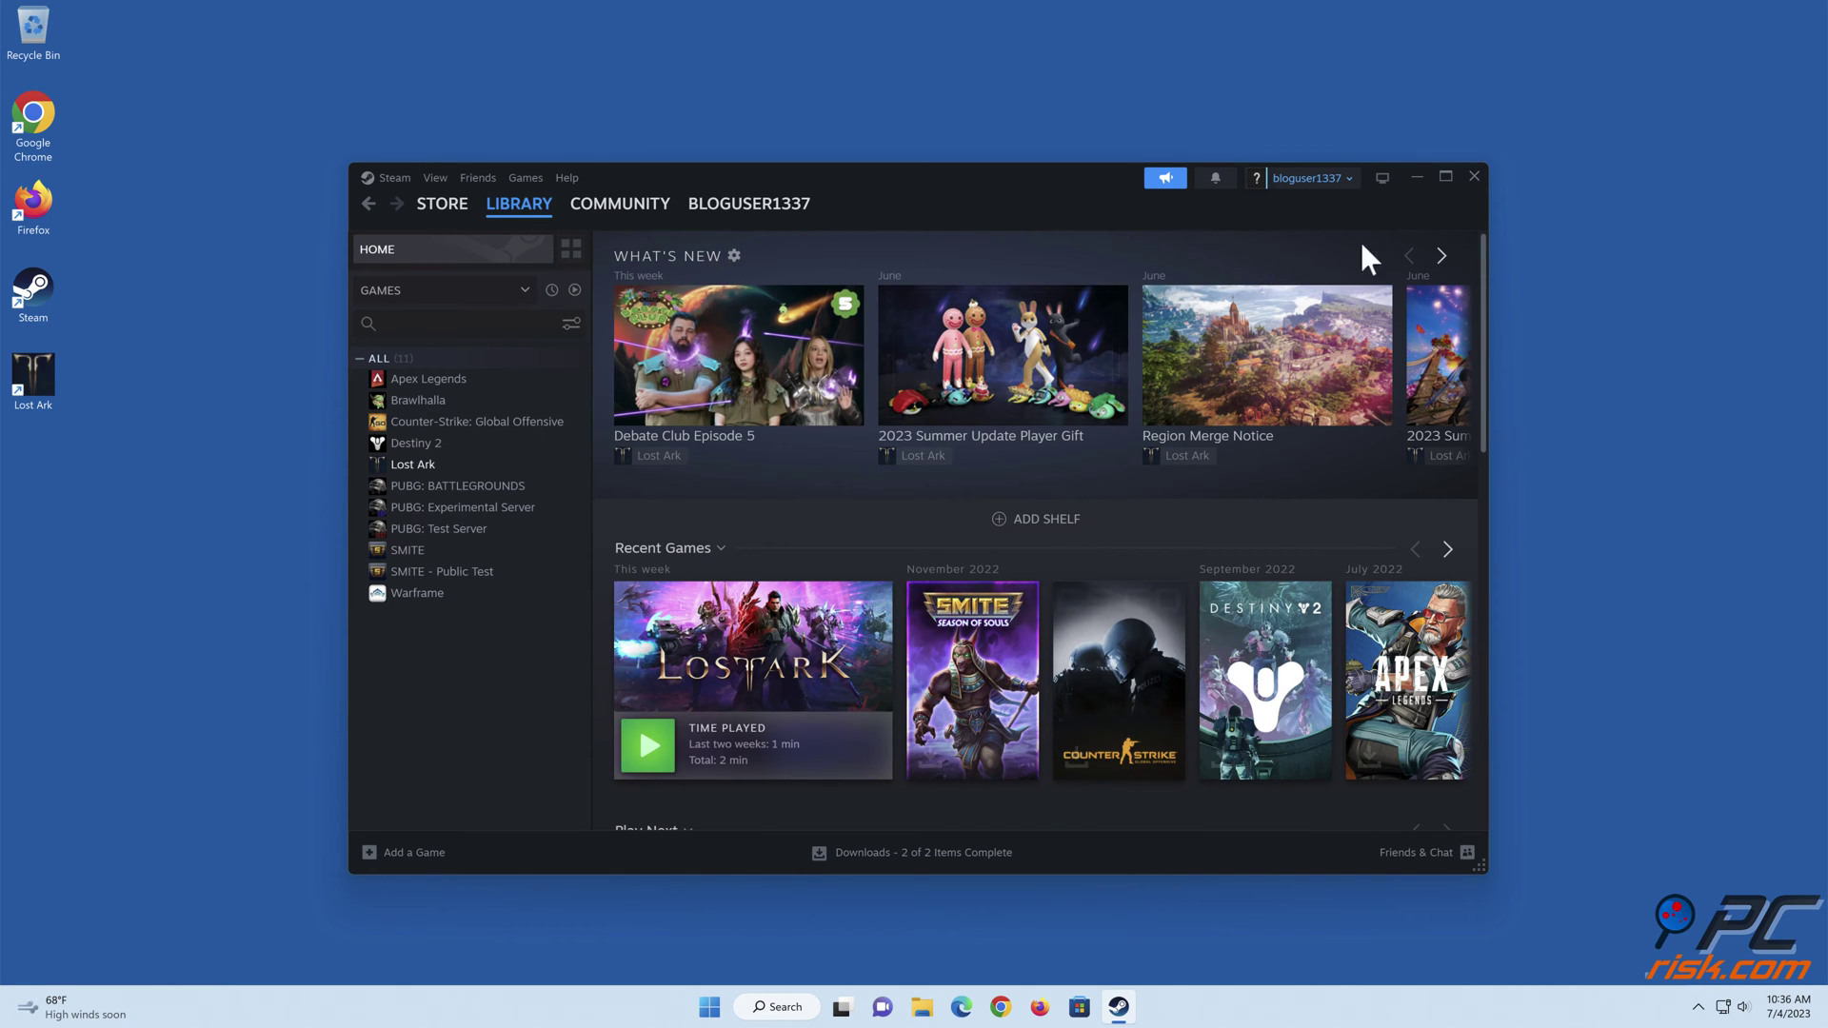
Close Steam and start cmd as administrator from the Run dialog
{"action": "left_click", "coordinate": [1474, 178]}
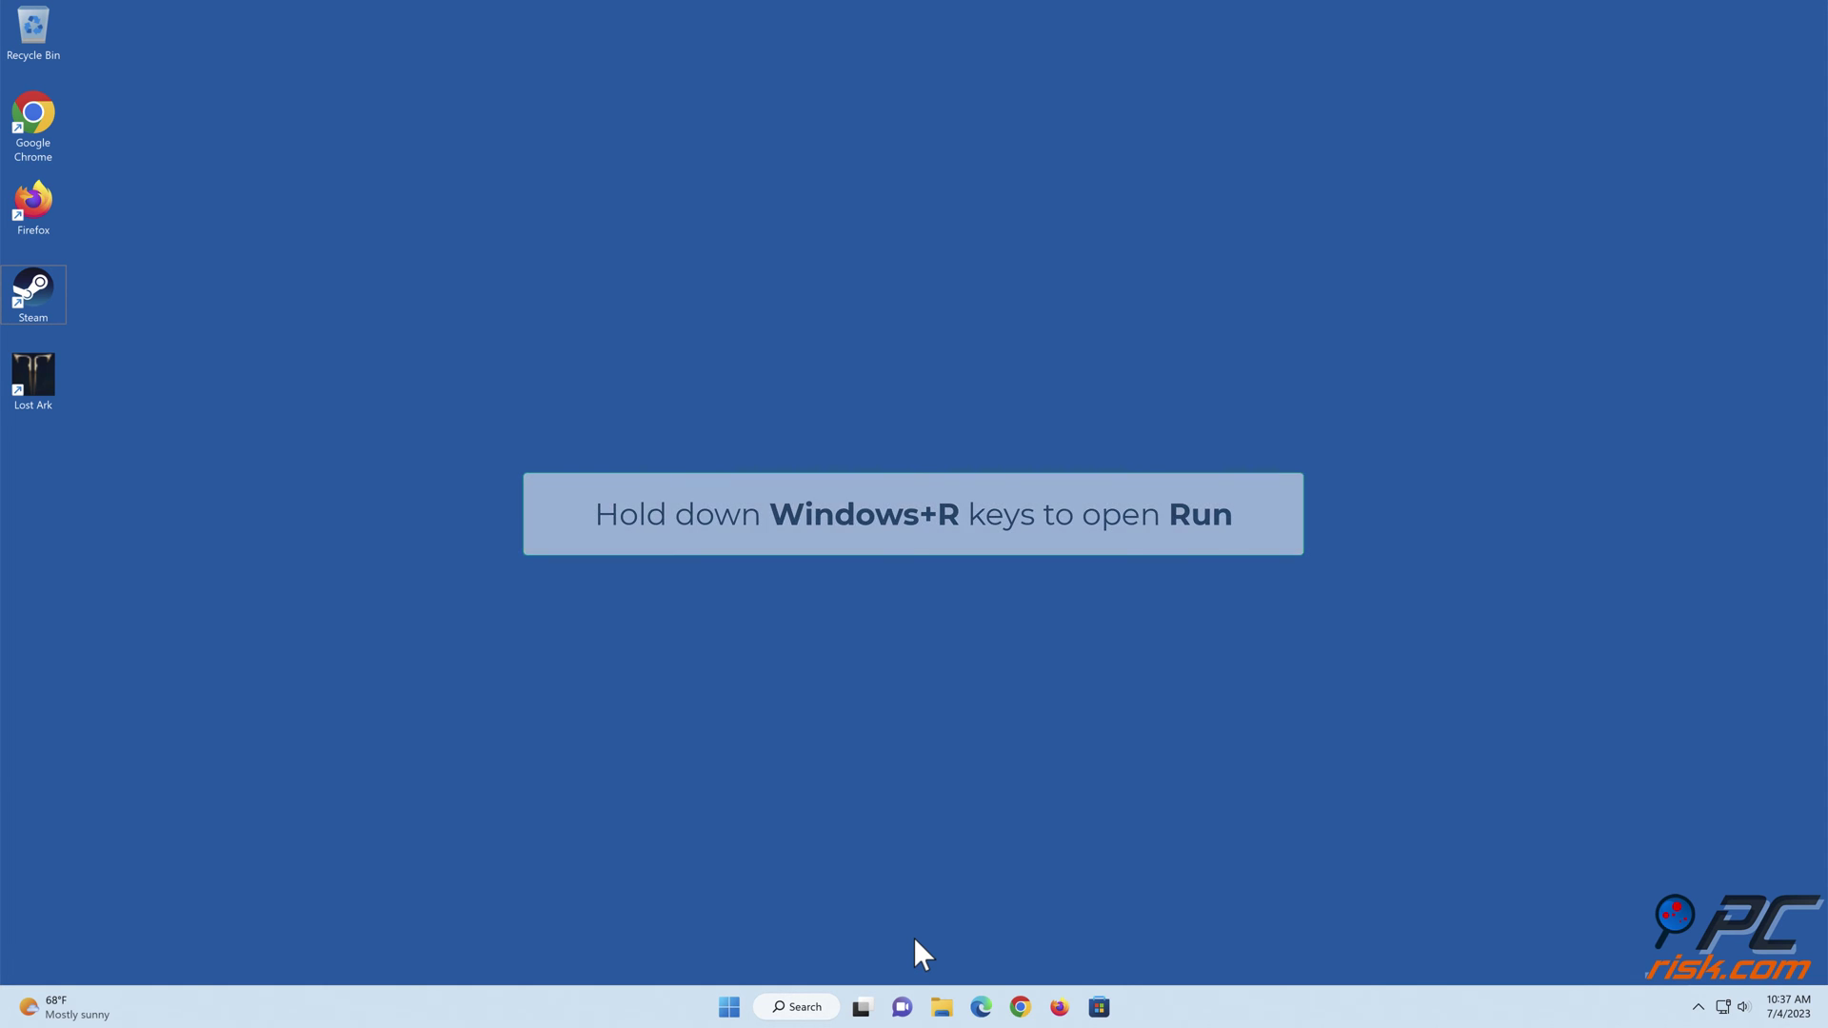
{"action": "key", "text": "super+r"}
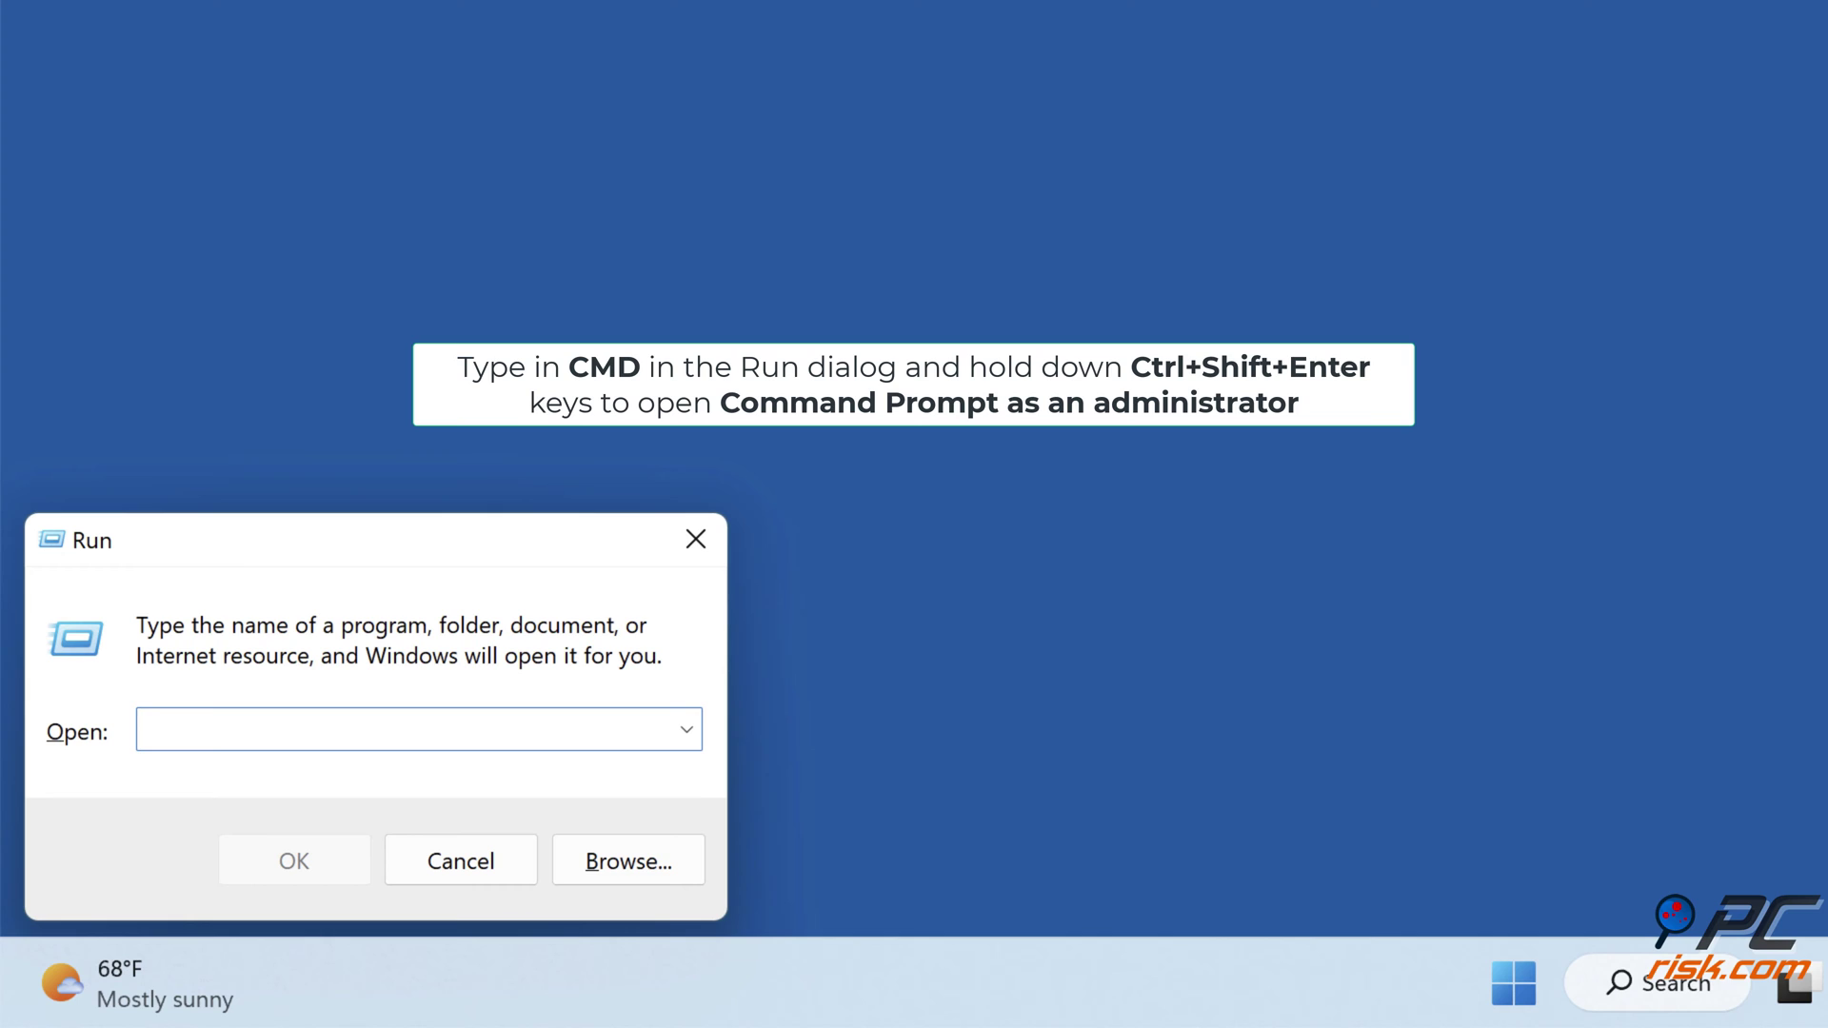
{"action": "type", "text": "cmd"}
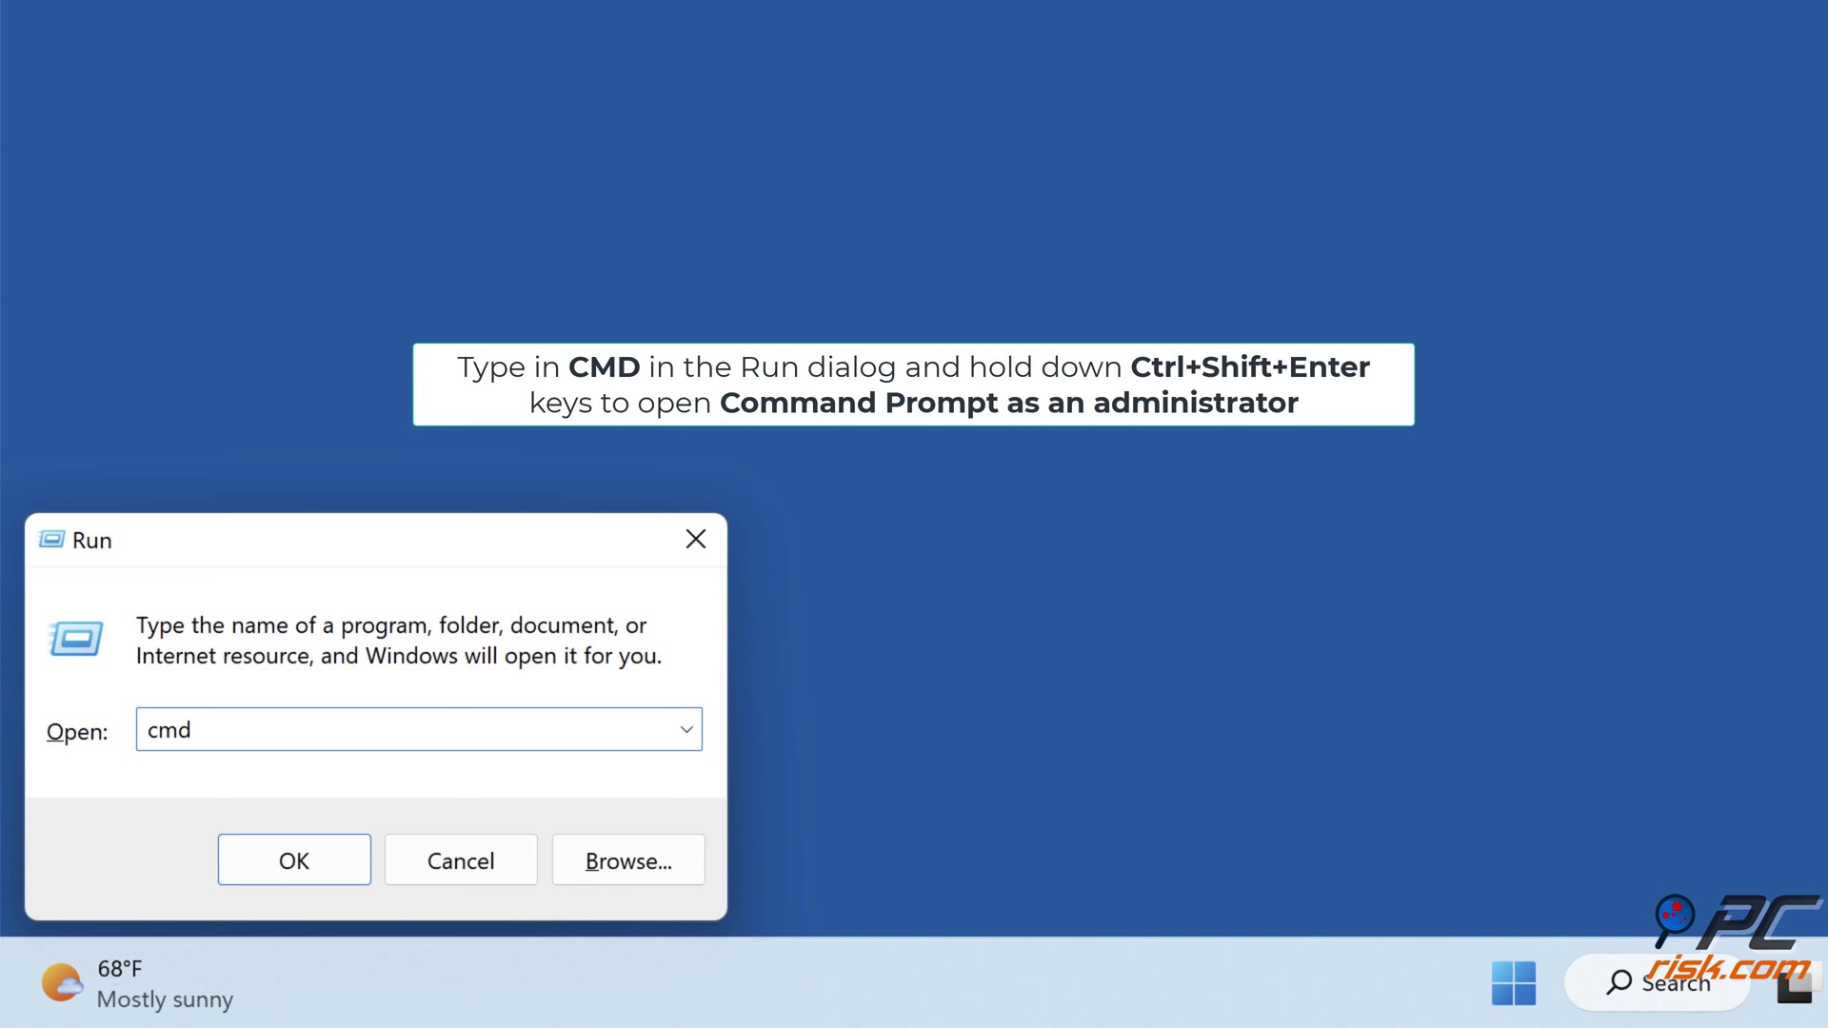
{"action": "key", "text": "ctrl+shift+Return"}
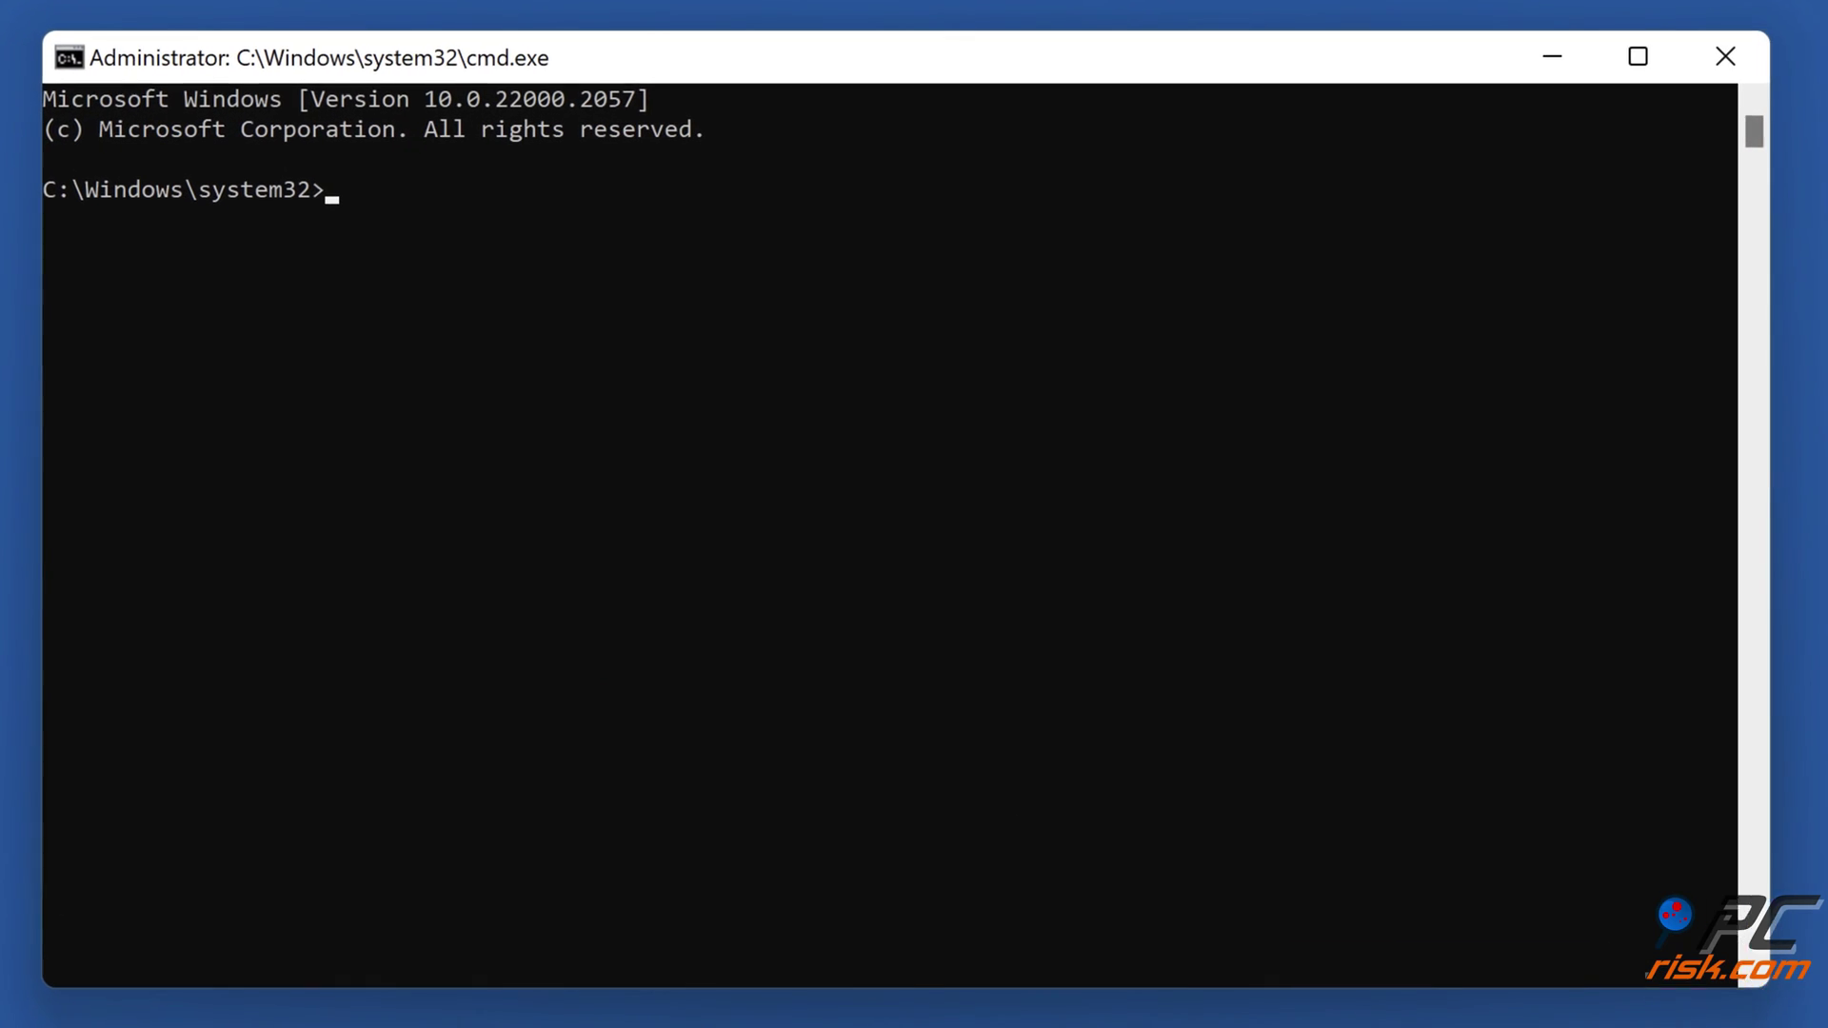
Run ipconfig /flushdns to clear the DNS resolver cache
{"action": "type", "text": "ipconfig /"}
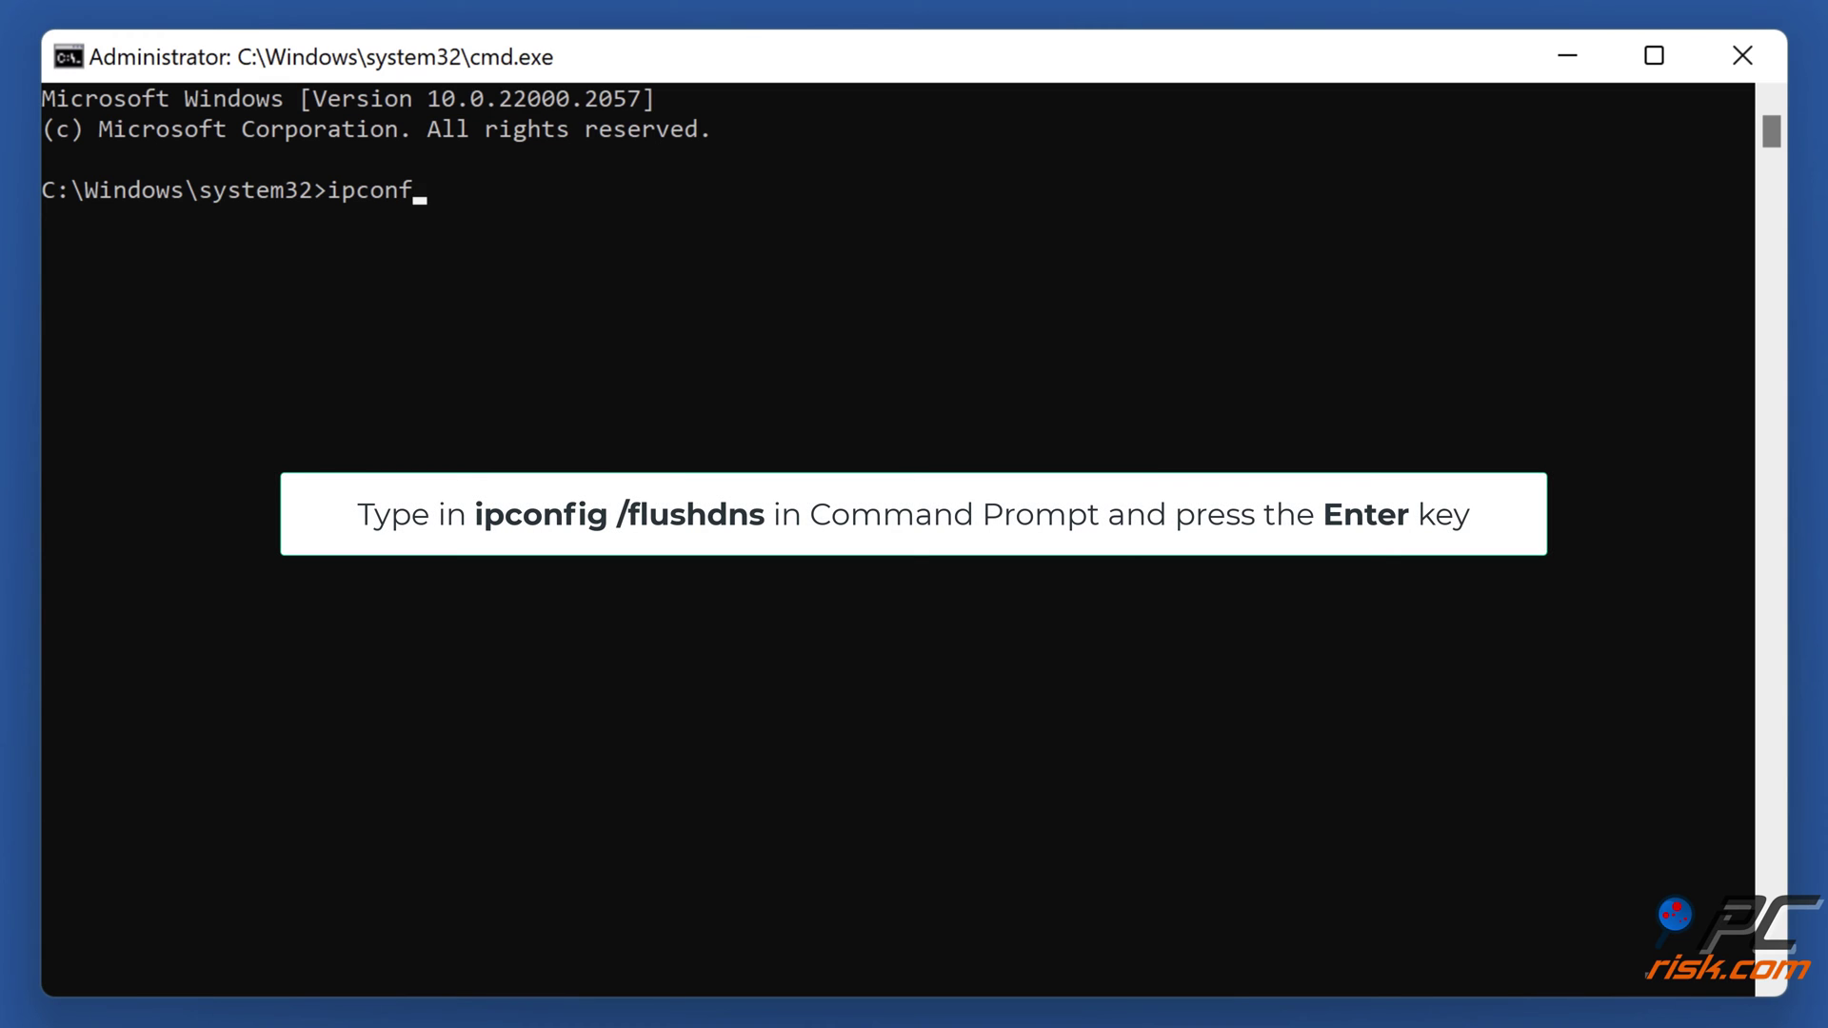
{"action": "type", "text": "flushdns"}
{"action": "key", "text": "Return"}
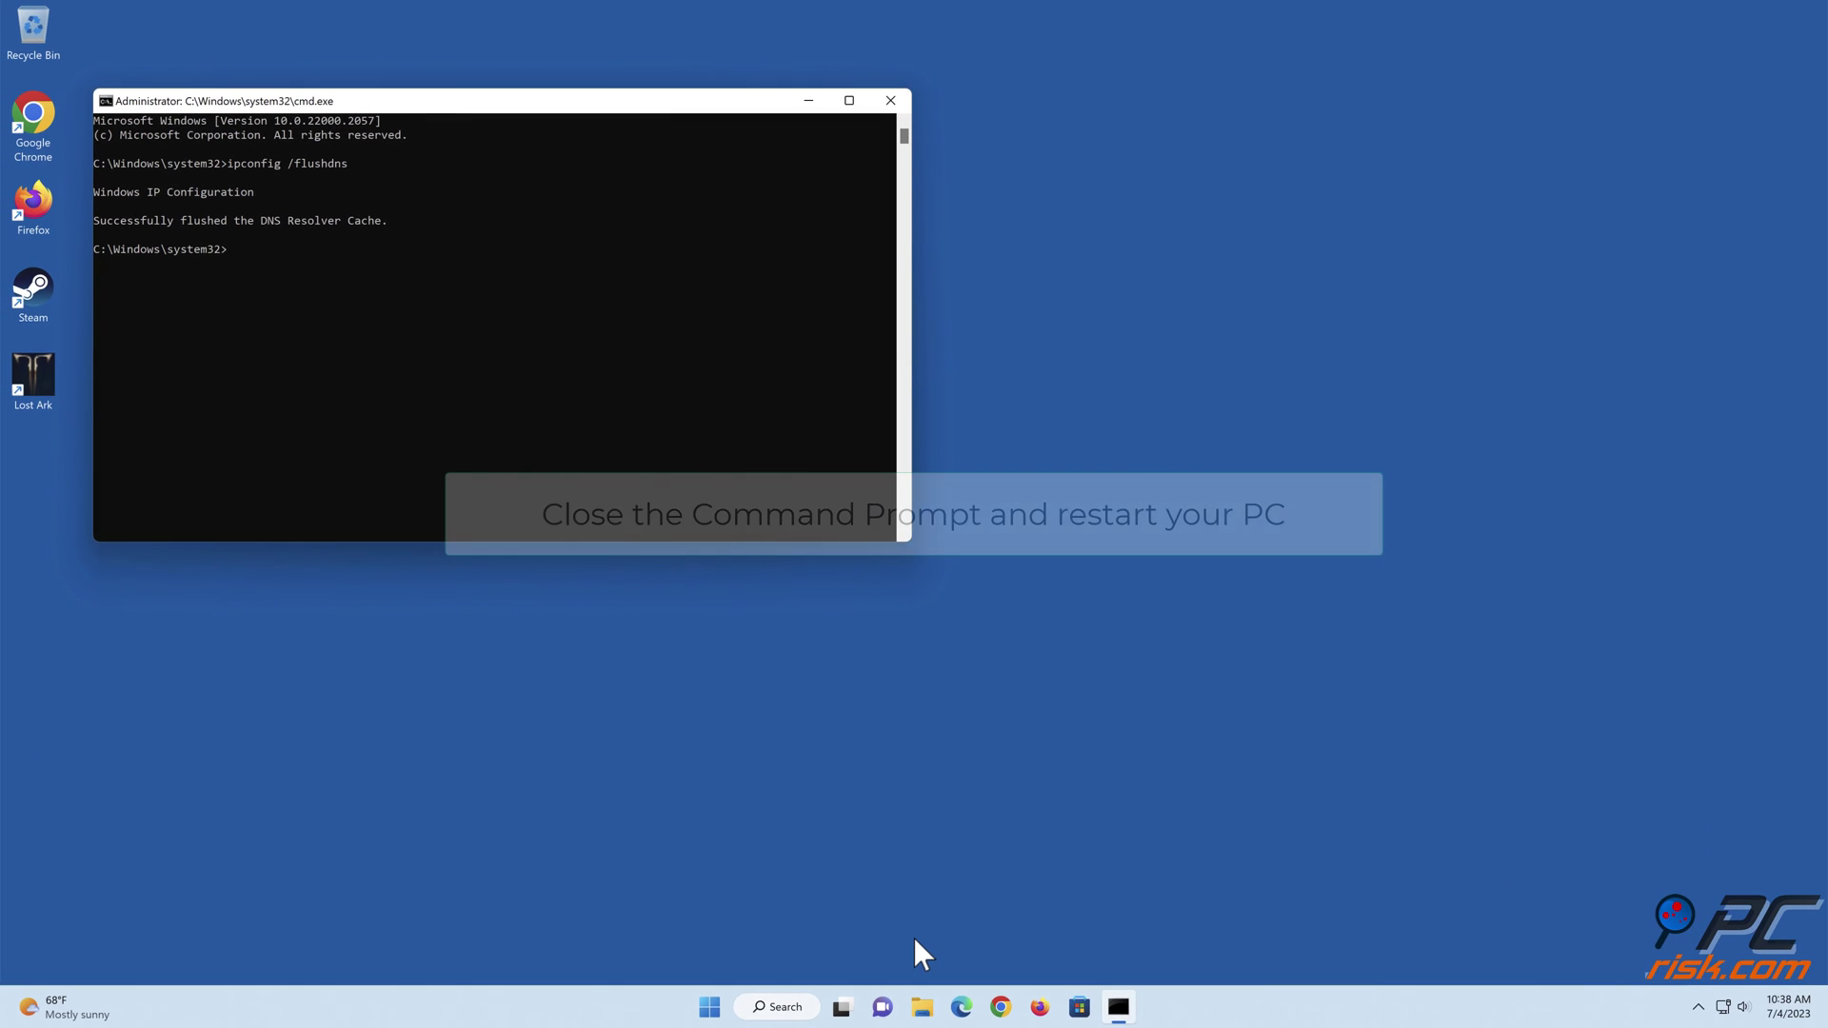
Close Command Prompt and restart the PC from the Start menu's power options
{"action": "left_click", "coordinate": [891, 101]}
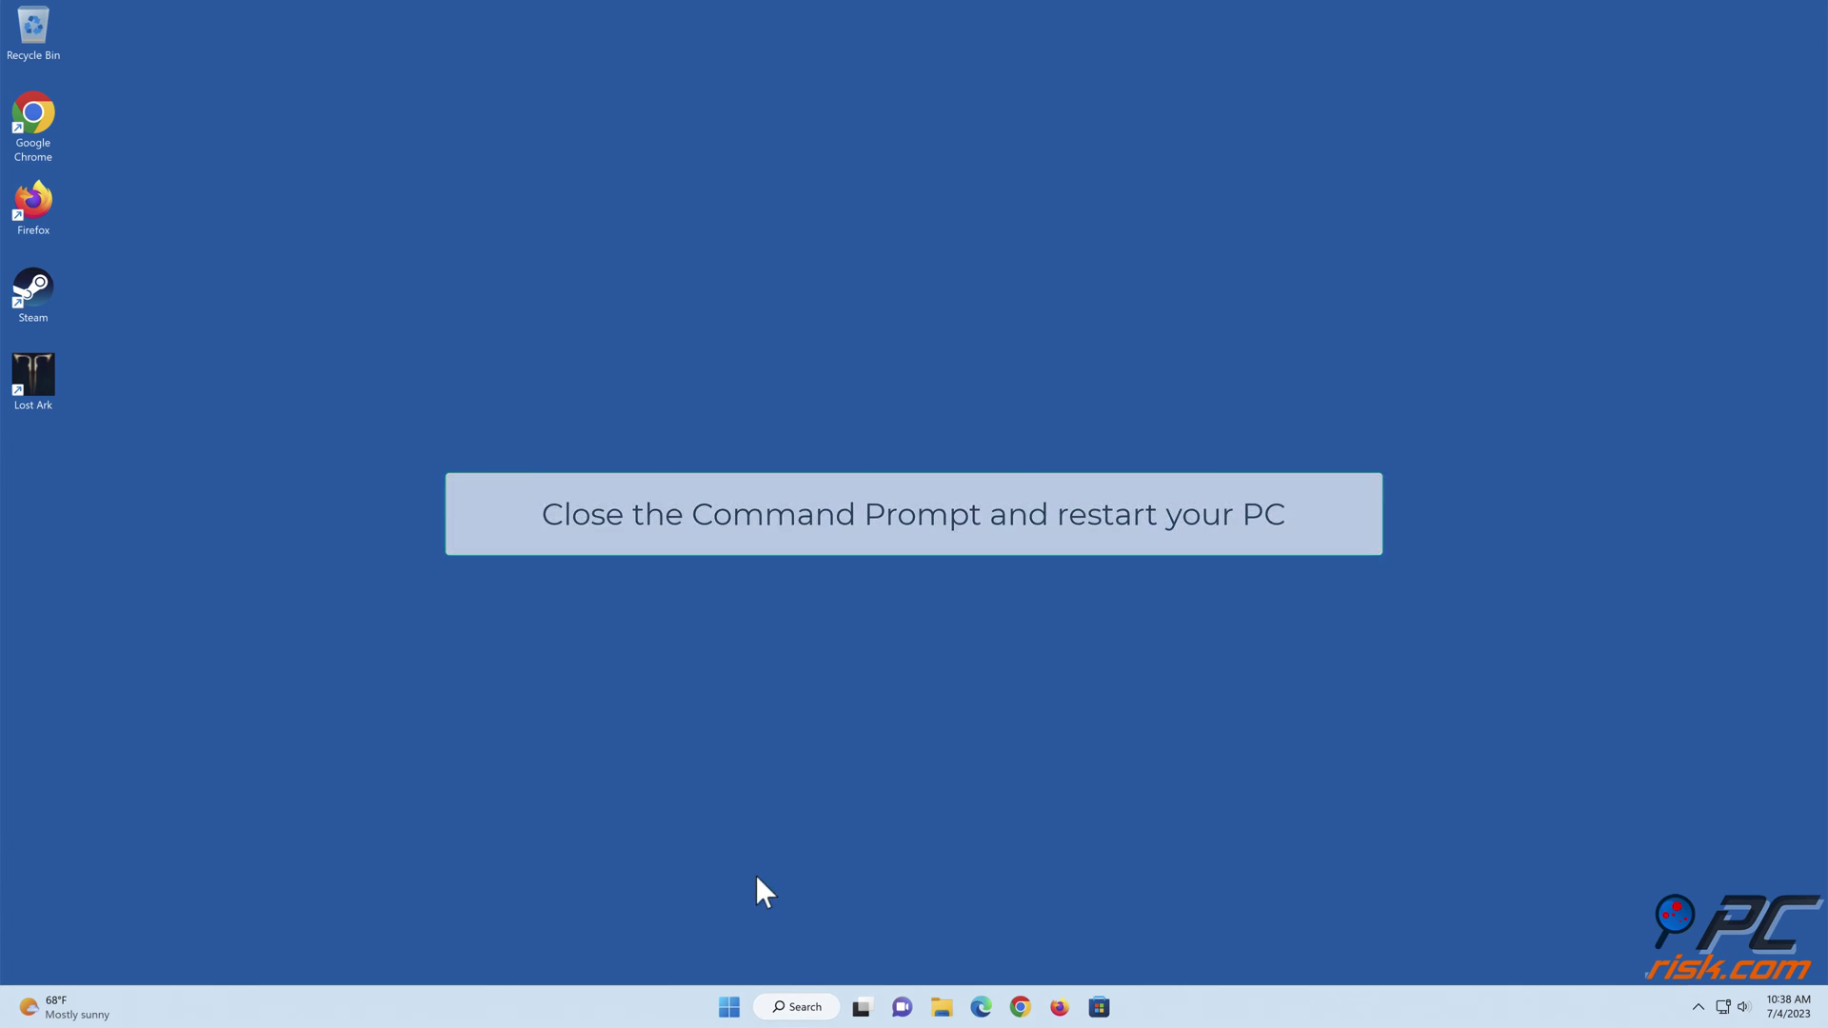
{"action": "left_click", "coordinate": [730, 1007]}
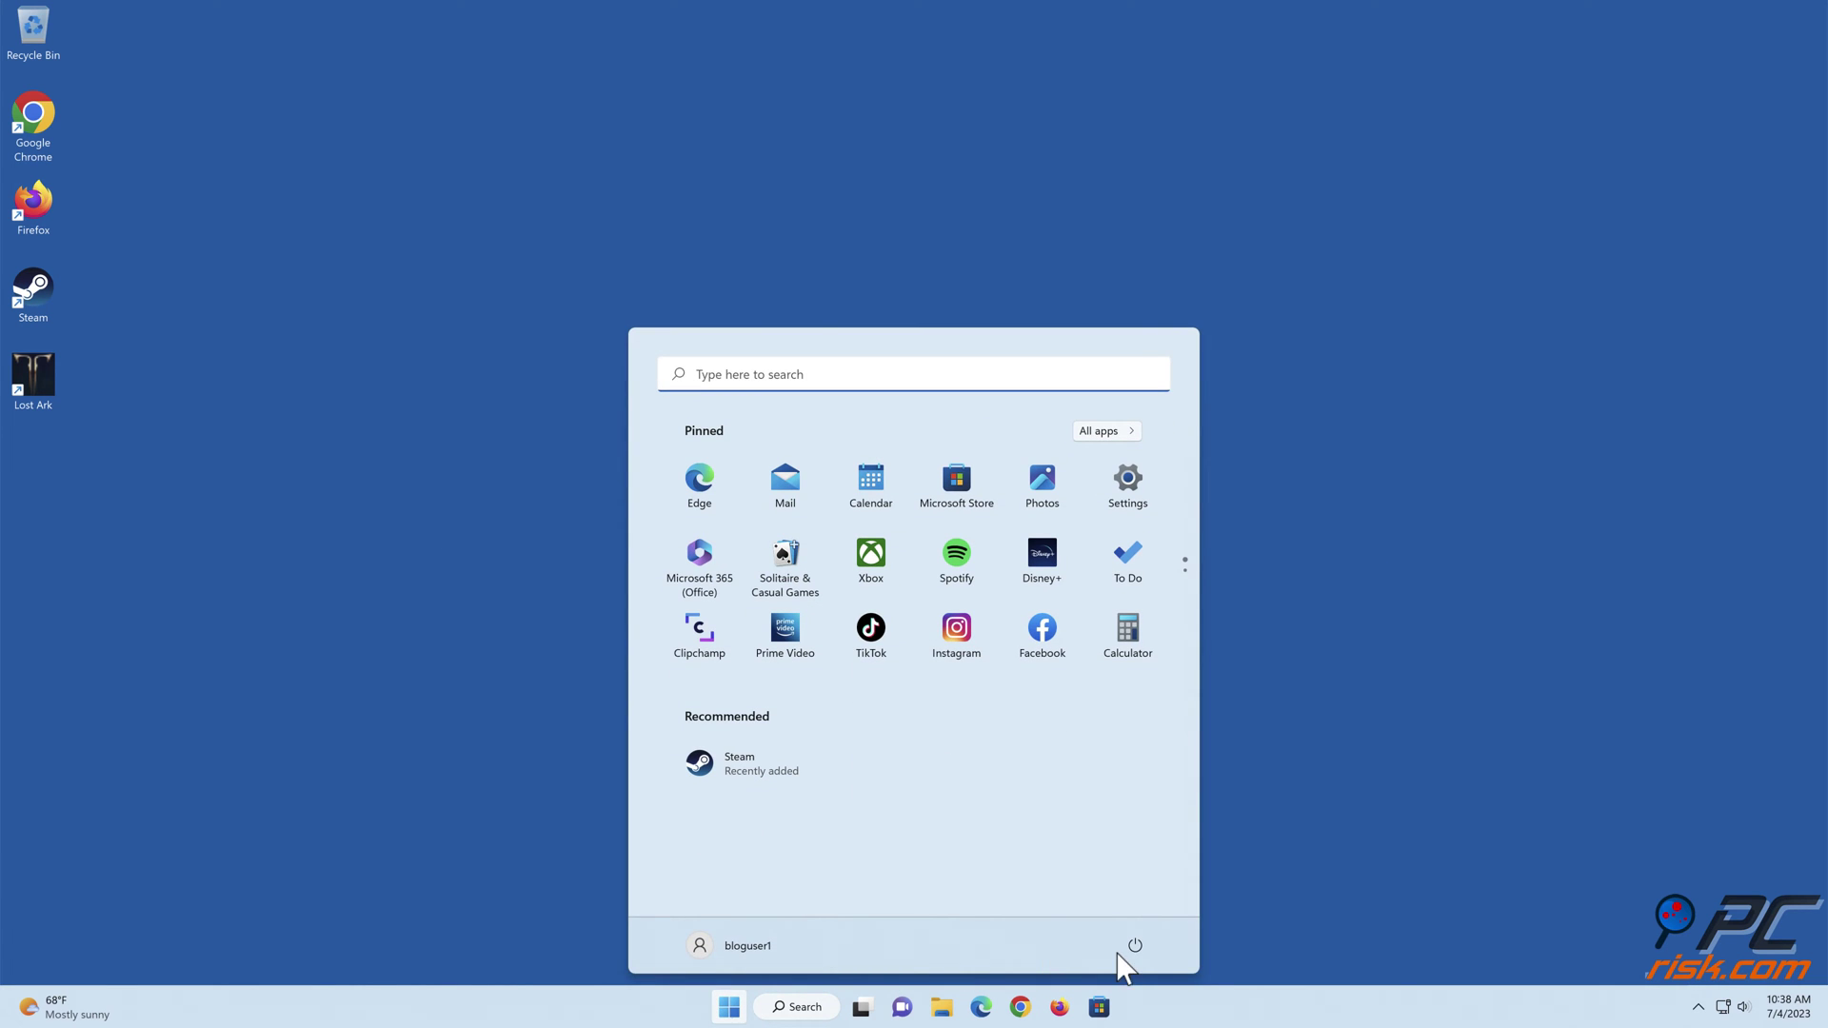
{"action": "left_click", "coordinate": [1135, 945]}
{"action": "left_click", "coordinate": [1137, 920]}
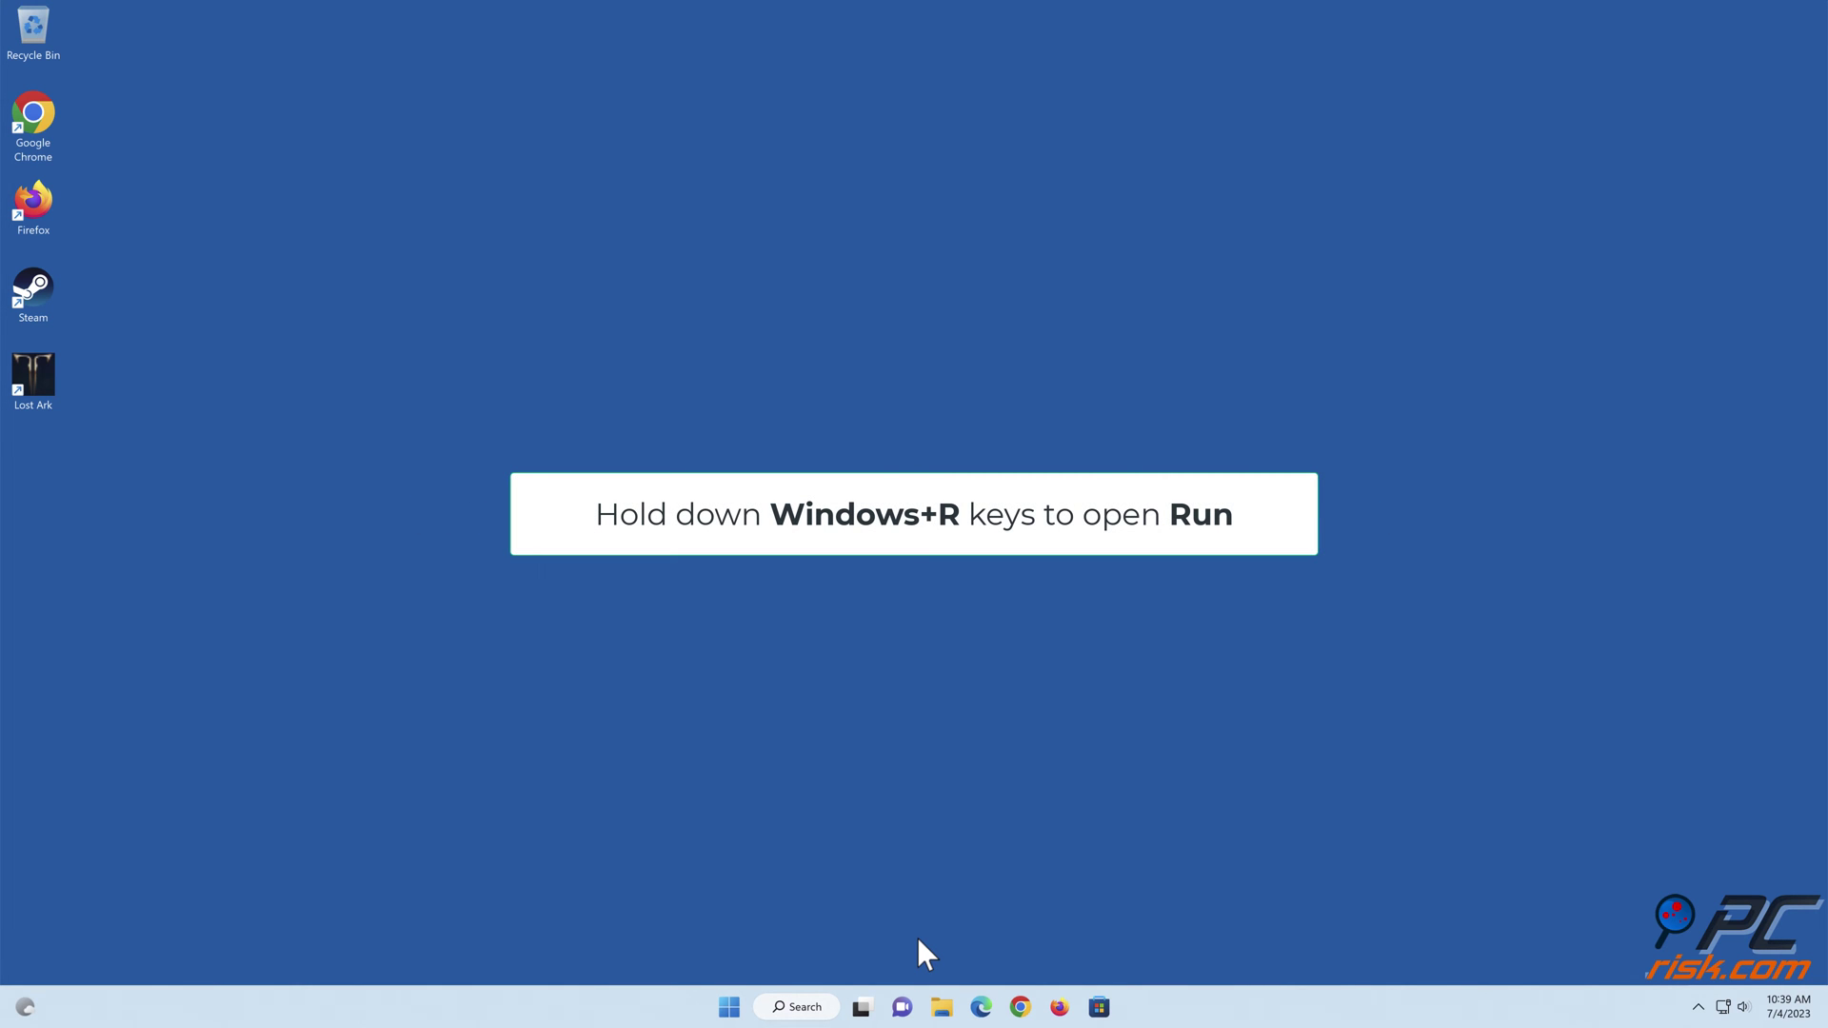
Run ncpa.cpl from the Run dialog to bring up Network Connections
{"action": "key", "text": "super+r"}
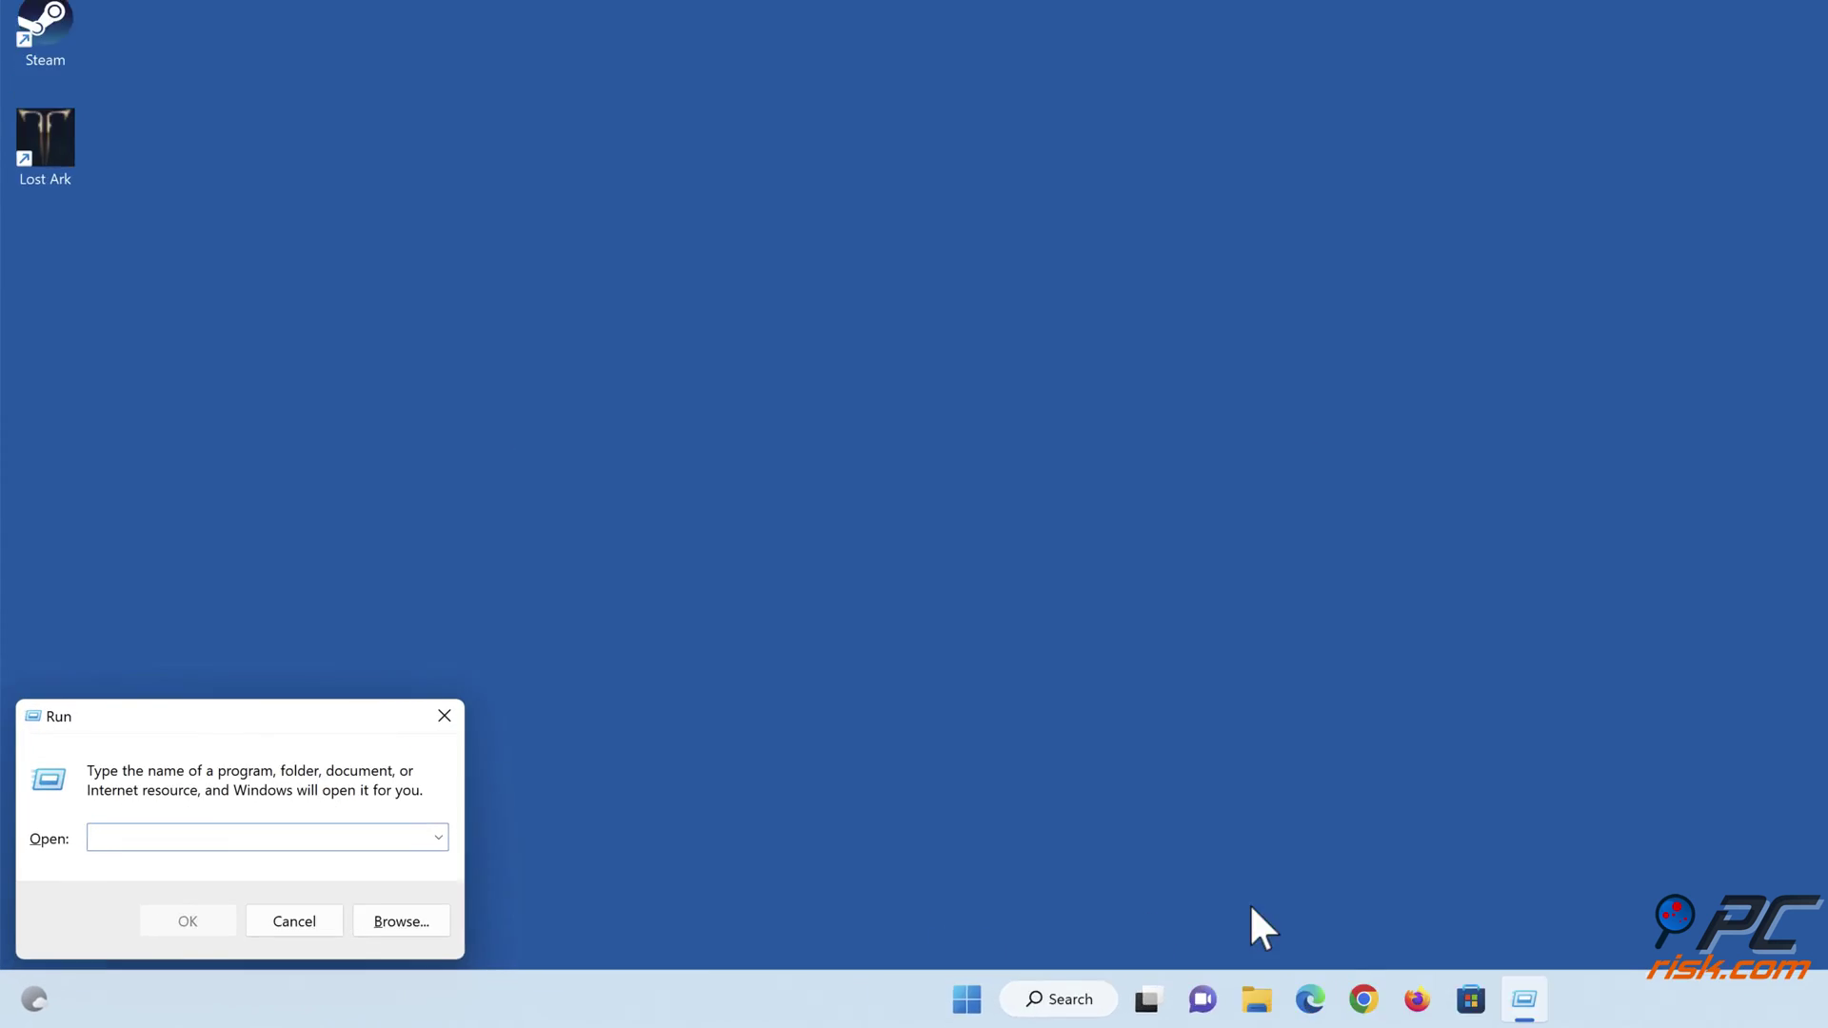
{"action": "type", "text": "nc"}
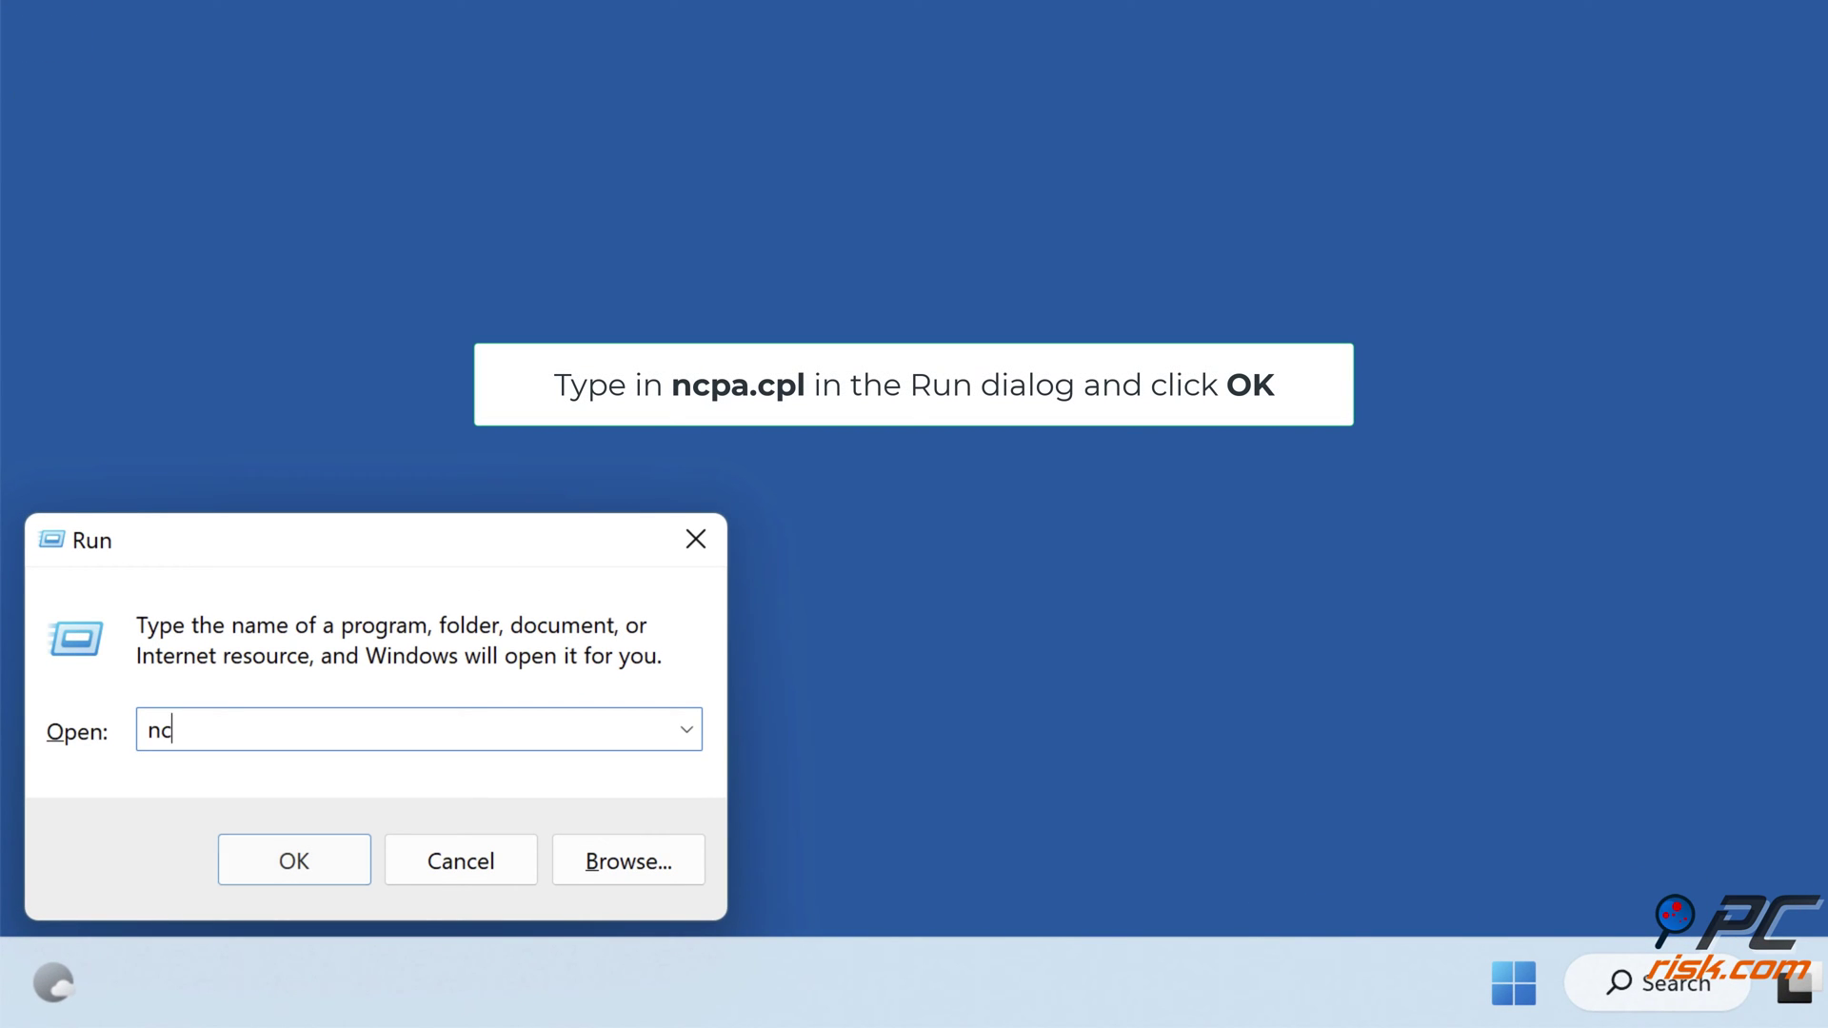
{"action": "type", "text": "pa.cpl"}
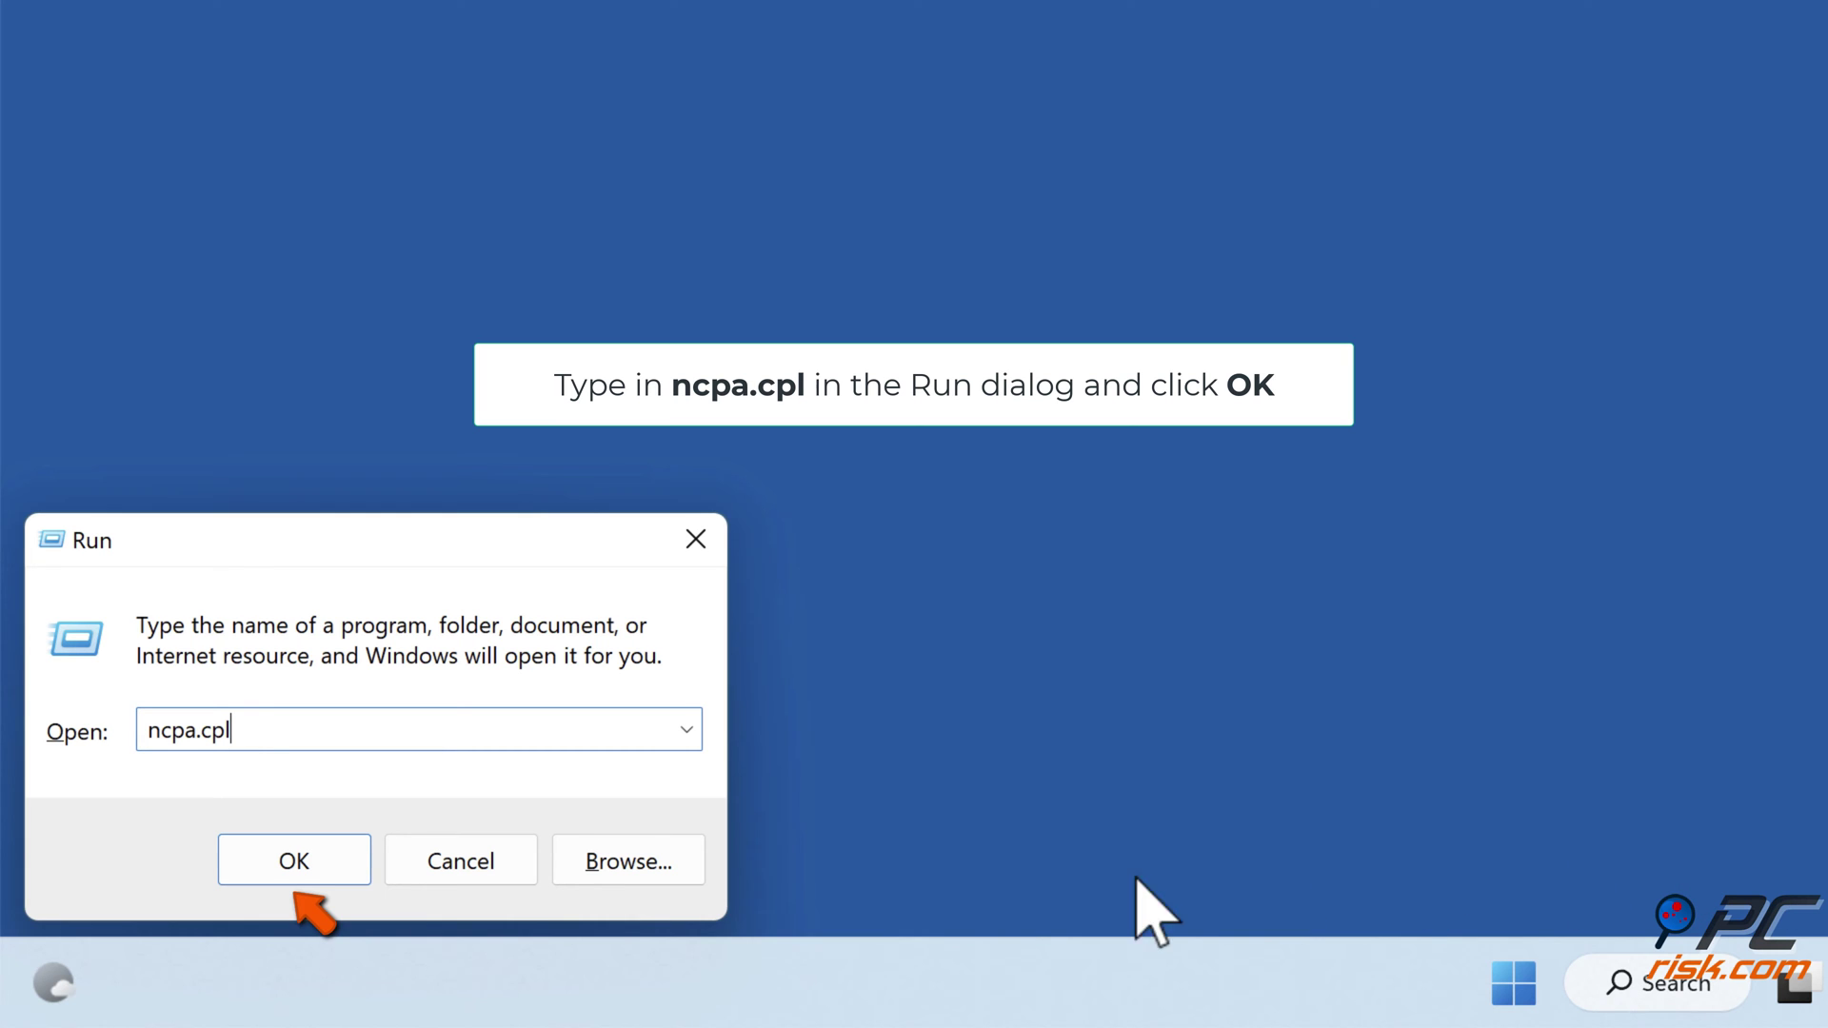
{"action": "left_click", "coordinate": [297, 870]}
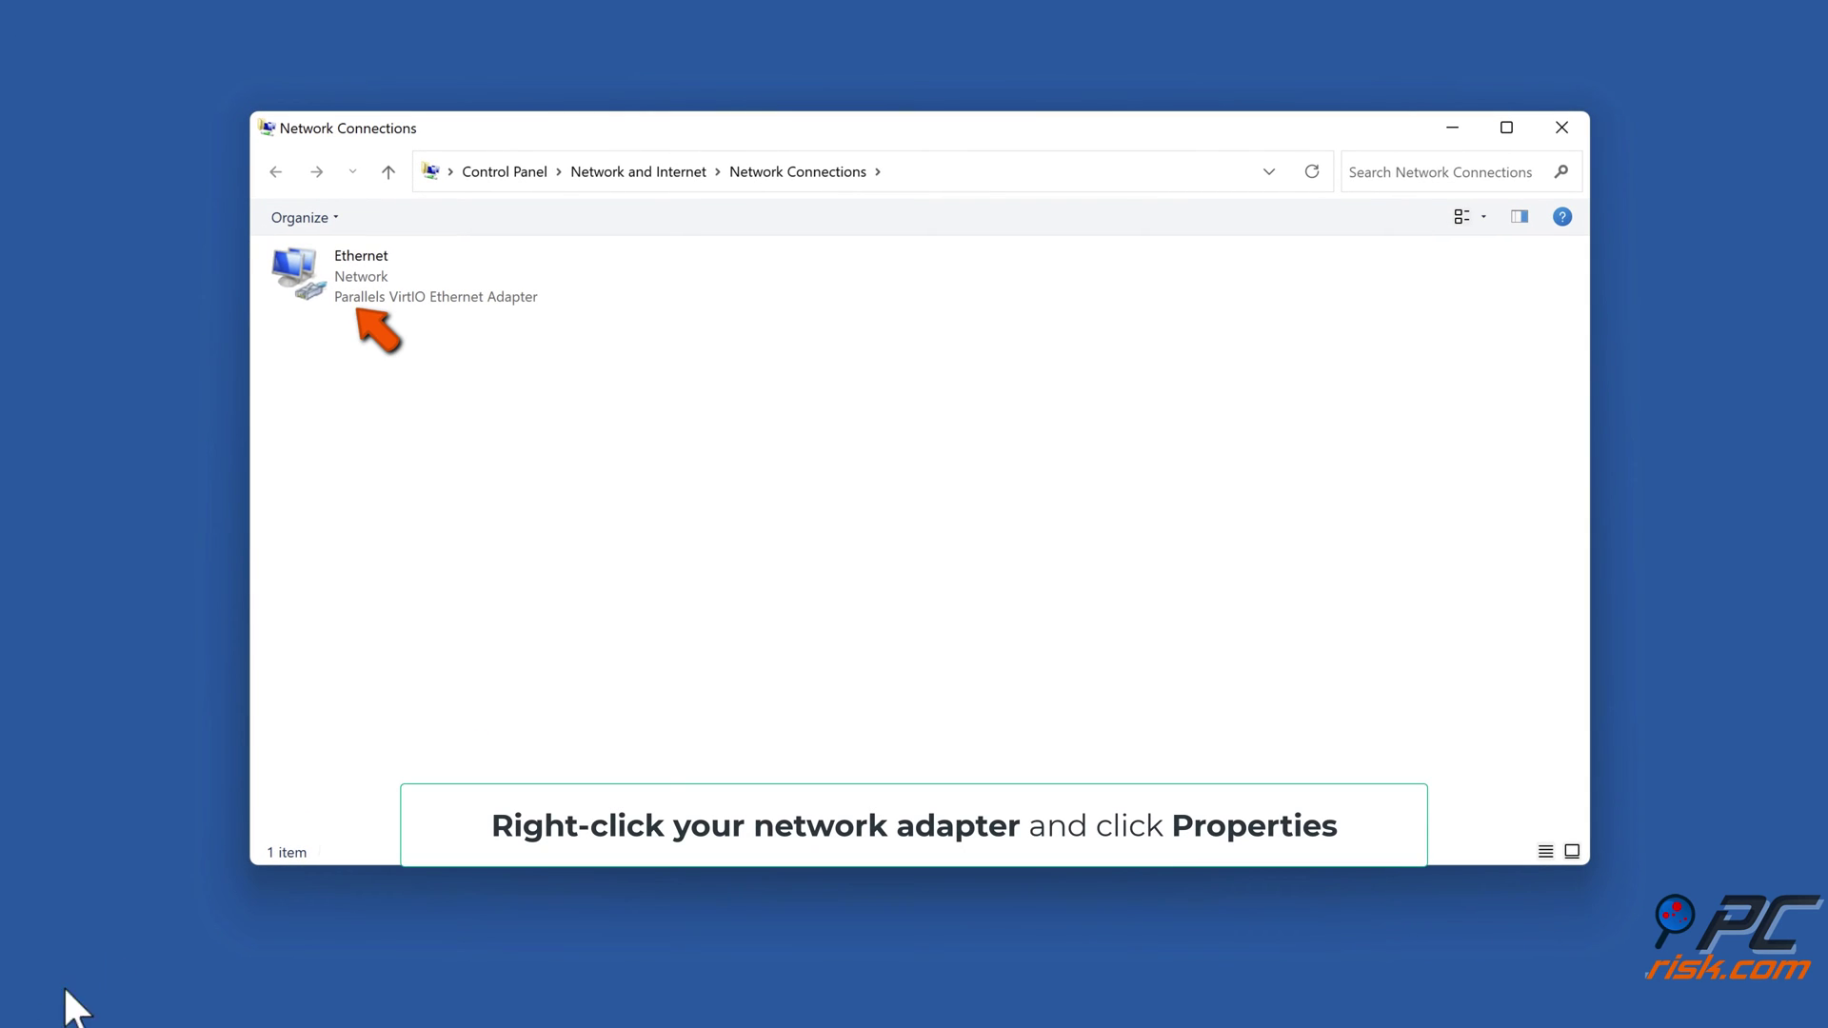
In Ethernet's TCP/IPv4 properties, manually set DNS servers 1.1.1.1 and 1.0.0.1 and save
{"action": "right_click", "coordinate": [374, 297]}
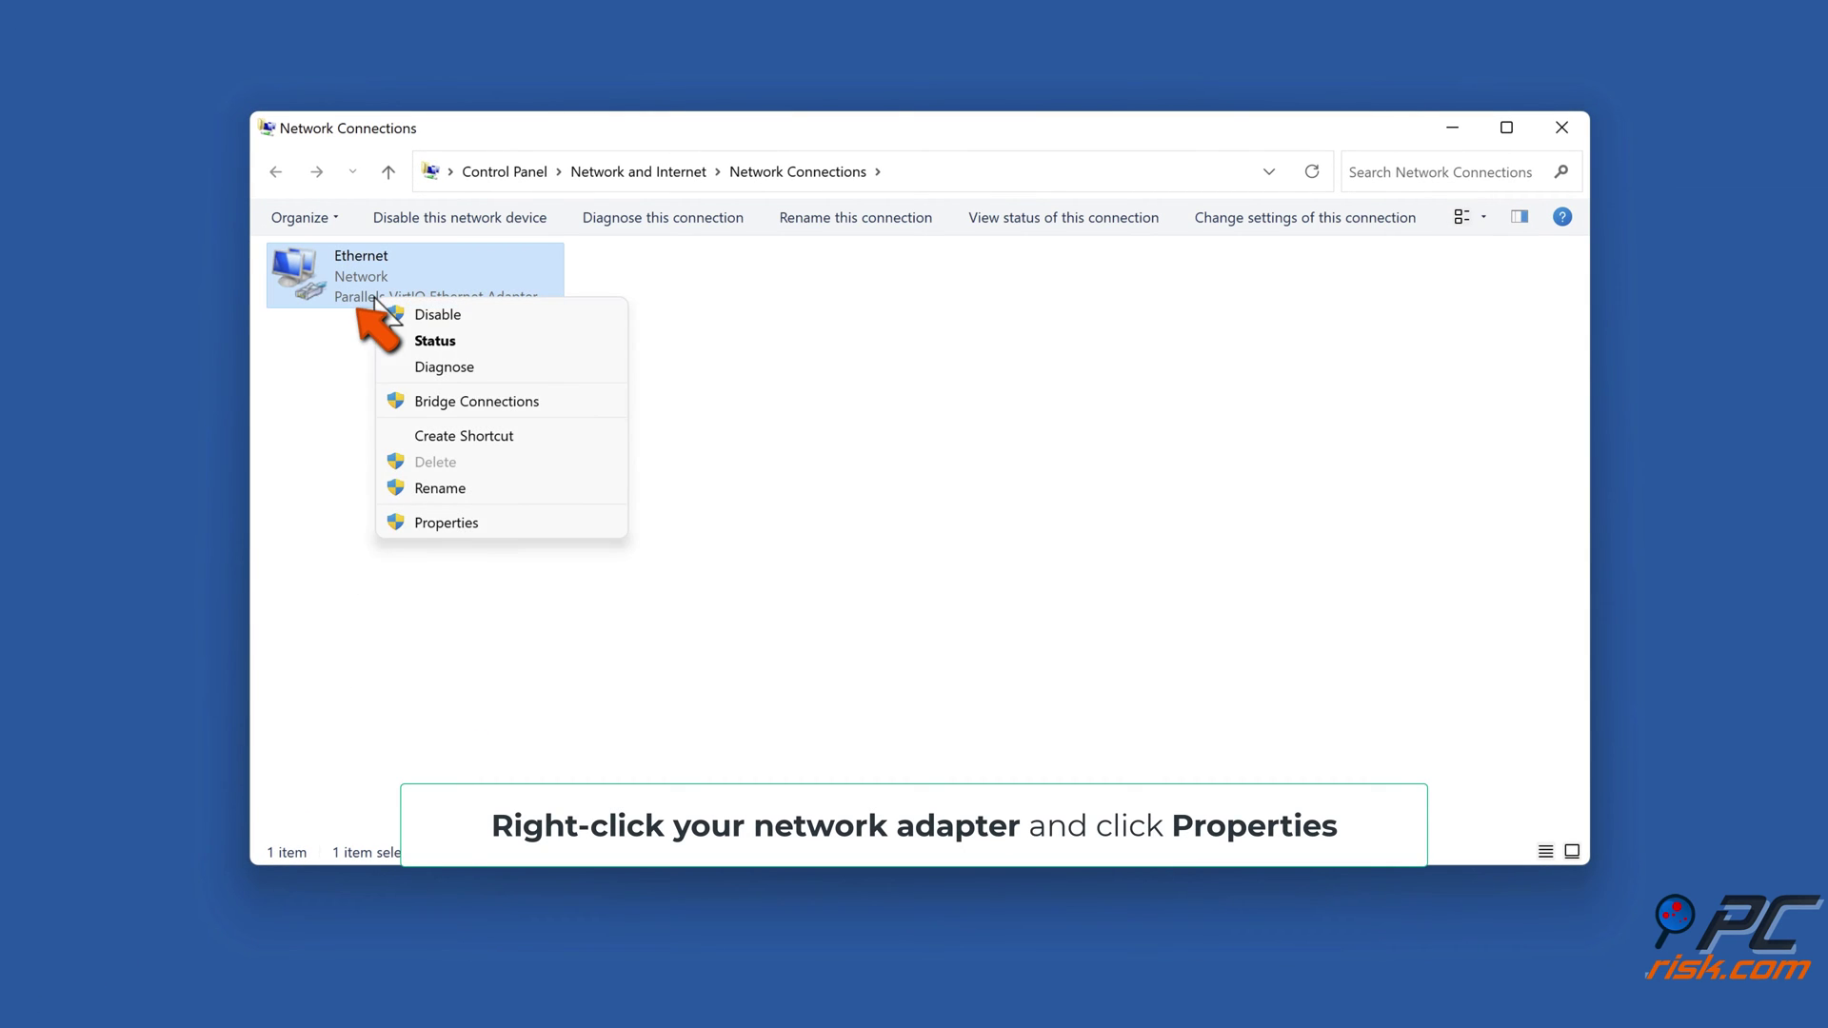
{"action": "left_click", "coordinate": [441, 524]}
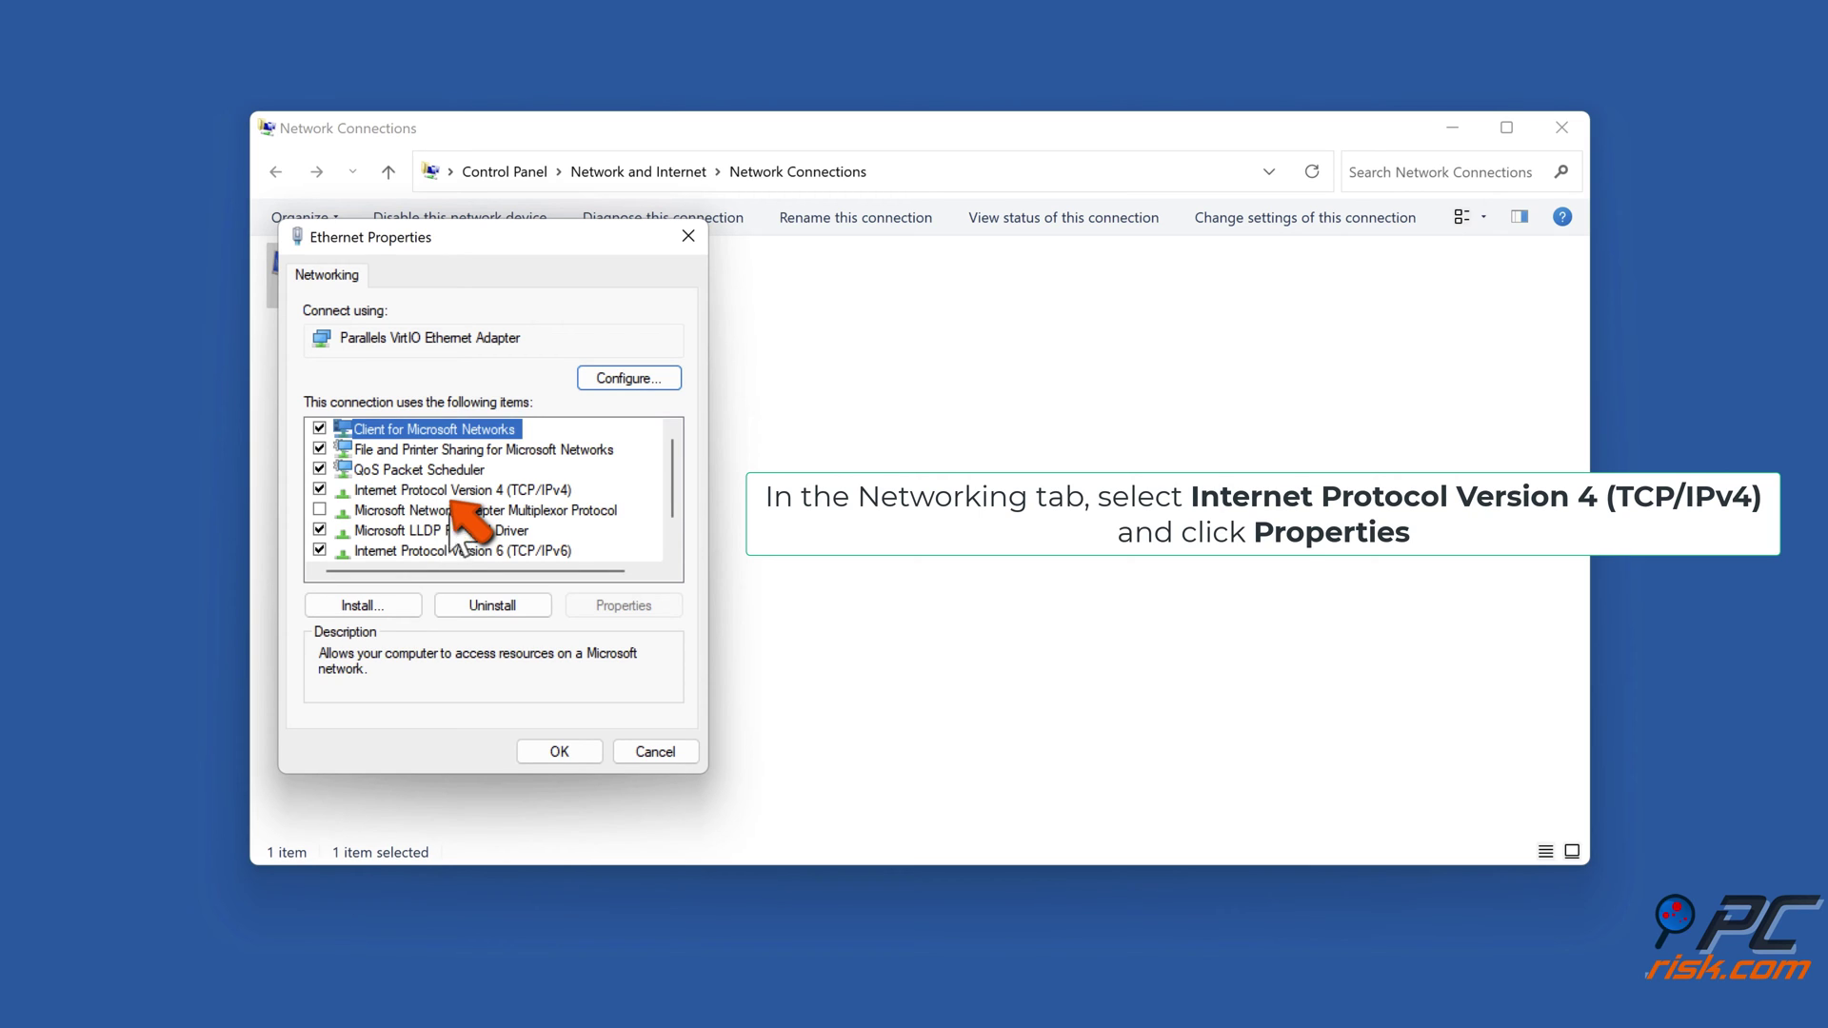
{"action": "left_click", "coordinate": [460, 492]}
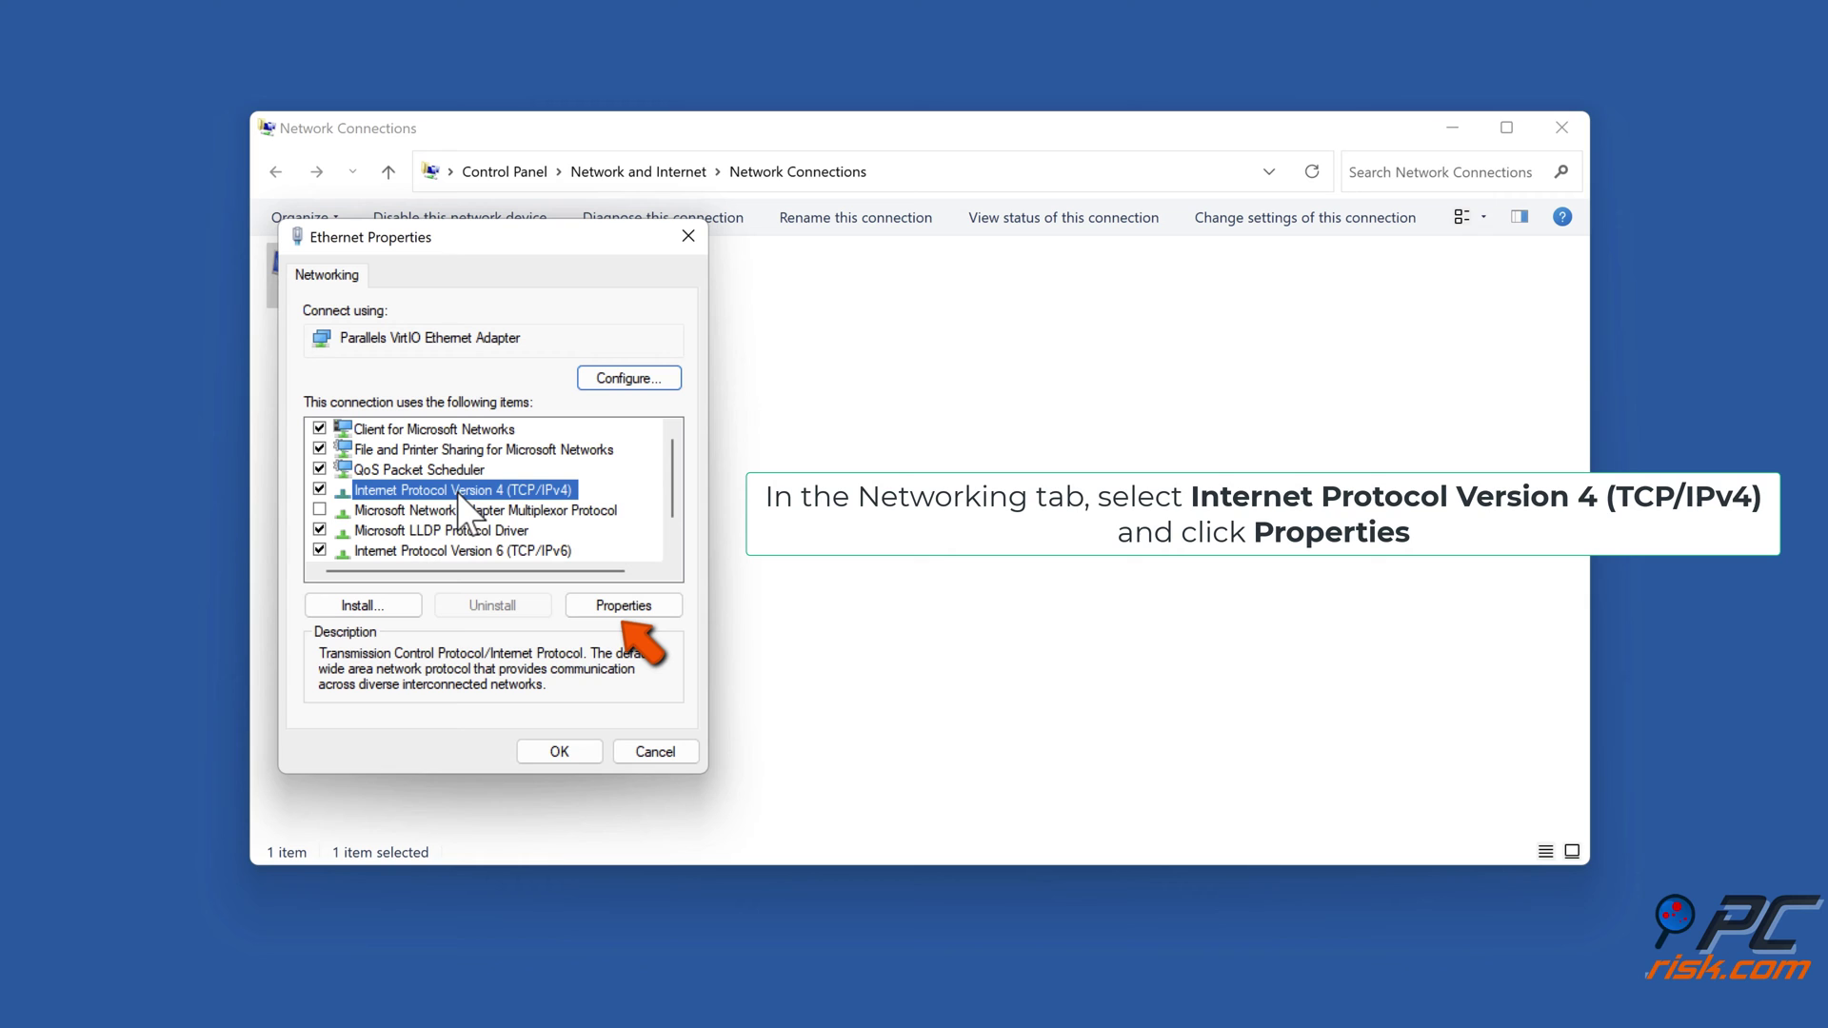
{"action": "left_click", "coordinate": [623, 609]}
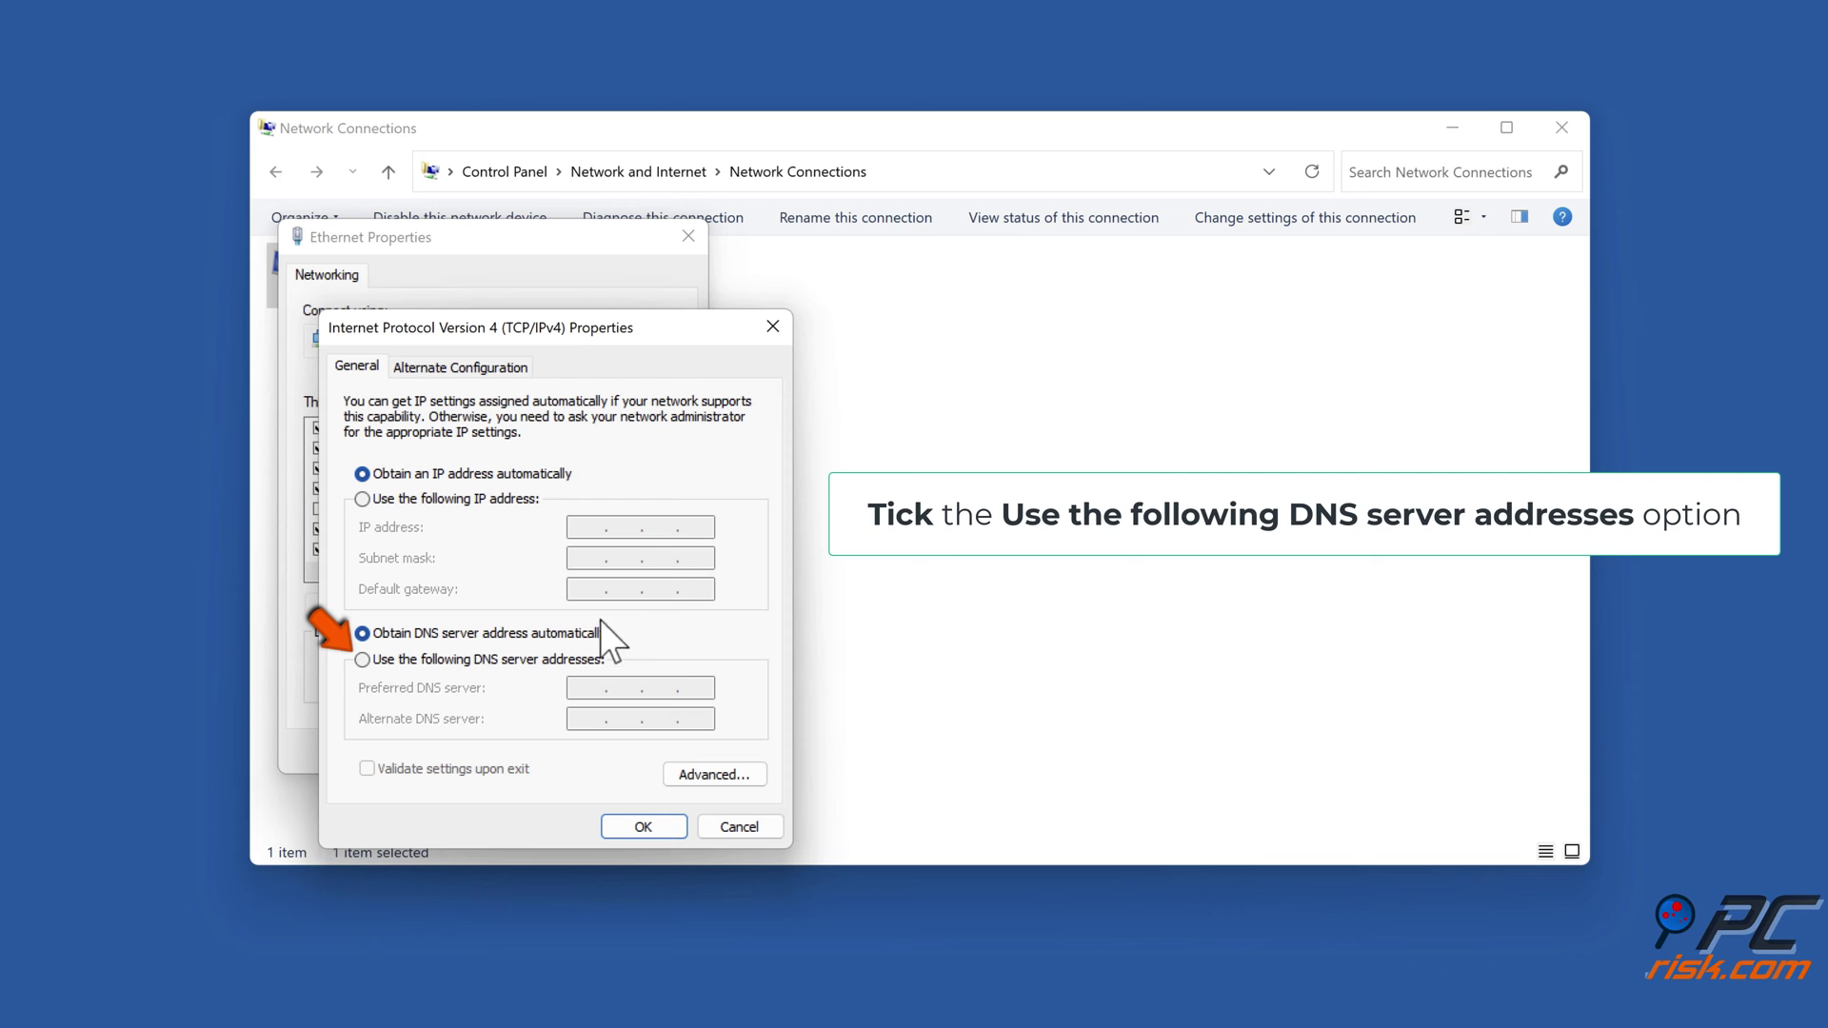
{"action": "left_click", "coordinate": [367, 661]}
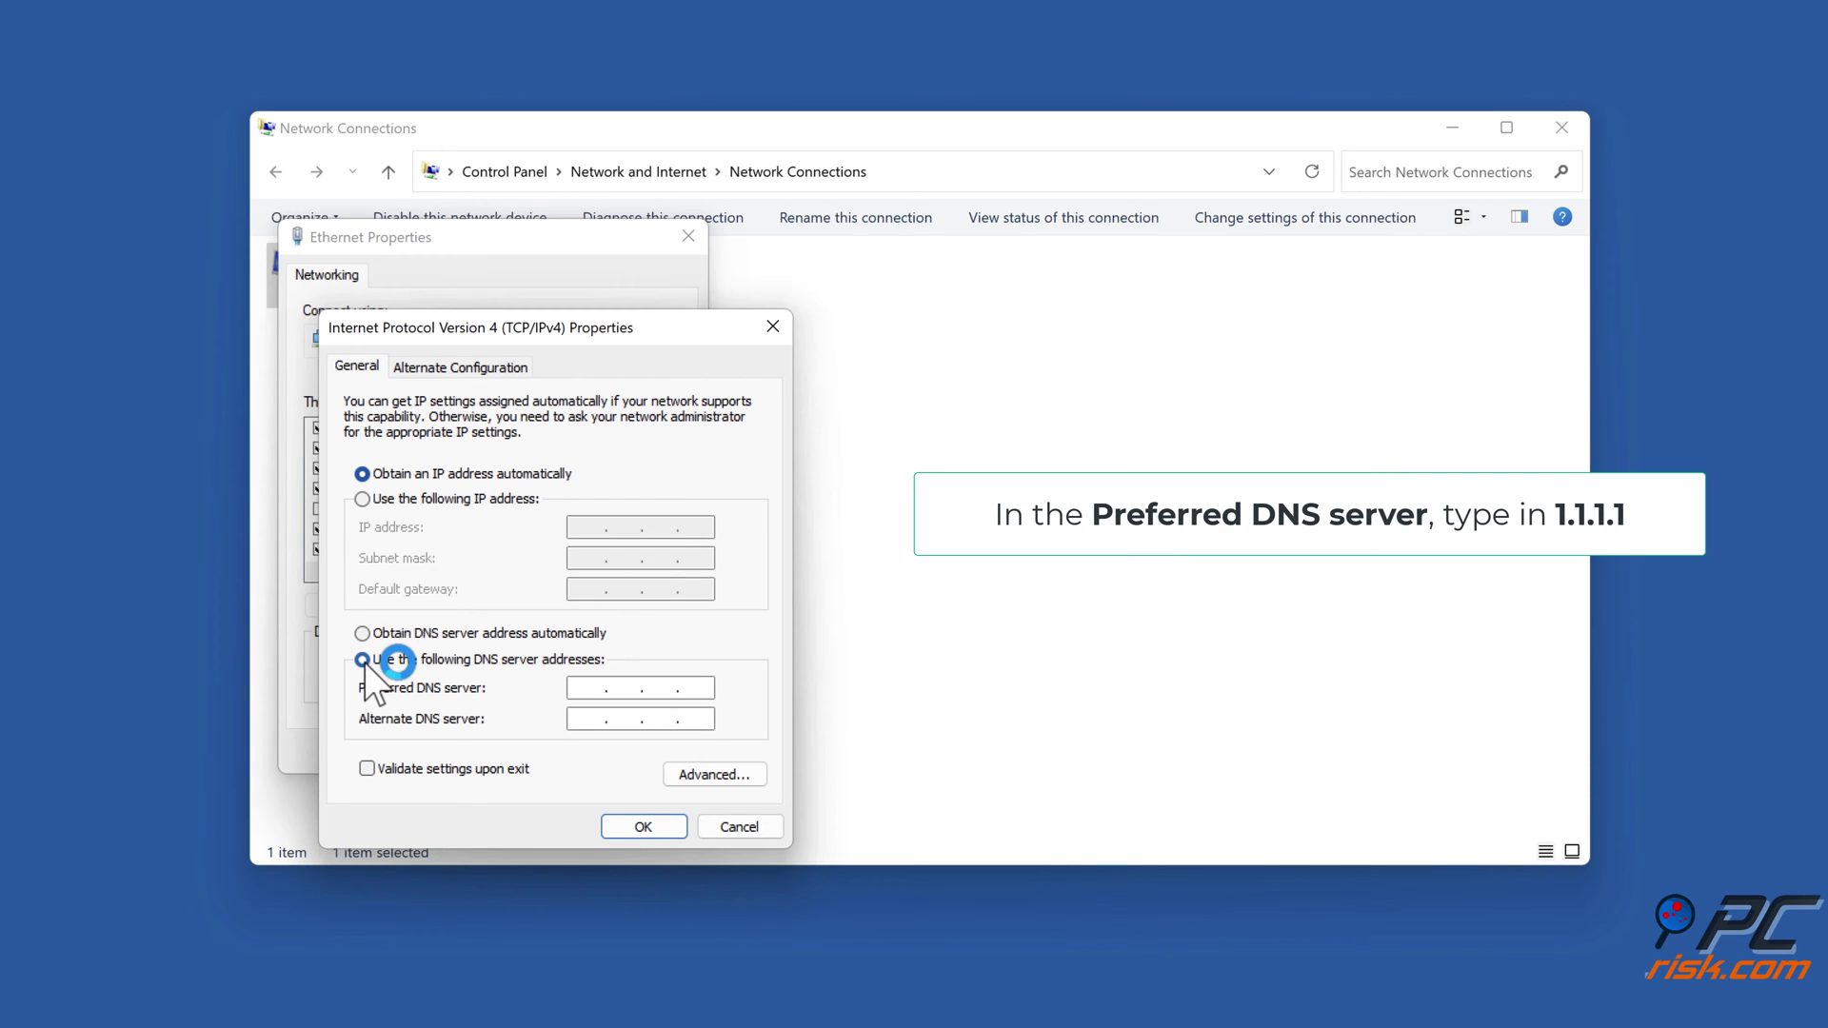
{"action": "type", "text": "1.1.1.1"}
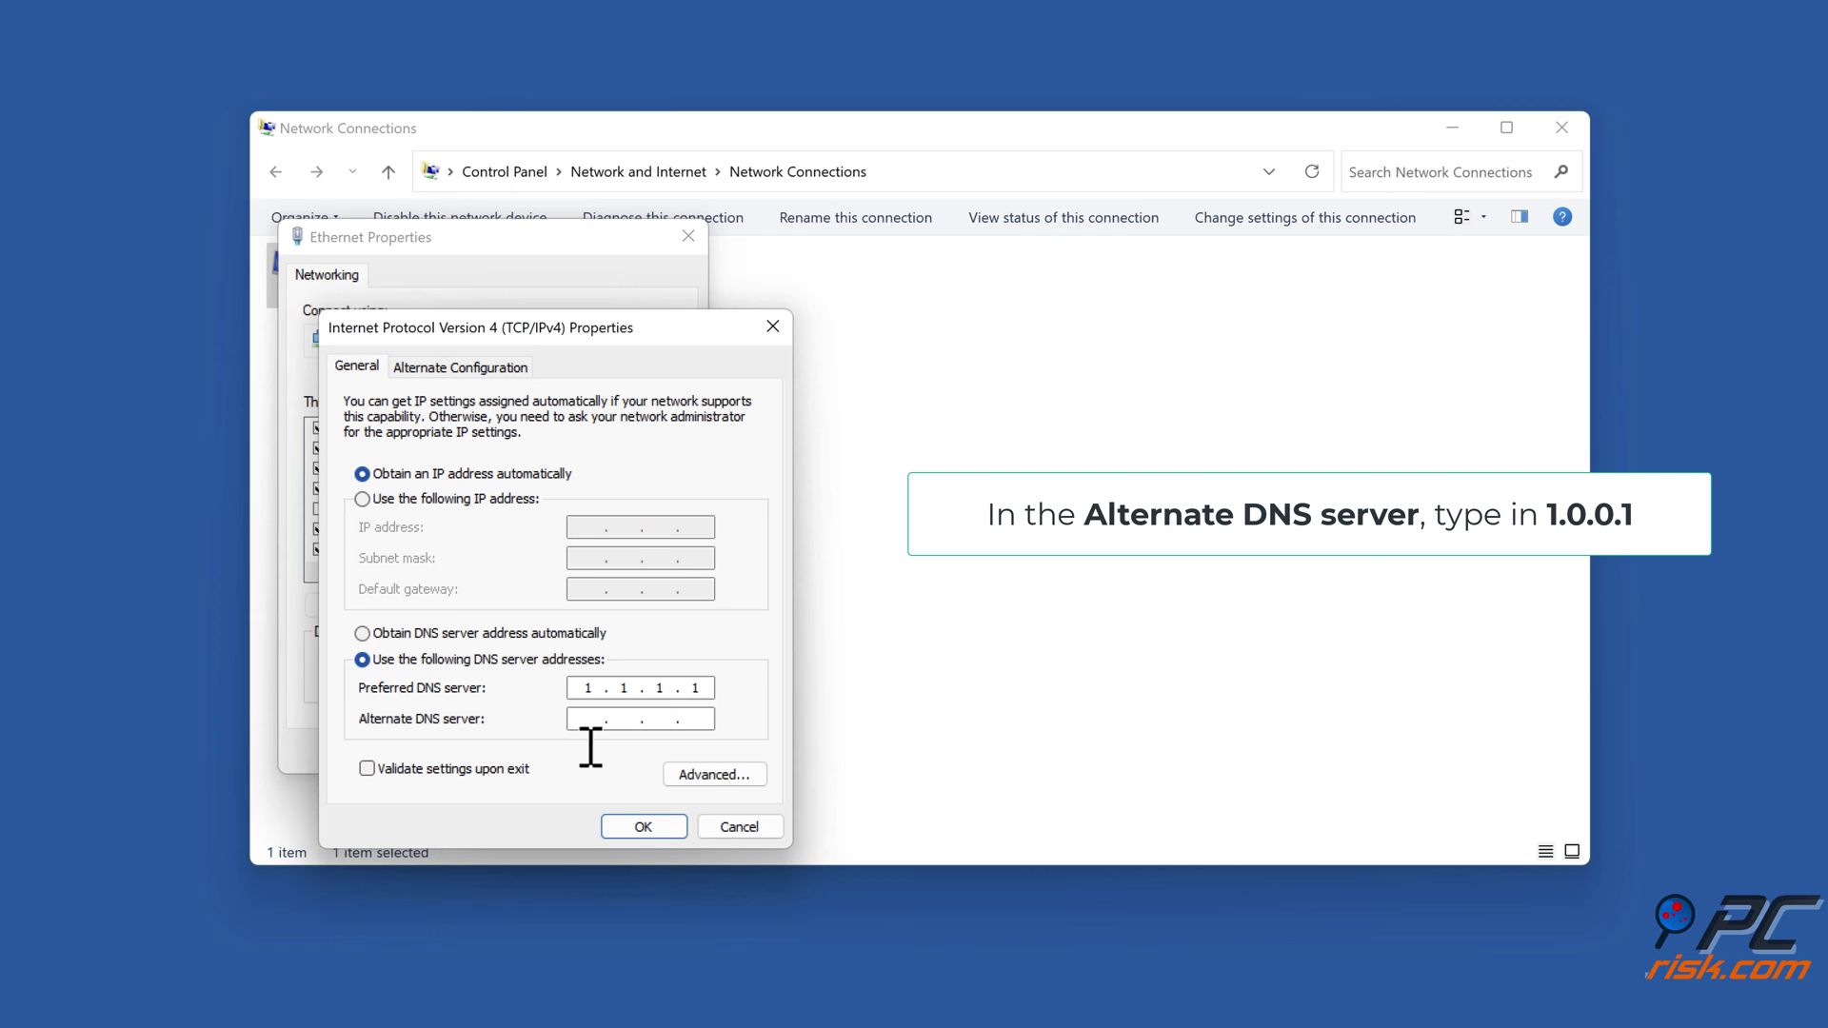
{"action": "key", "text": "Tab"}
{"action": "type", "text": "1.0.0.1"}
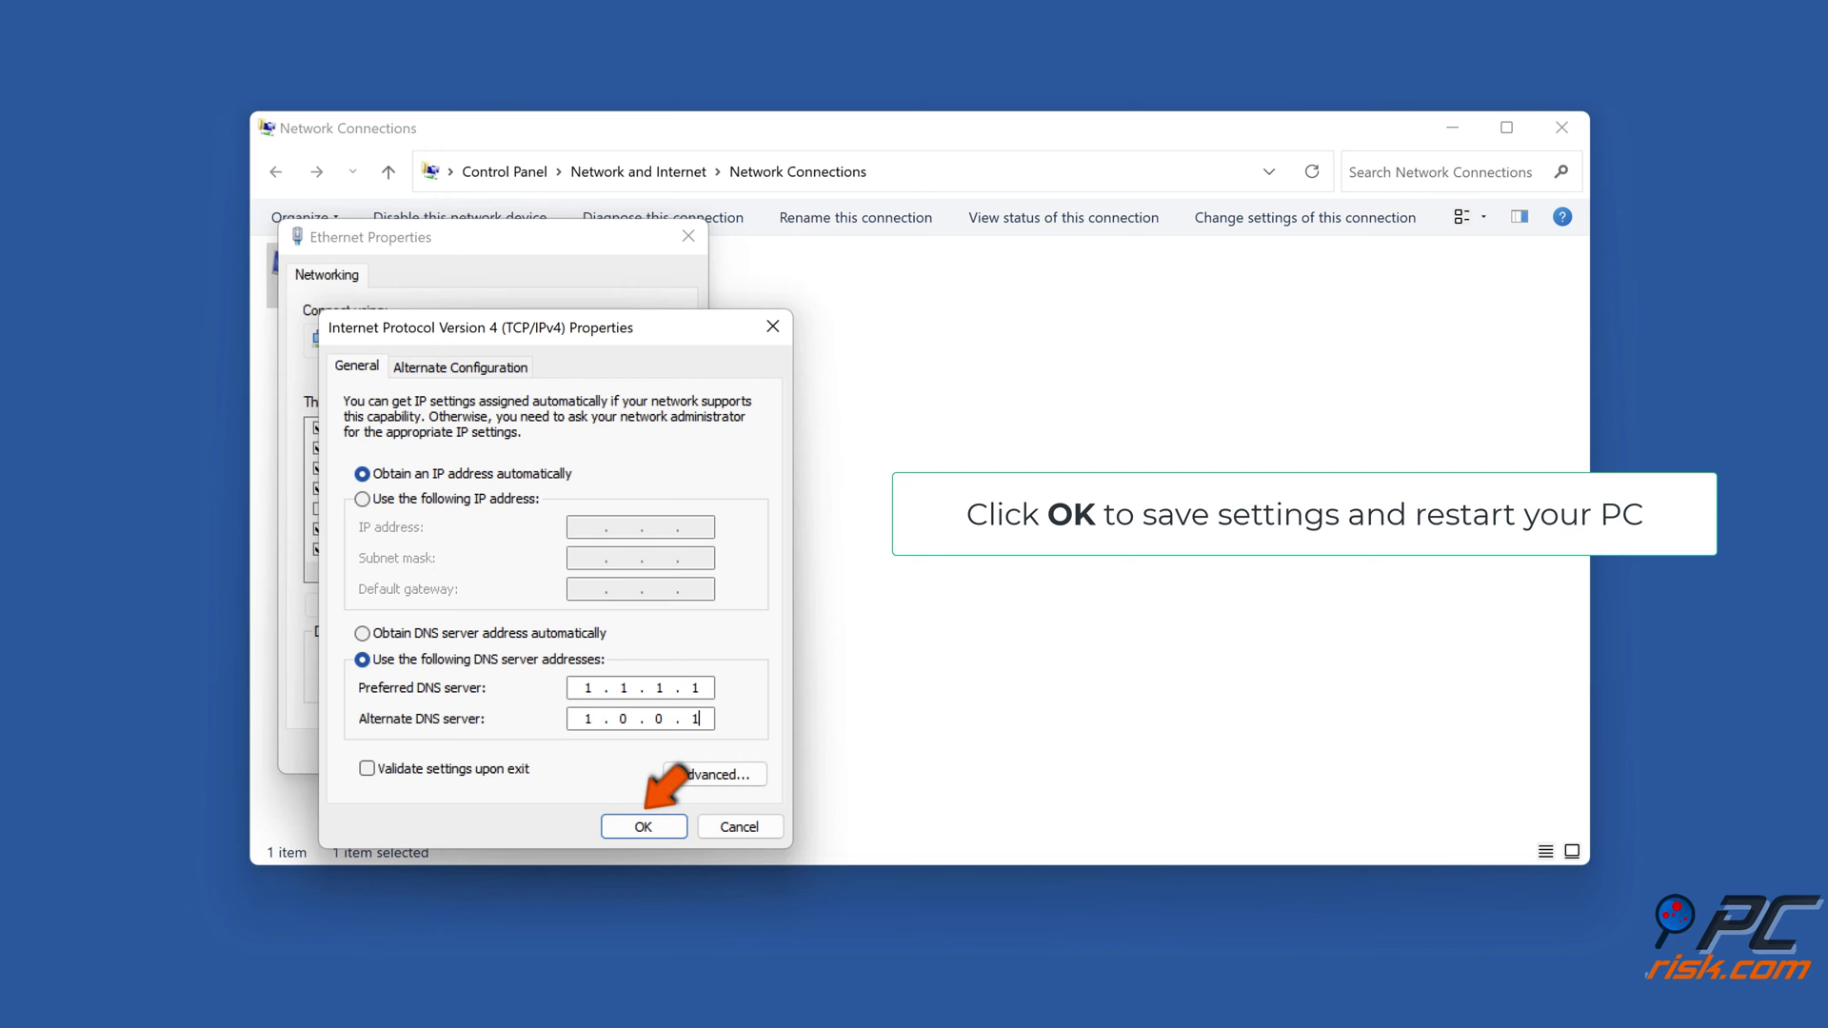
{"action": "left_click", "coordinate": [646, 827]}
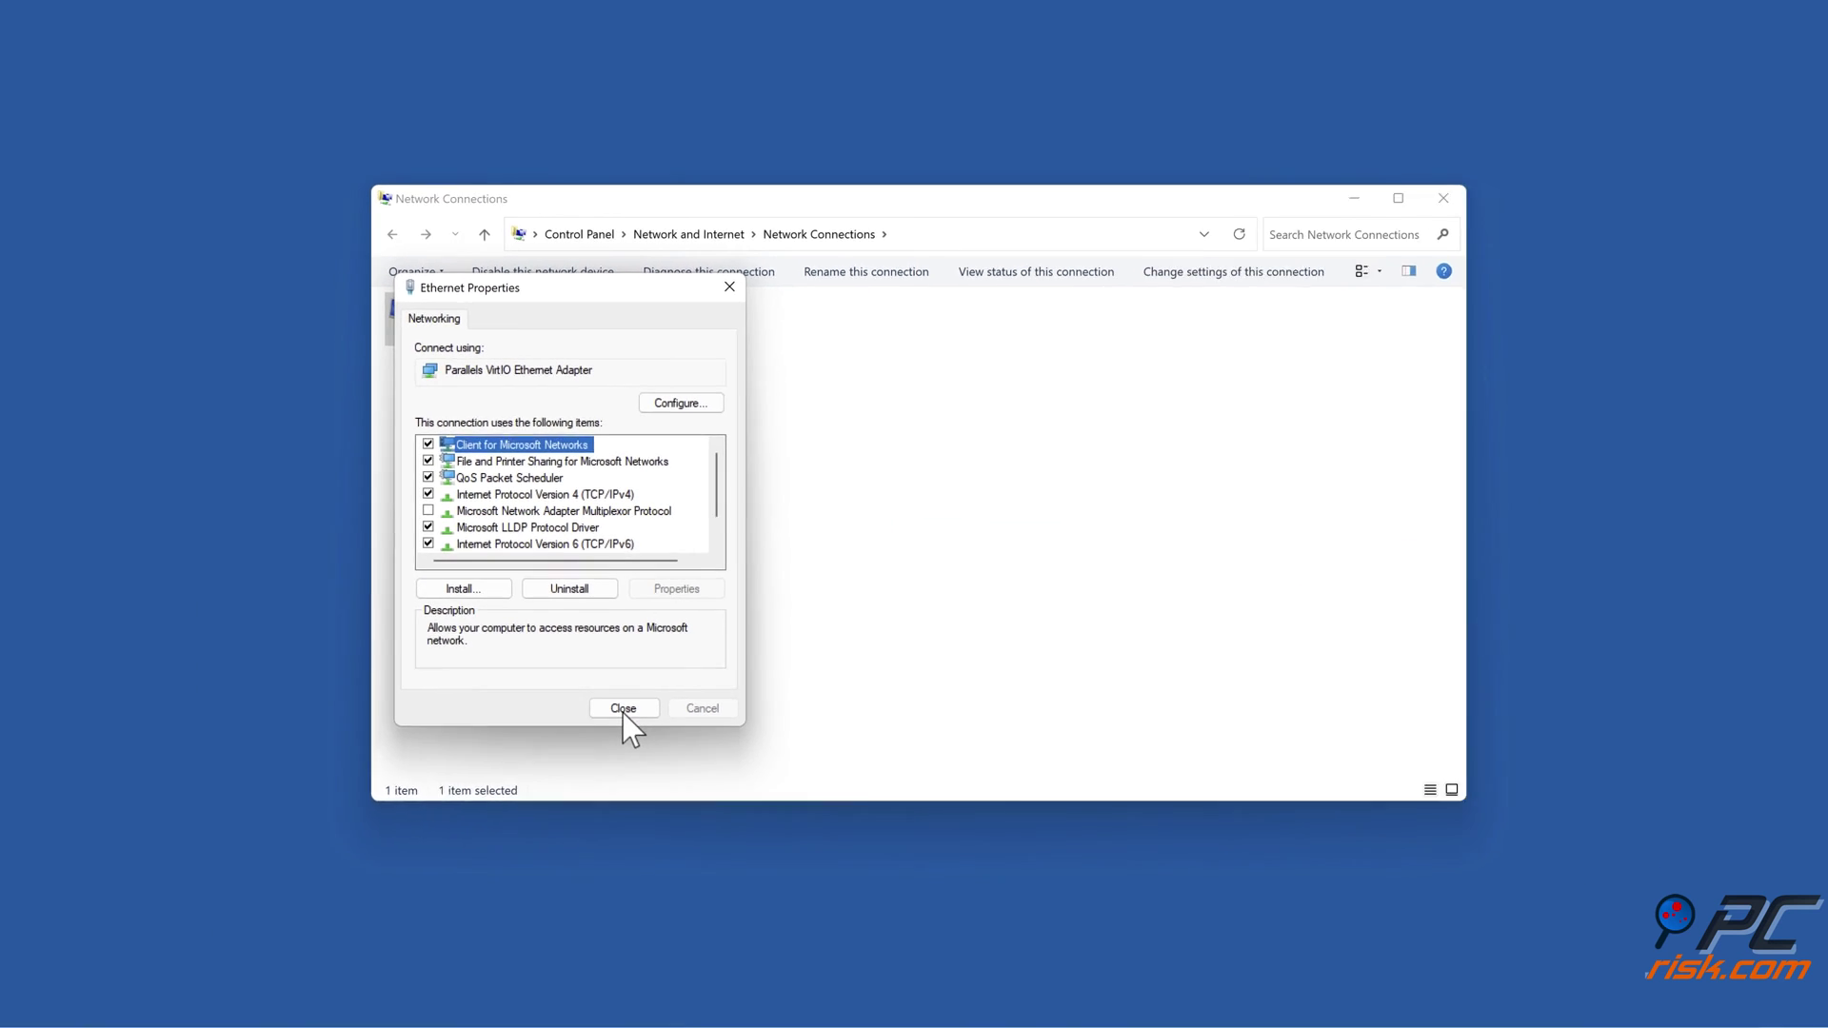
Close Ethernet Properties and Network Connections, then restart the PC from Start
{"action": "left_click", "coordinate": [623, 710]}
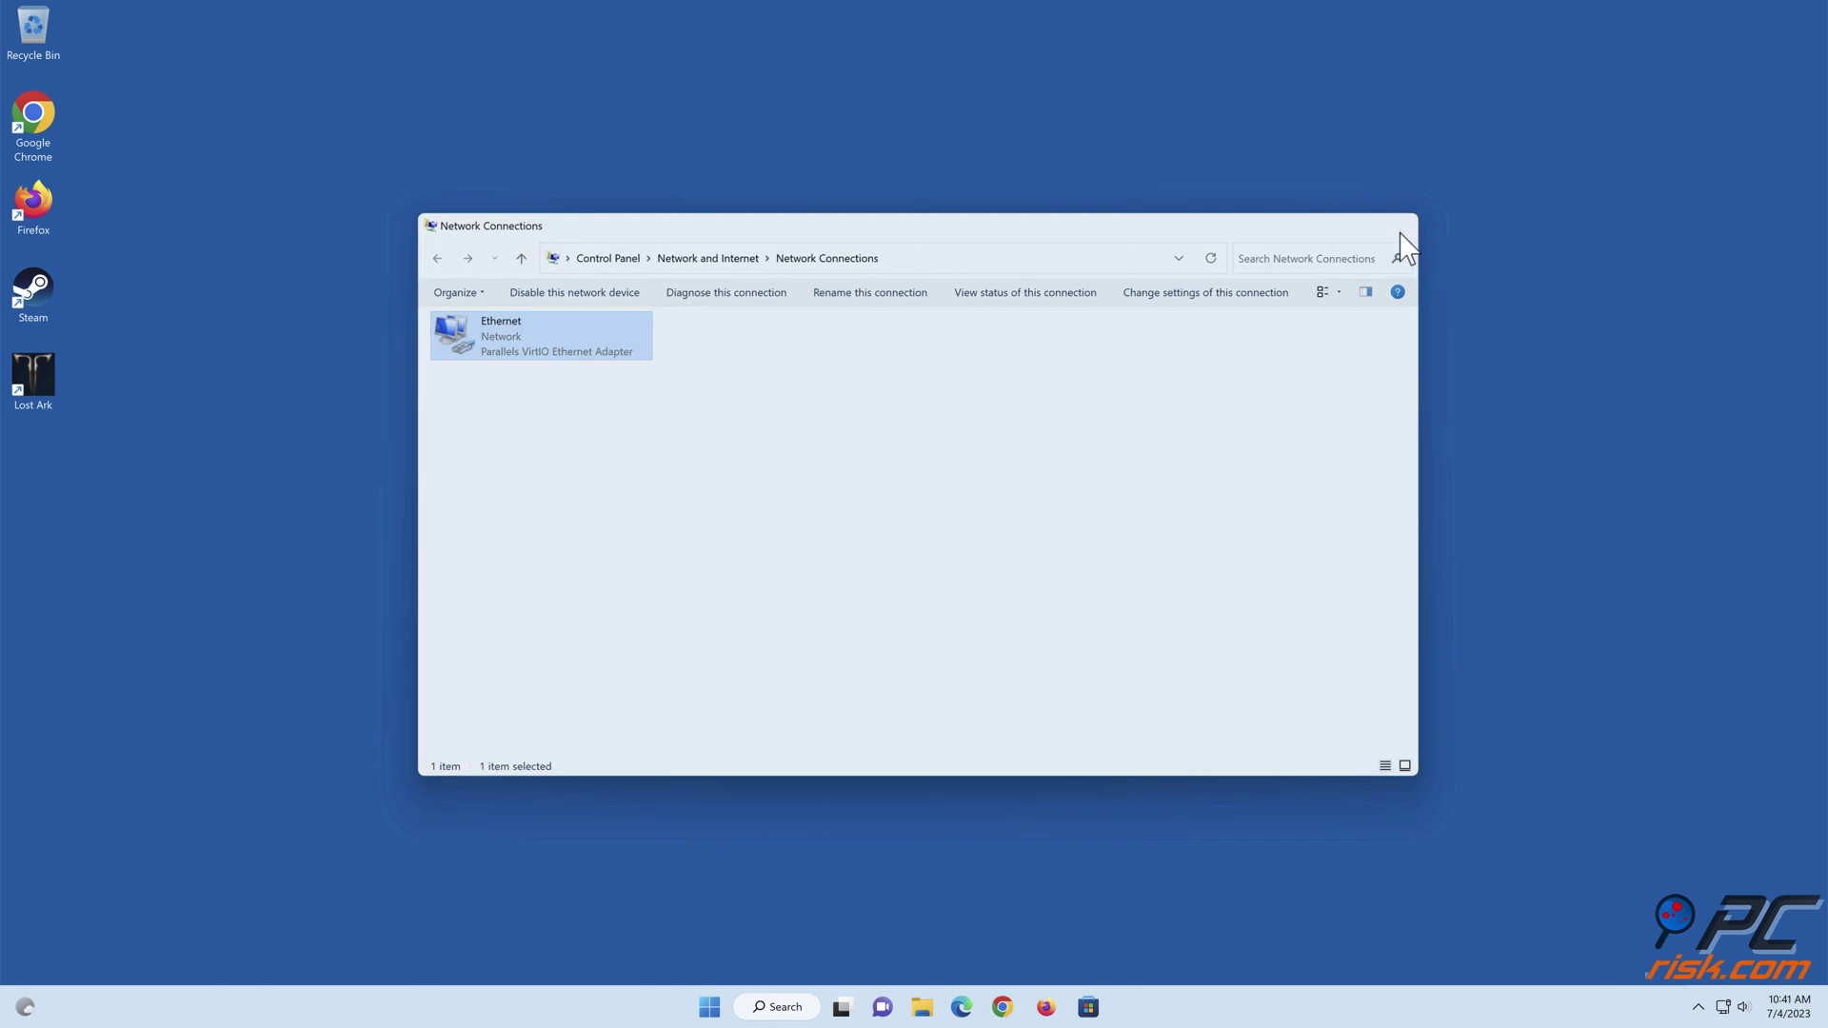
{"action": "left_click", "coordinate": [1400, 234]}
{"action": "left_click", "coordinate": [730, 1005]}
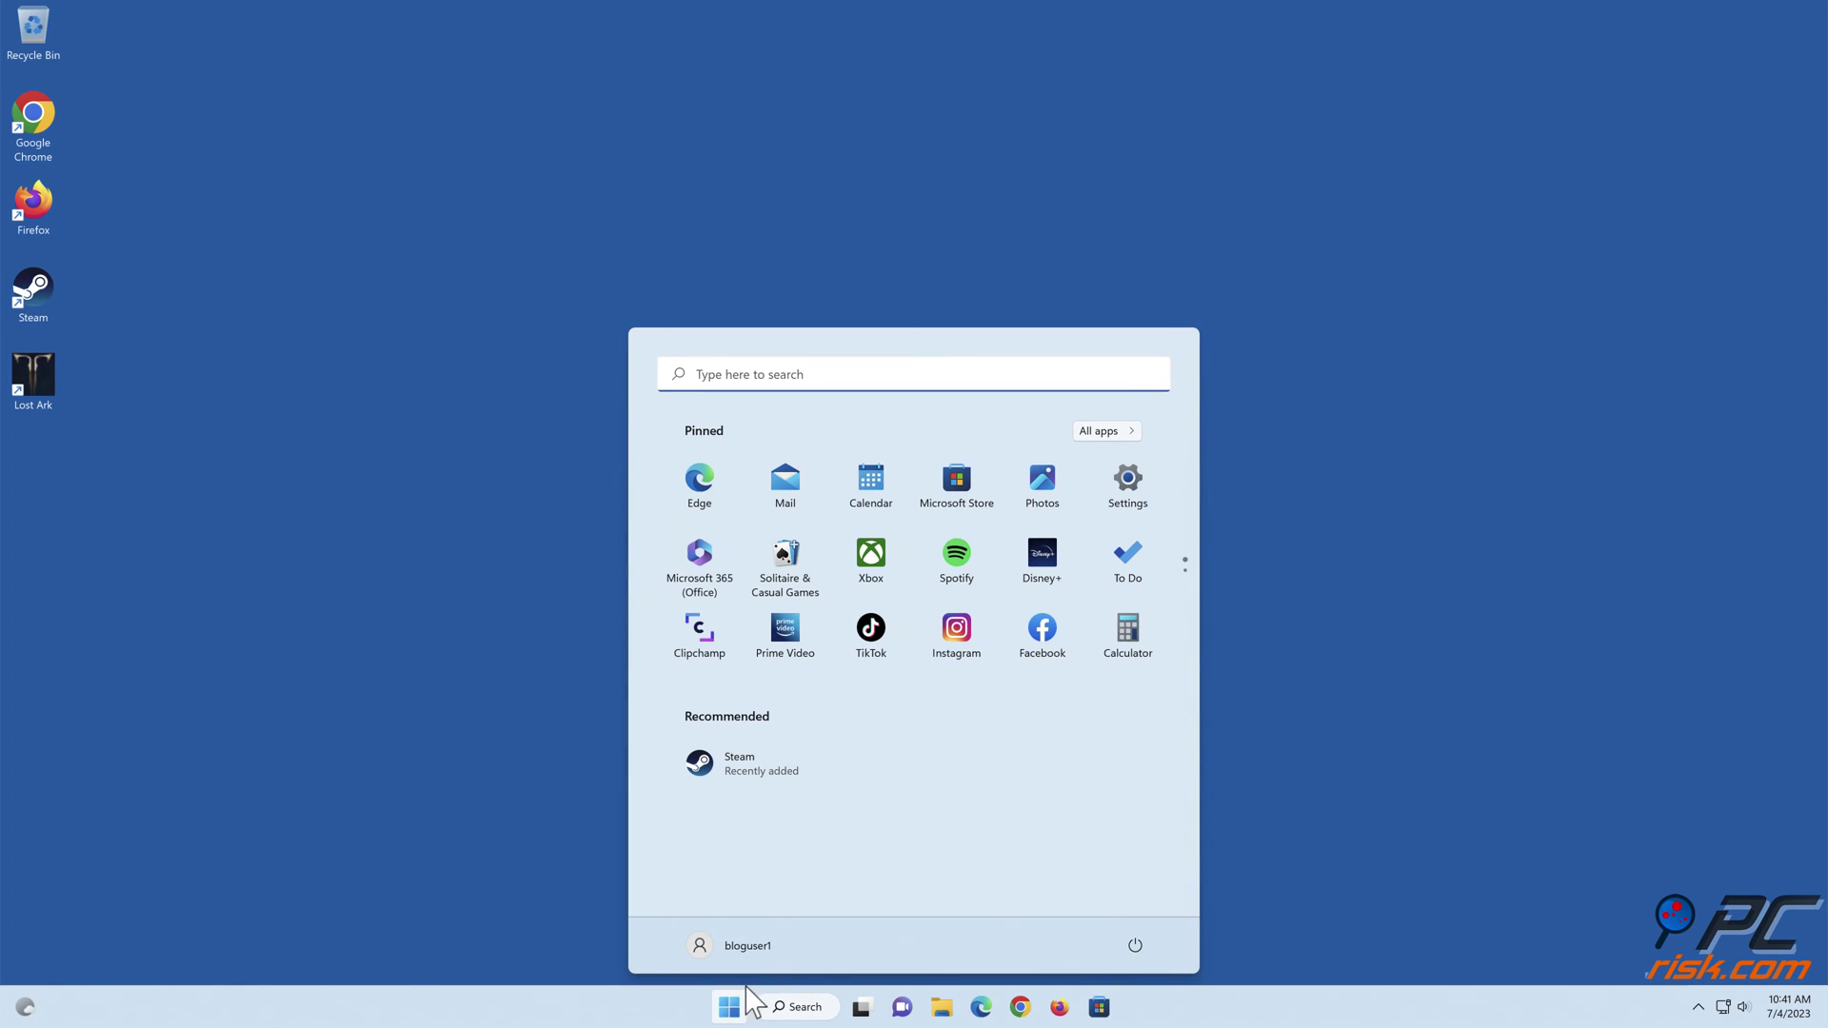
{"action": "left_click", "coordinate": [1135, 947]}
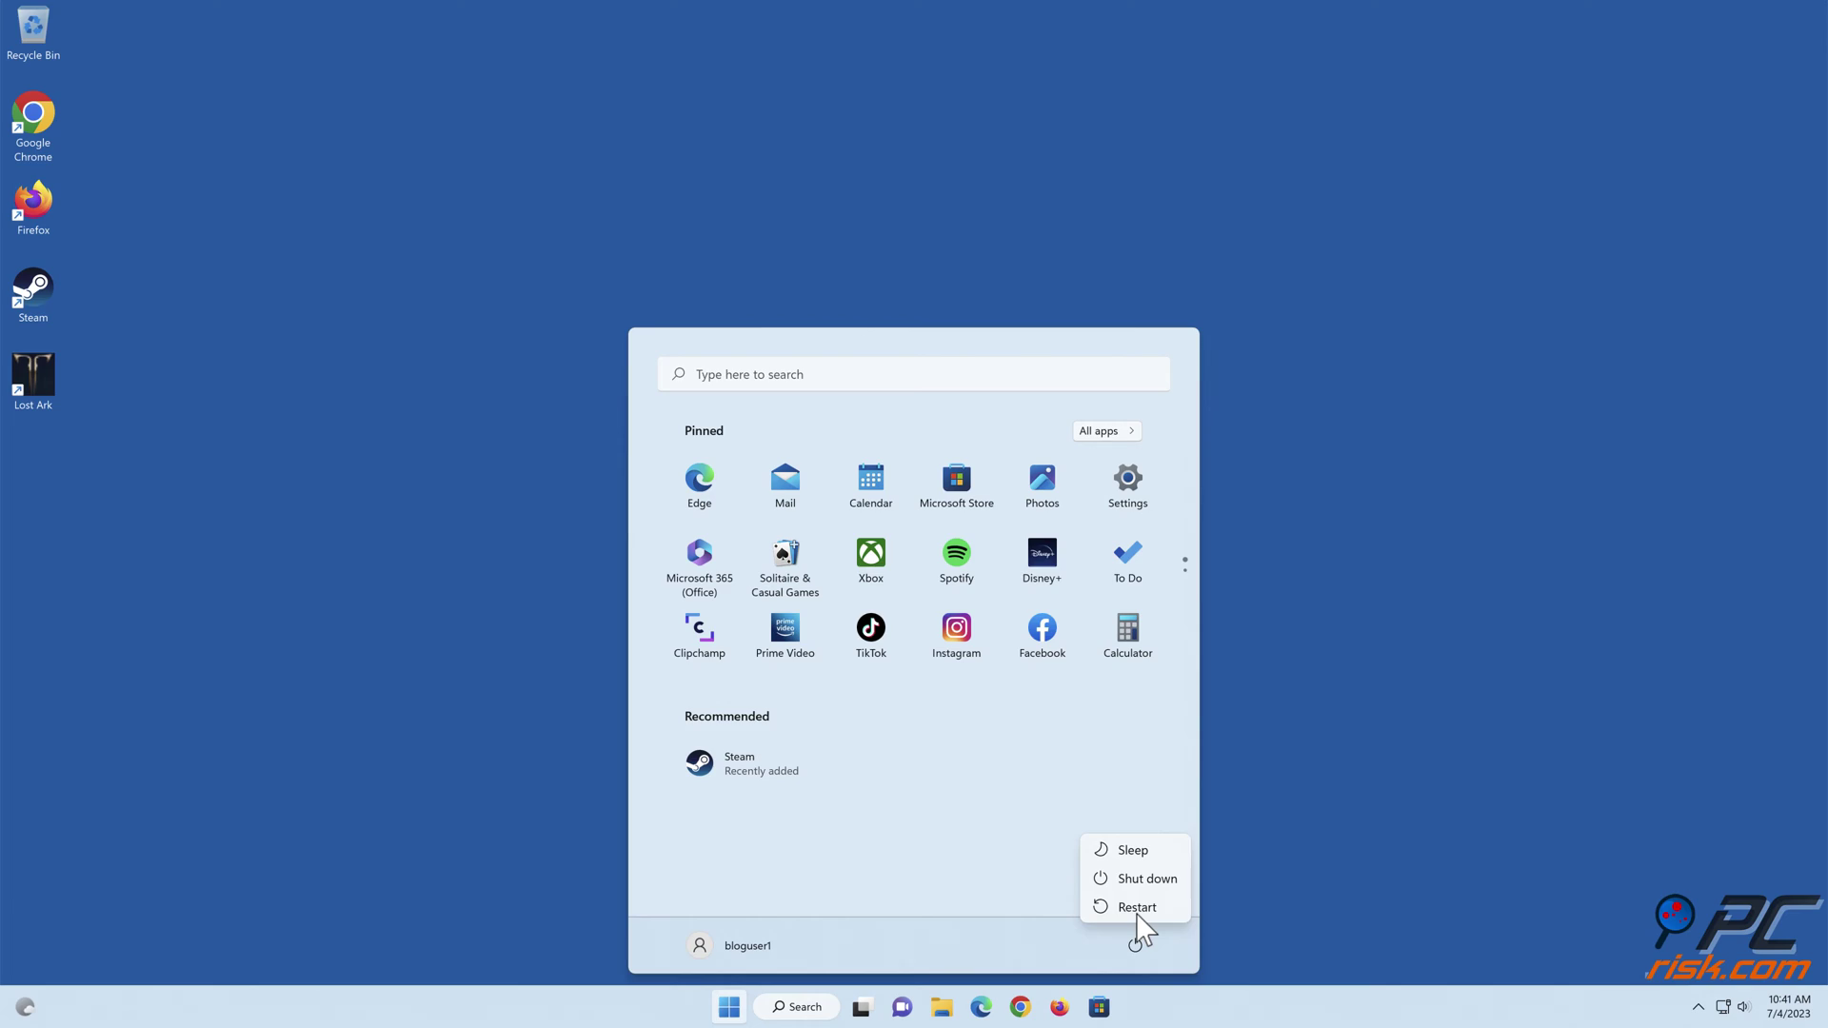
{"action": "left_click", "coordinate": [1136, 912]}
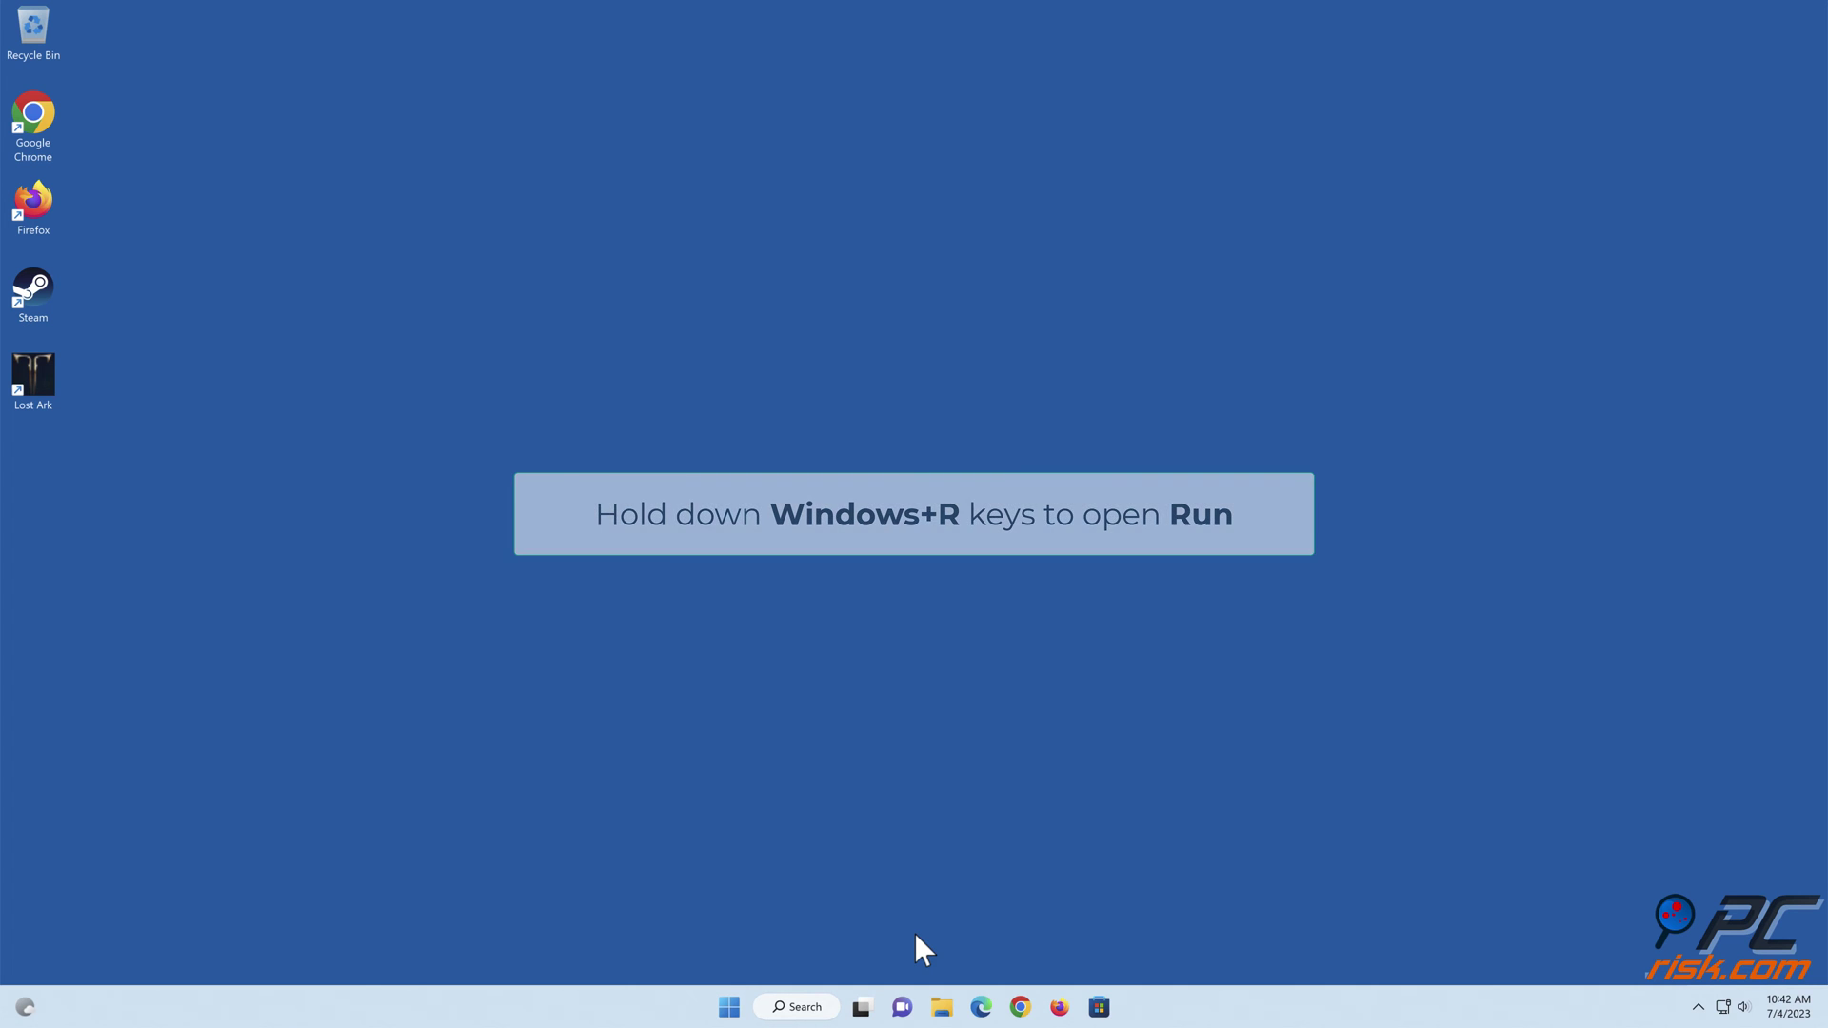
Run ncpa.cpl from the Run box to reopen Network Connections
{"action": "key", "text": "super+r"}
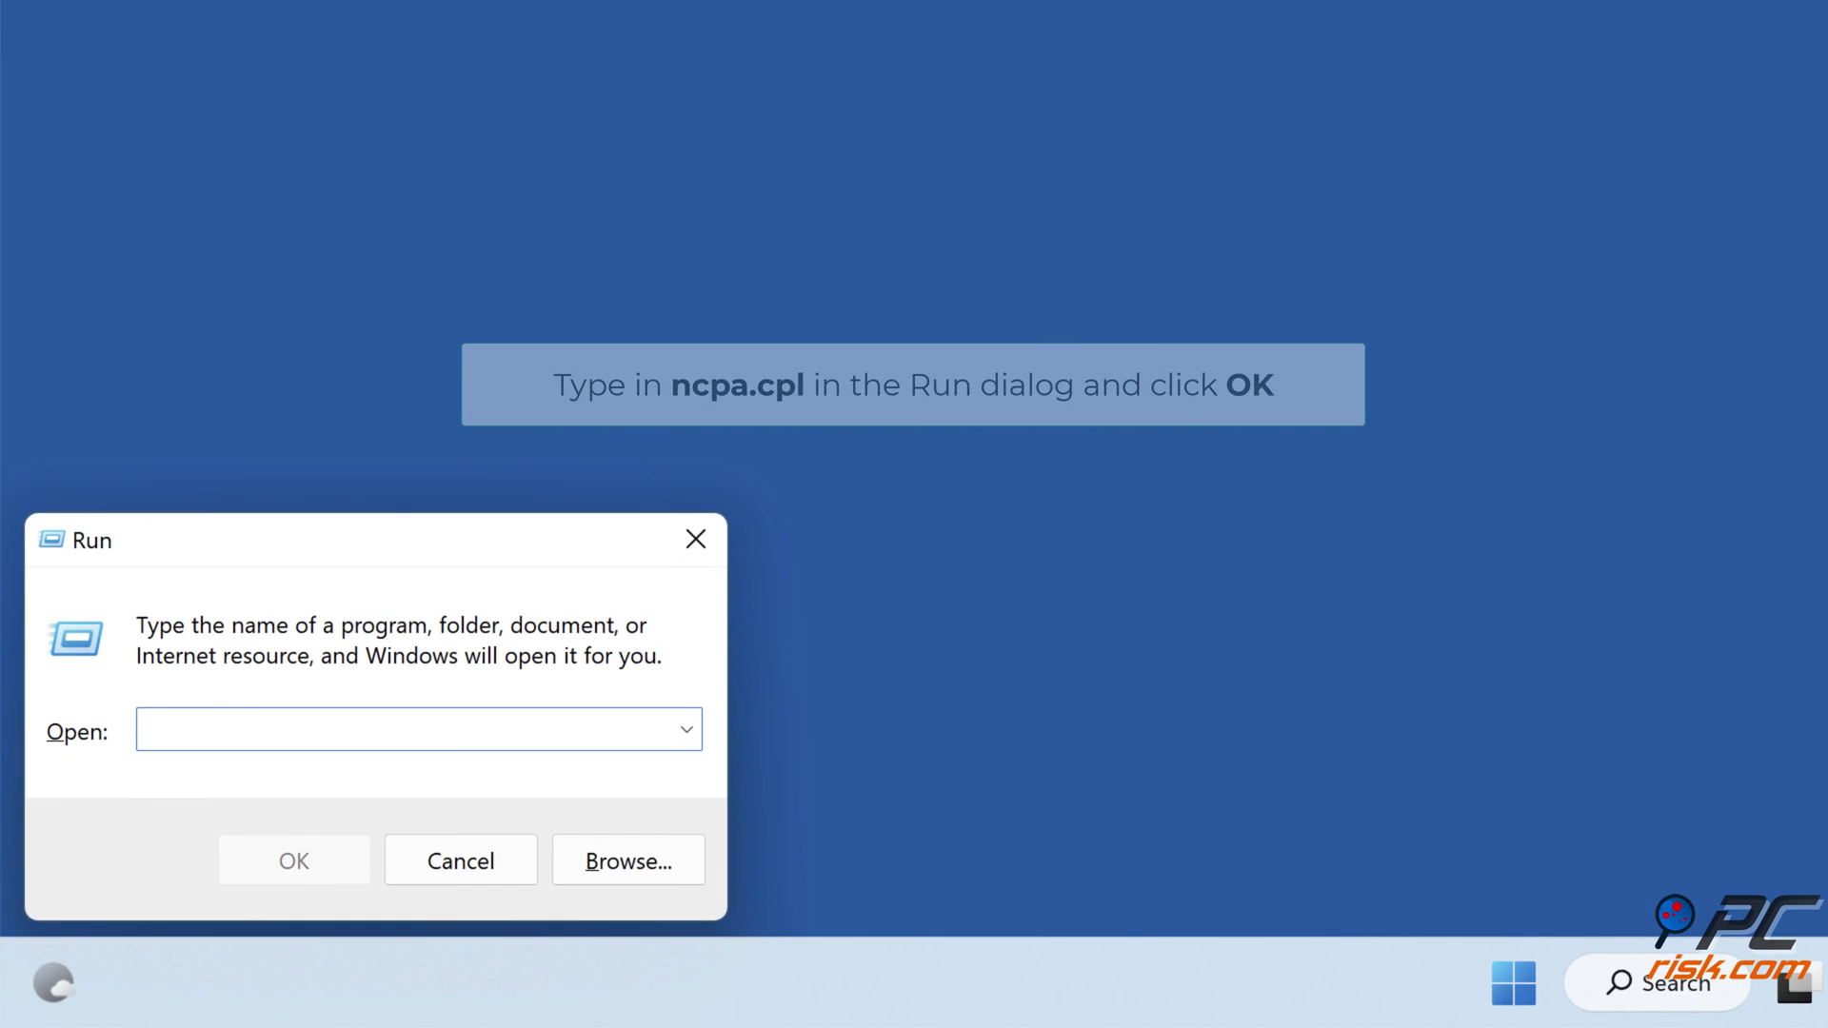
{"action": "type", "text": "ncpa.cpl"}
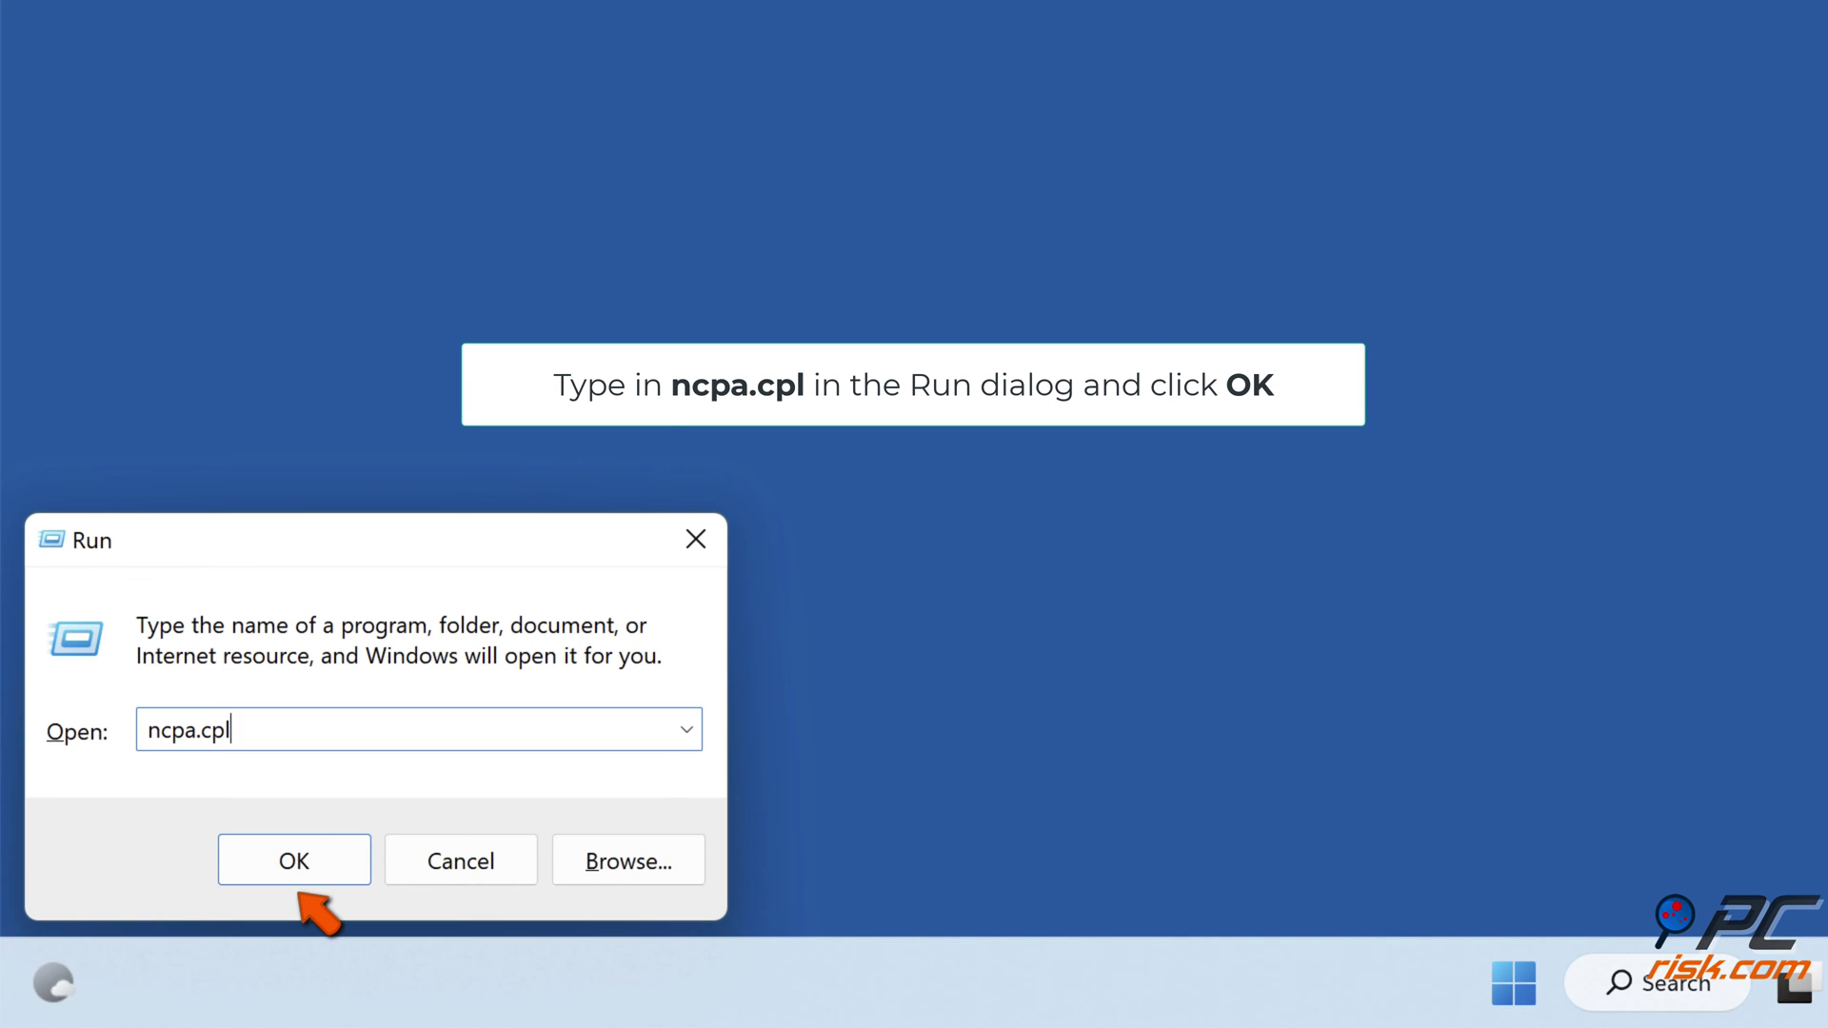
{"action": "left_click", "coordinate": [302, 878]}
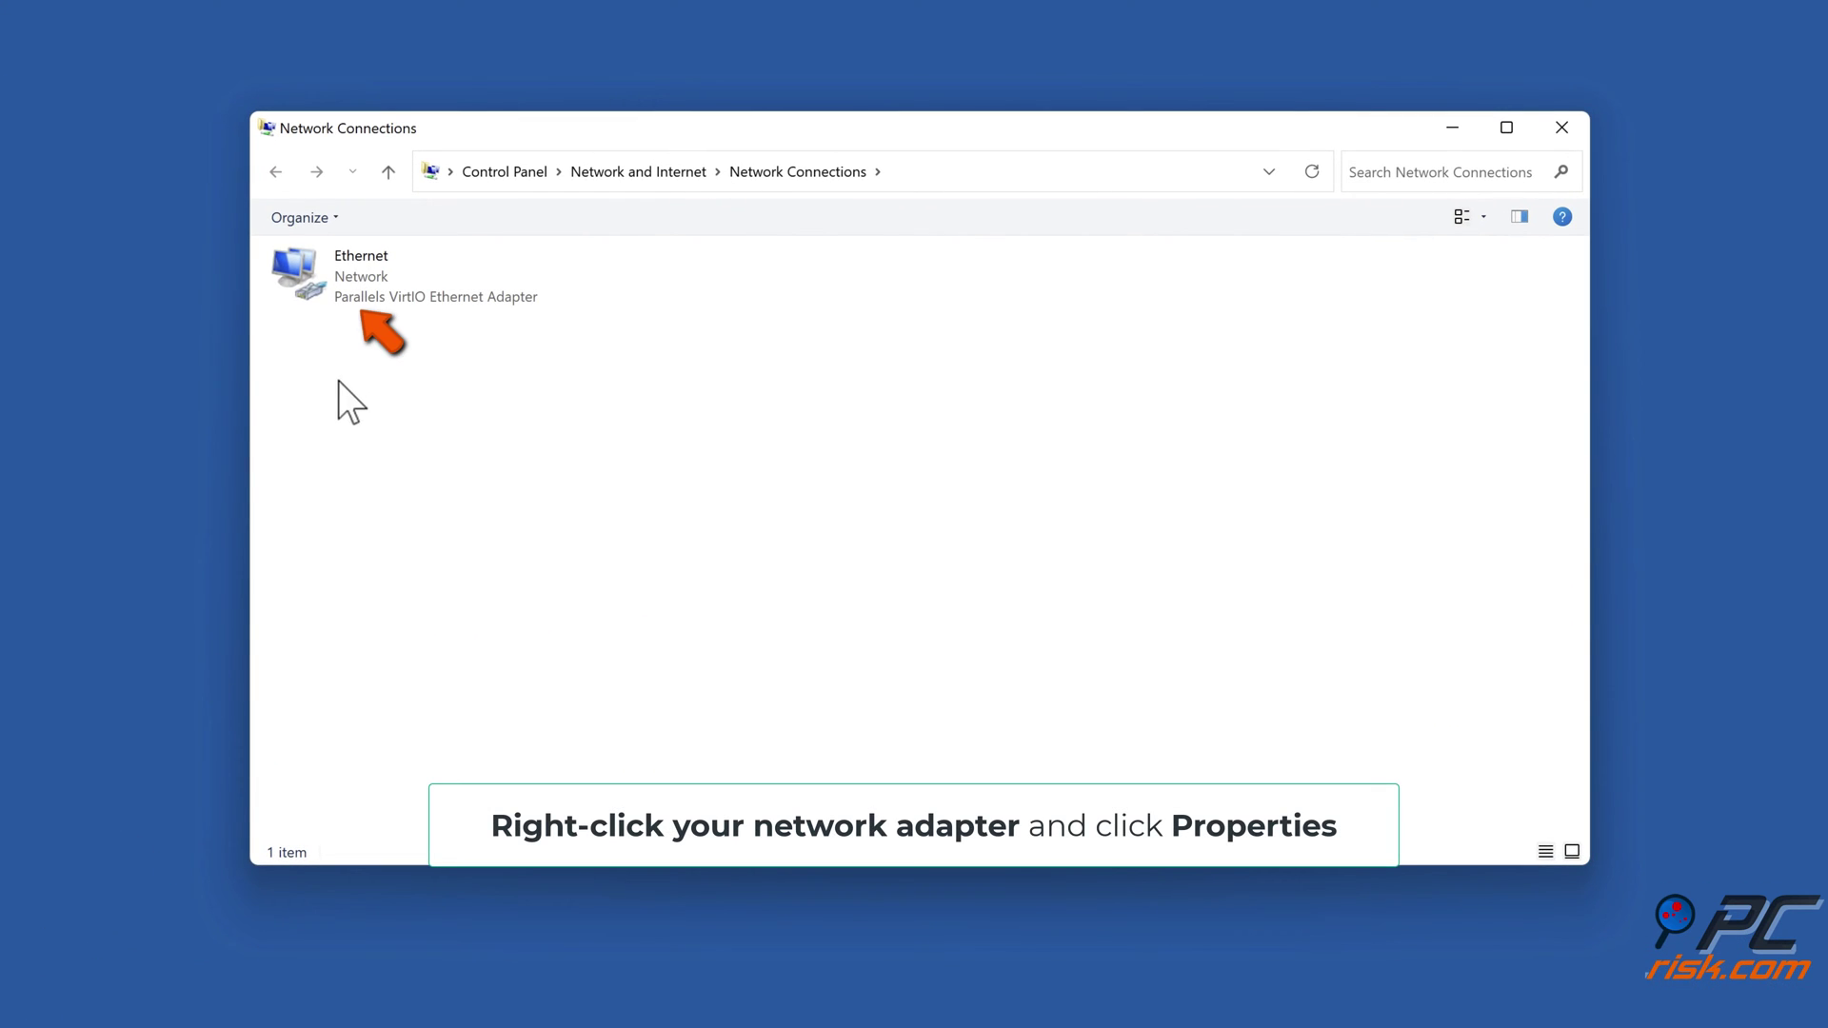
Uncheck TCP/IPv6 in the Ethernet adapter's properties and save the change
{"action": "right_click", "coordinate": [368, 303]}
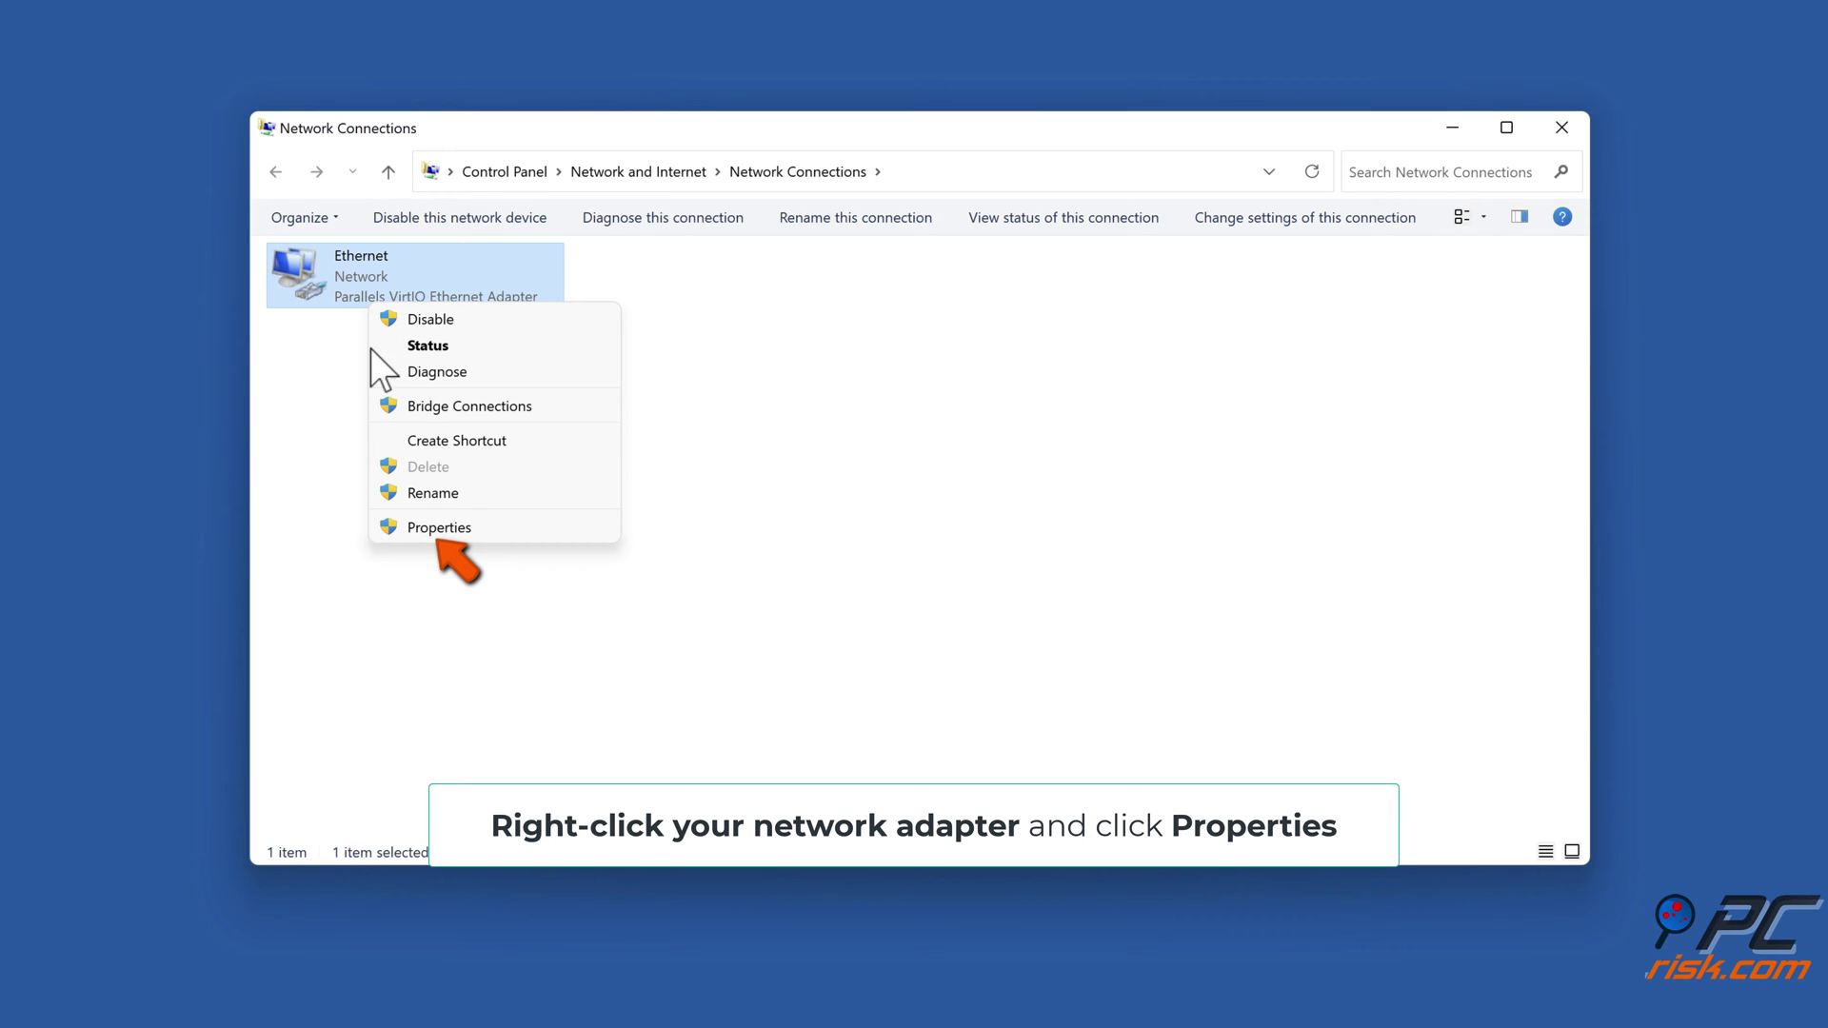
{"action": "left_click", "coordinate": [439, 530]}
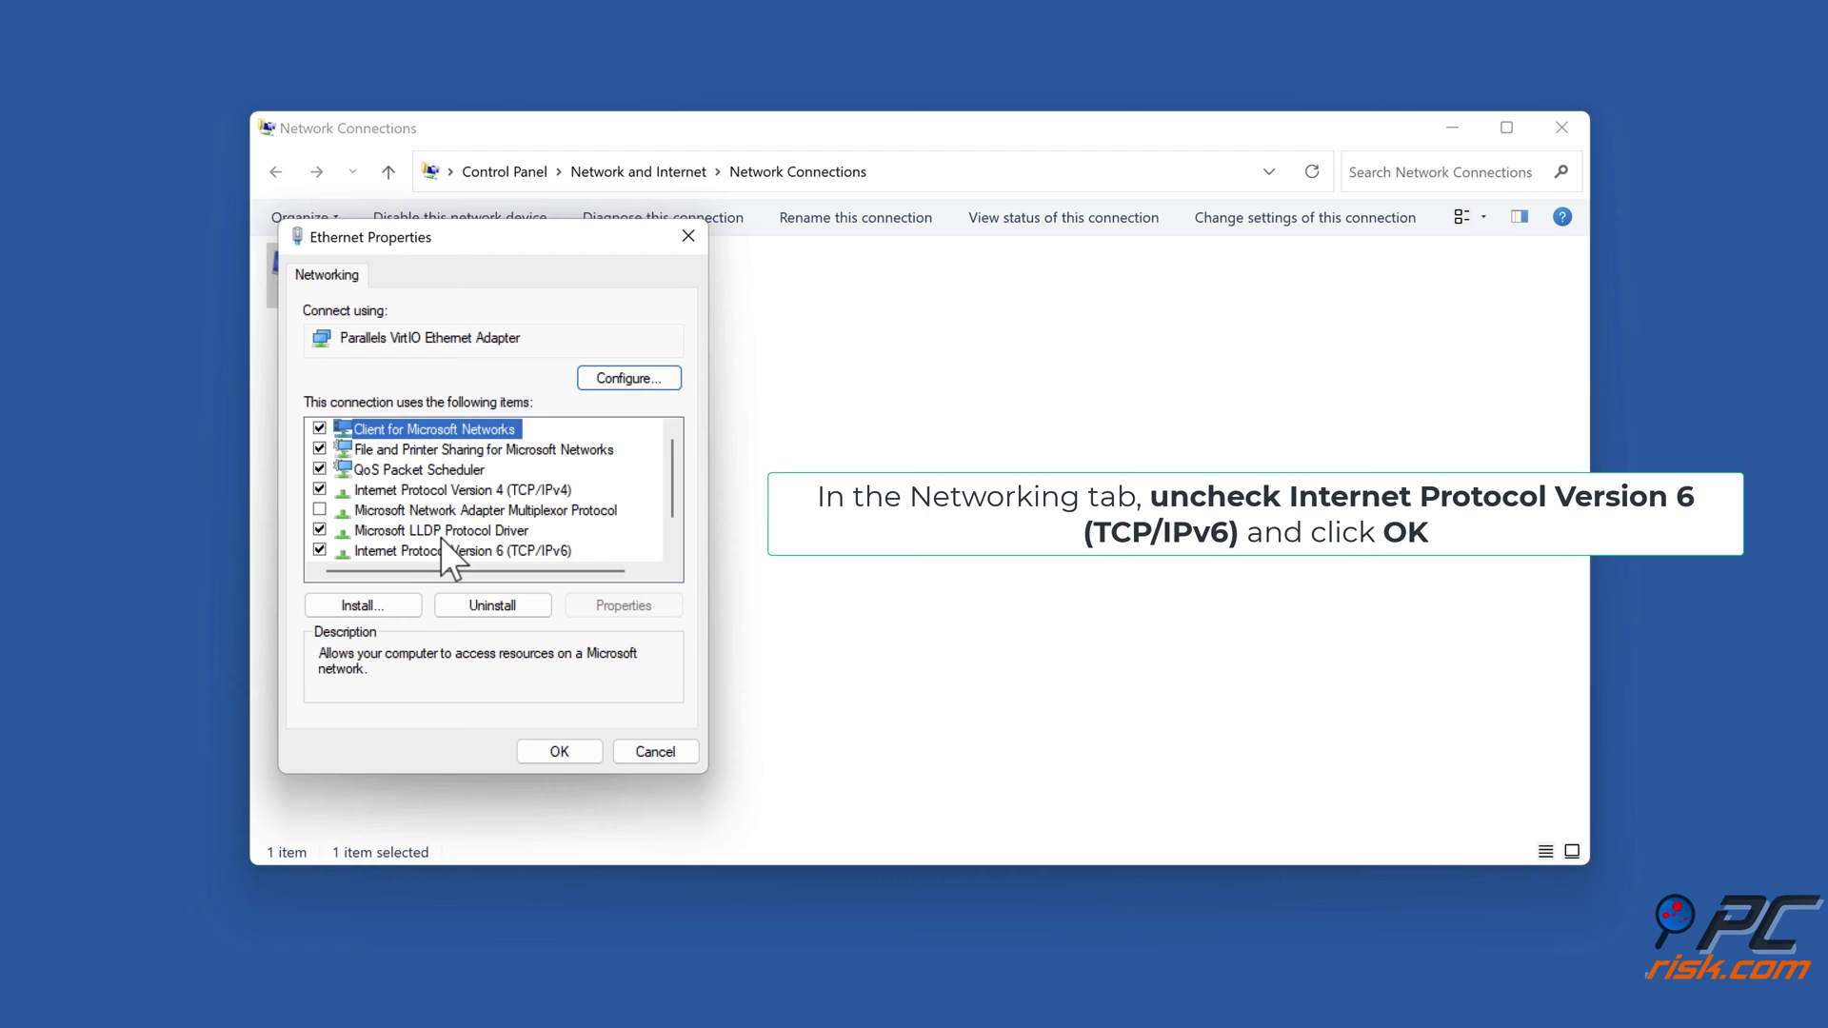
{"action": "scroll", "coordinate": [442, 539], "scroll_direction": "down", "scroll_amount": 1}
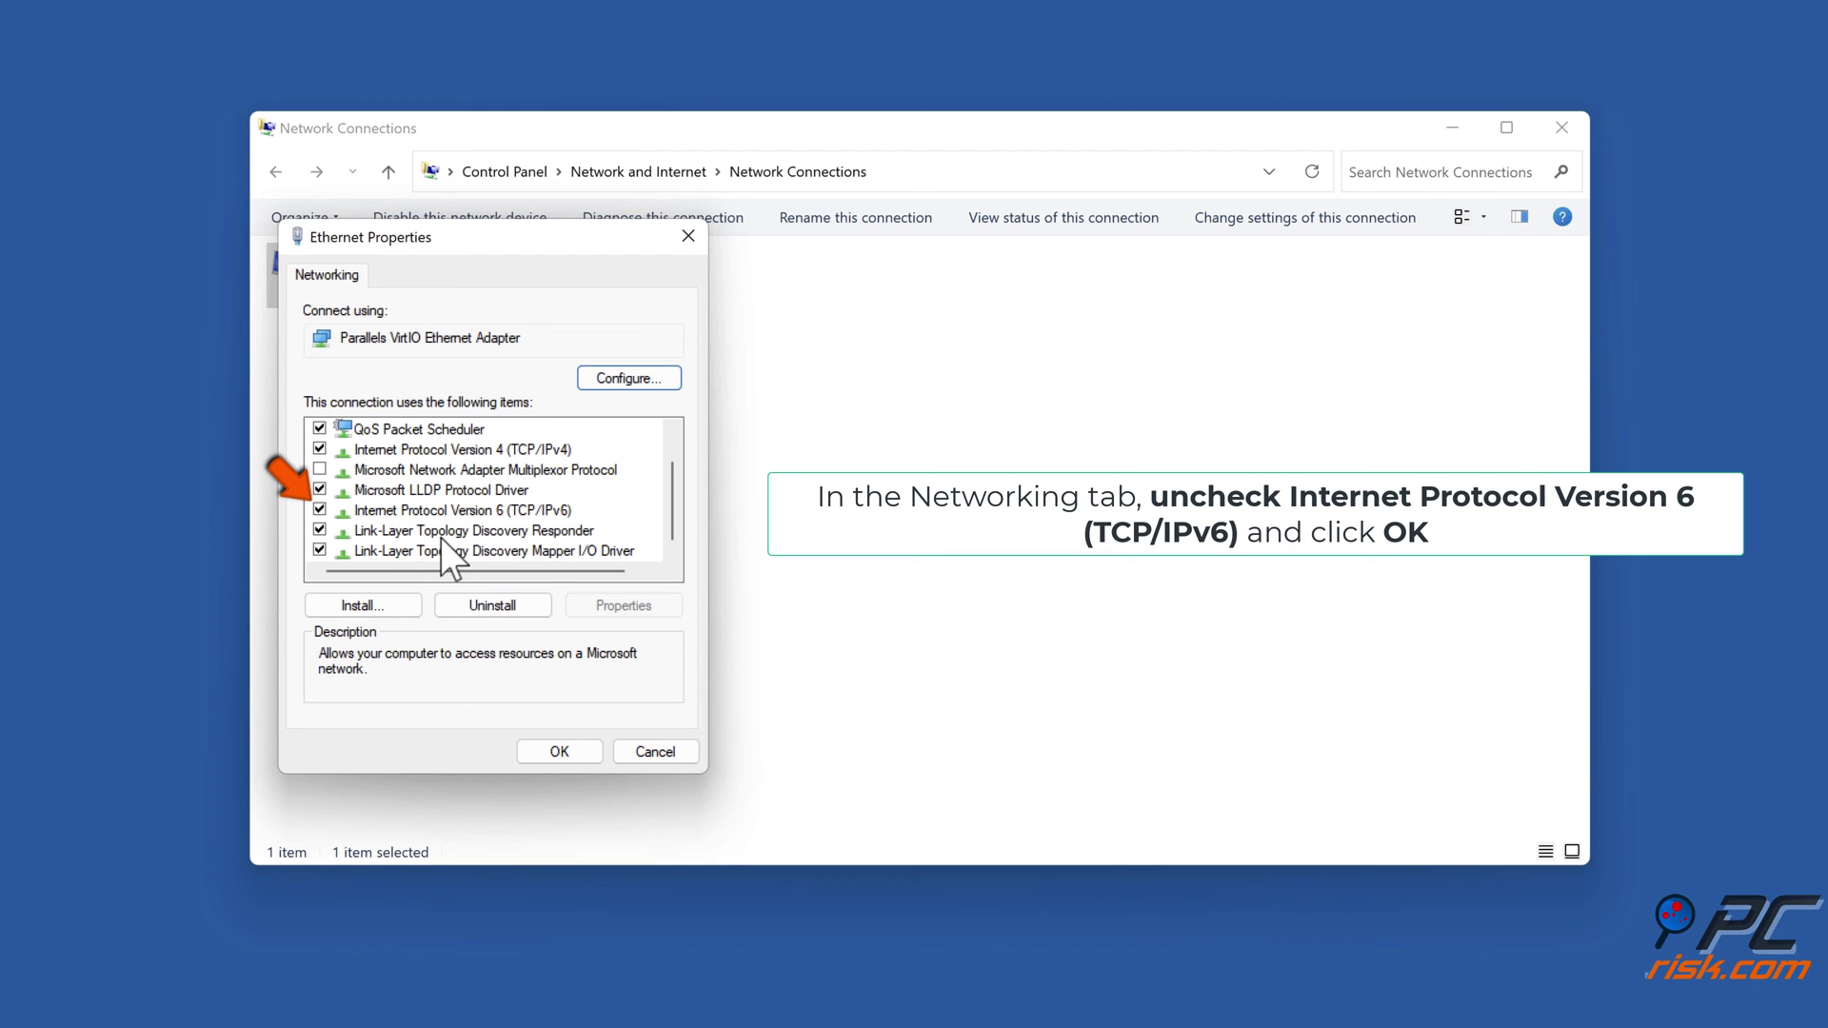
{"action": "left_click", "coordinate": [319, 511]}
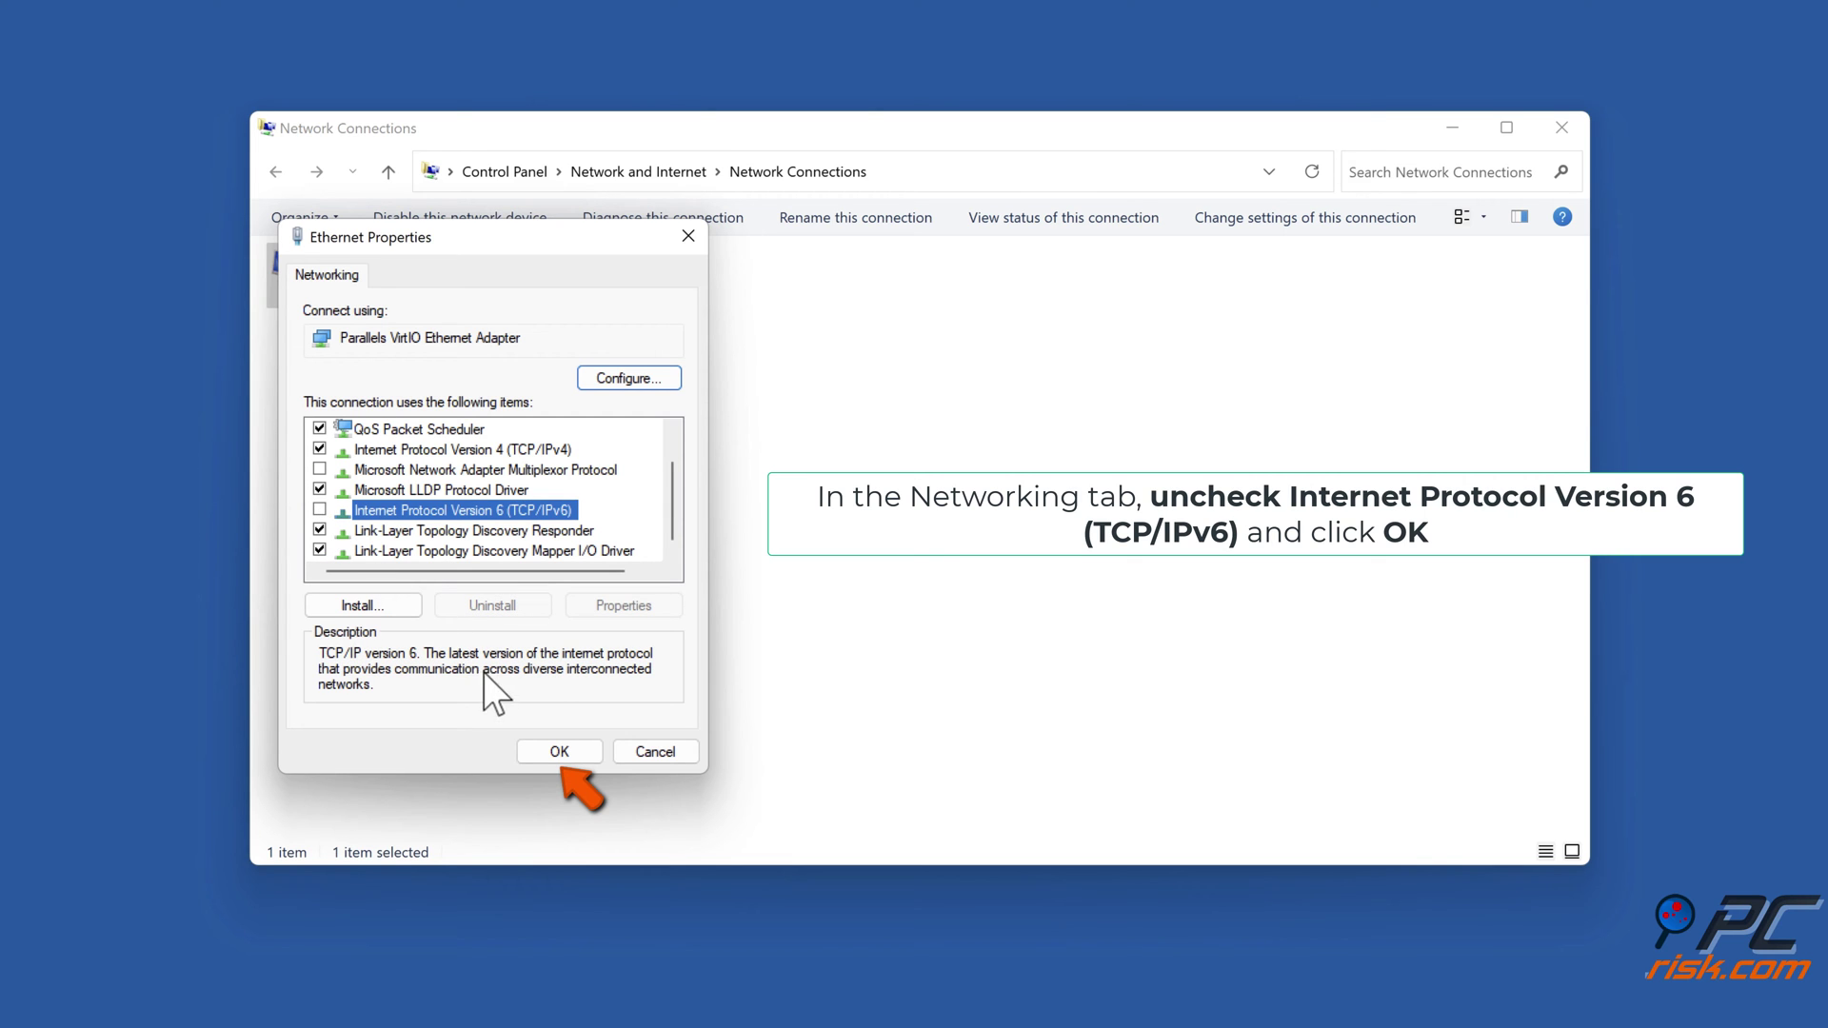
{"action": "left_click", "coordinate": [559, 753]}
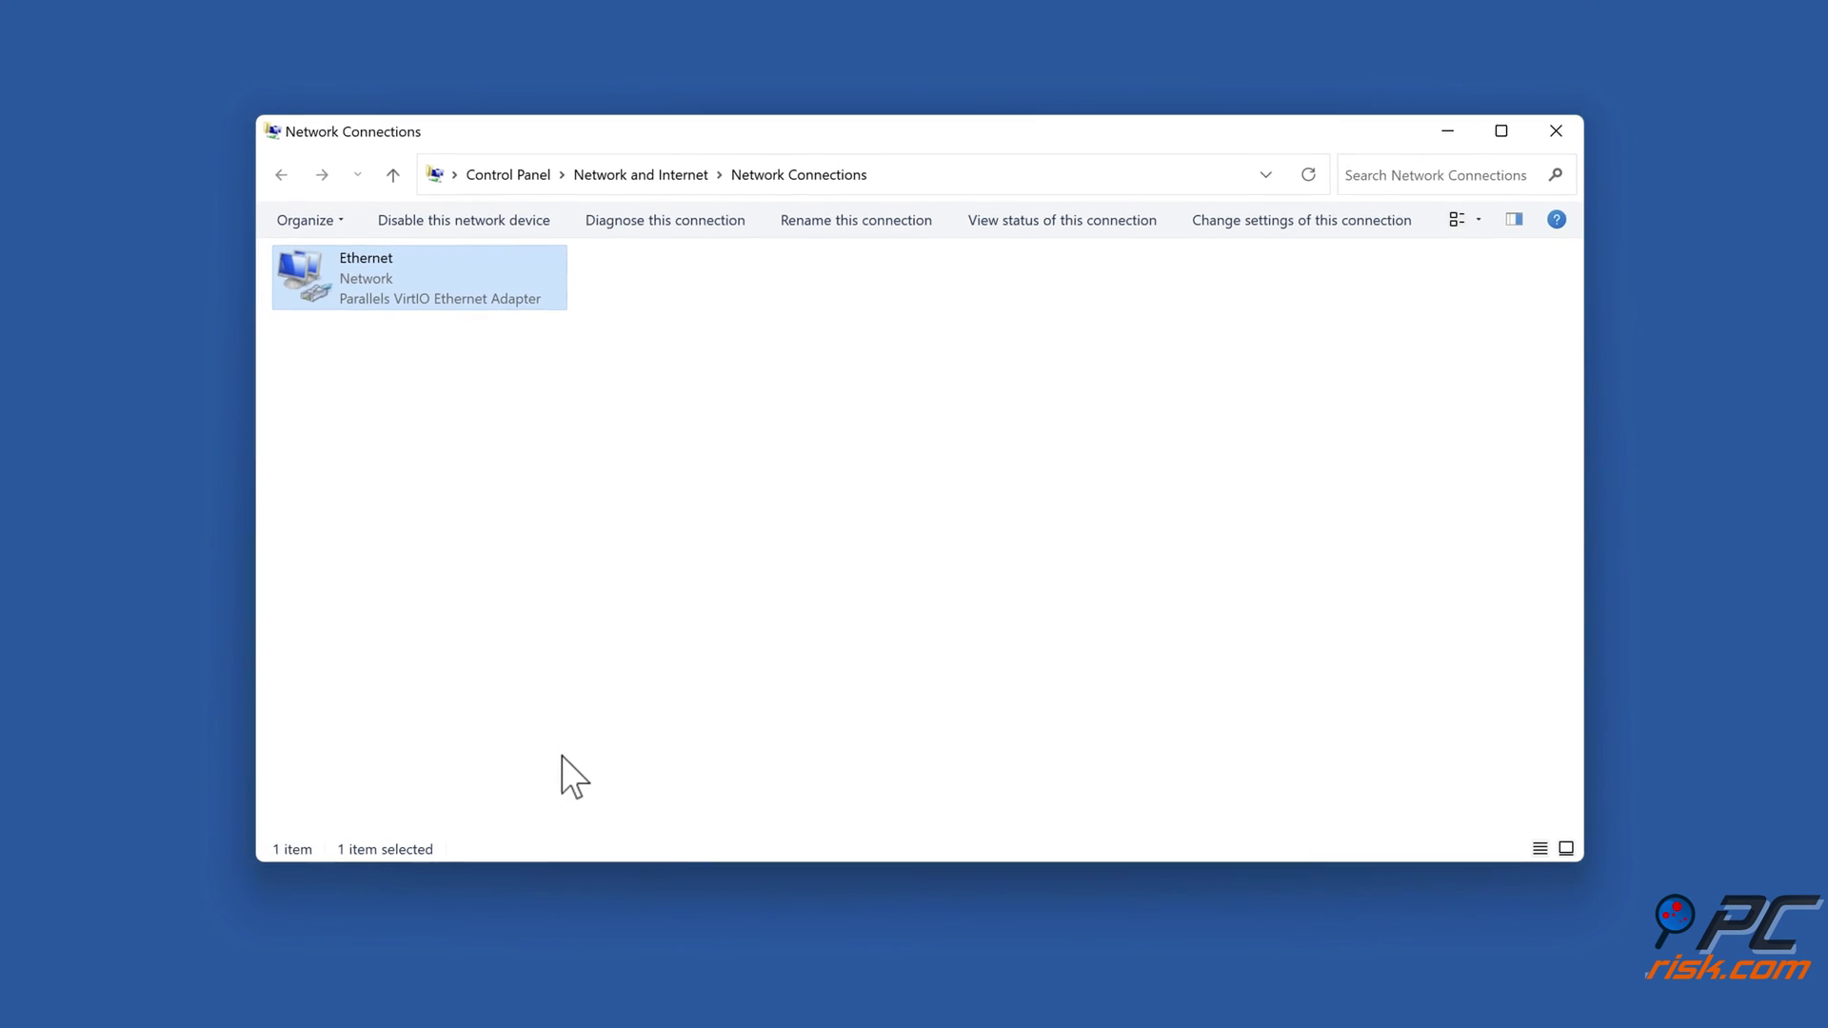
{"action": "left_click", "coordinate": [648, 698]}
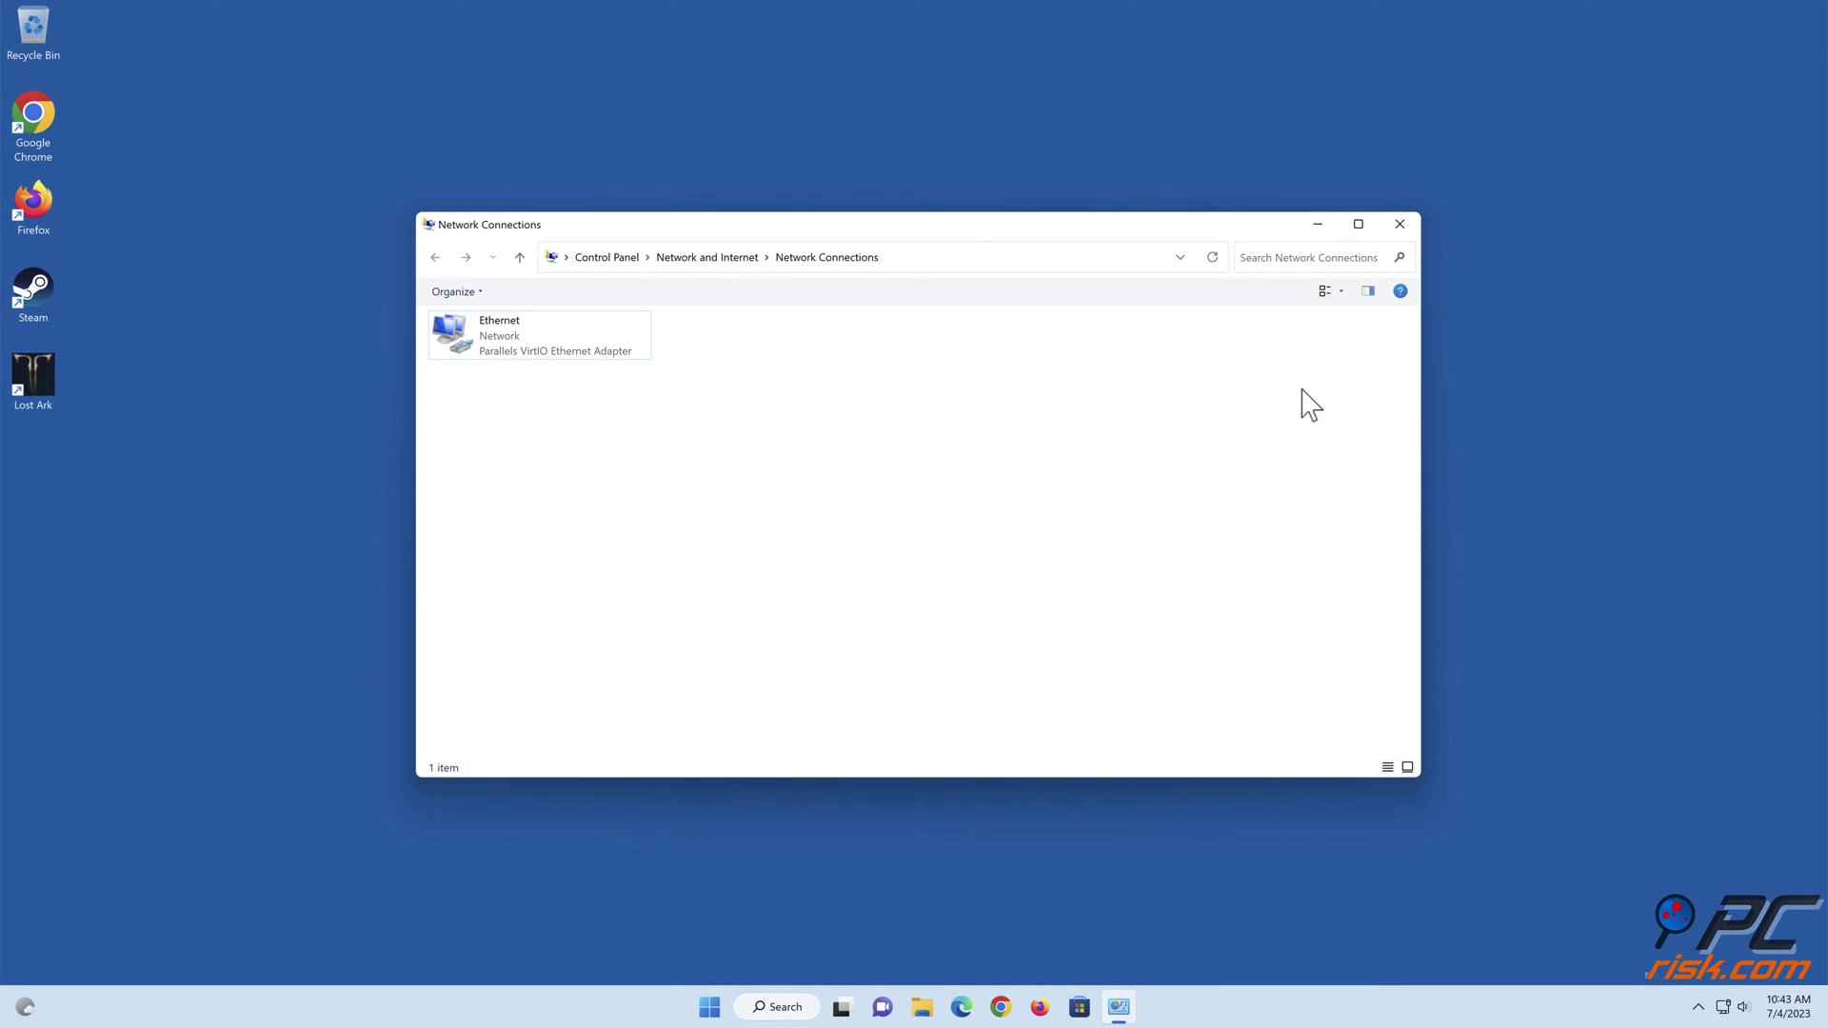
Close Network Connections, run firewall.cpl, and show the firewall's allowed apps list
{"action": "left_click", "coordinate": [1398, 228]}
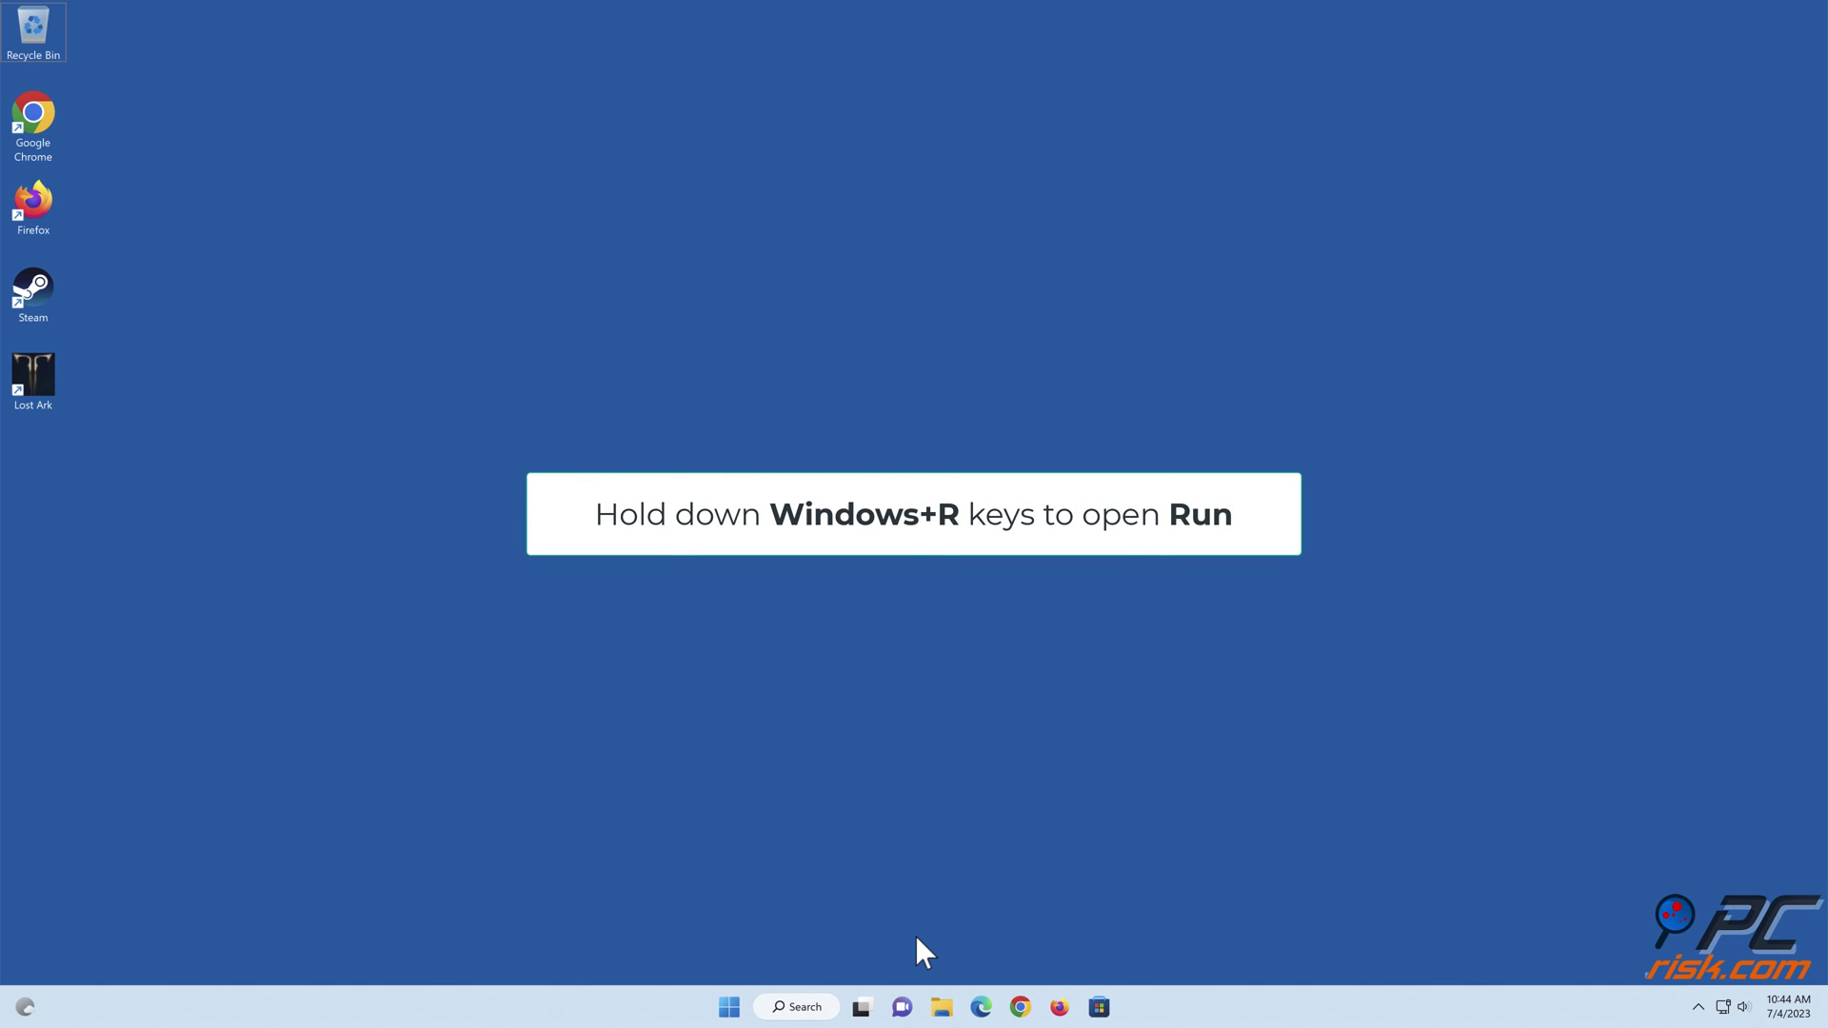
{"action": "key", "text": "super+r"}
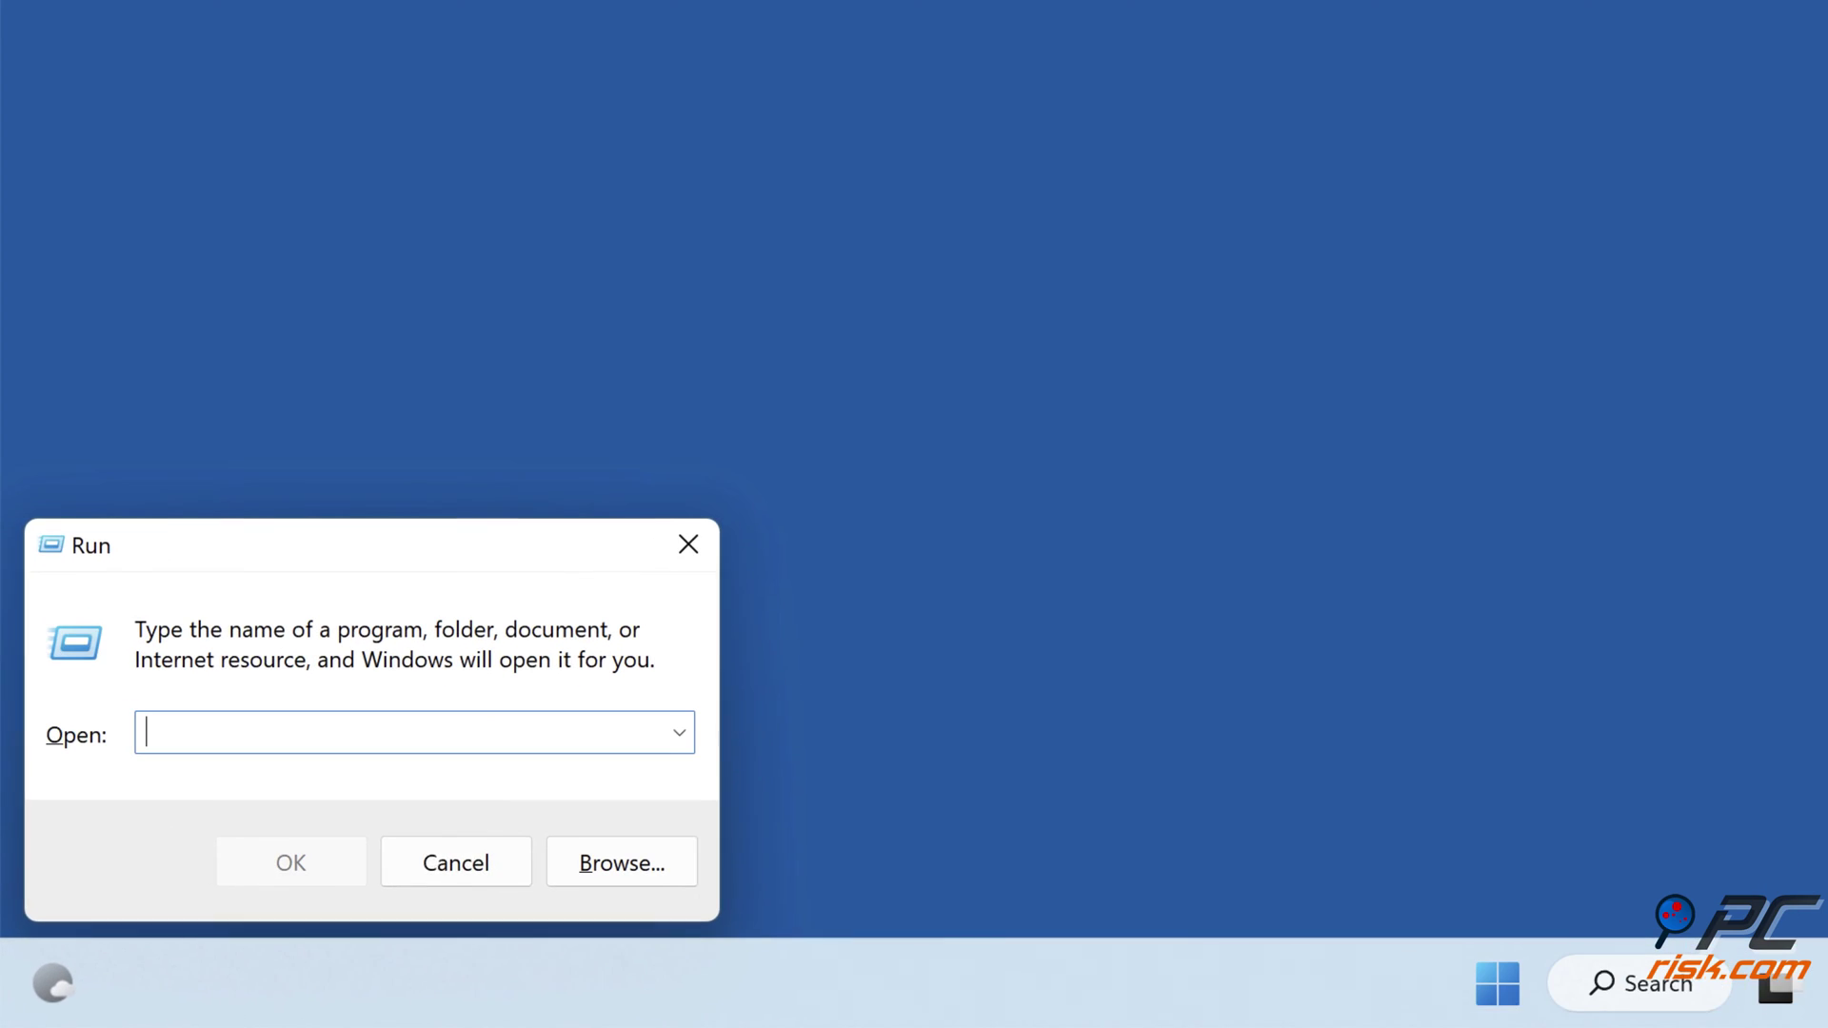
{"action": "type", "text": "firewall.cpl"}
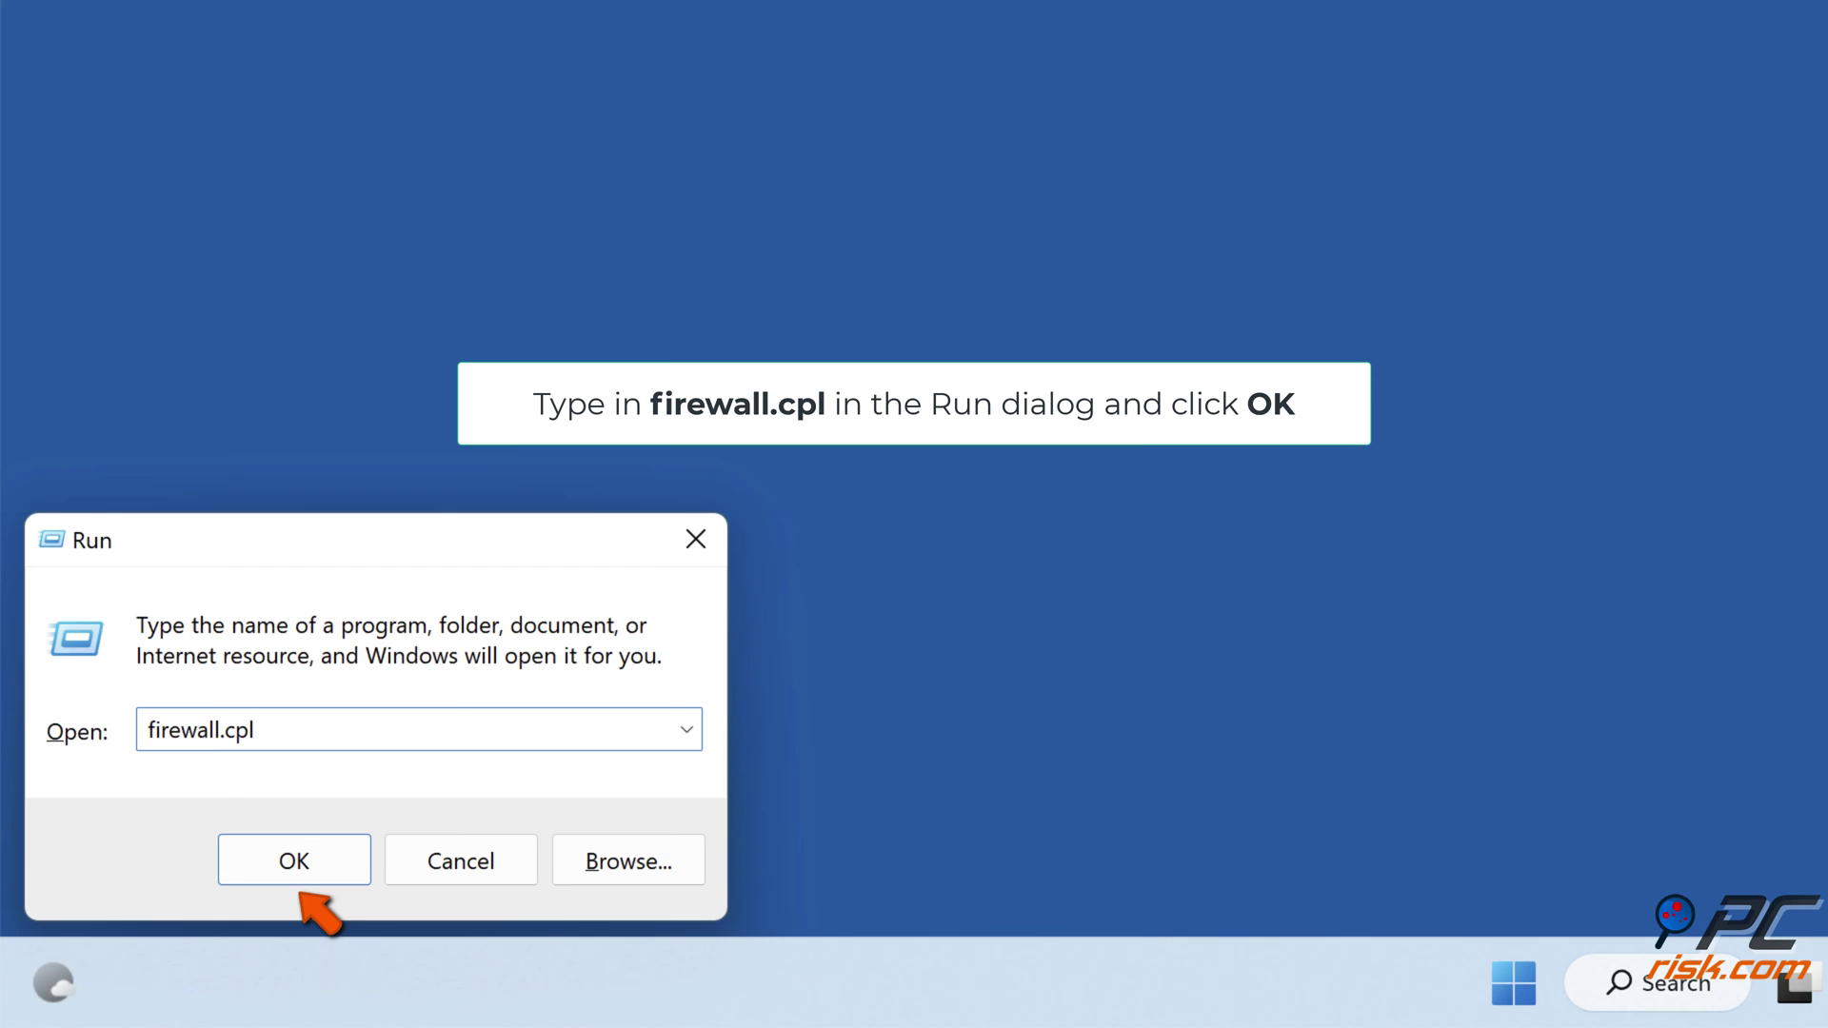
{"action": "left_click", "coordinate": [293, 878]}
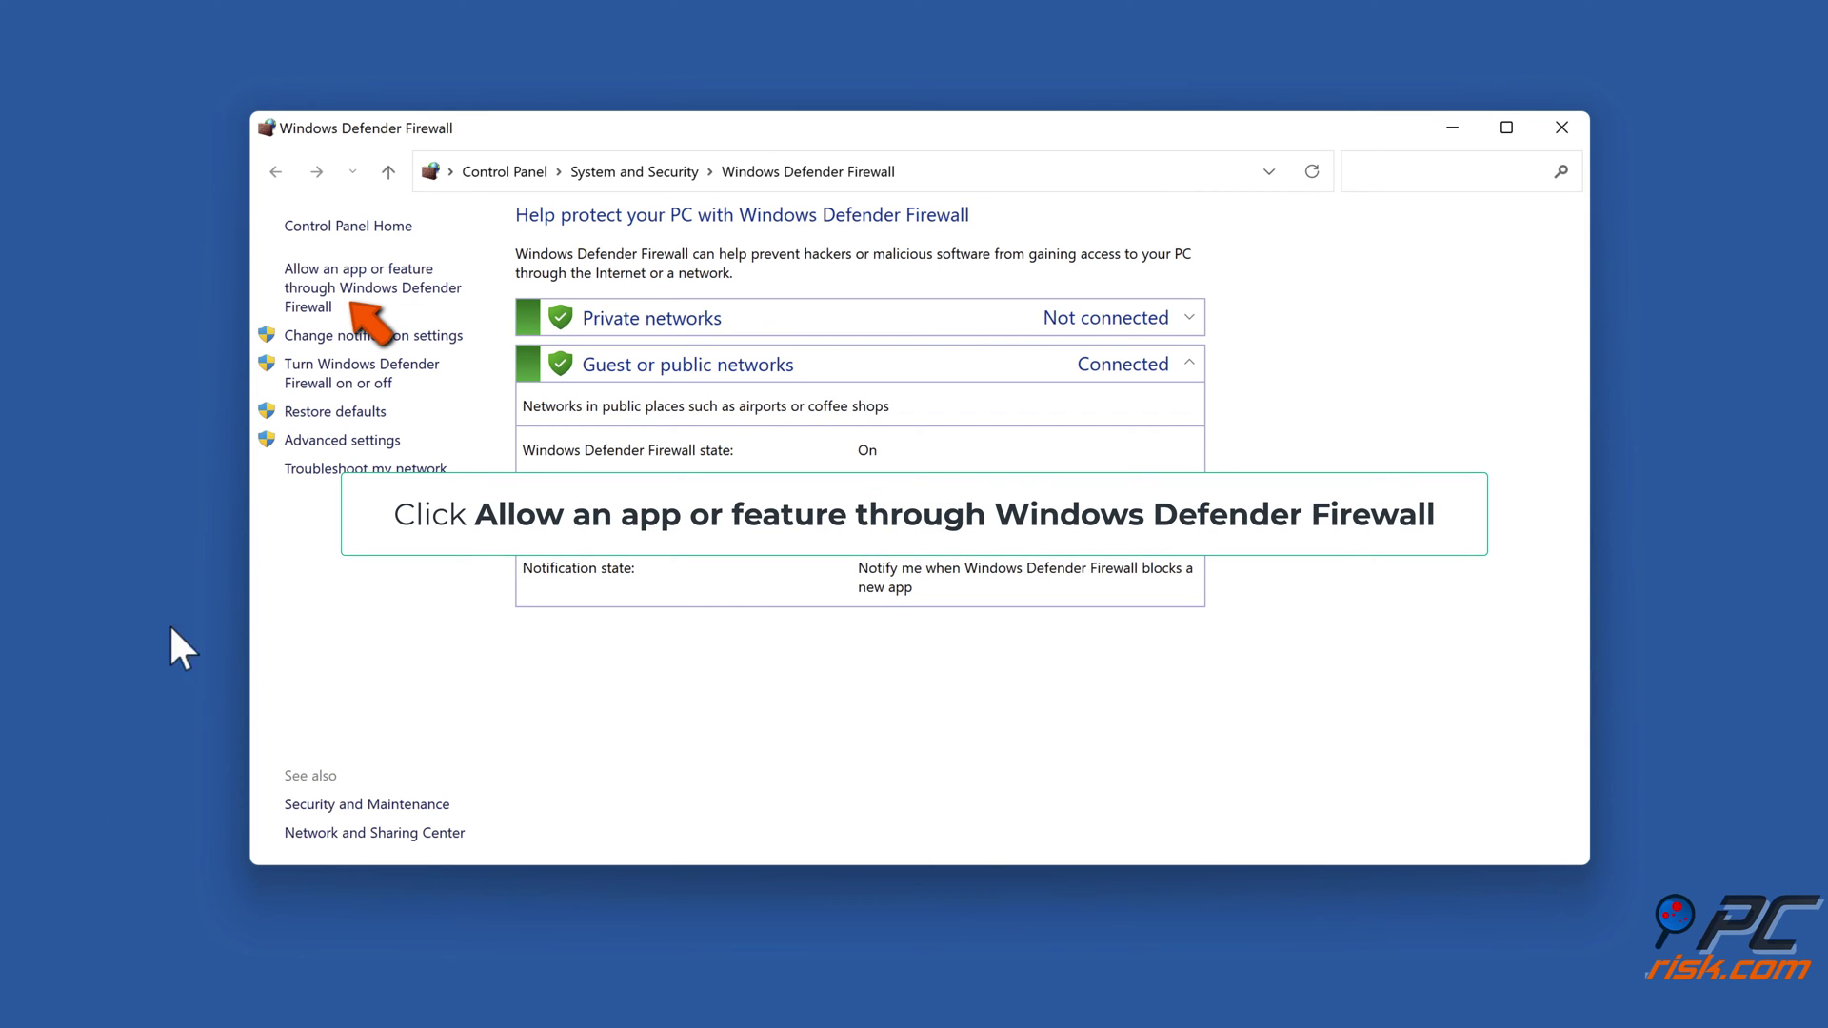
{"action": "left_click", "coordinate": [378, 295]}
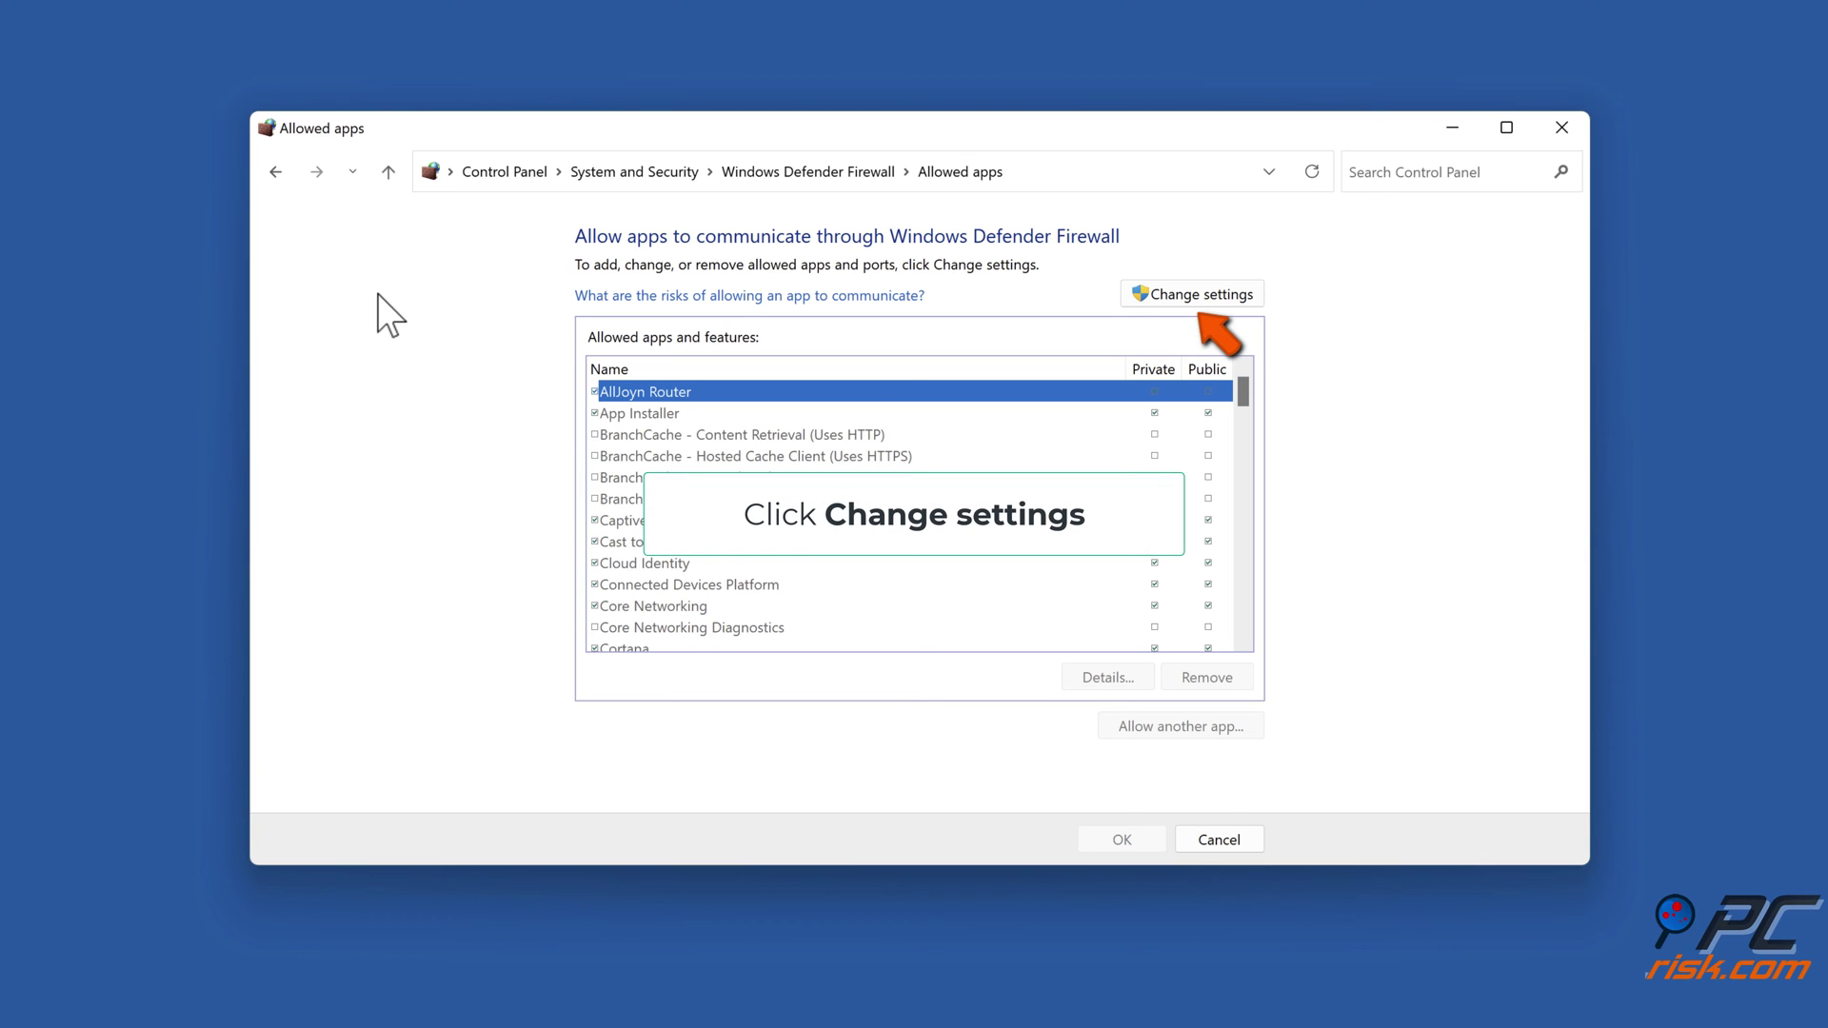
Unlock the firewall's allowed apps list for editing and bring up the Add an app dialog
{"action": "left_click", "coordinate": [1200, 298]}
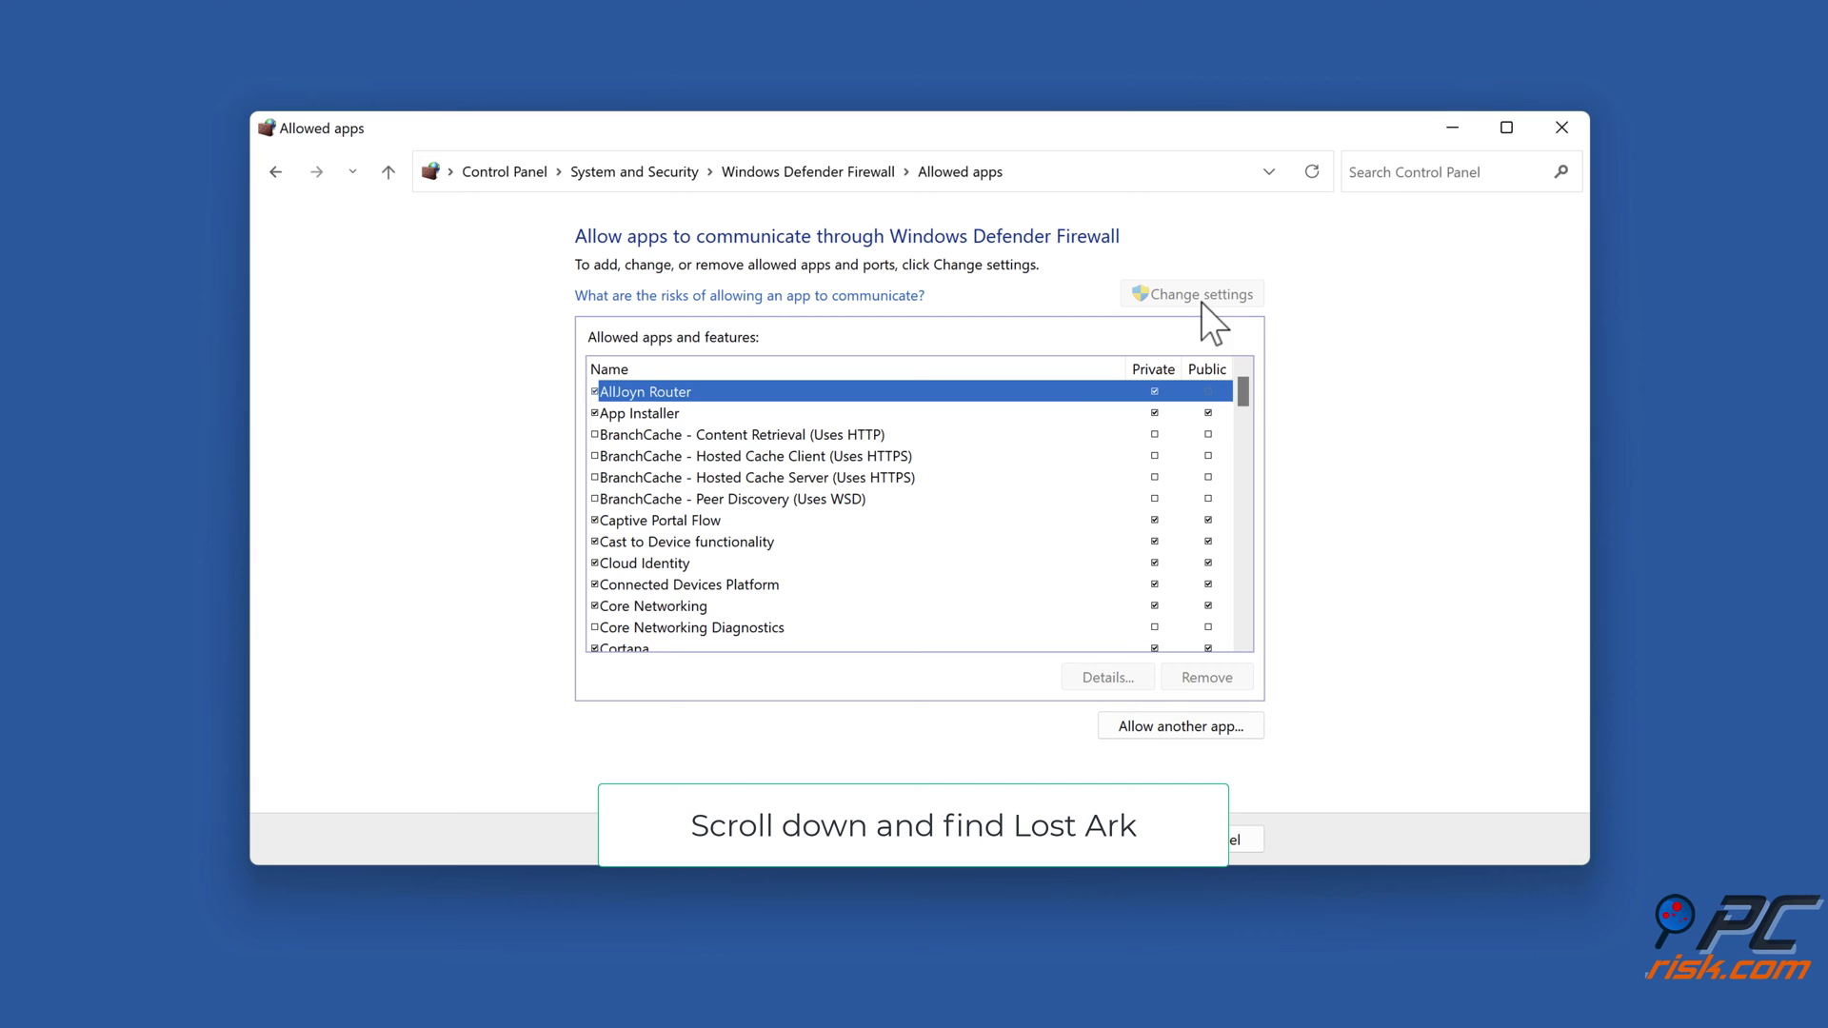
{"action": "scroll", "coordinate": [990, 467], "scroll_direction": "down", "scroll_amount": 8}
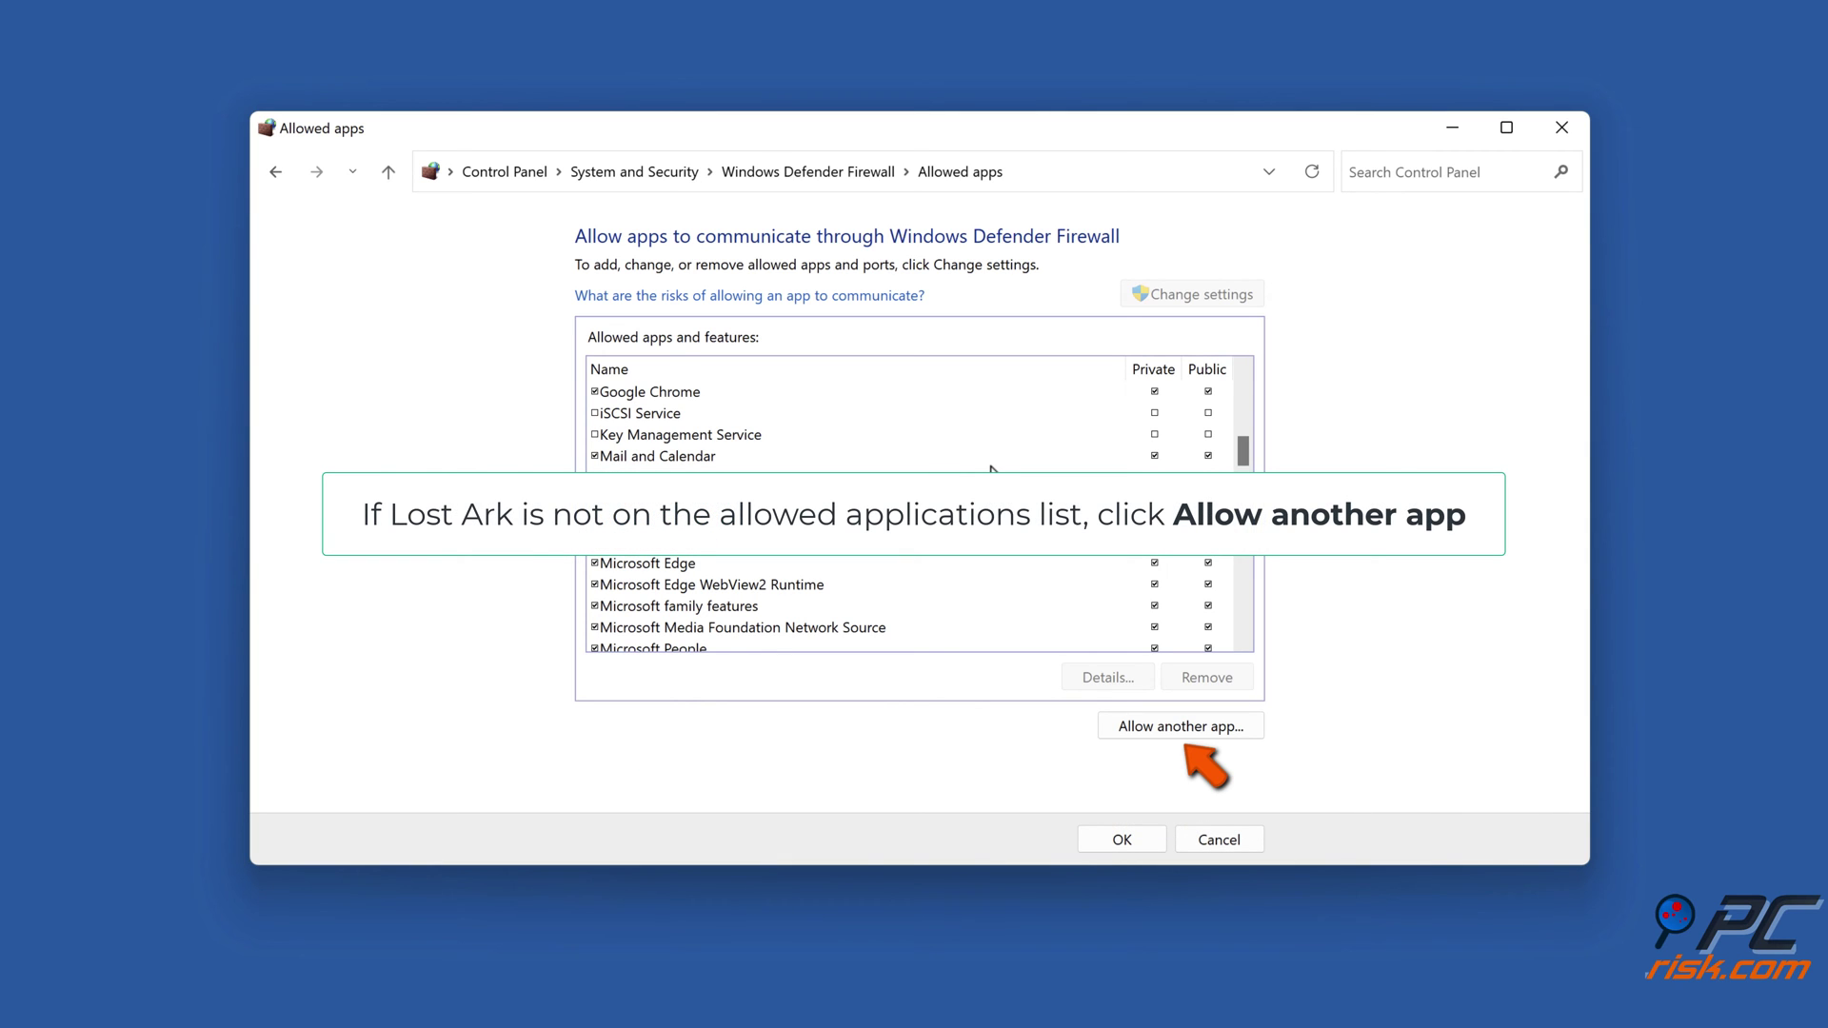
{"action": "left_click", "coordinate": [1181, 733]}
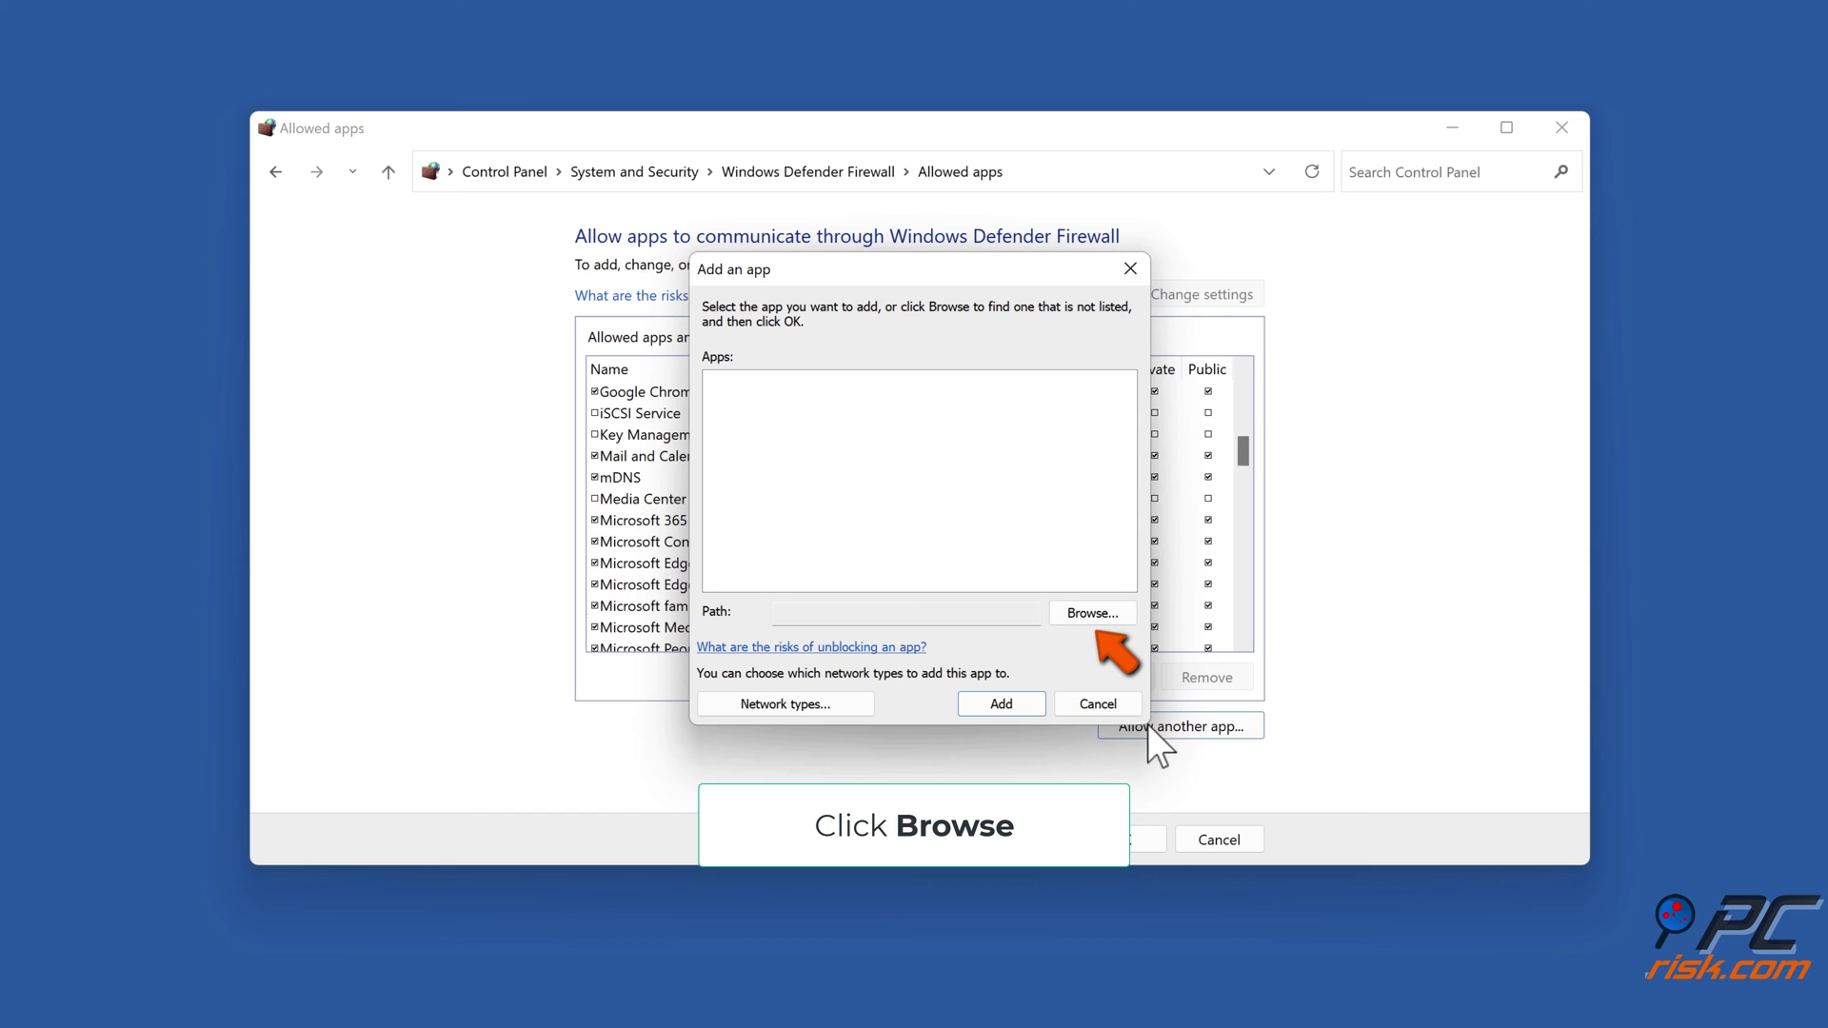
Pick Launch_Game from Lost Ark's Binaries\Win64 folder as the program to allow
{"action": "left_click", "coordinate": [1087, 621]}
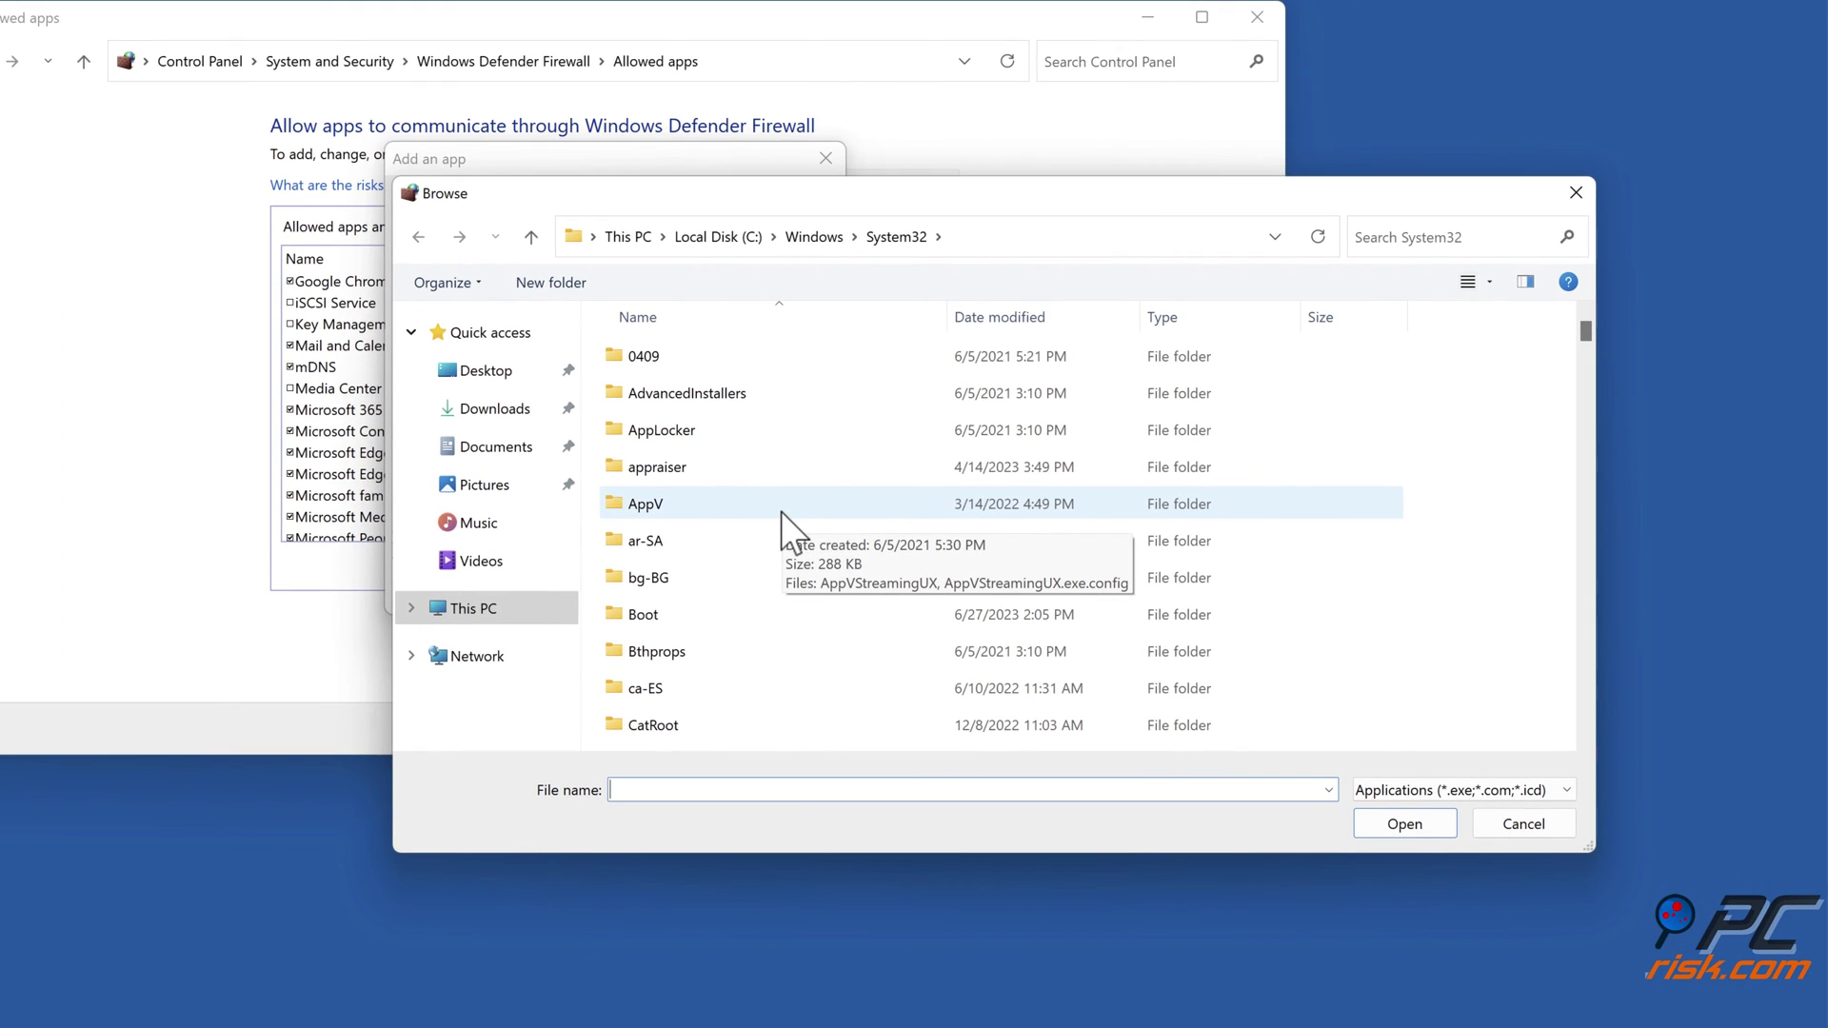
{"action": "left_click", "coordinate": [1240, 236]}
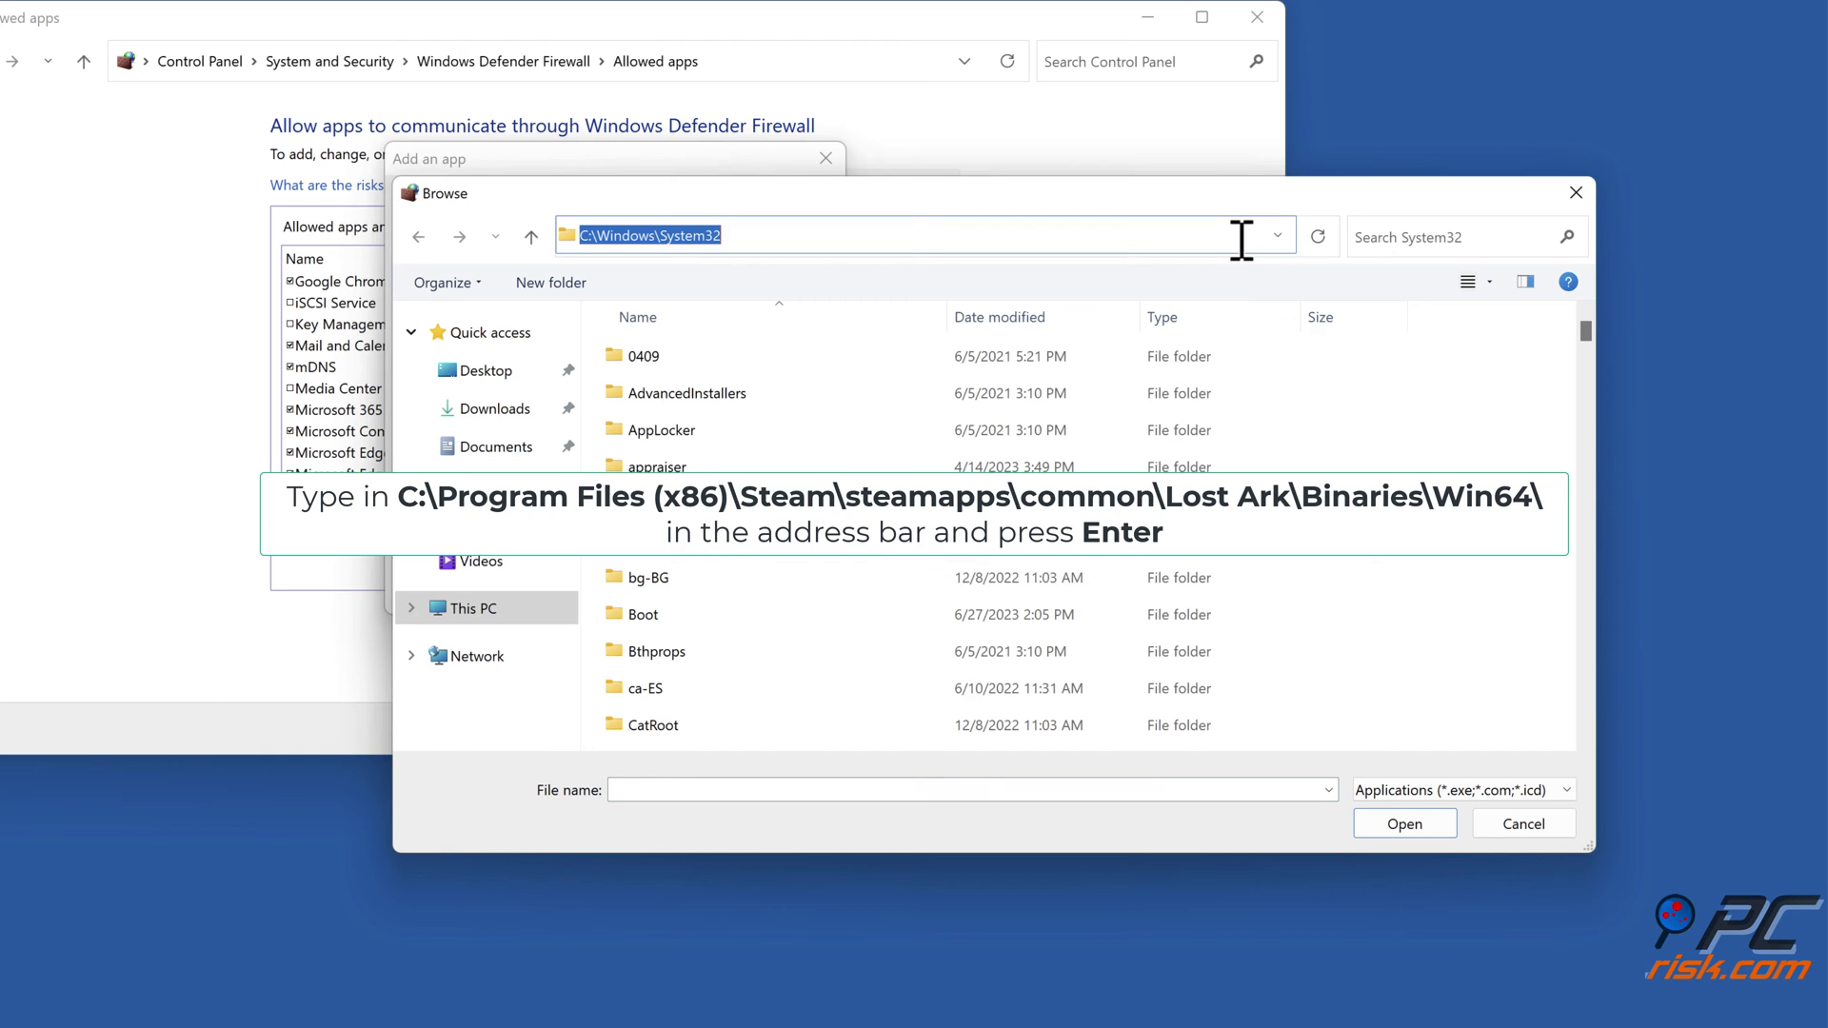
{"action": "type", "text": "c:\\program files "}
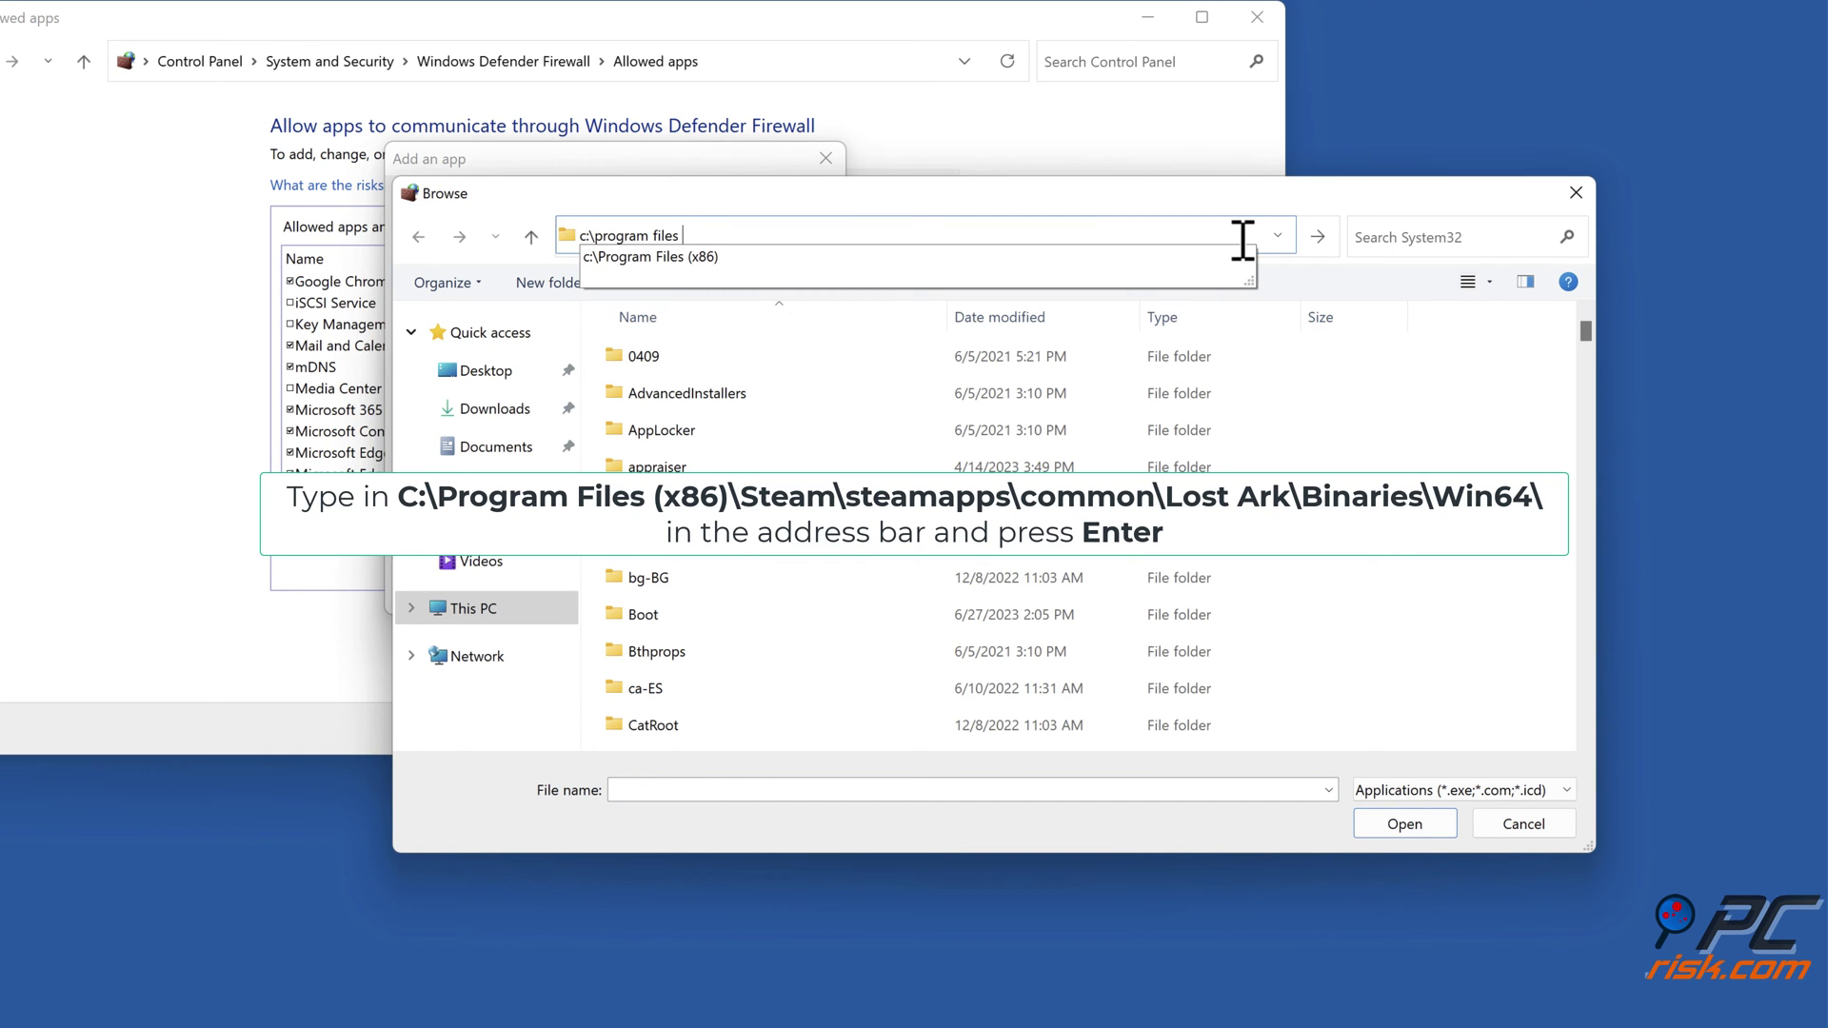
{"action": "type", "text": "(x86)\\steam"}
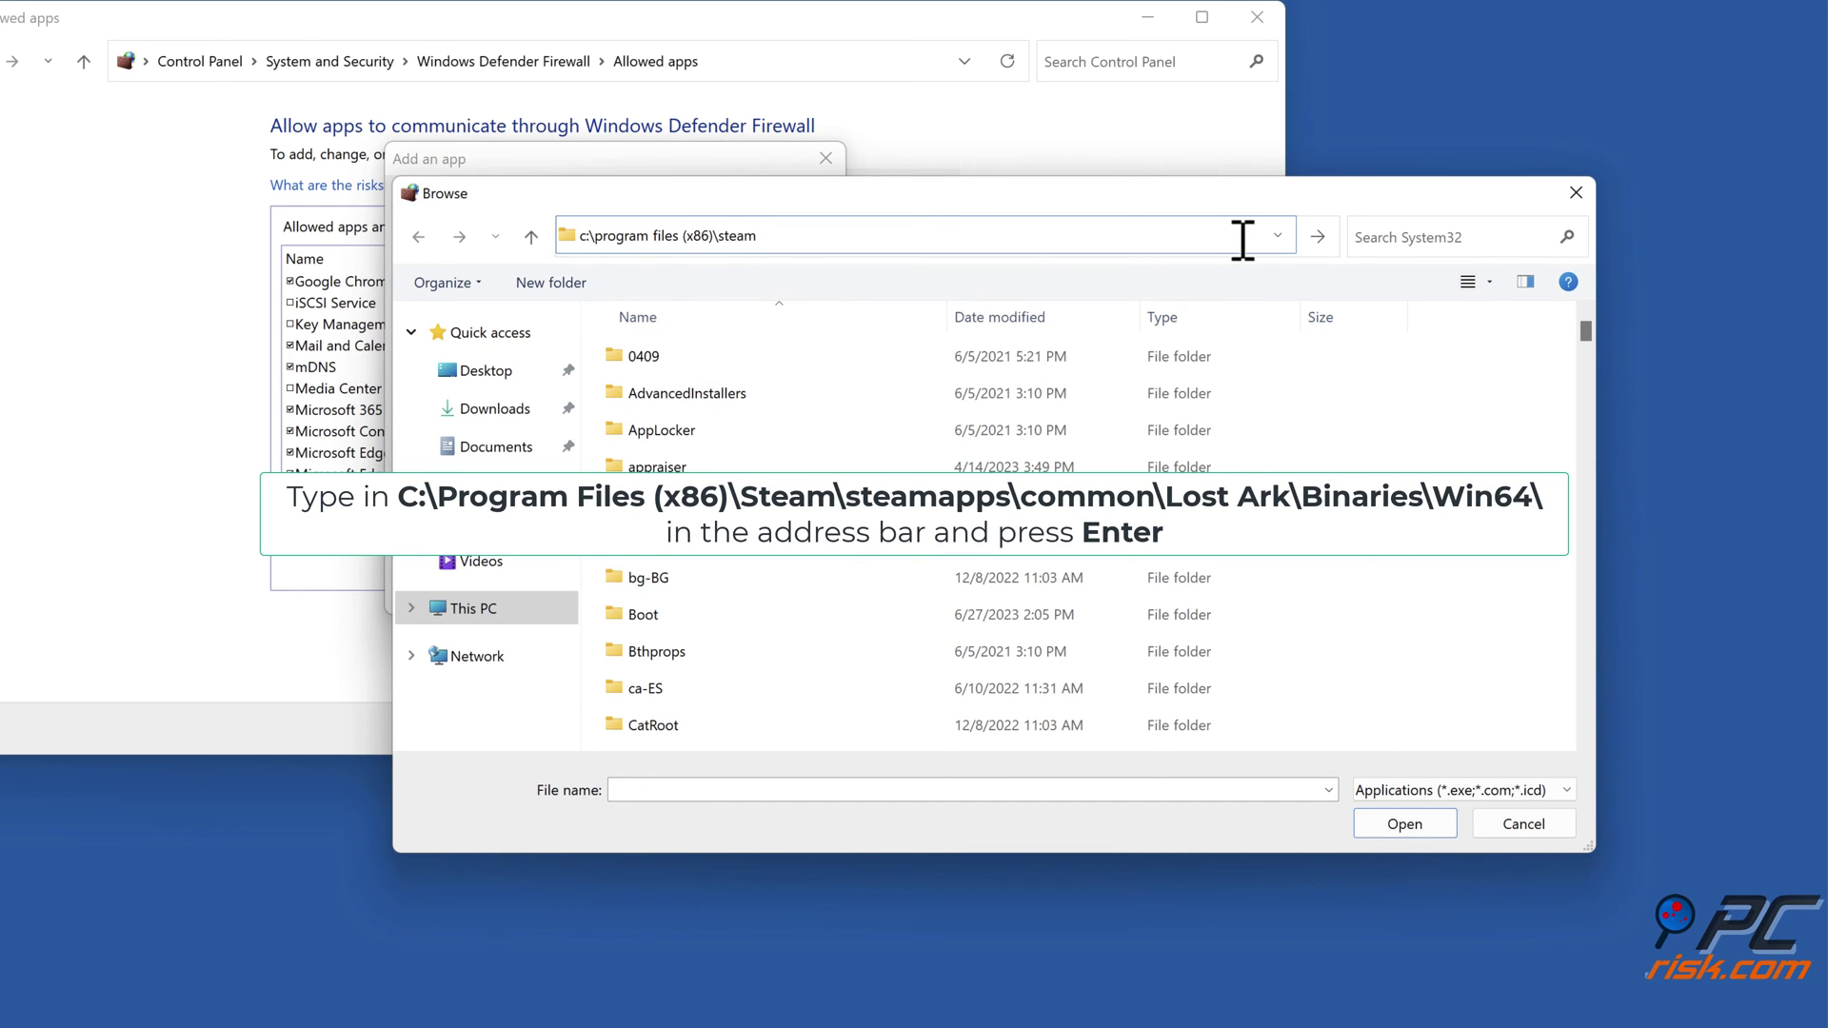
{"action": "type", "text": "\\steamapps\\commo"}
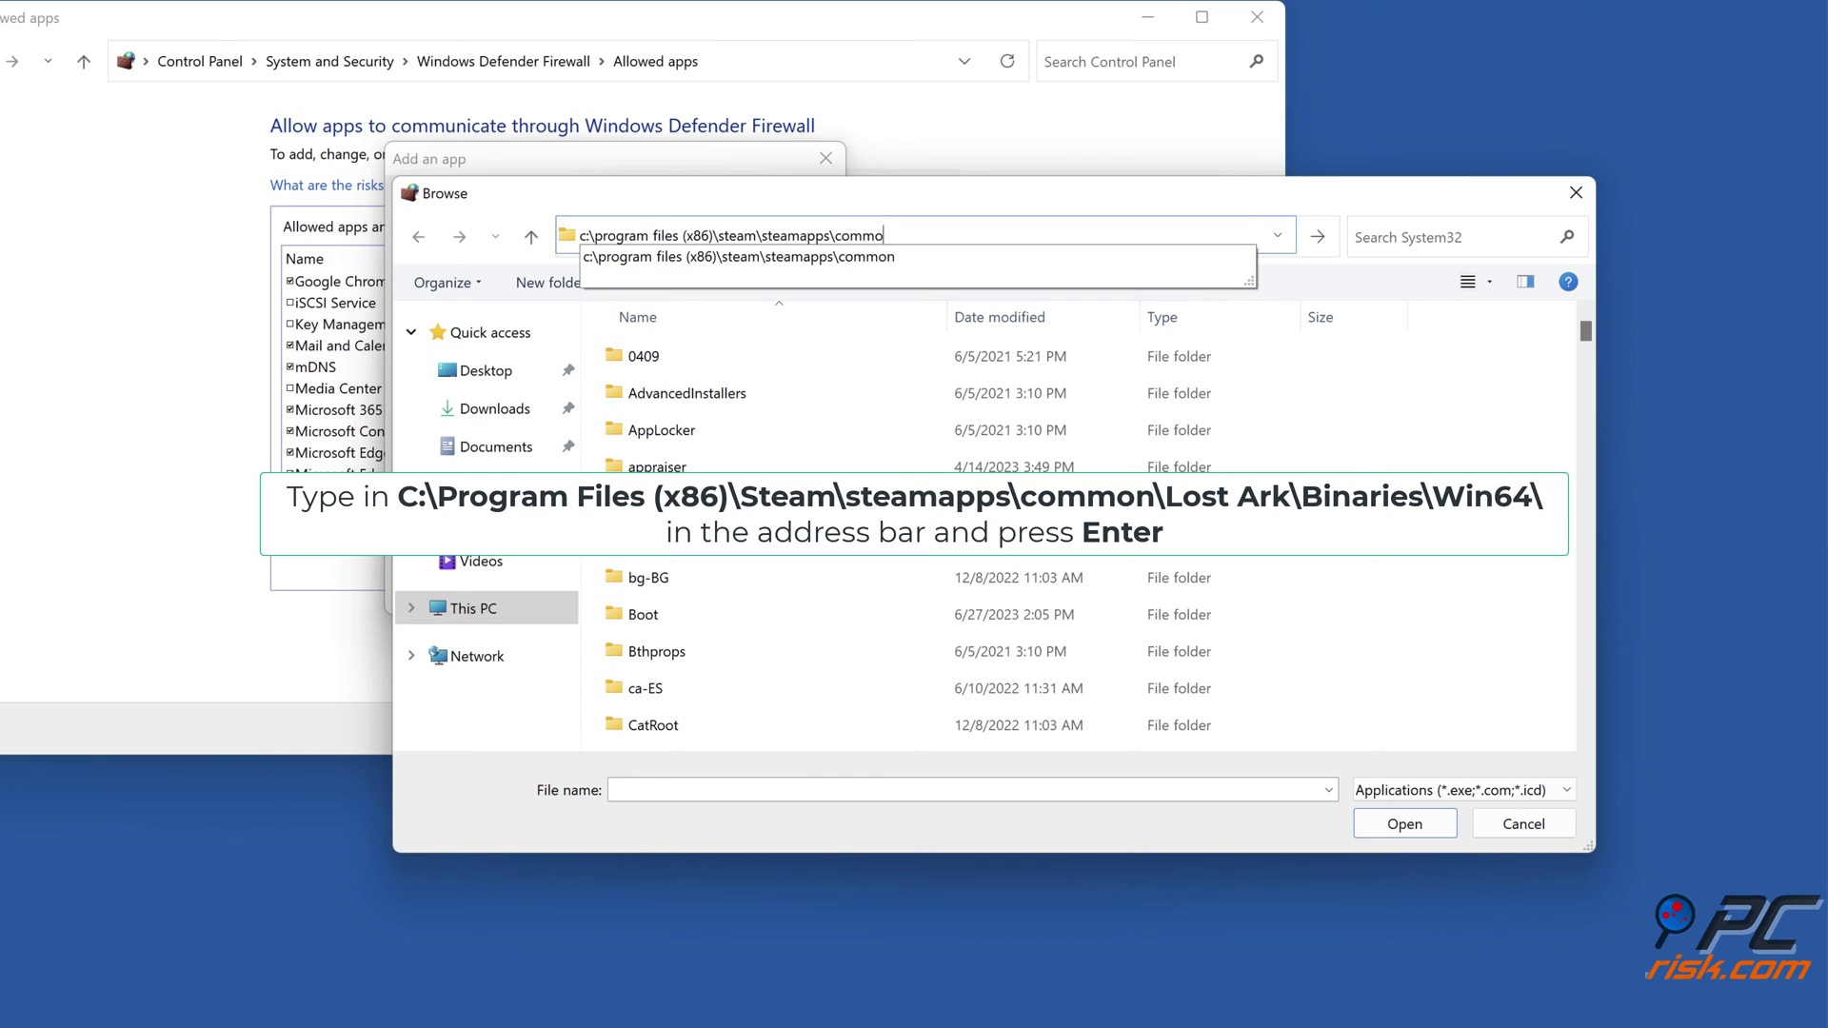
{"action": "type", "text": "n\\lost ark\\"}
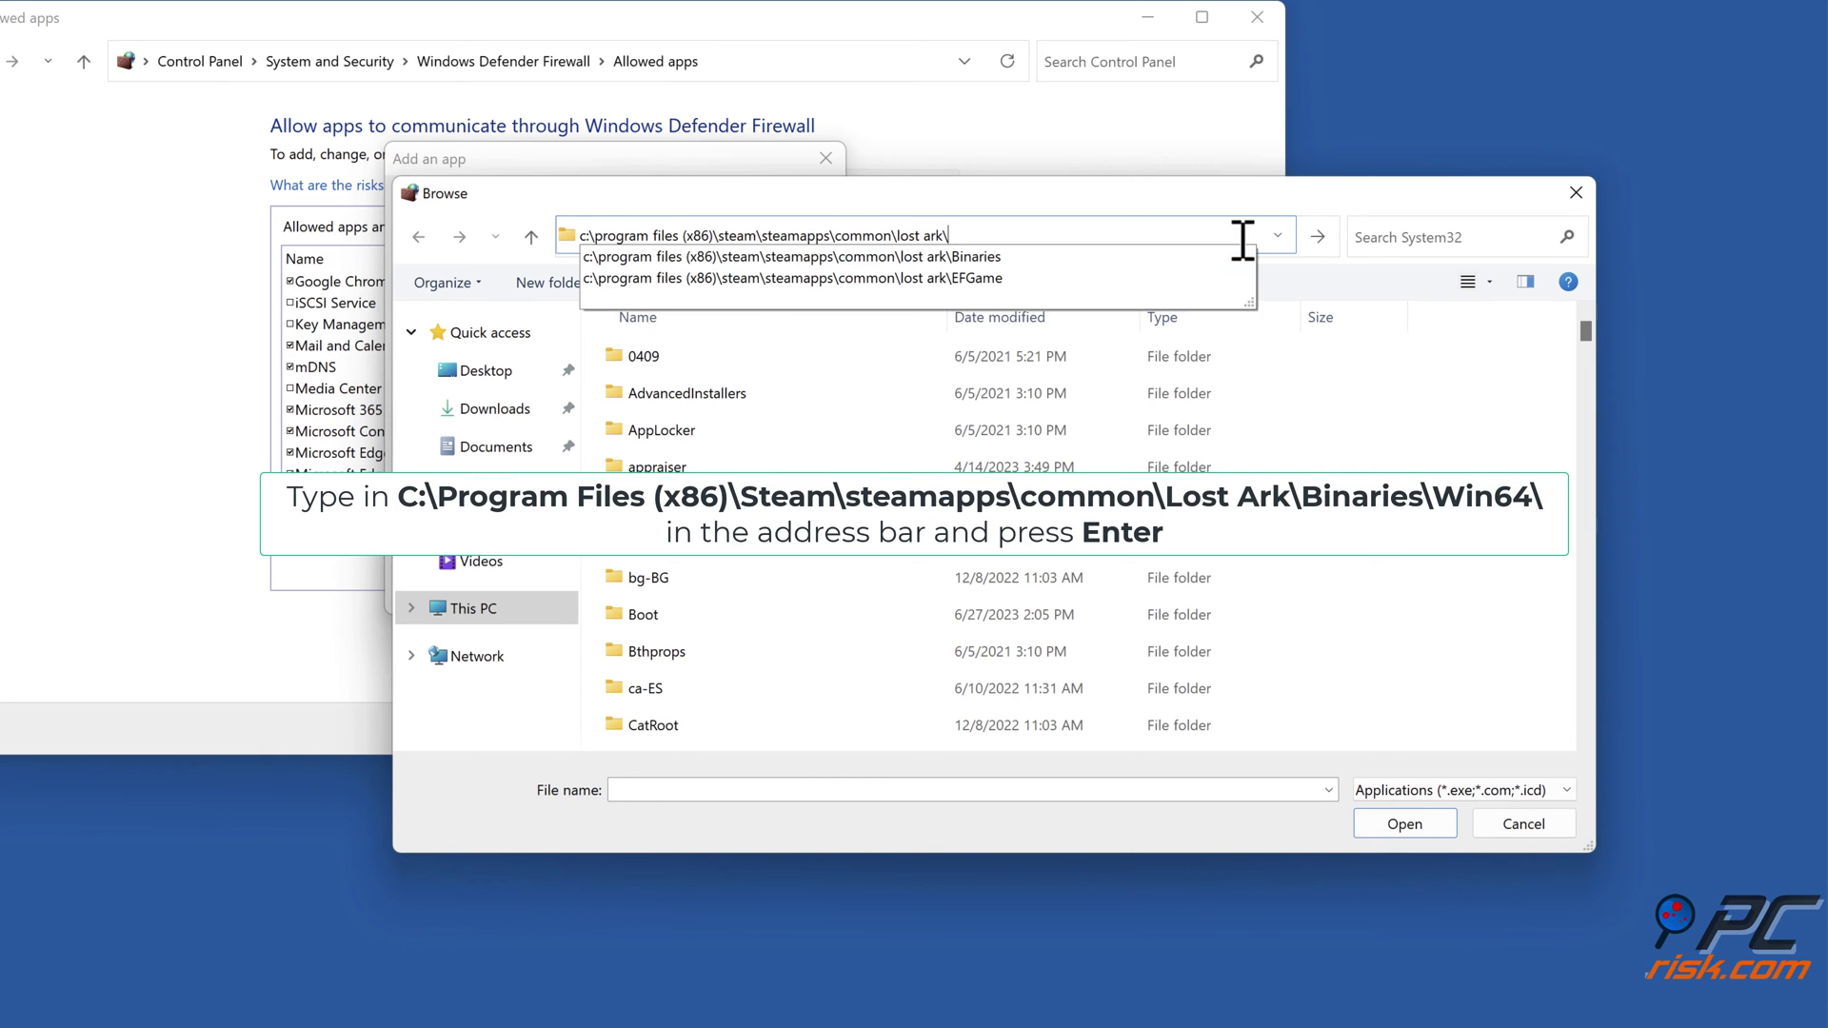
{"action": "type", "text": "binaries\\win64"}
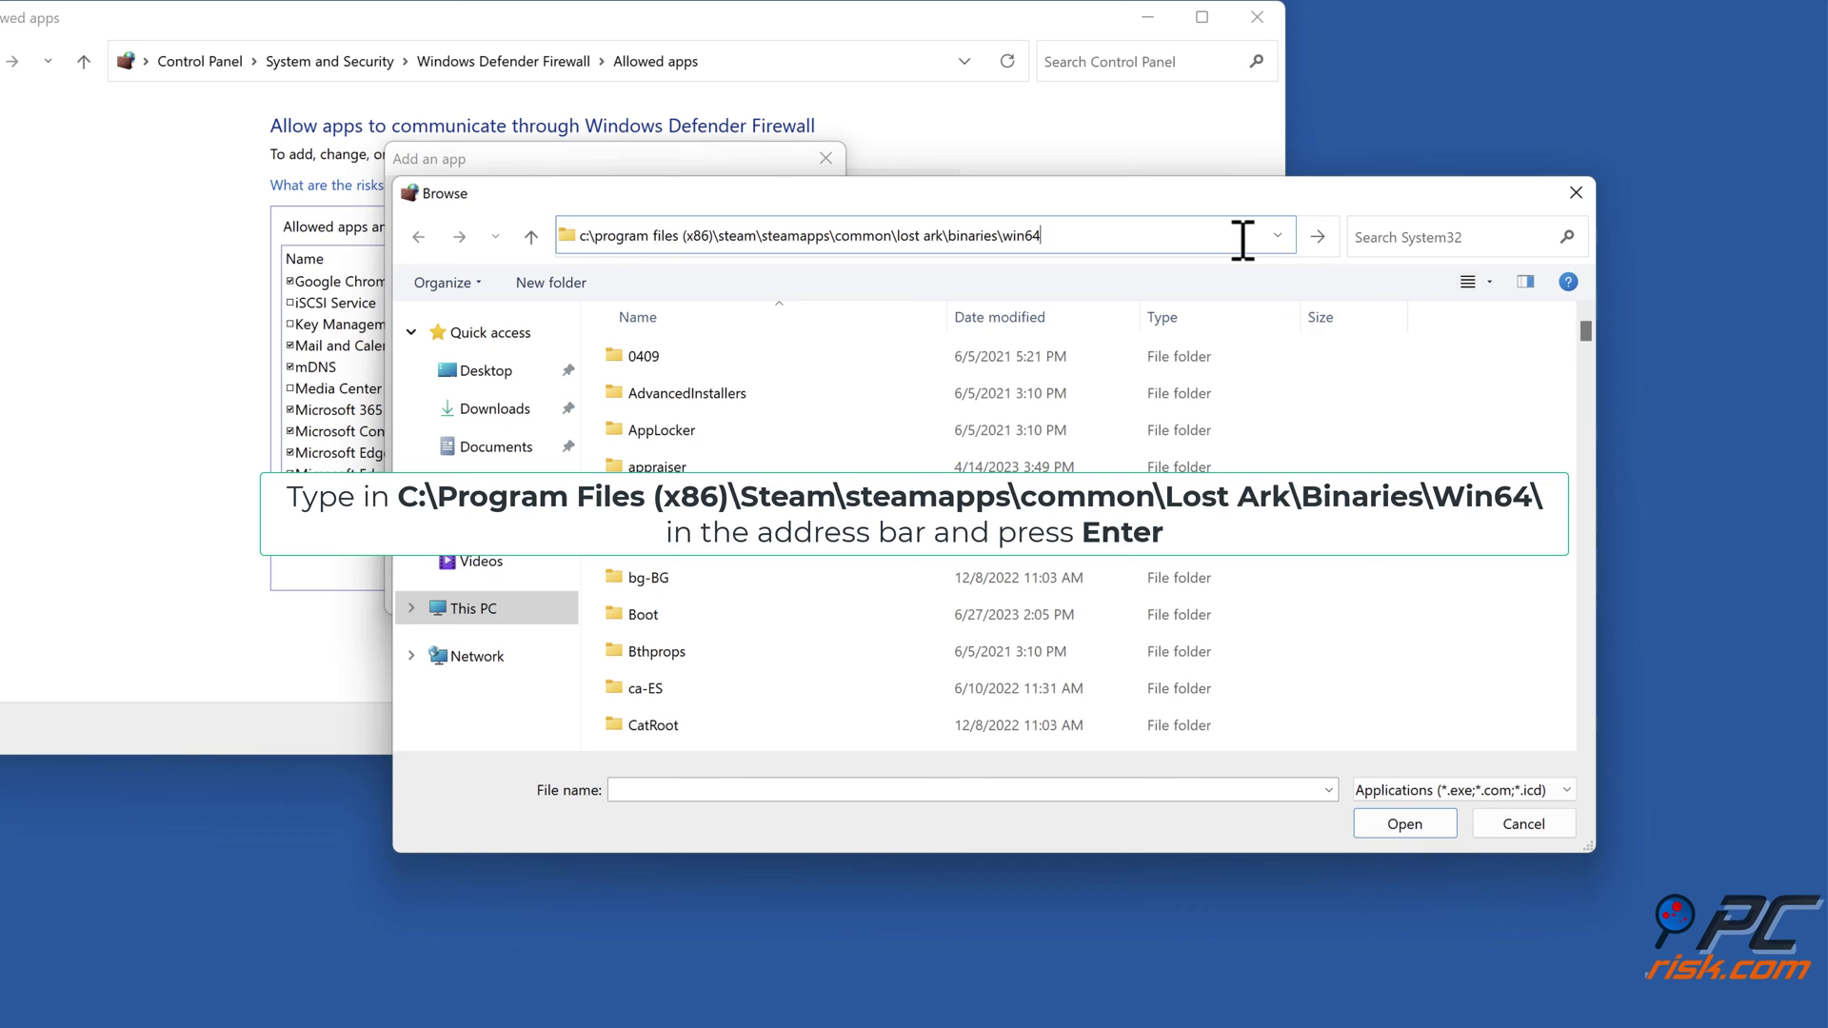
{"action": "key", "text": "Return"}
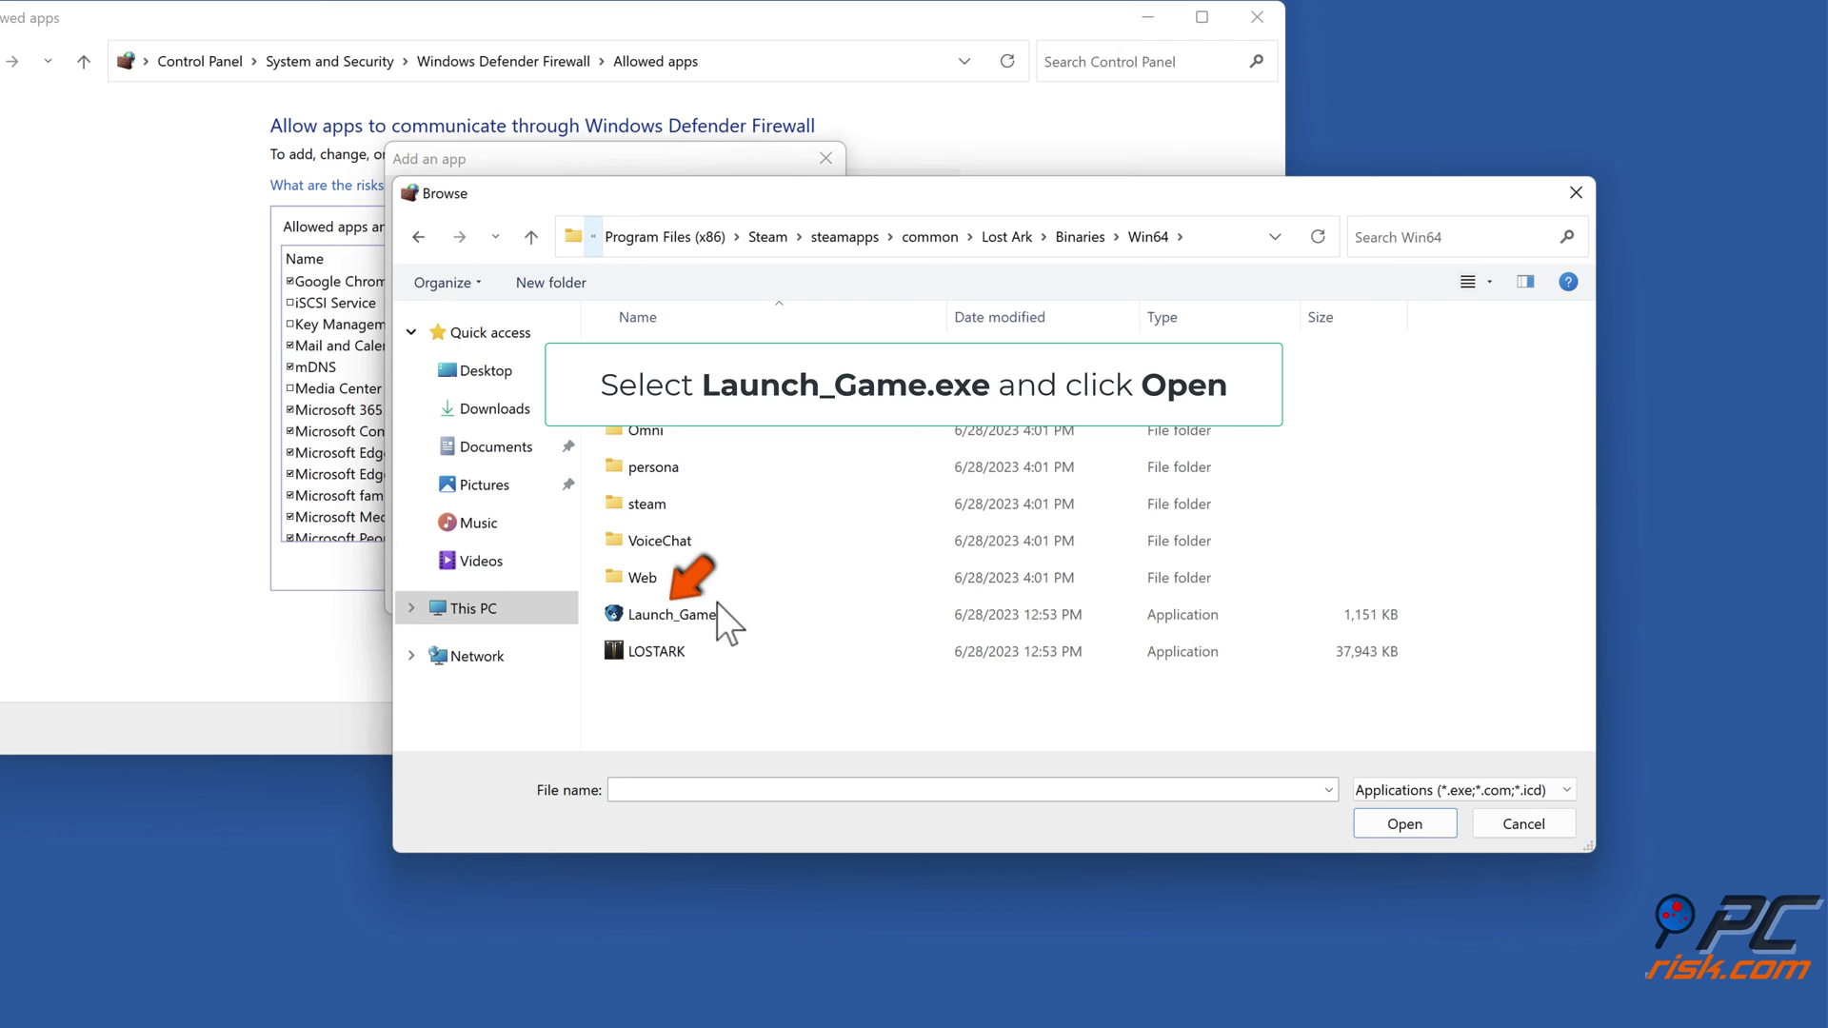
{"action": "left_click", "coordinate": [695, 617]}
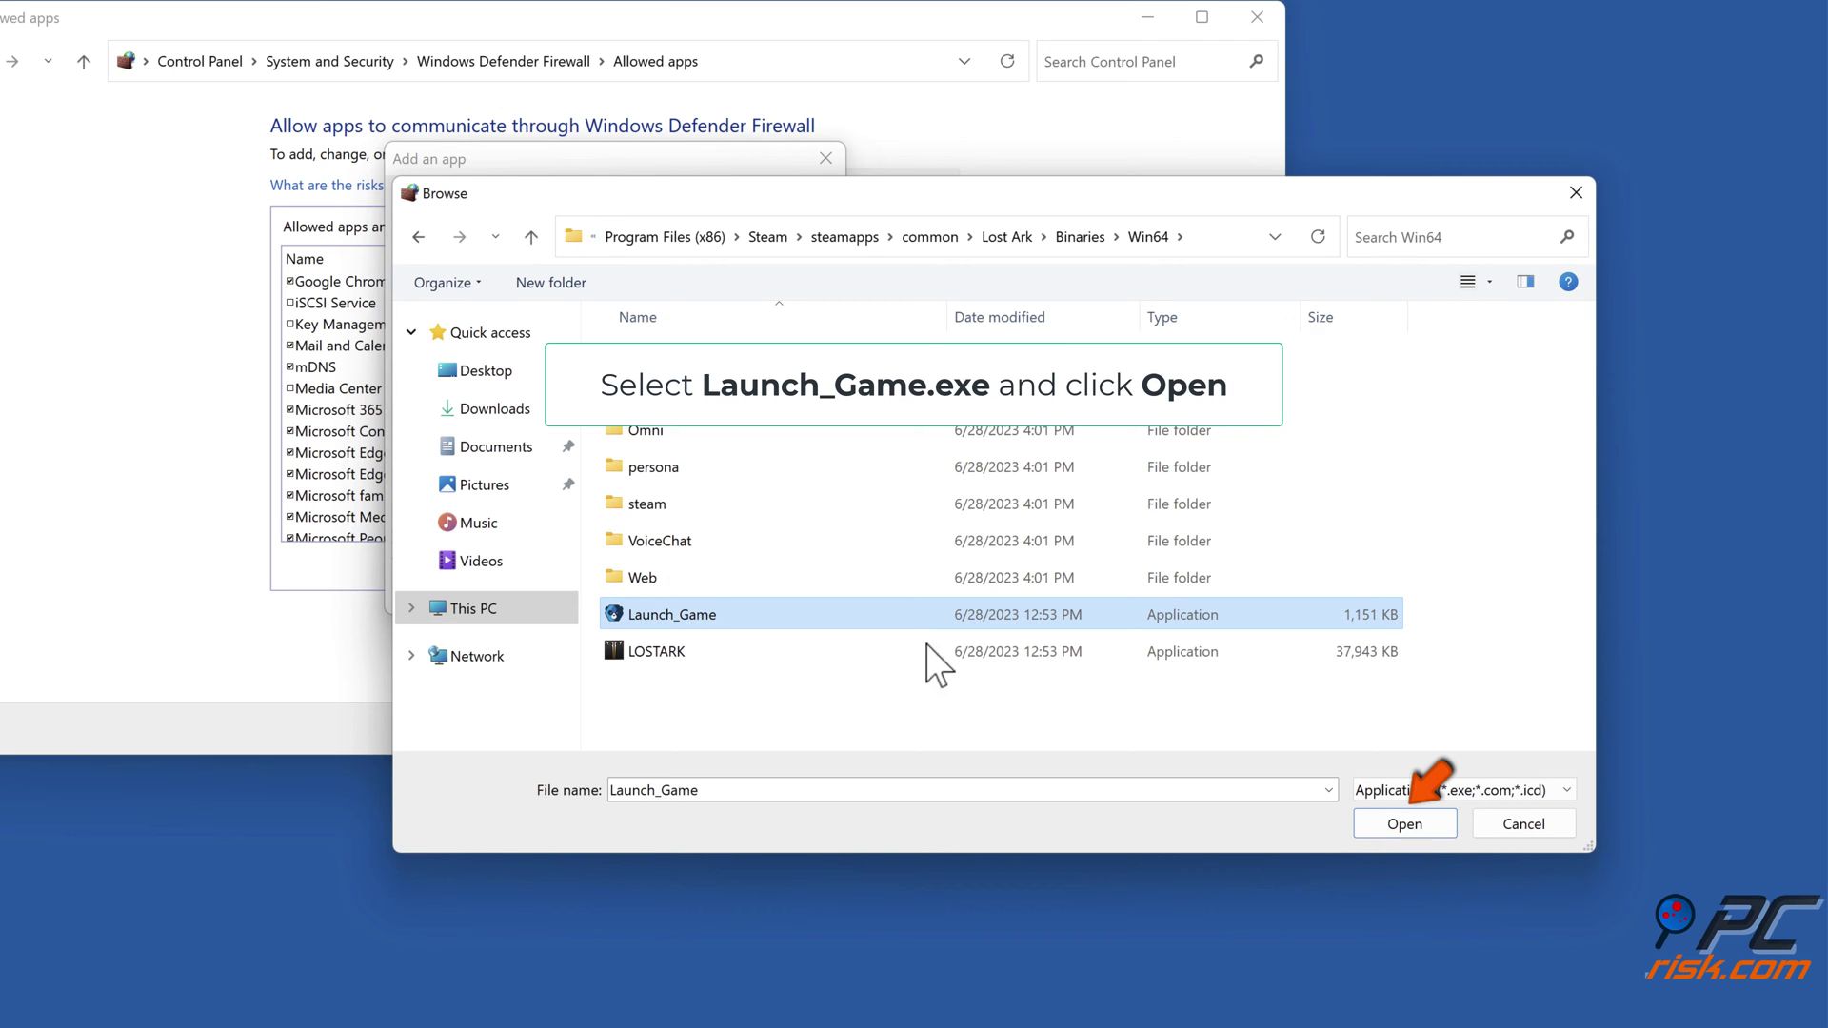
{"action": "left_click", "coordinate": [1406, 825]}
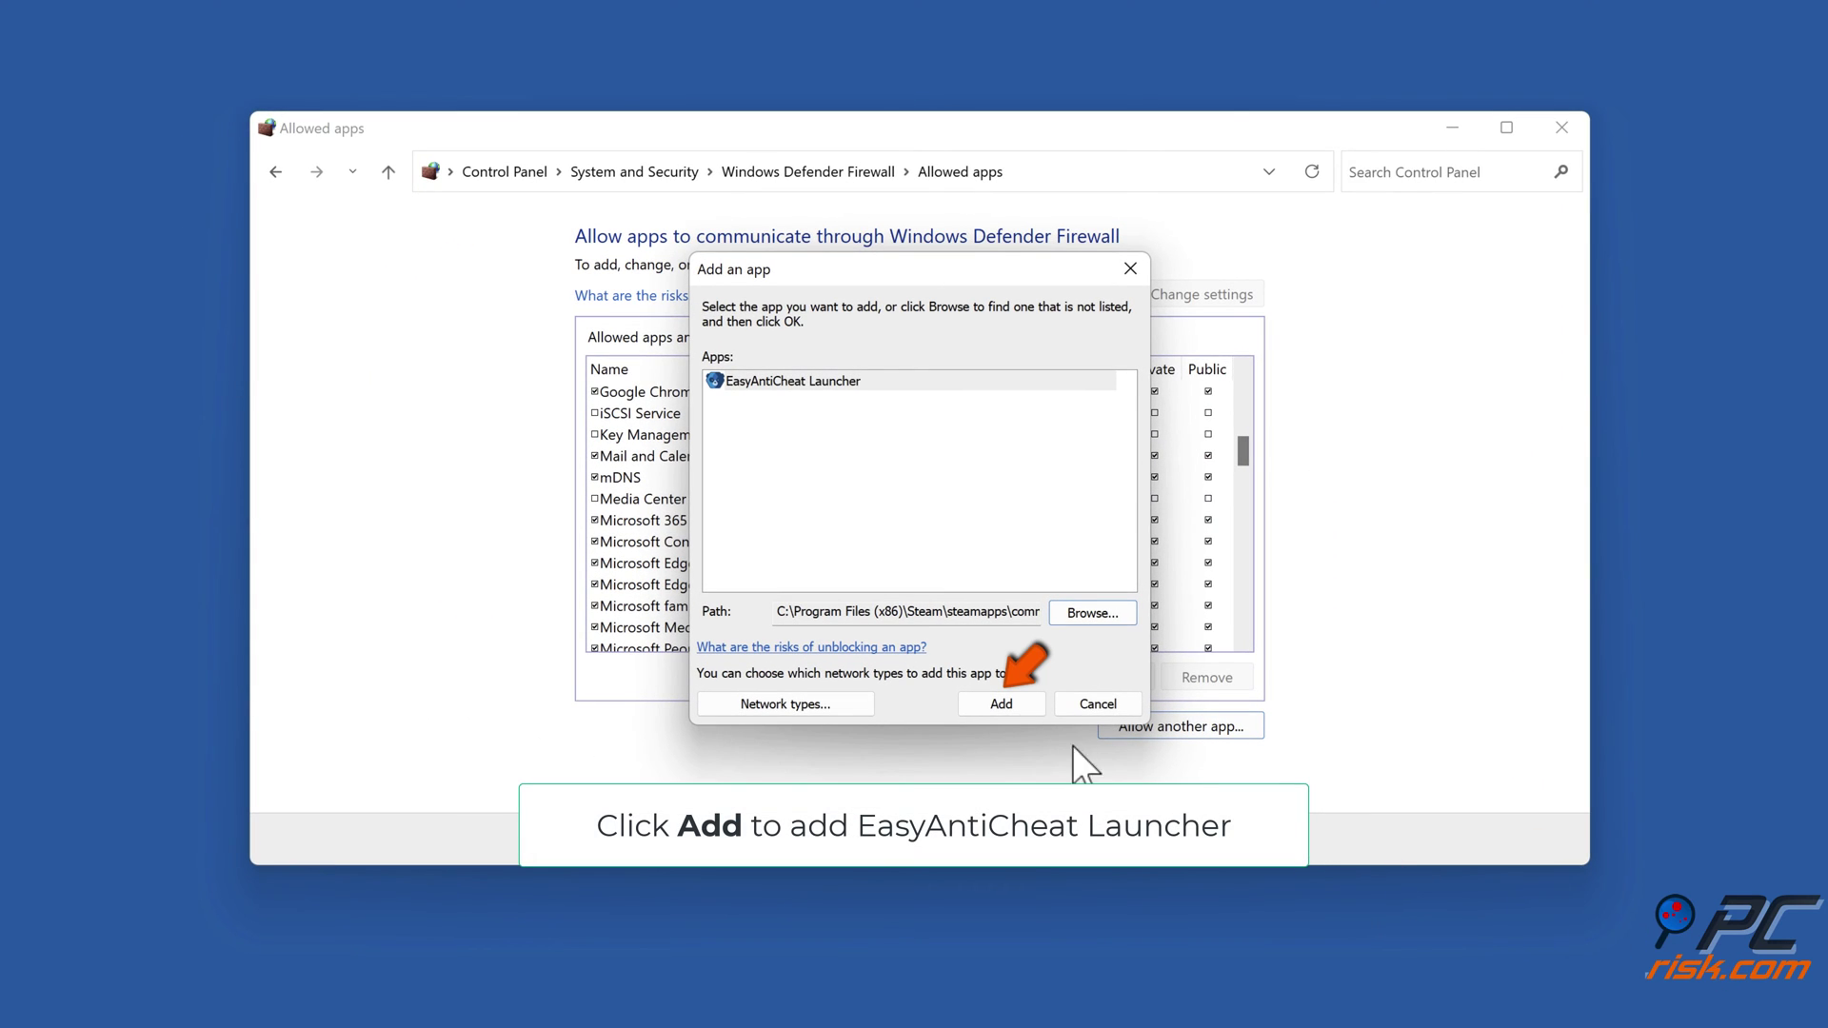
Add EasyAntiCheat Launcher with Private and Public ticked, save, and close the firewall window
{"action": "left_click", "coordinate": [996, 711]}
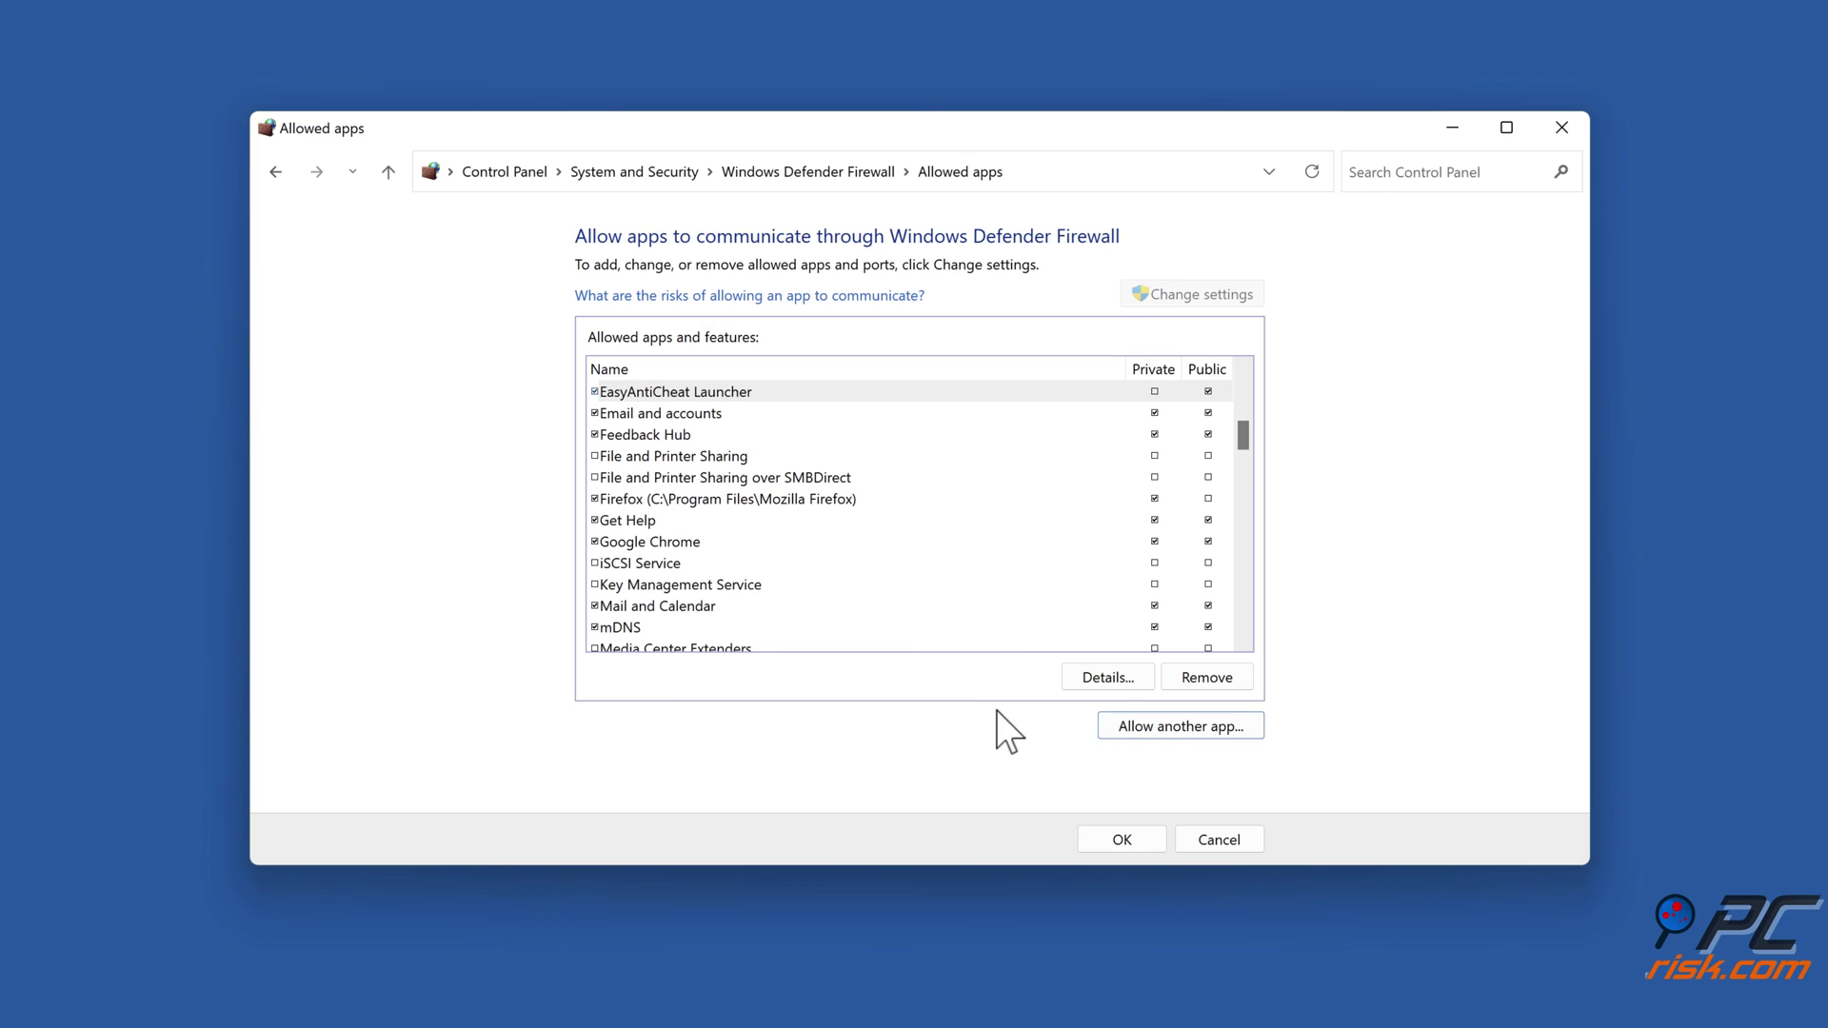
{"action": "scroll", "coordinate": [1000, 619], "scroll_direction": "up", "scroll_amount": 1}
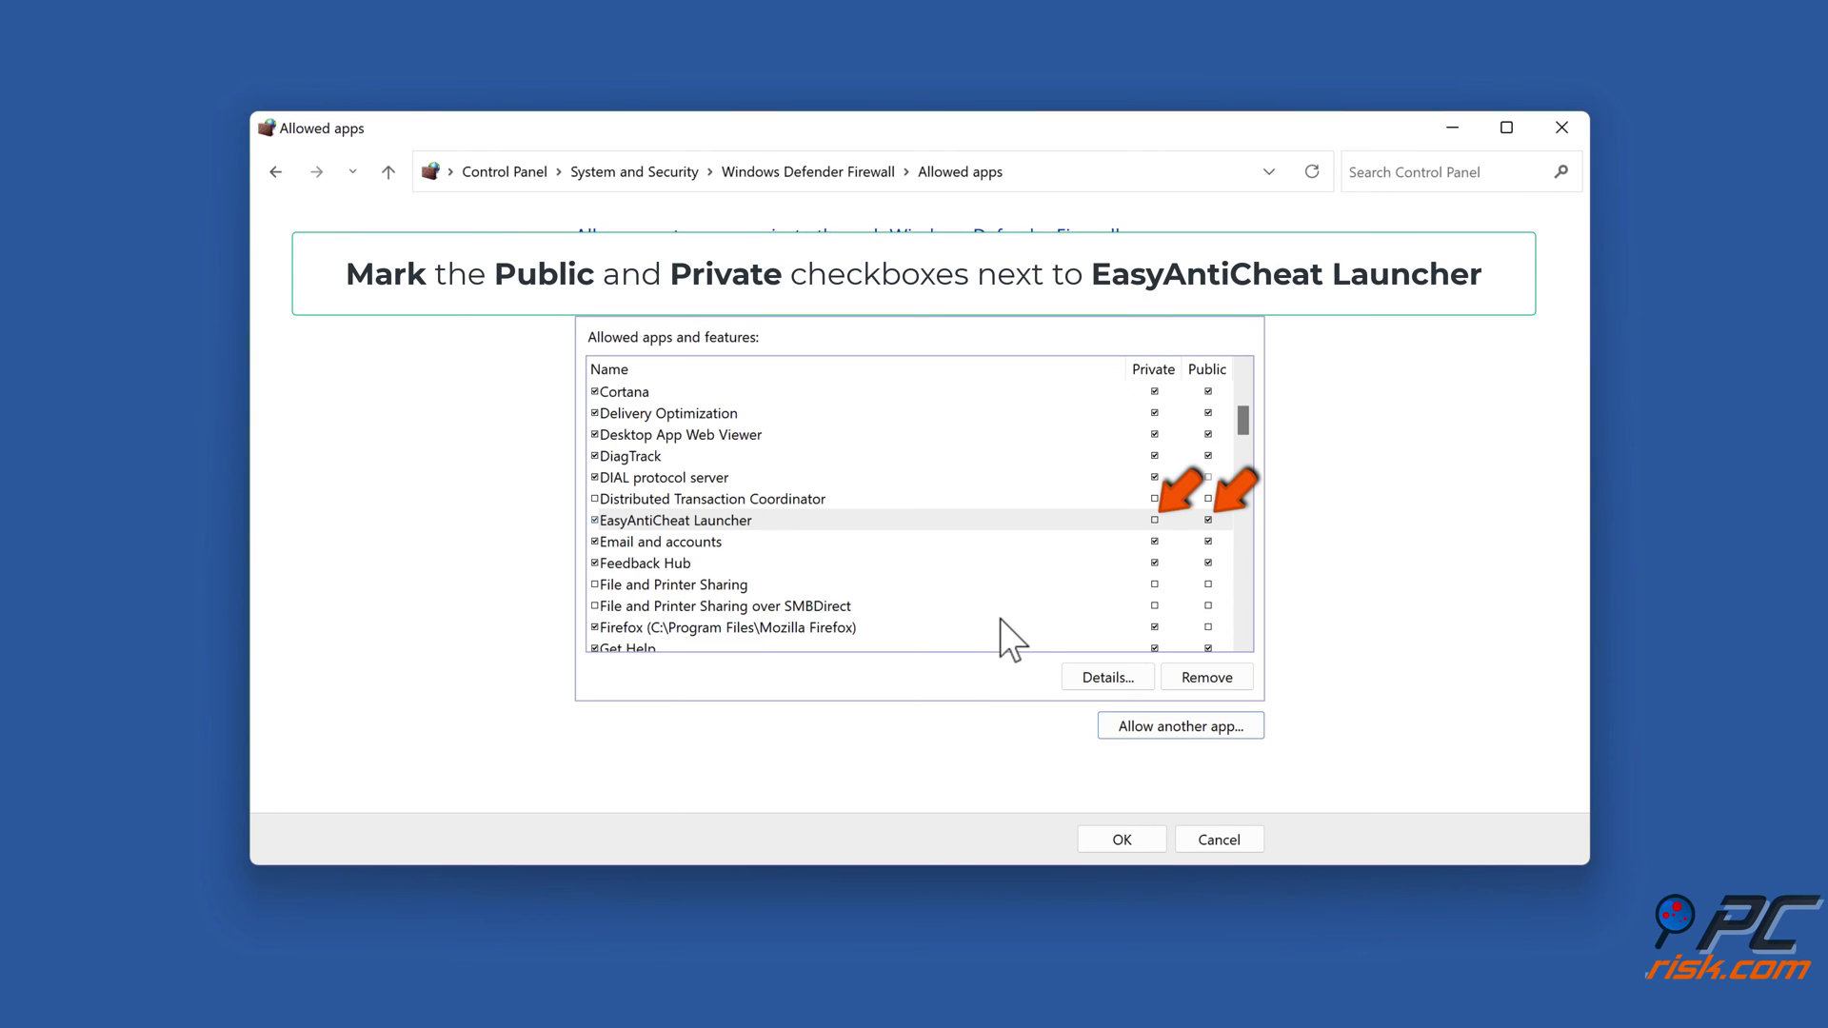
{"action": "left_click", "coordinate": [1156, 522]}
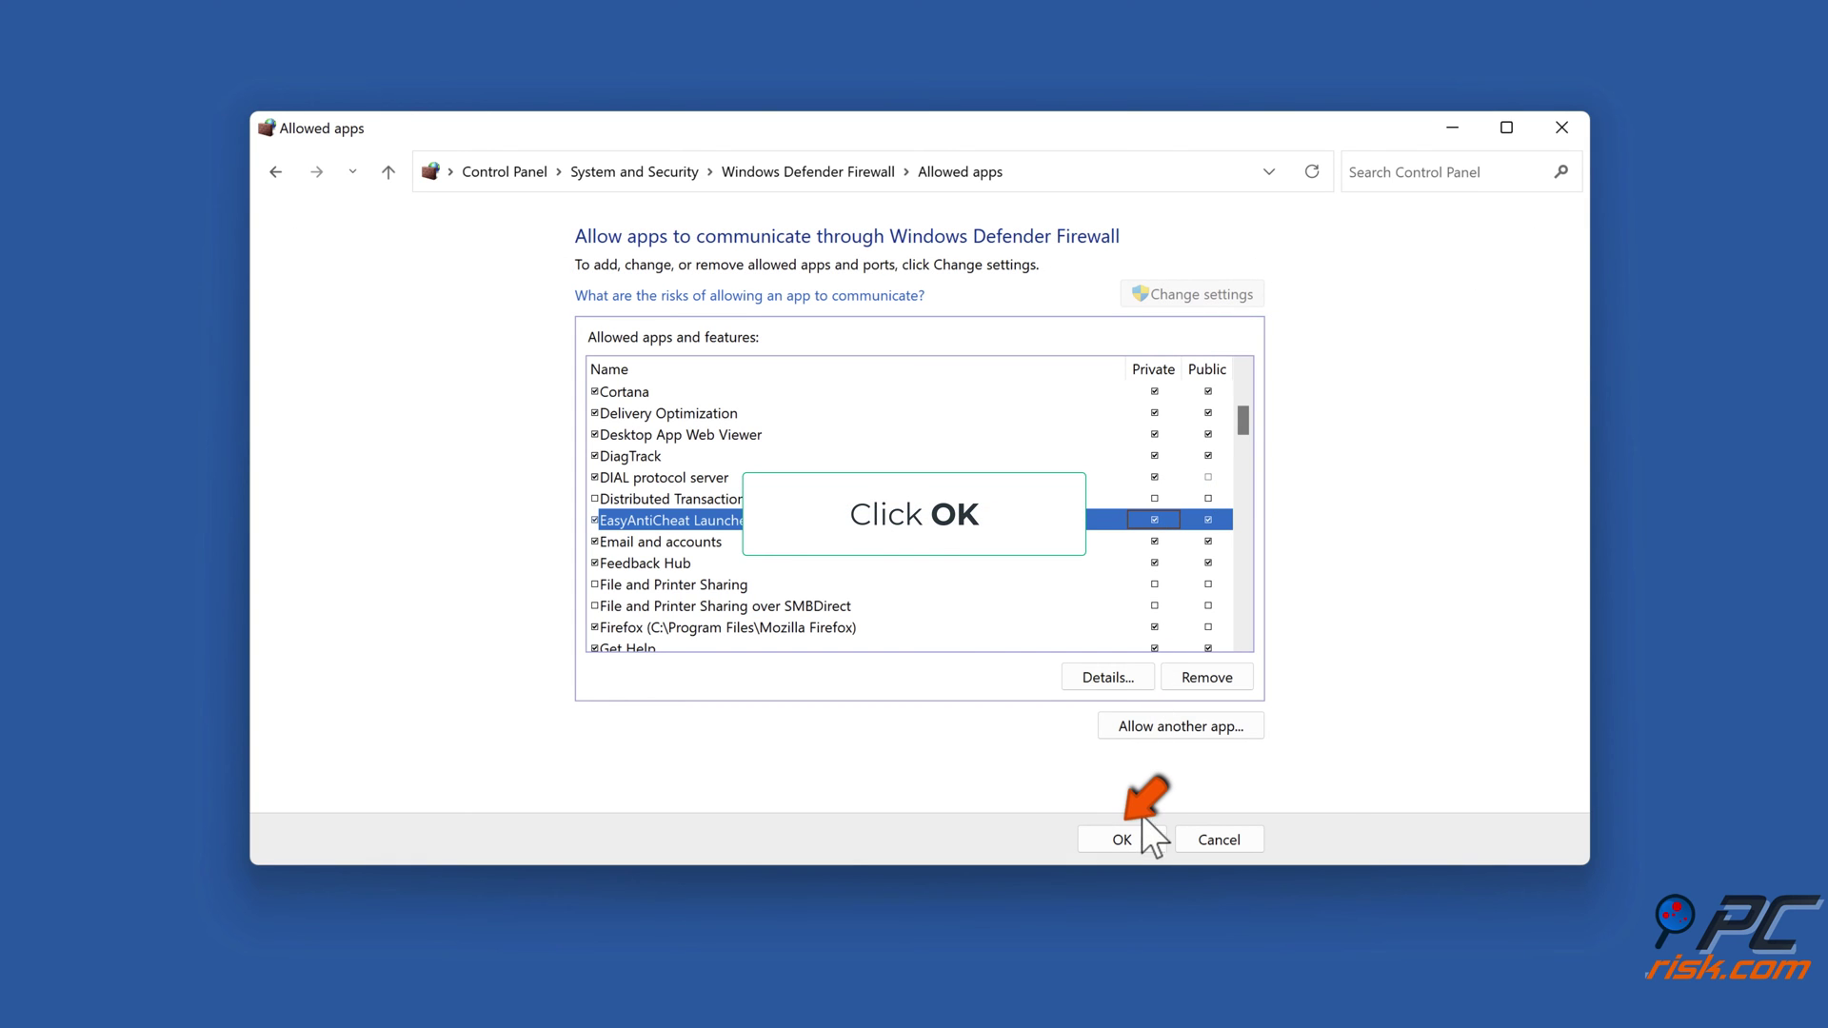
{"action": "left_click", "coordinate": [1124, 842]}
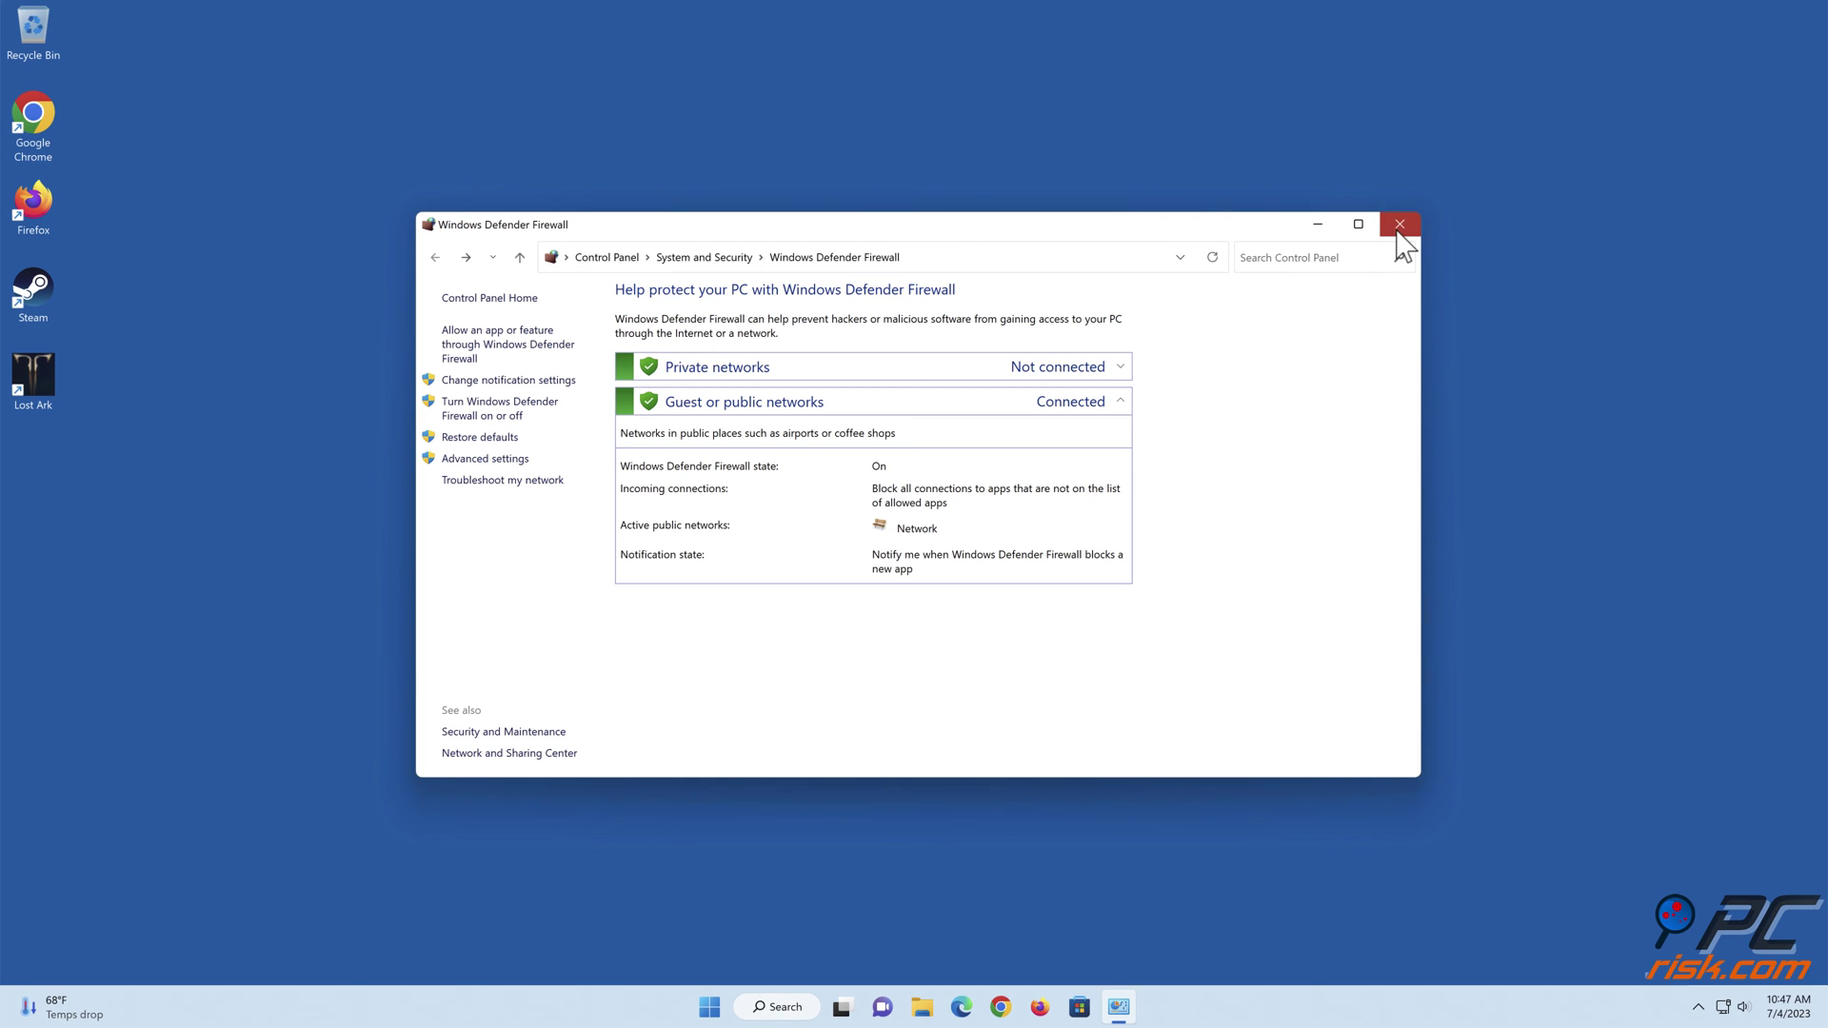
{"action": "left_click", "coordinate": [1398, 226]}
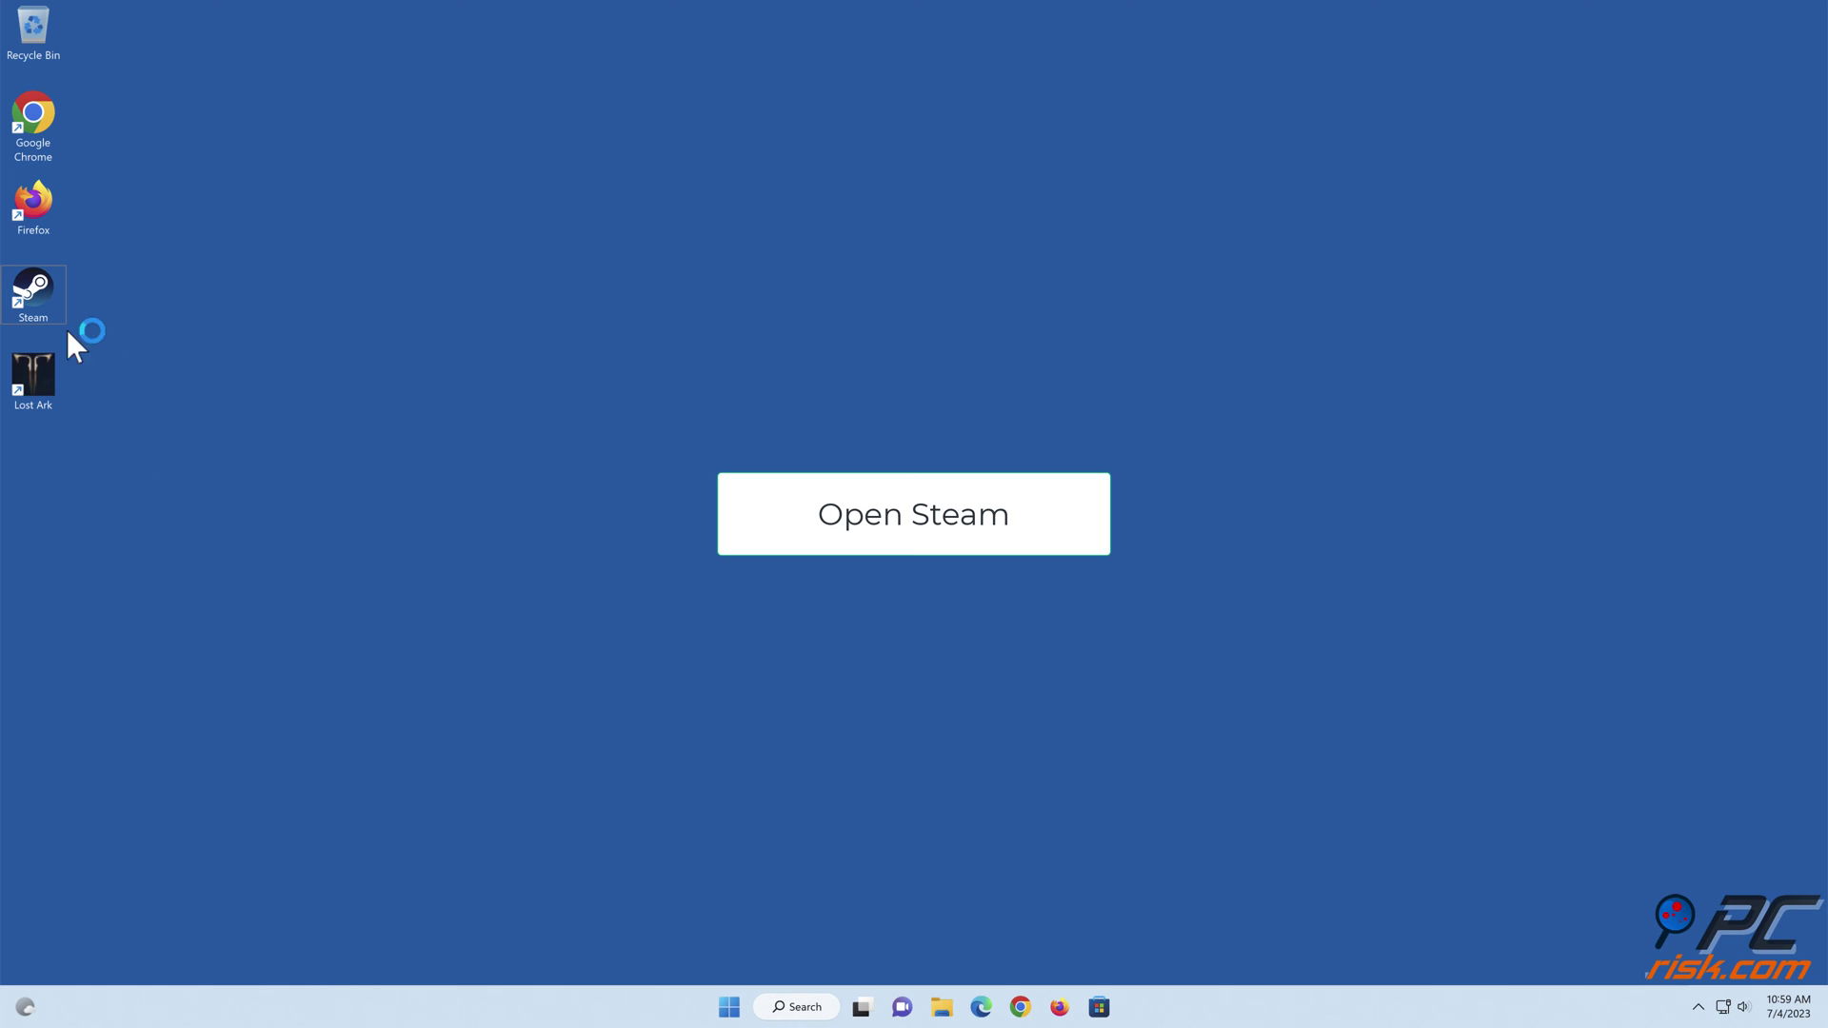
Launch Steam and set Client Beta Participation under Settings > Interface to Steam Beta Update
{"action": "double_click", "coordinate": [39, 301]}
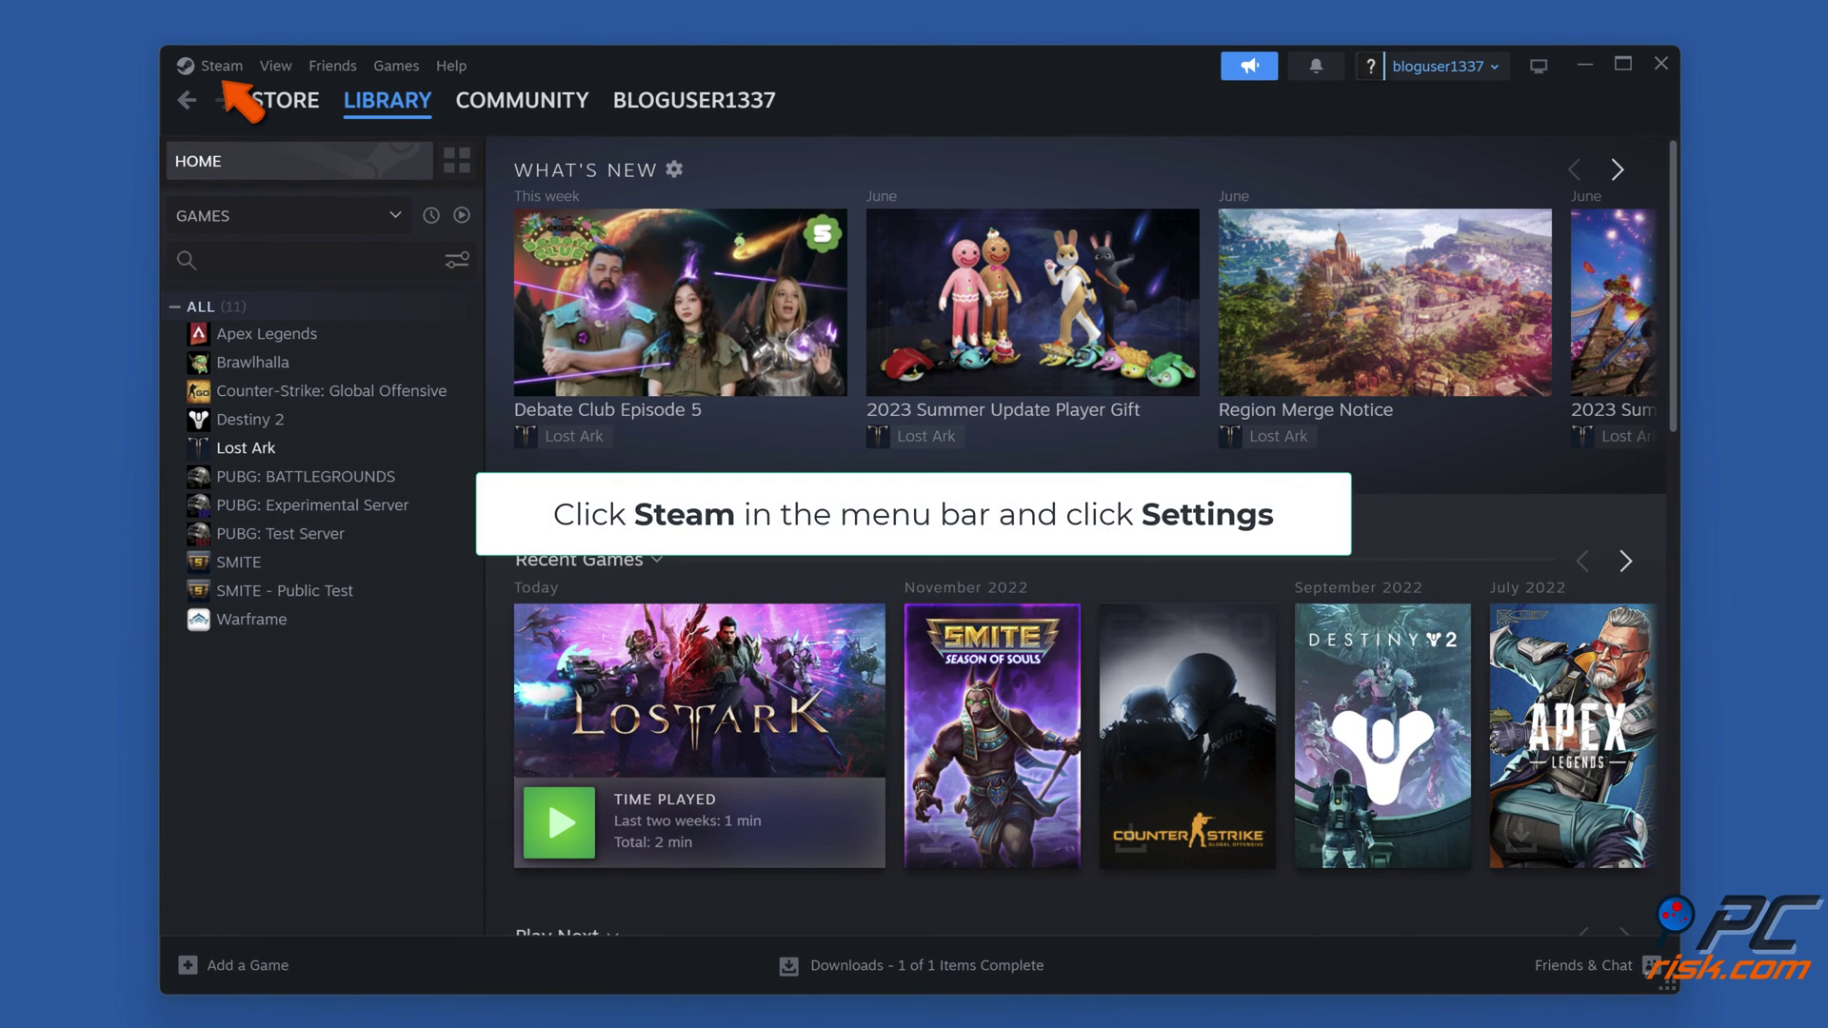
{"action": "left_click", "coordinate": [220, 66]}
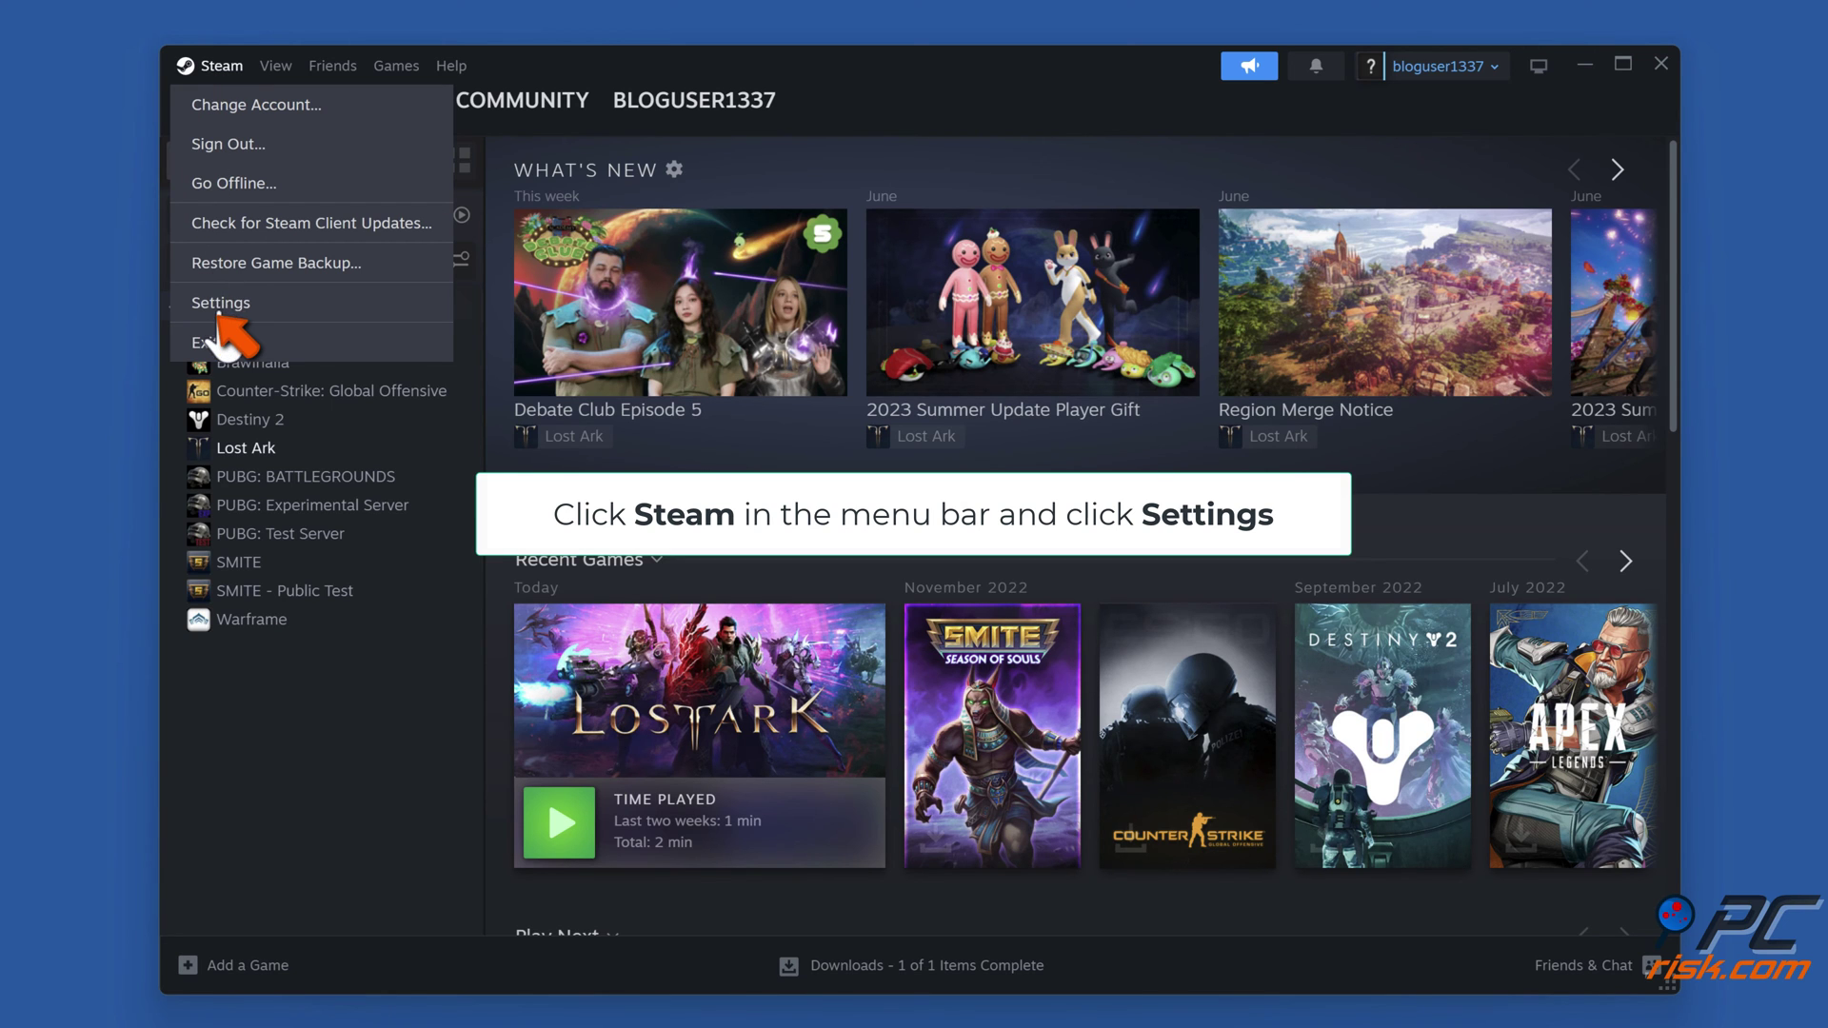
{"action": "left_click", "coordinate": [222, 310]}
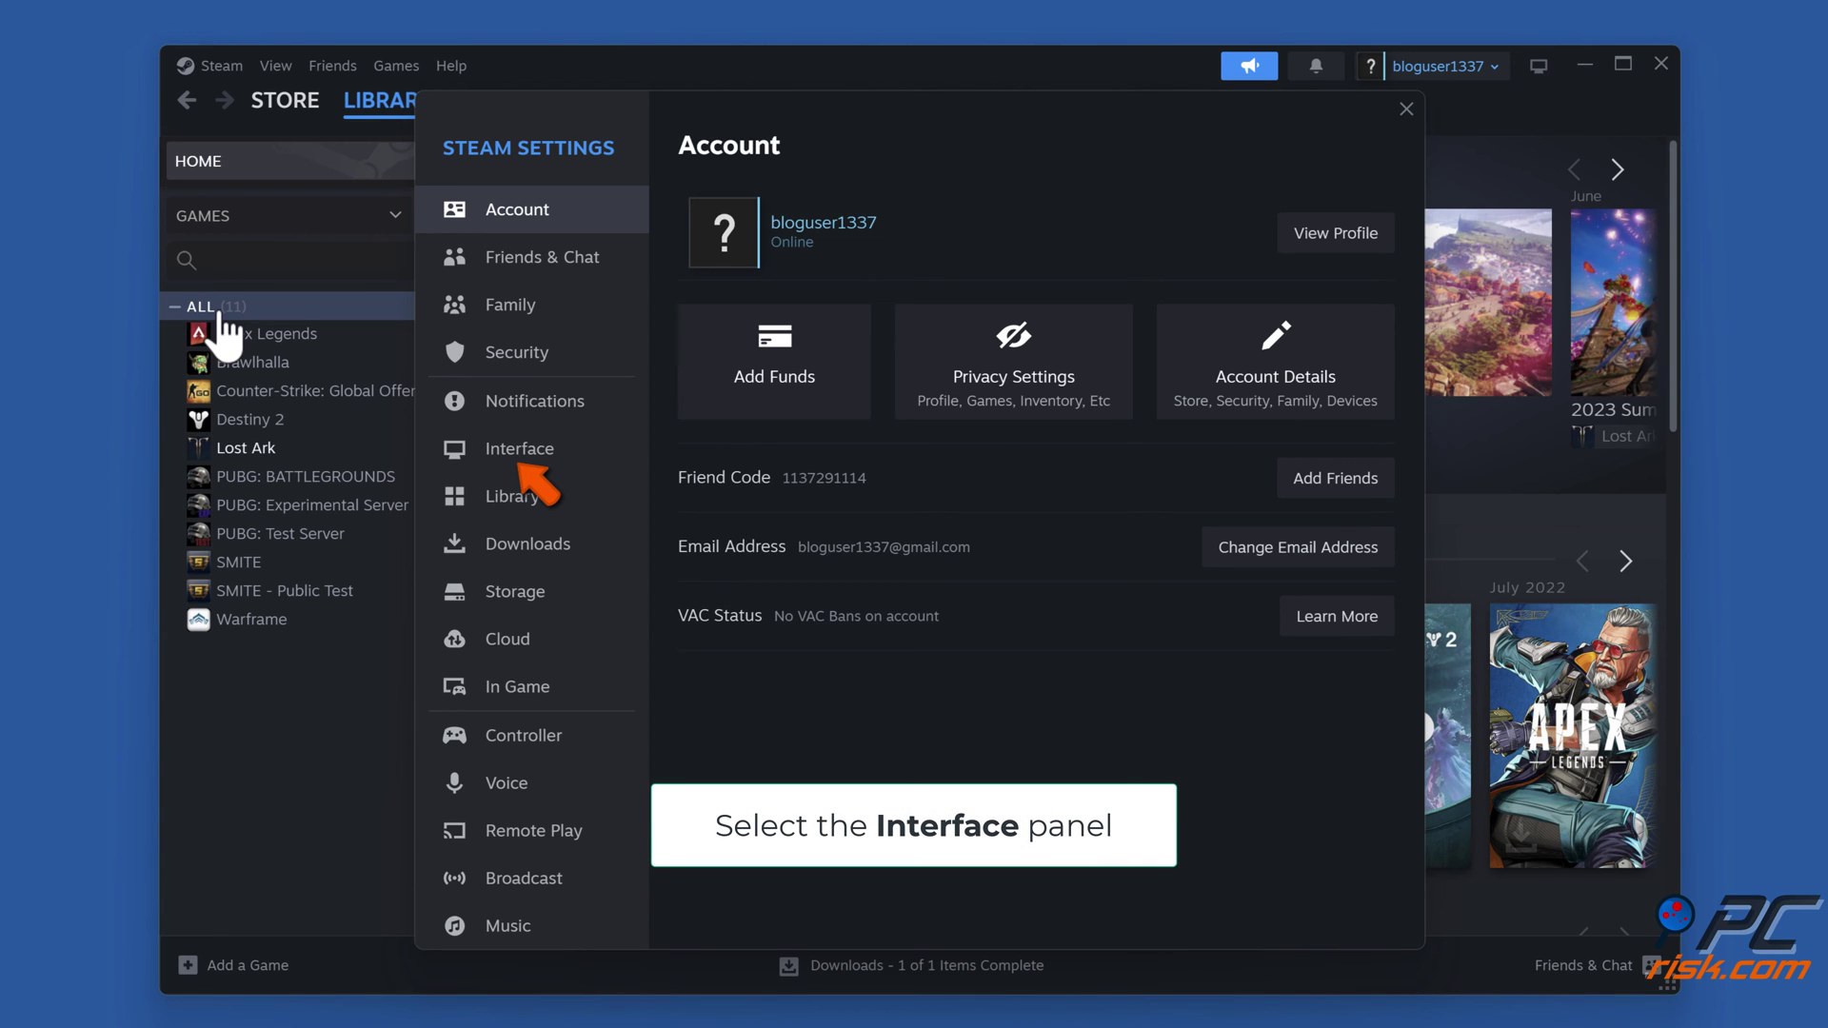
{"action": "left_click", "coordinate": [520, 457]}
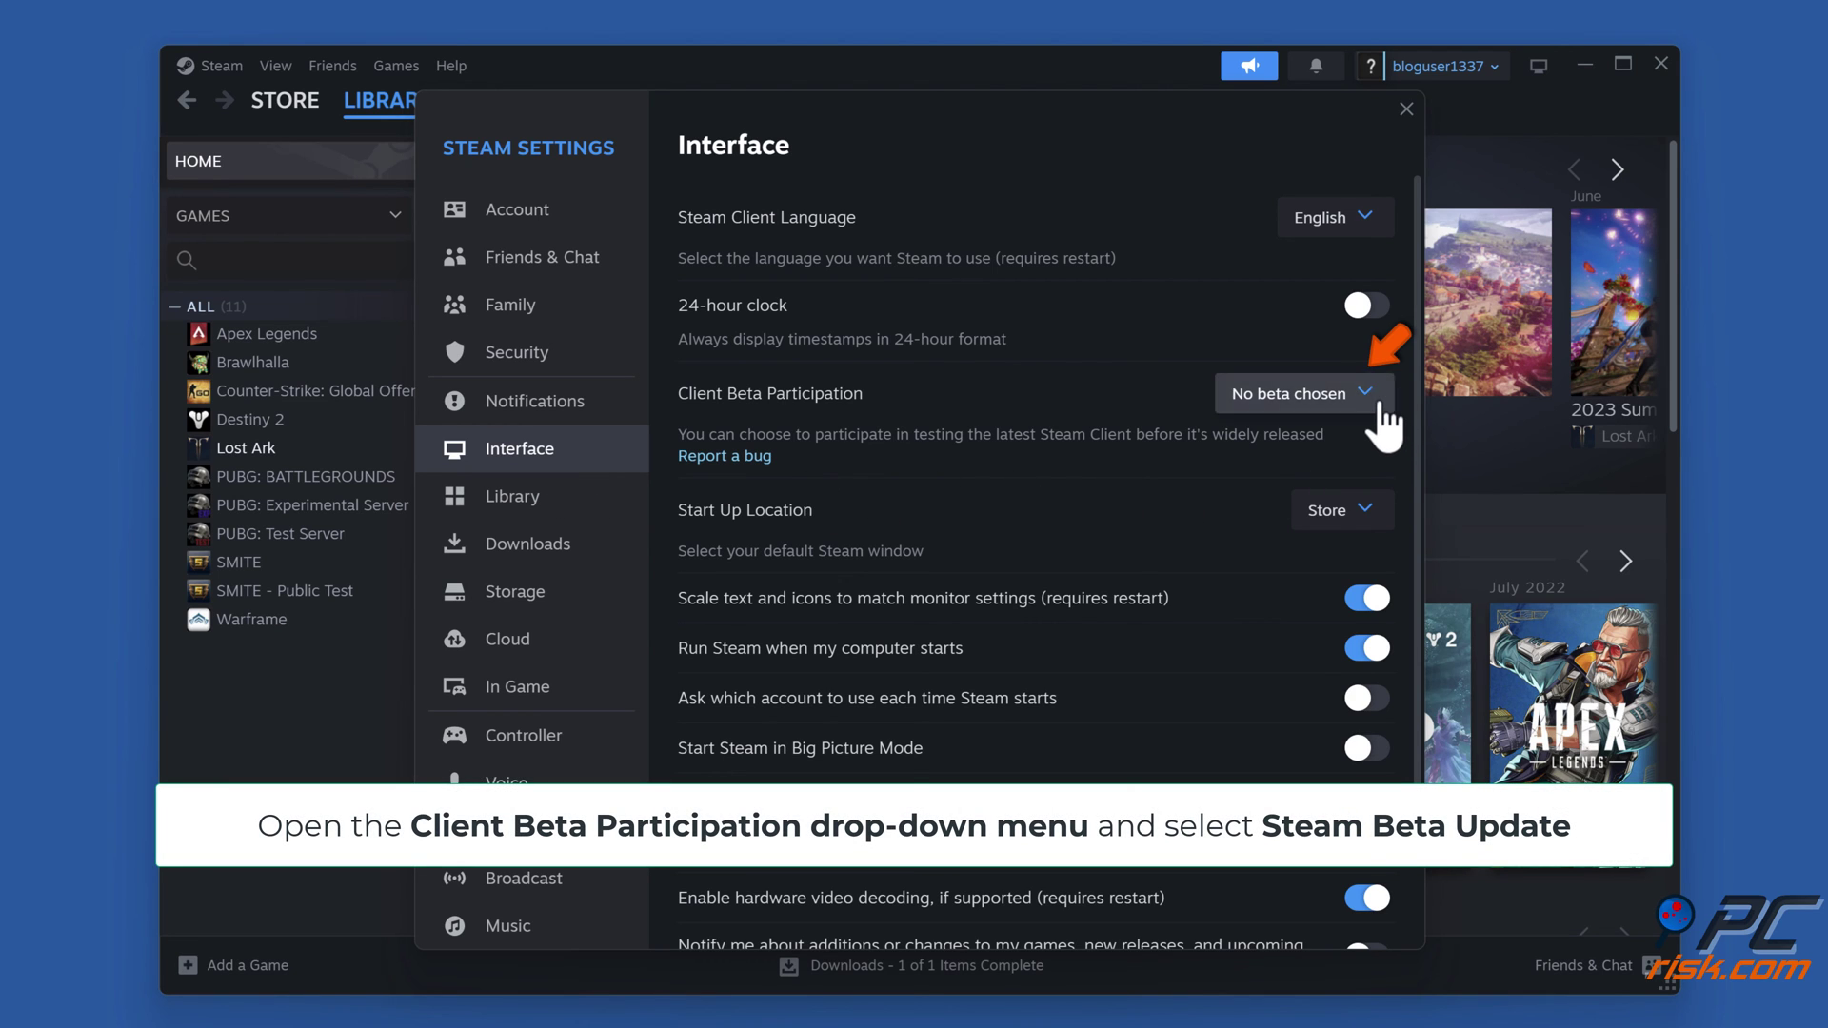
{"action": "left_click", "coordinate": [1381, 410]}
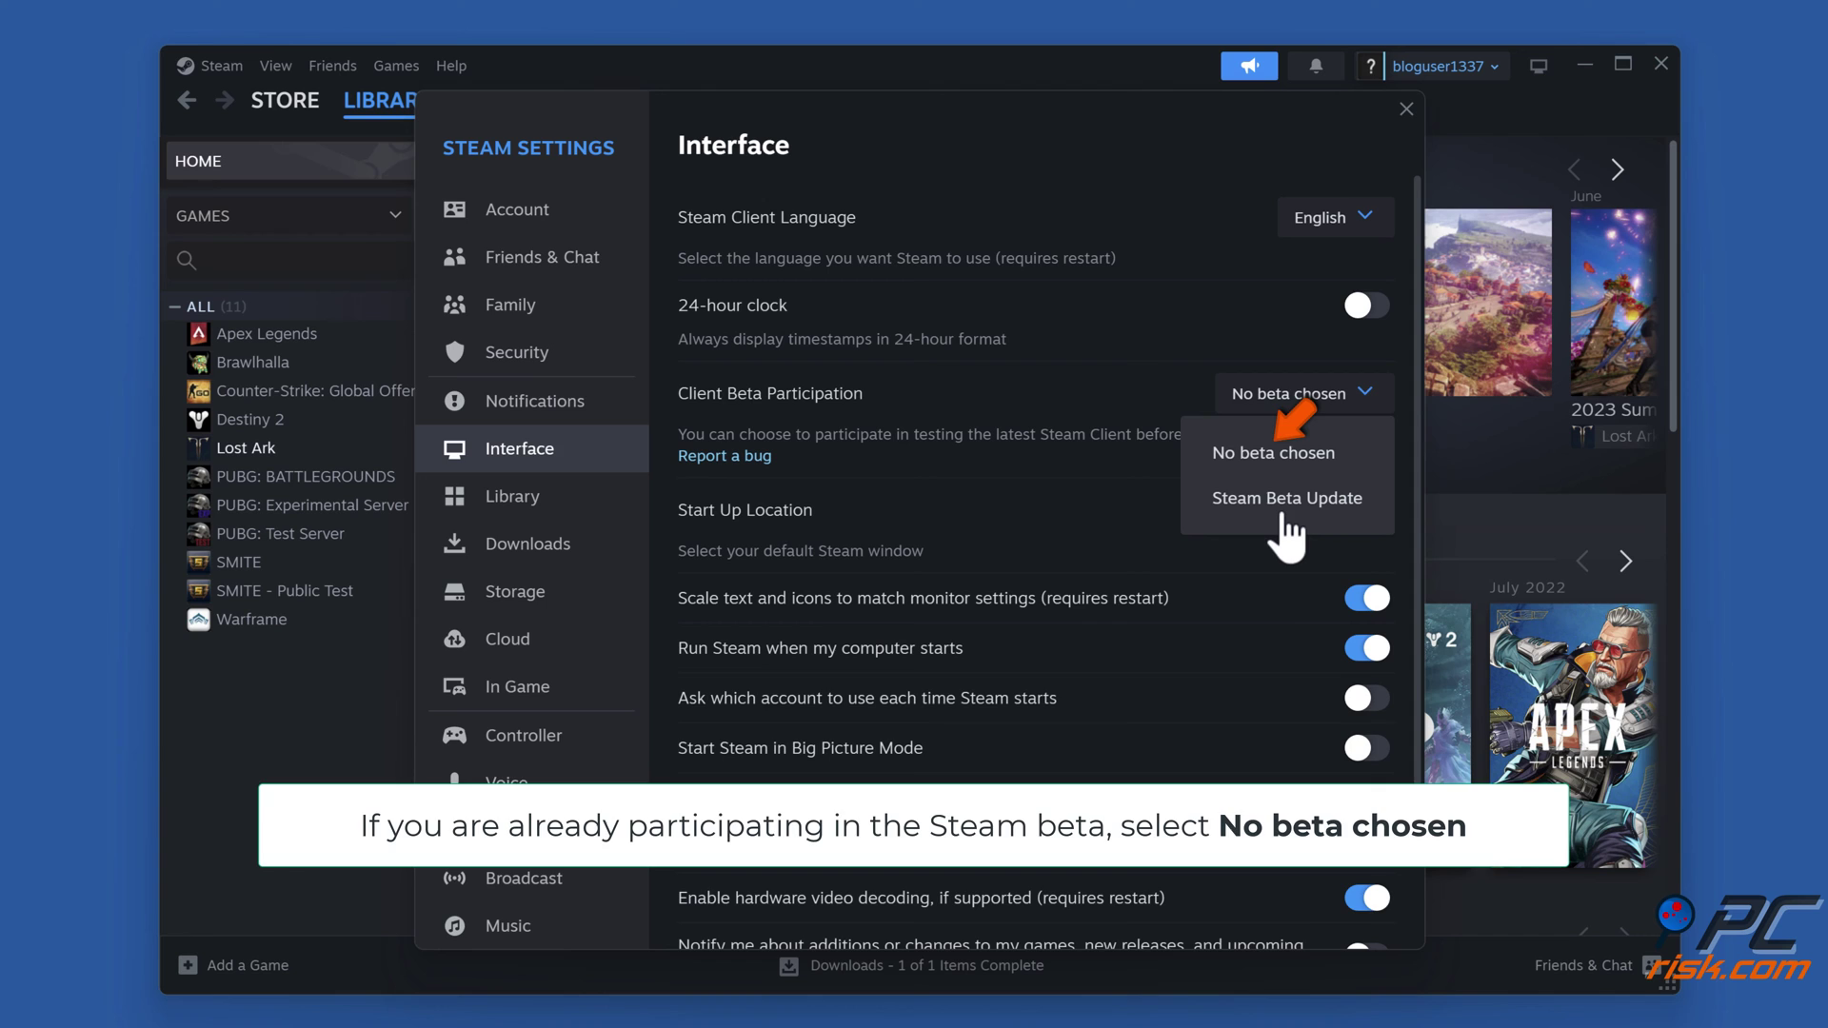
{"action": "left_click", "coordinate": [1284, 509]}
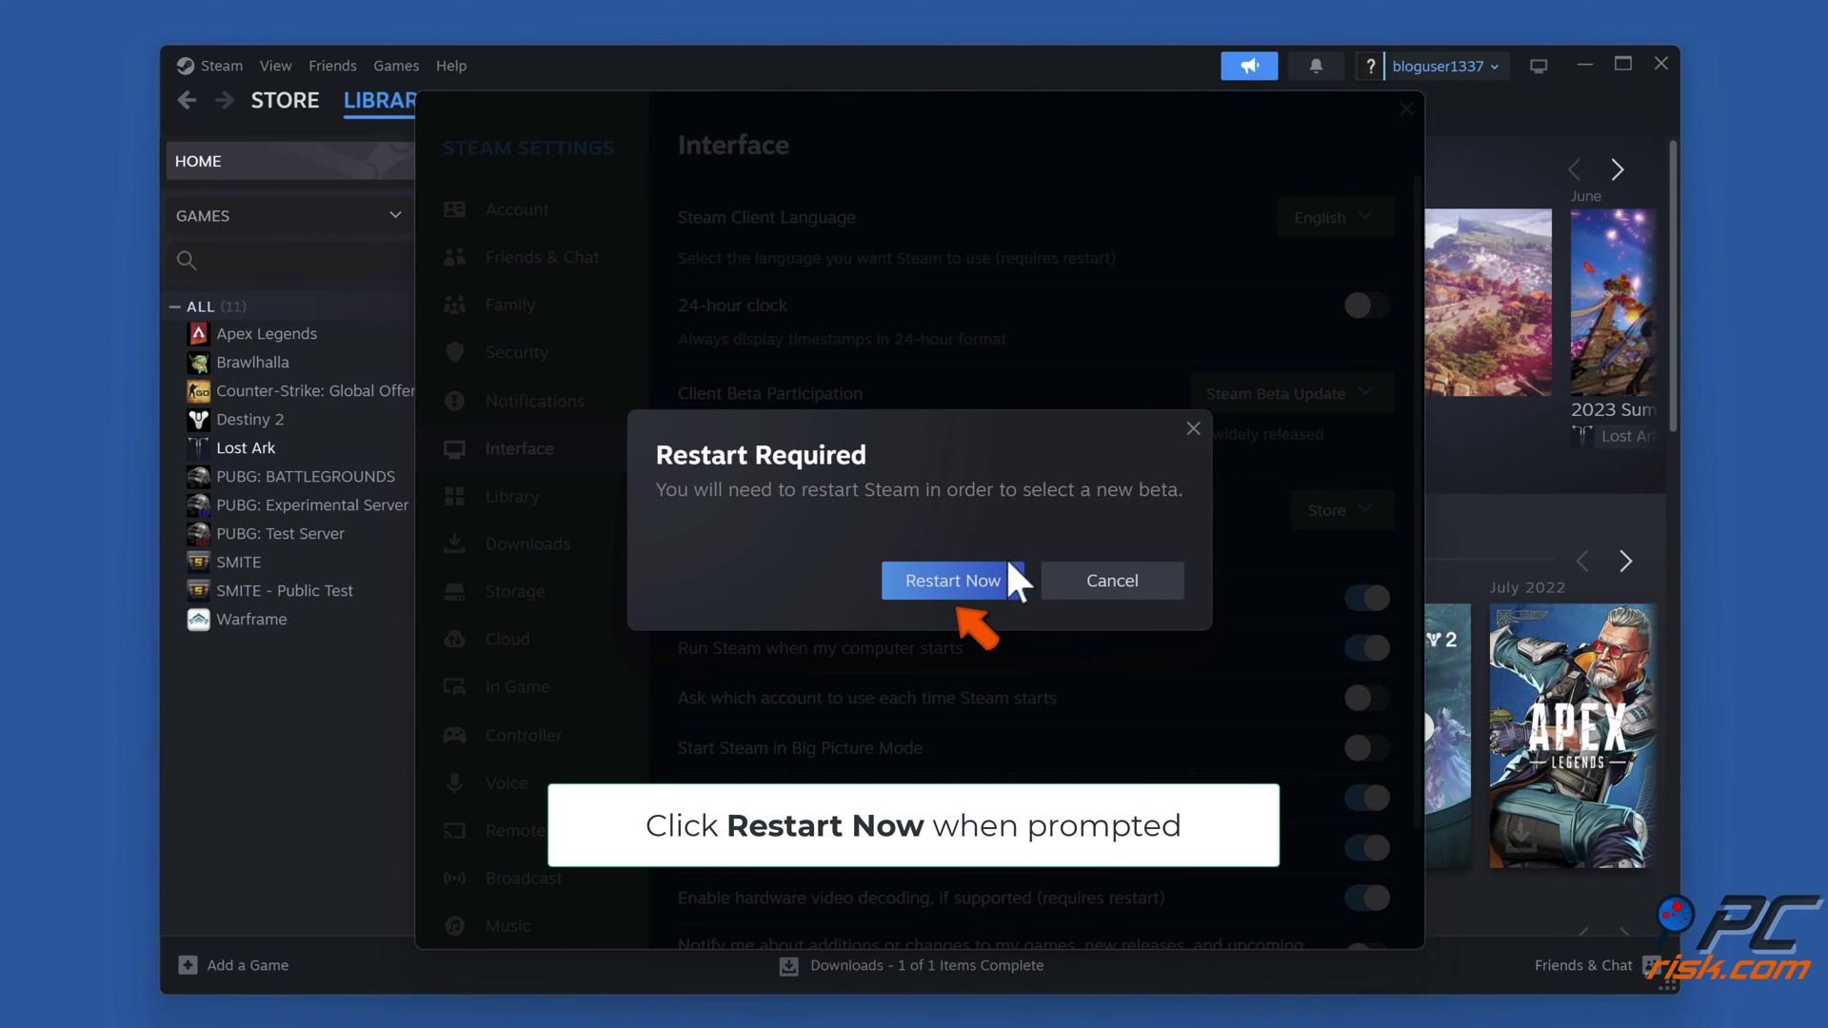
Restart Steam into the beta client, dismiss the Apex Legends promo, then exit Steam
{"action": "left_click", "coordinate": [950, 581]}
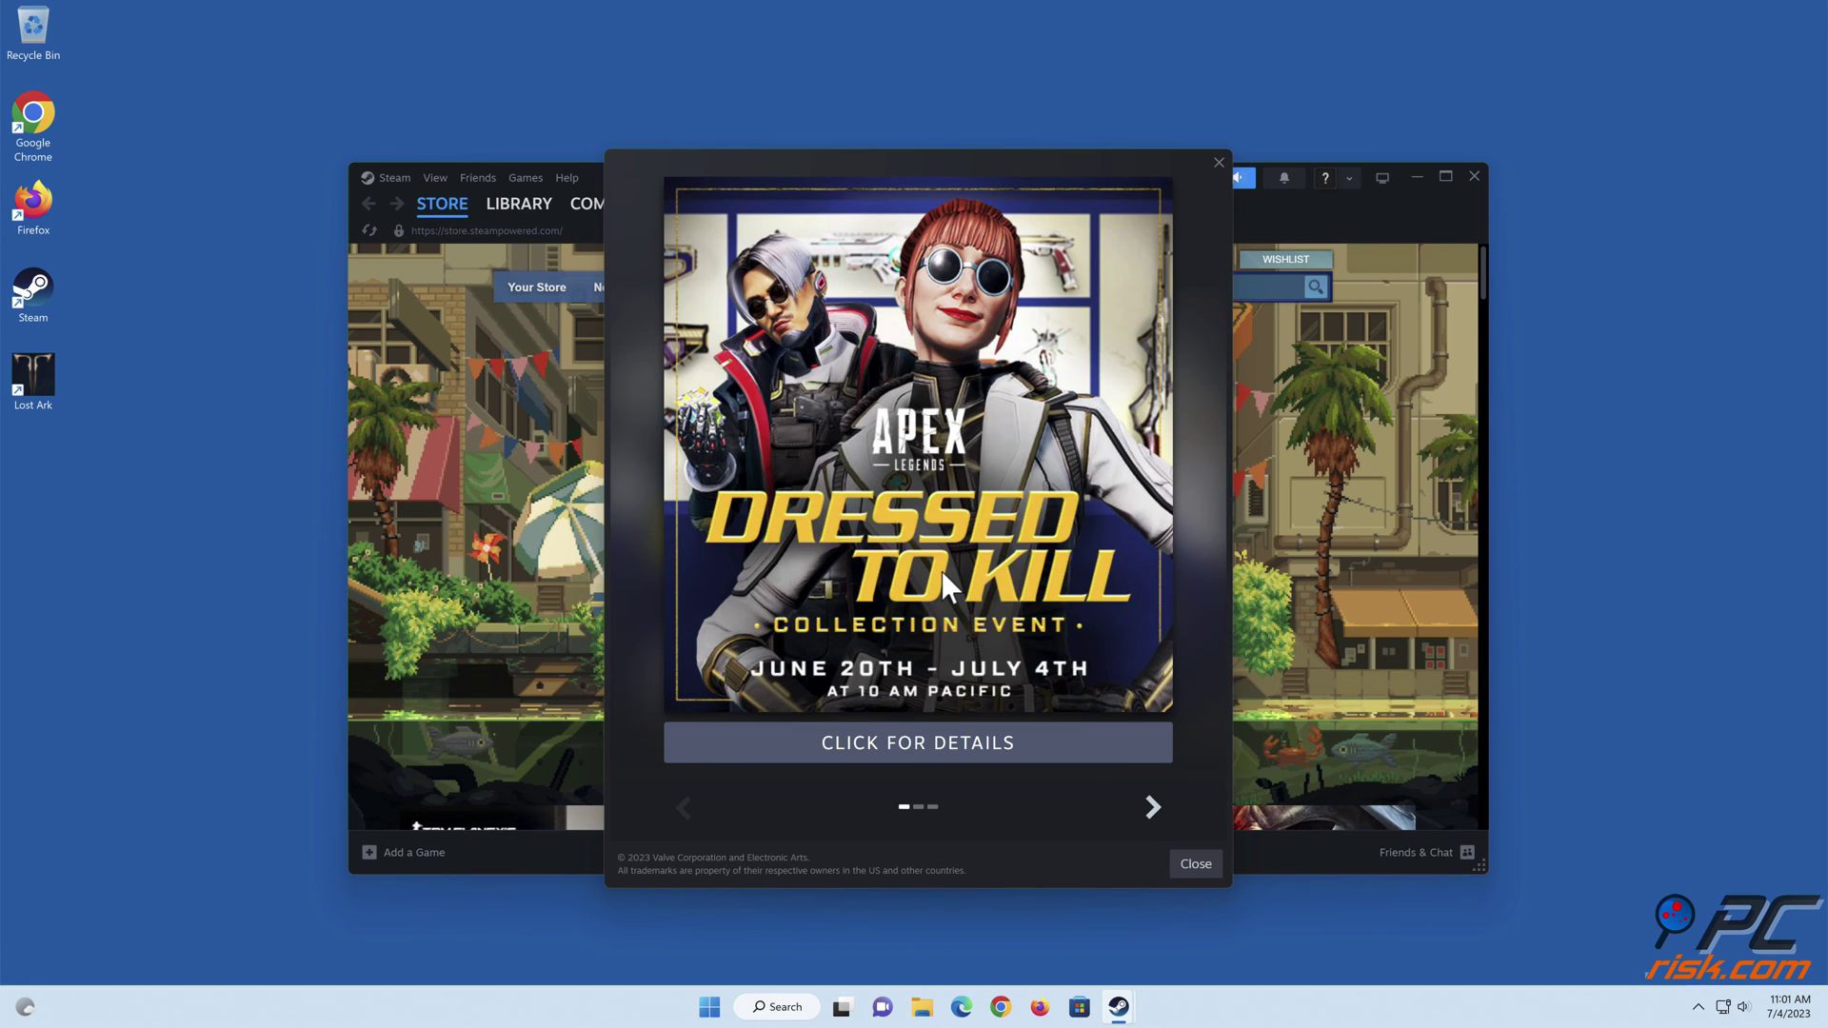
{"action": "left_click", "coordinate": [1184, 869]}
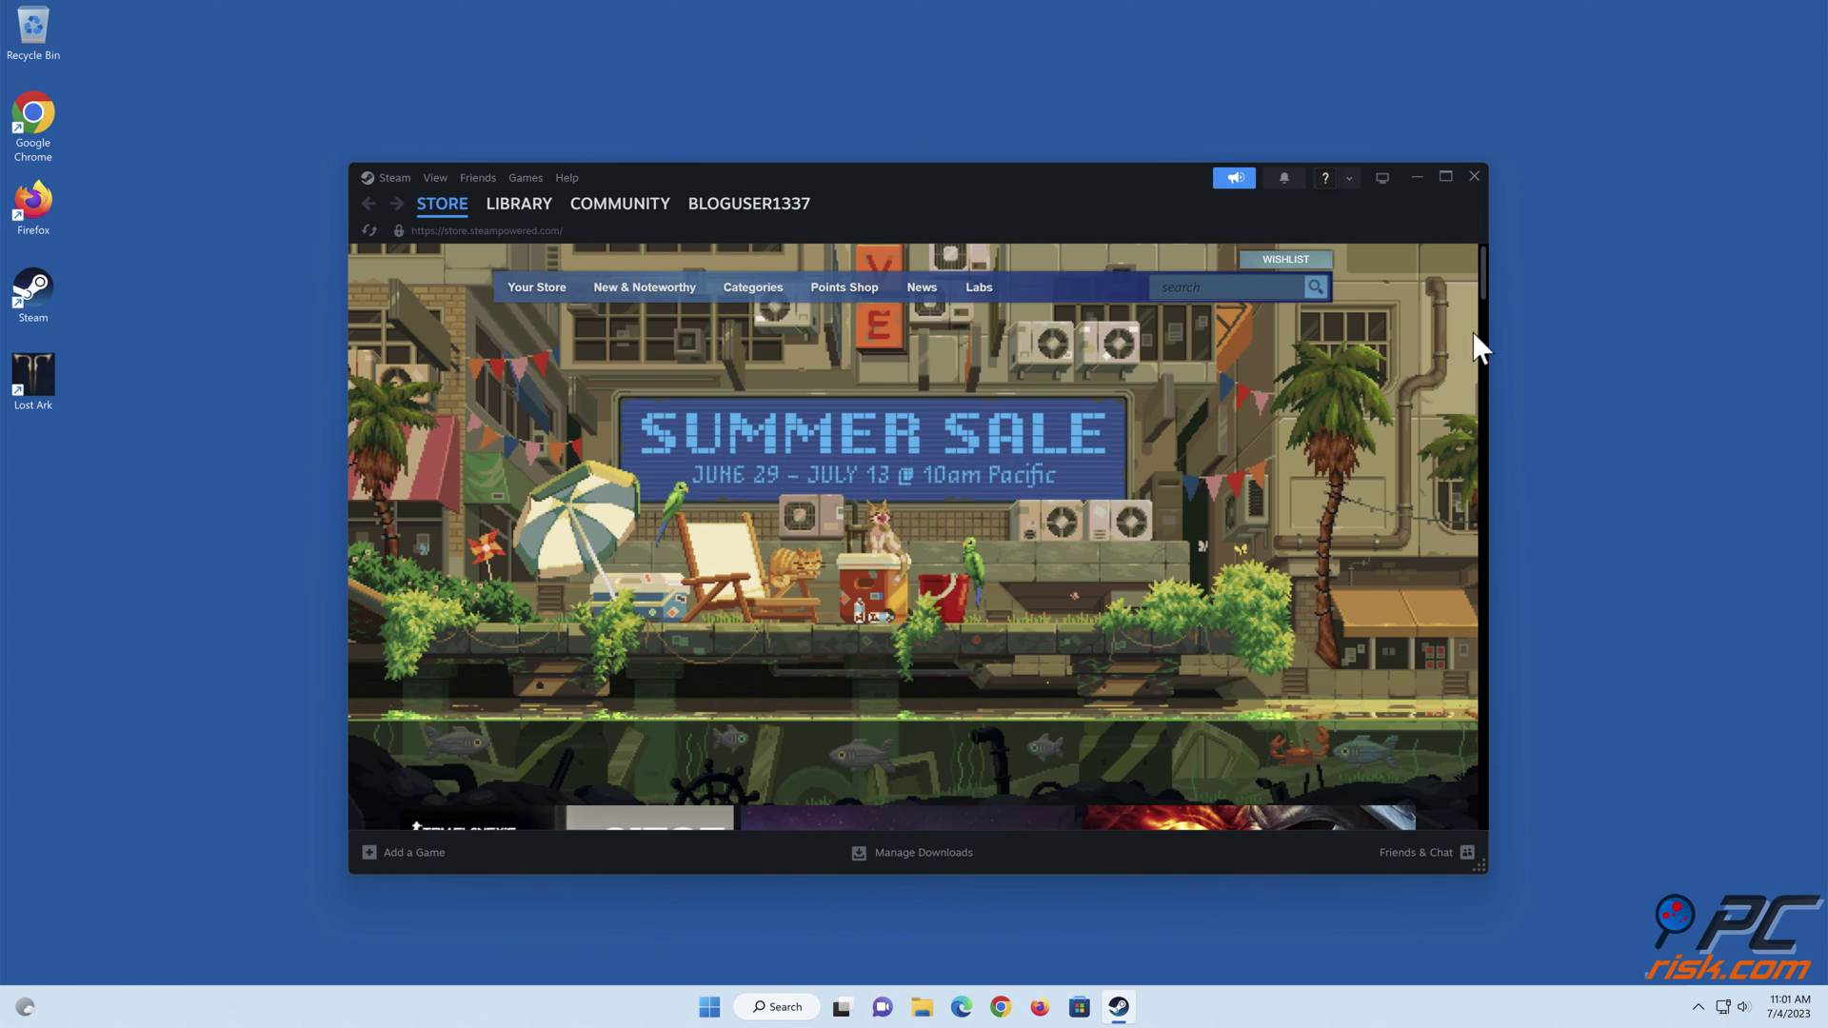
{"action": "left_click", "coordinate": [1477, 179]}
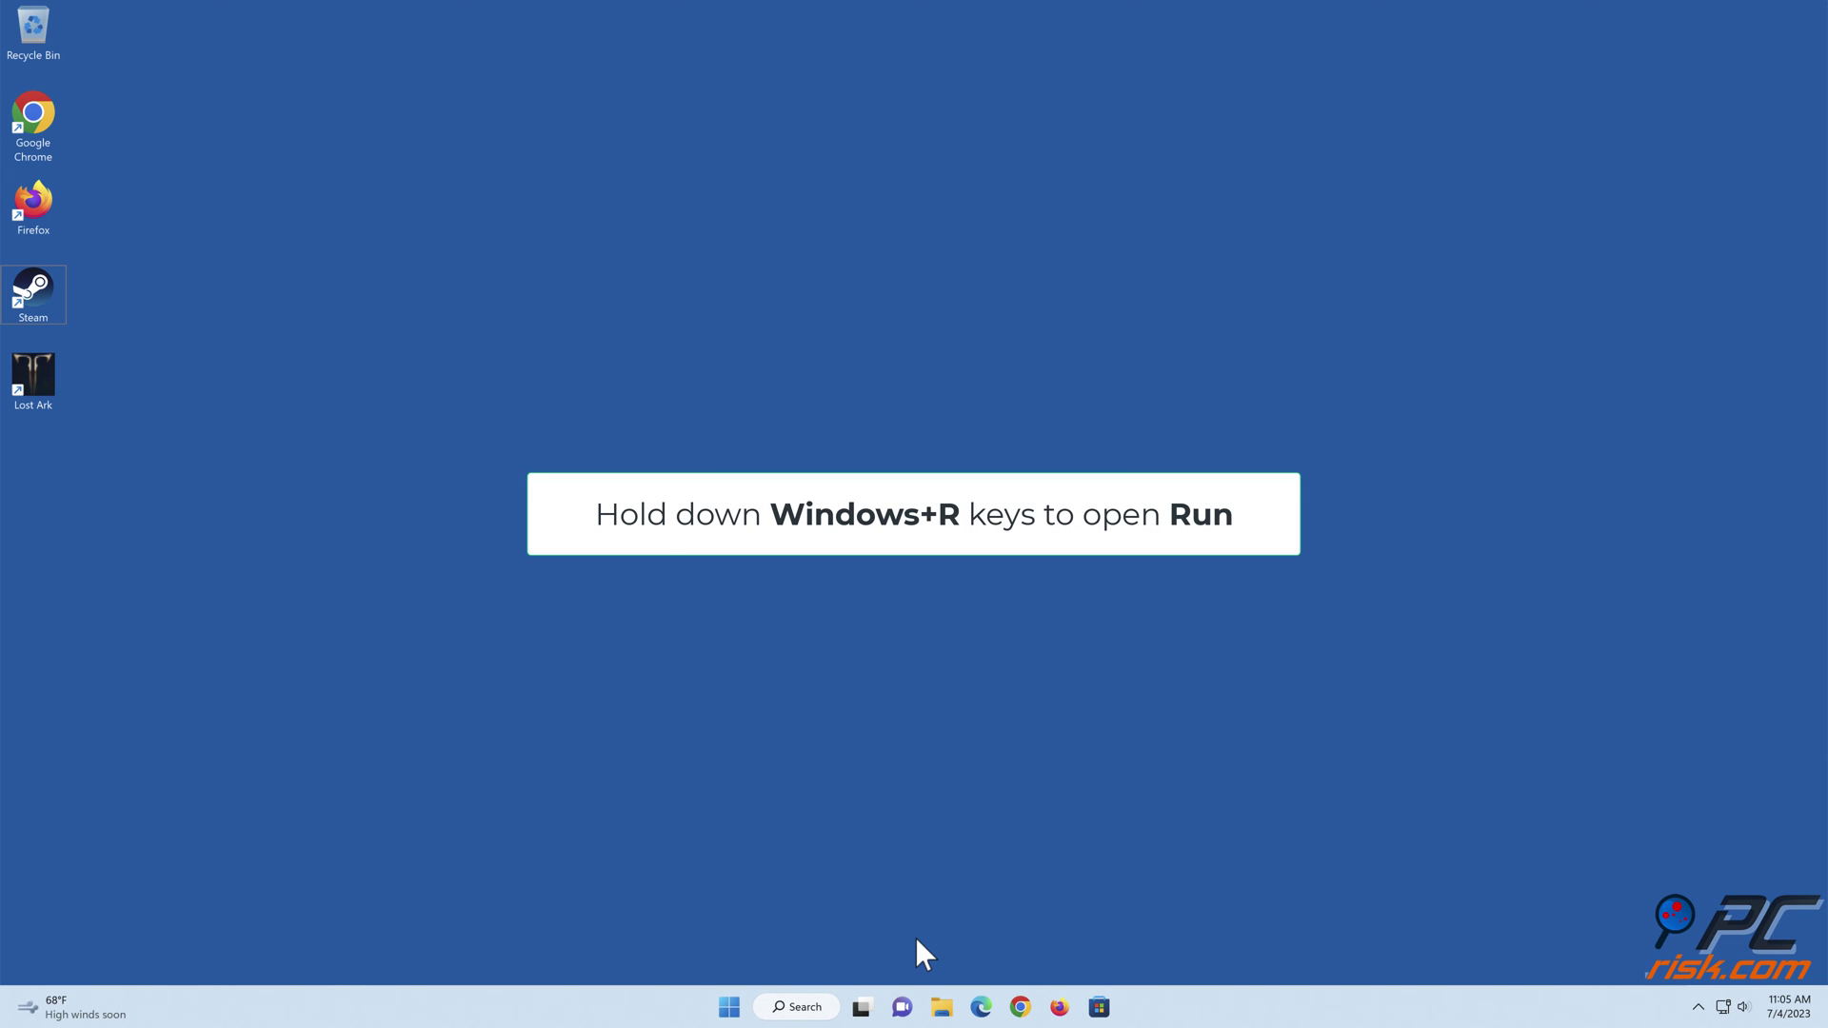
Launch Registry Editor by entering regedit in the Run dialog
{"action": "key", "text": "super+r"}
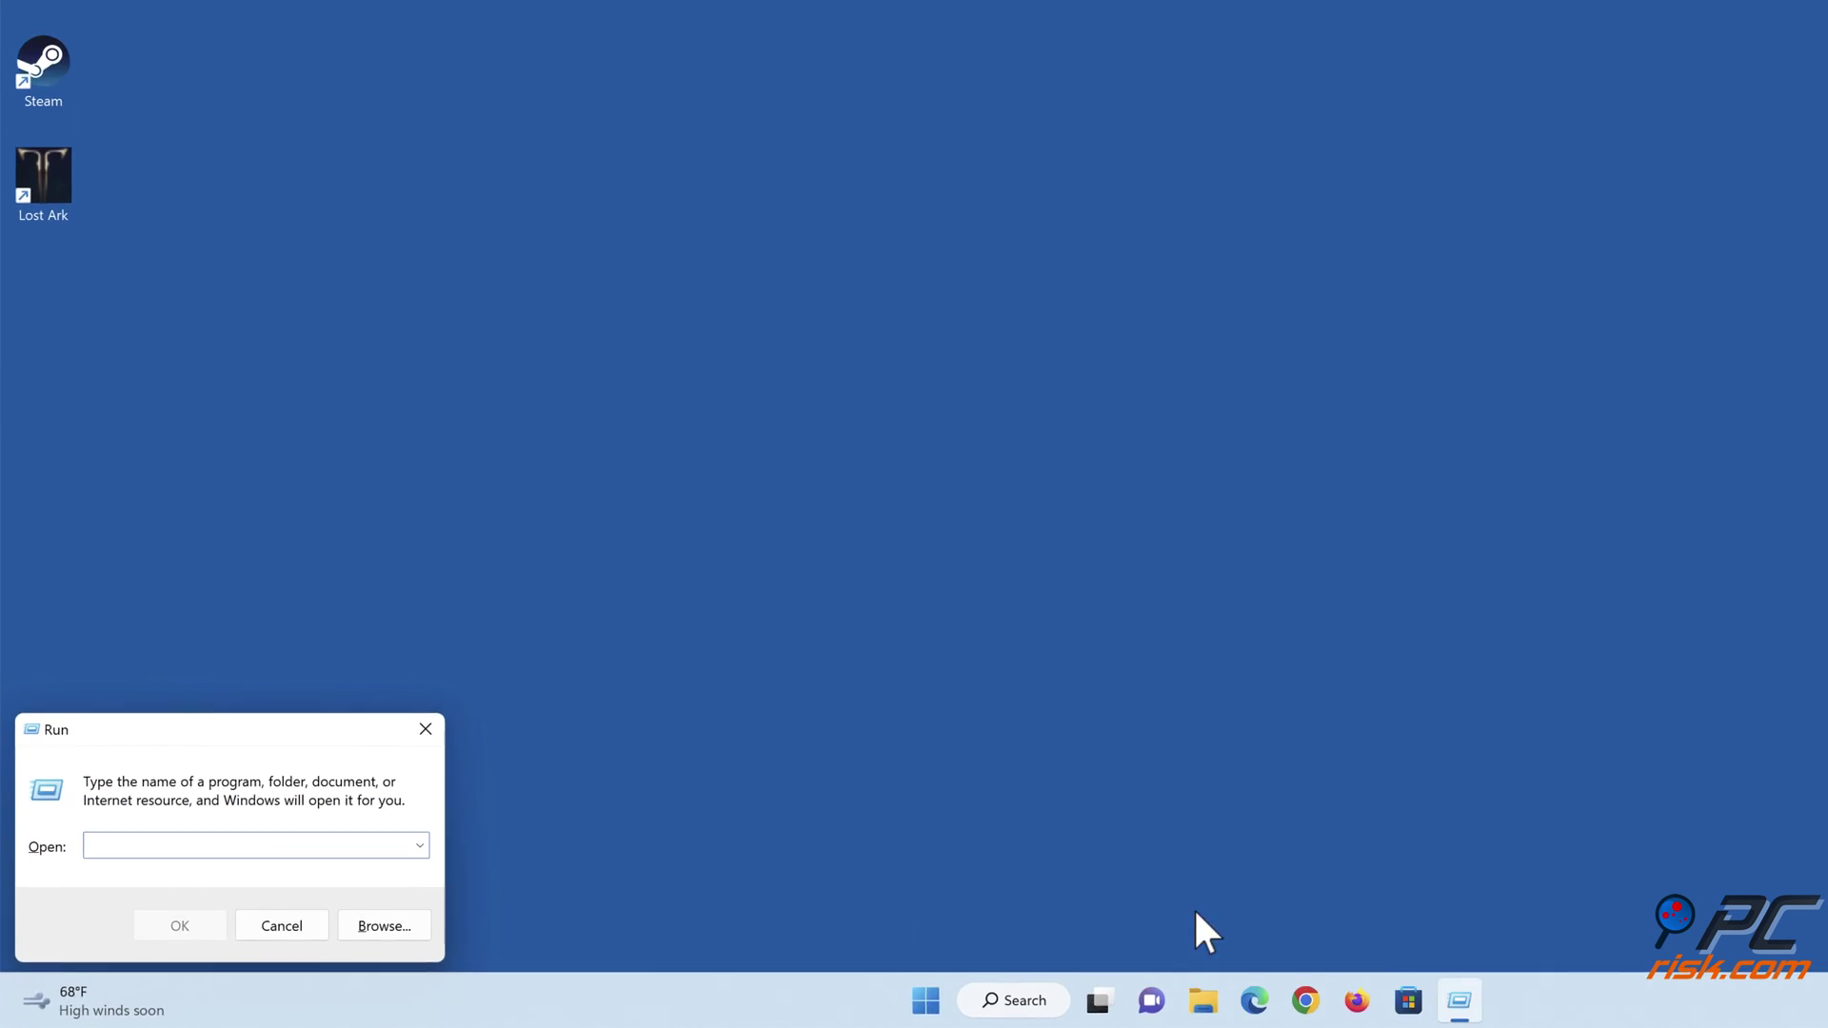
{"action": "type", "text": "re"}
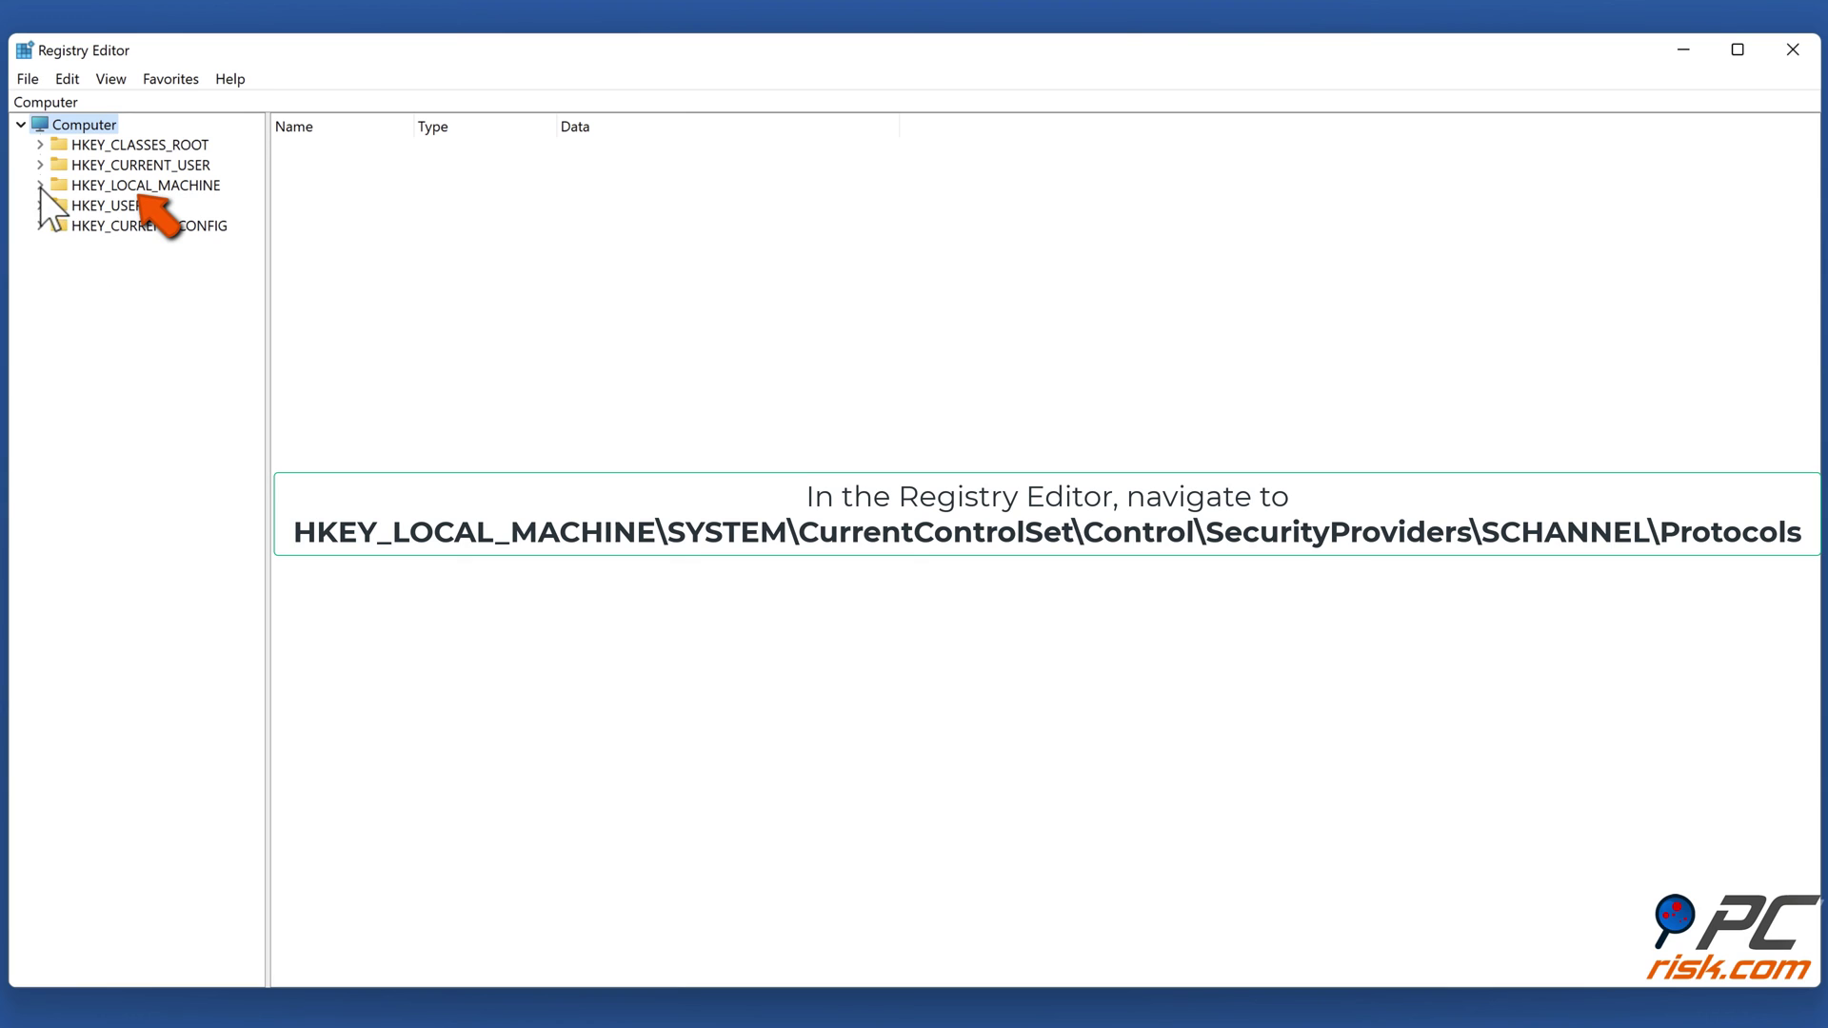
Navigate to HKLM\SYSTEM\CurrentControlSet\Control\SecurityProviders\SCHANNEL\Protocols
{"action": "left_click", "coordinate": [40, 186]}
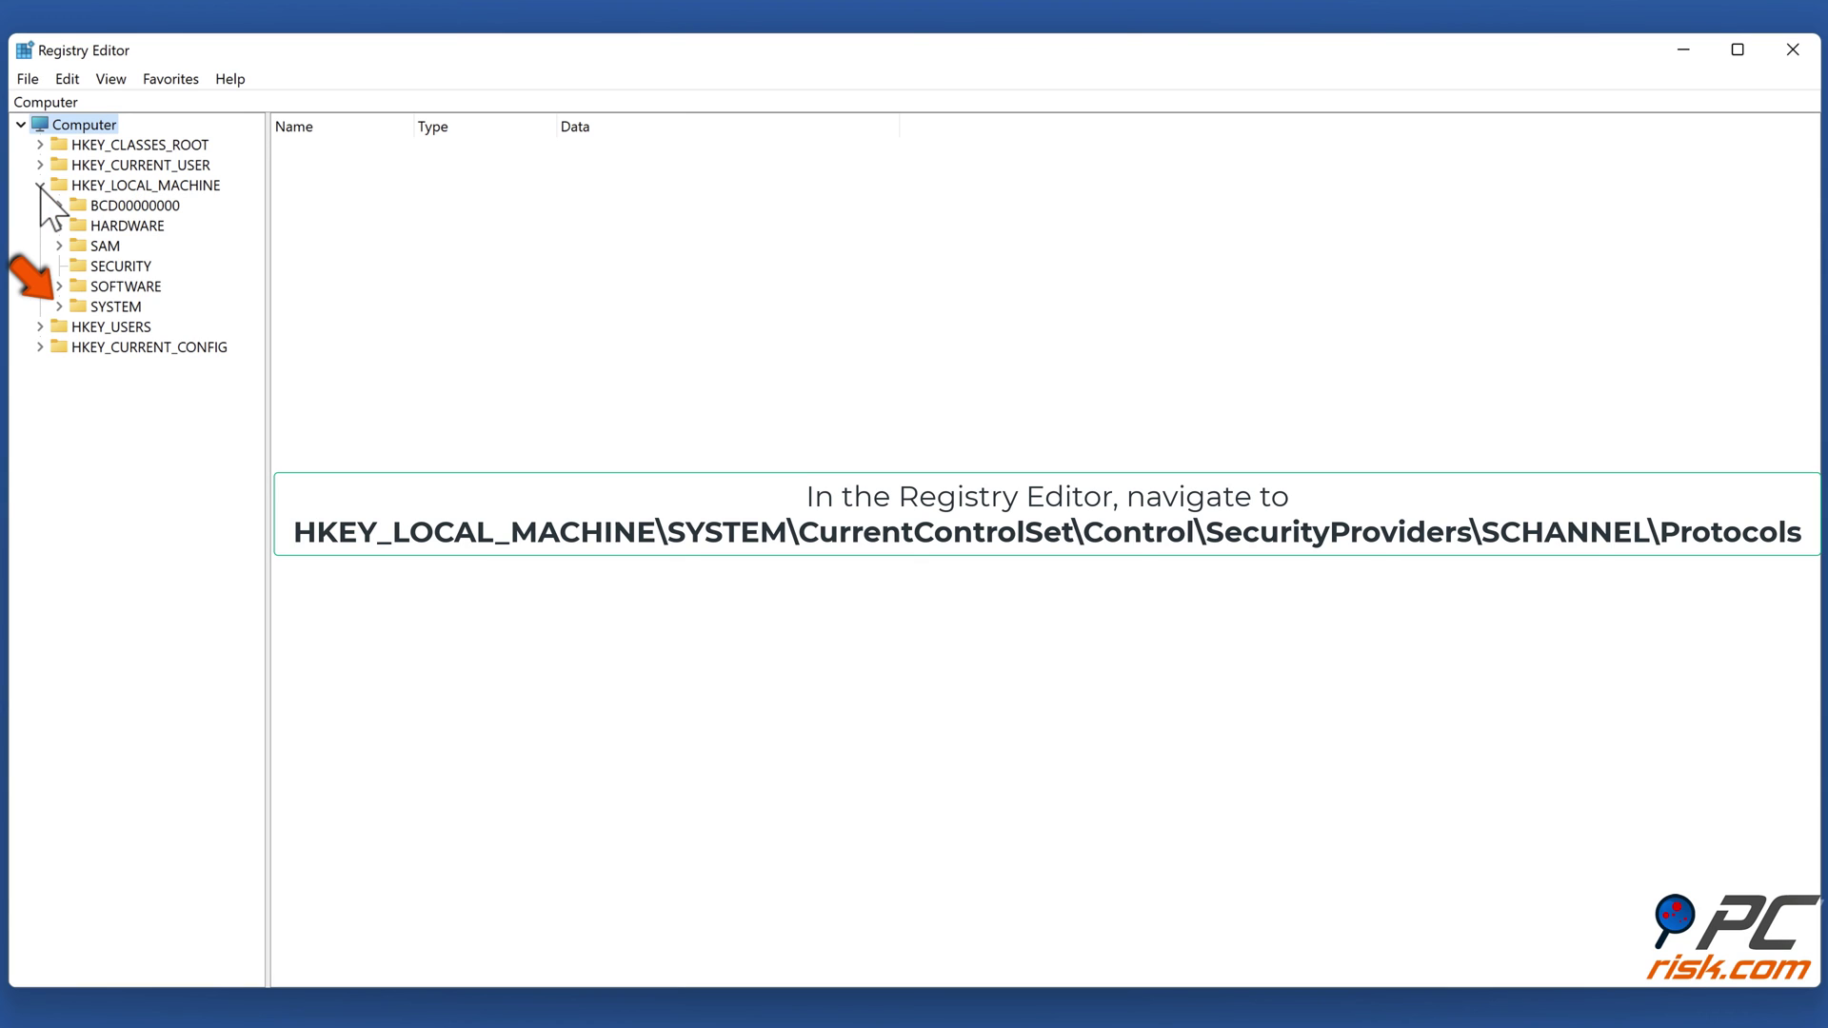
{"action": "left_click", "coordinate": [59, 307]}
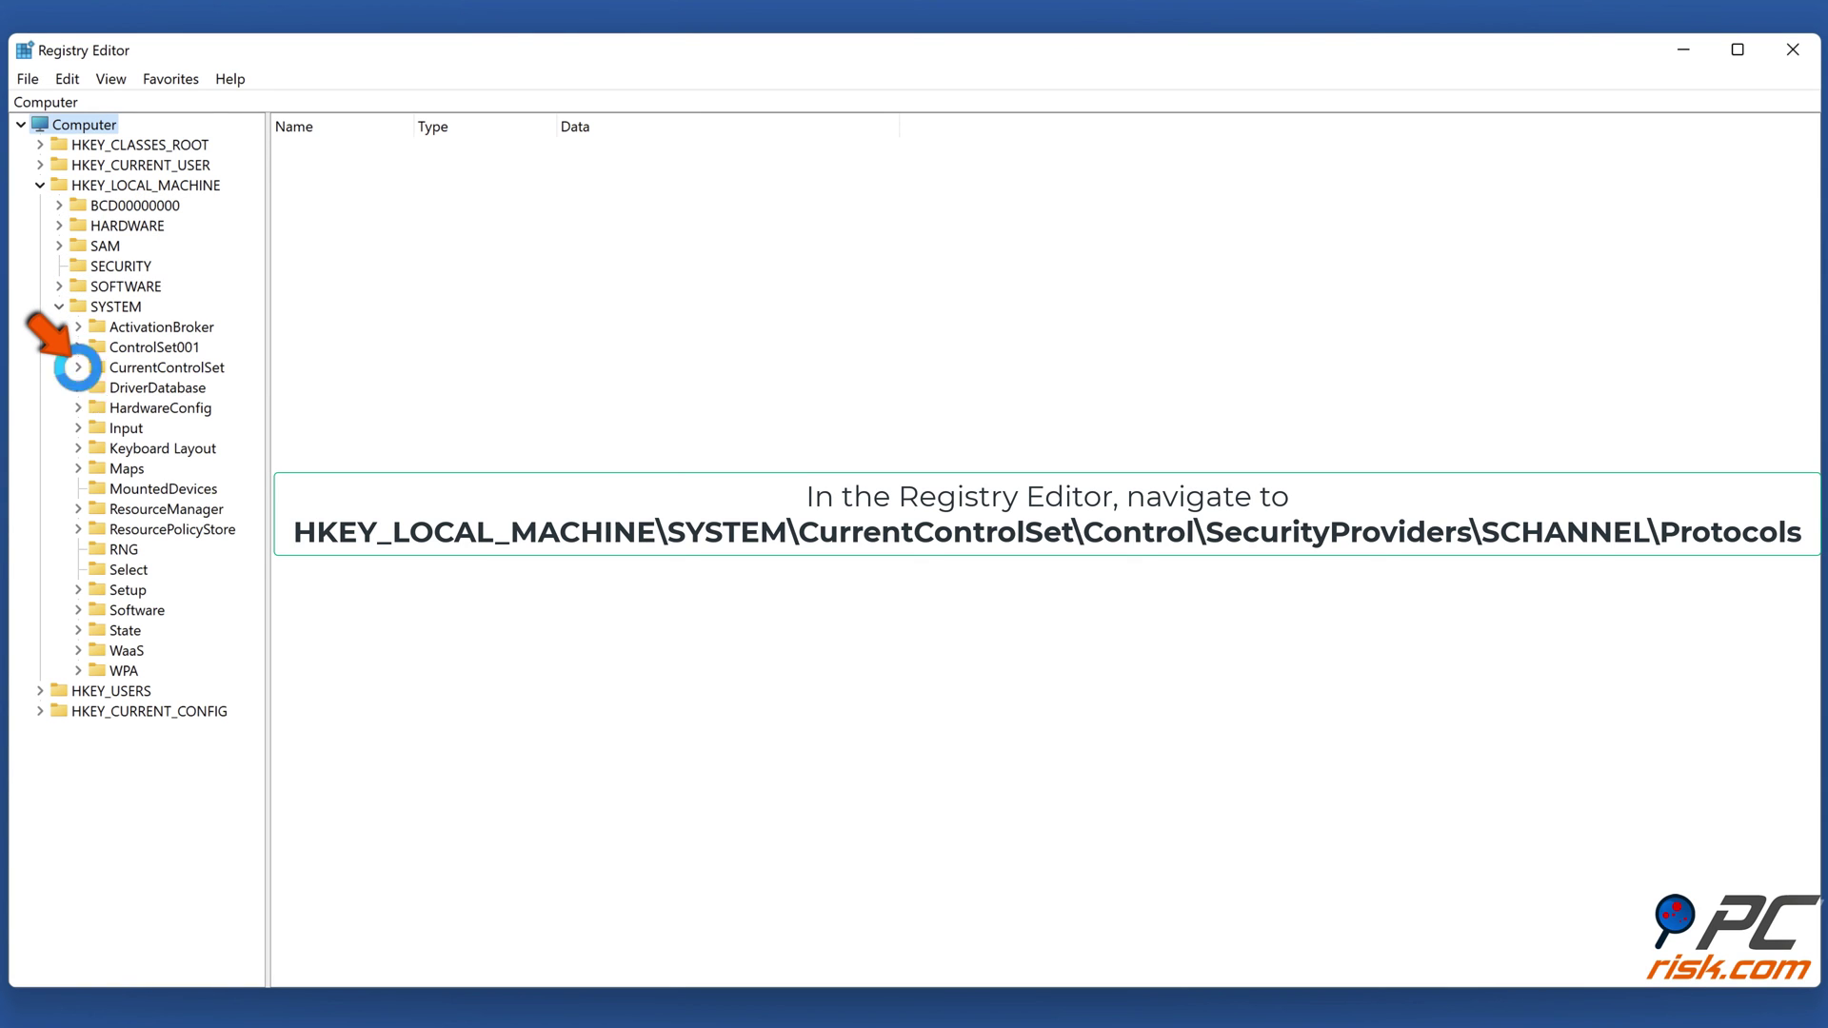
{"action": "left_click", "coordinate": [78, 368]}
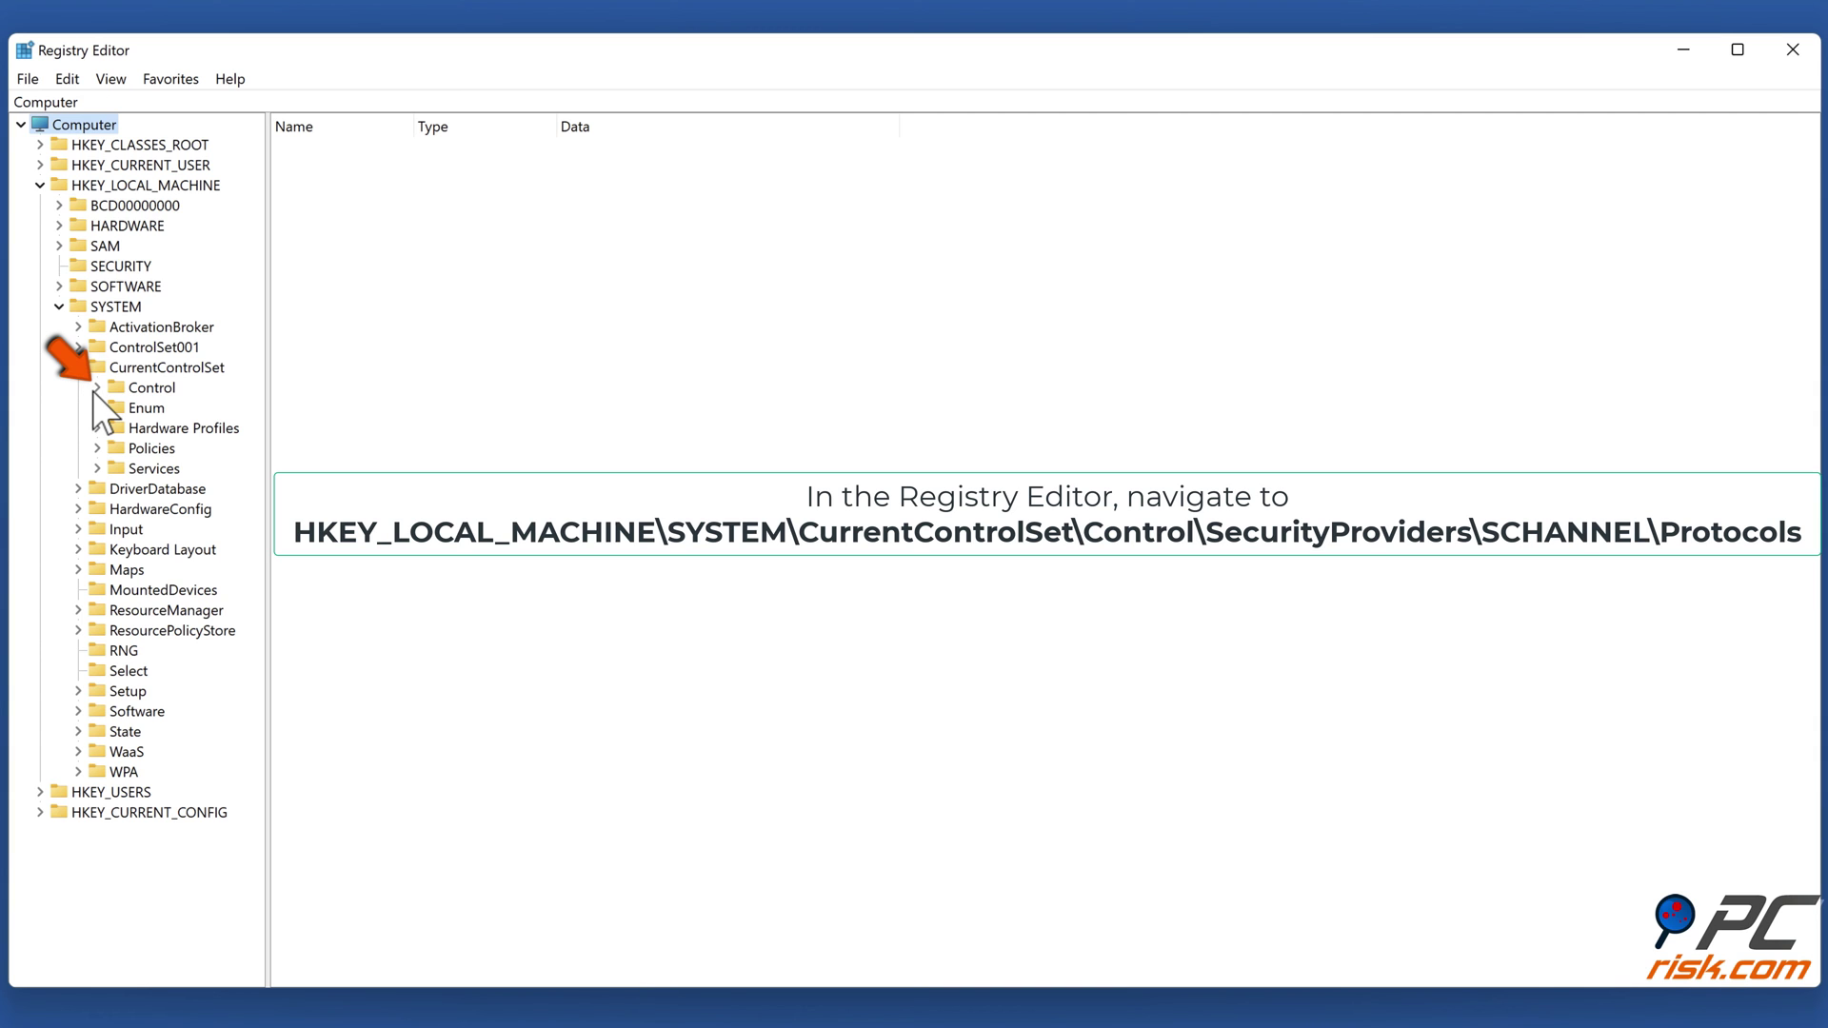
{"action": "left_click", "coordinate": [95, 389]}
{"action": "scroll", "coordinate": [94, 391], "scroll_direction": "down", "scroll_amount": 20}
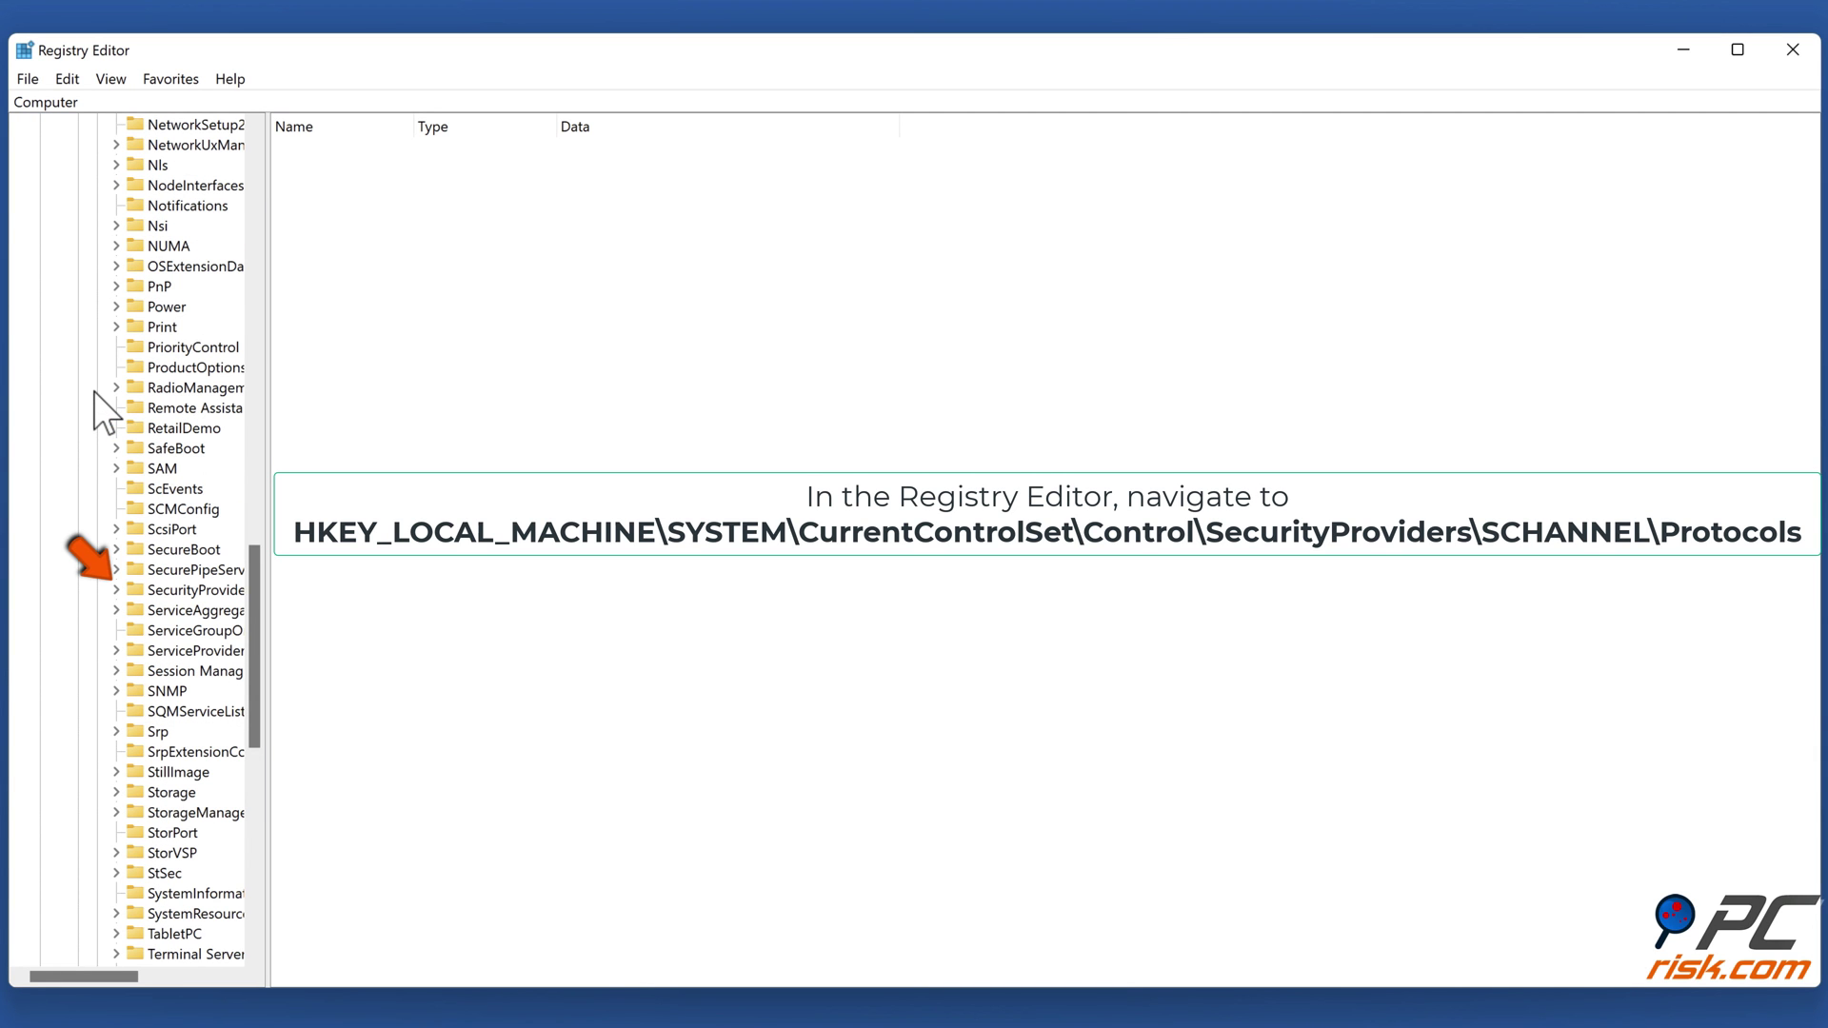
{"action": "left_click", "coordinate": [116, 591]}
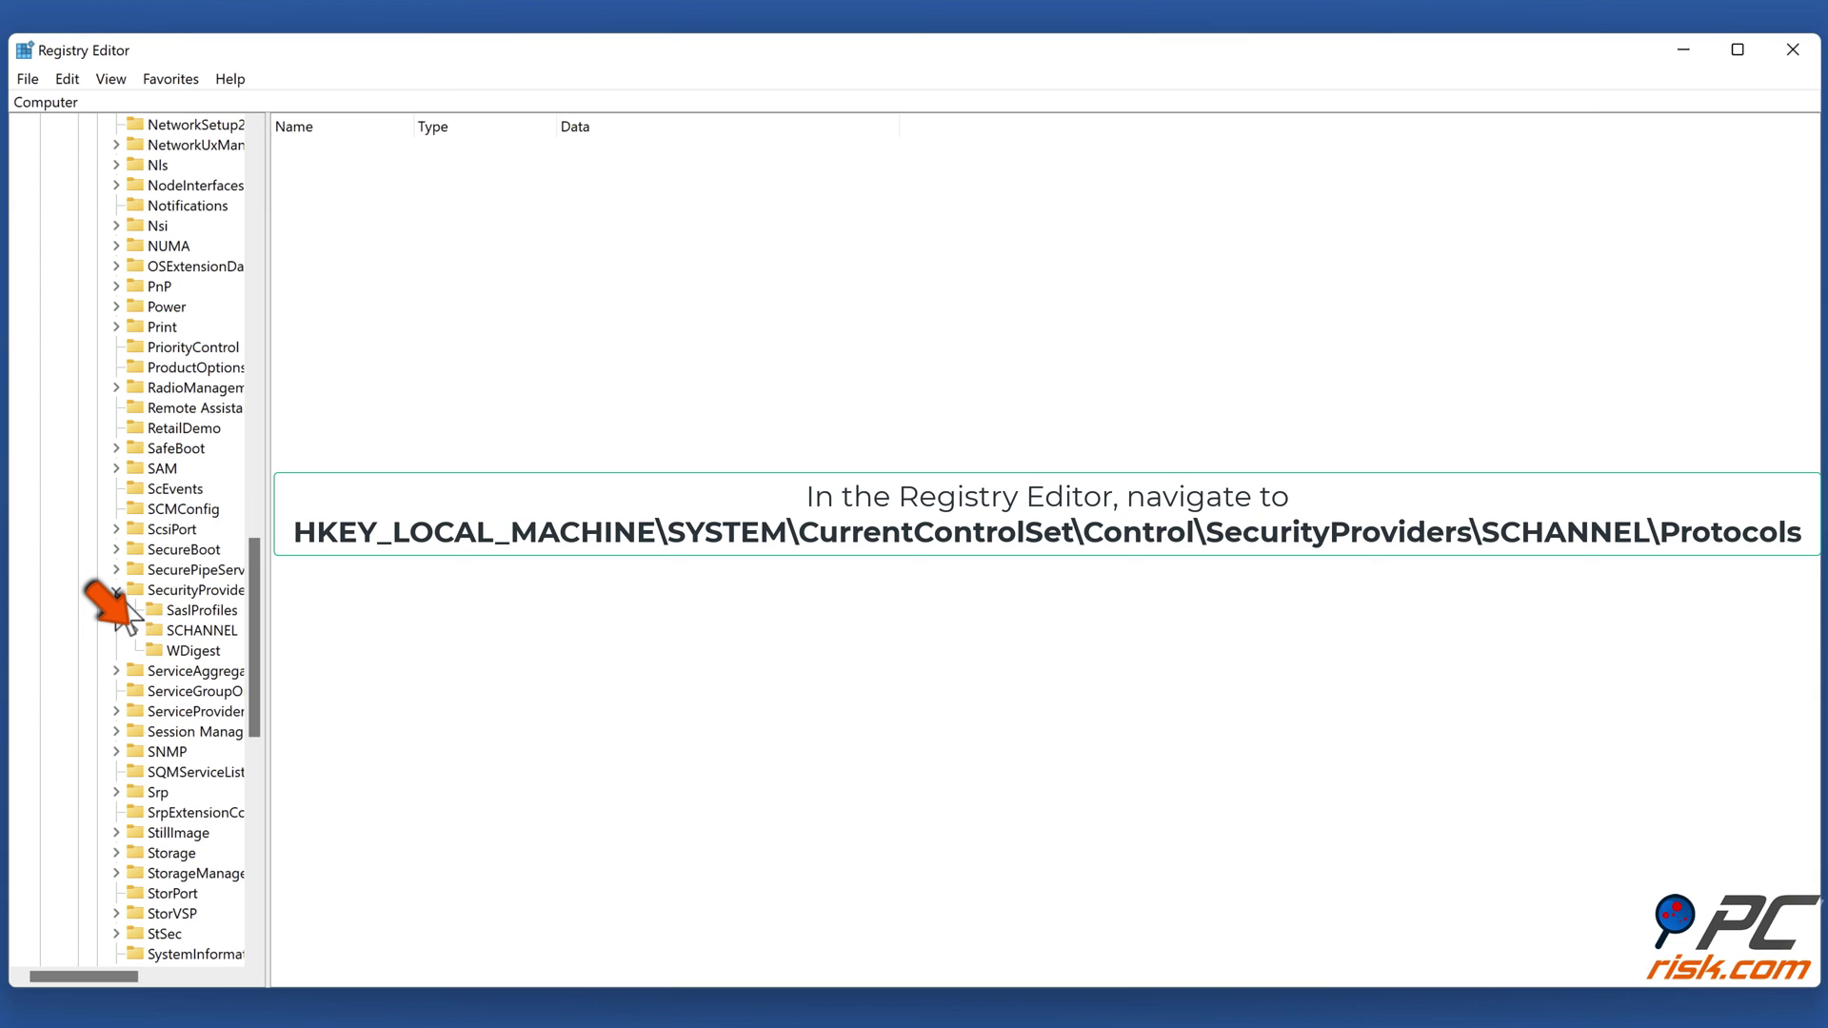
{"action": "left_click", "coordinate": [135, 631]}
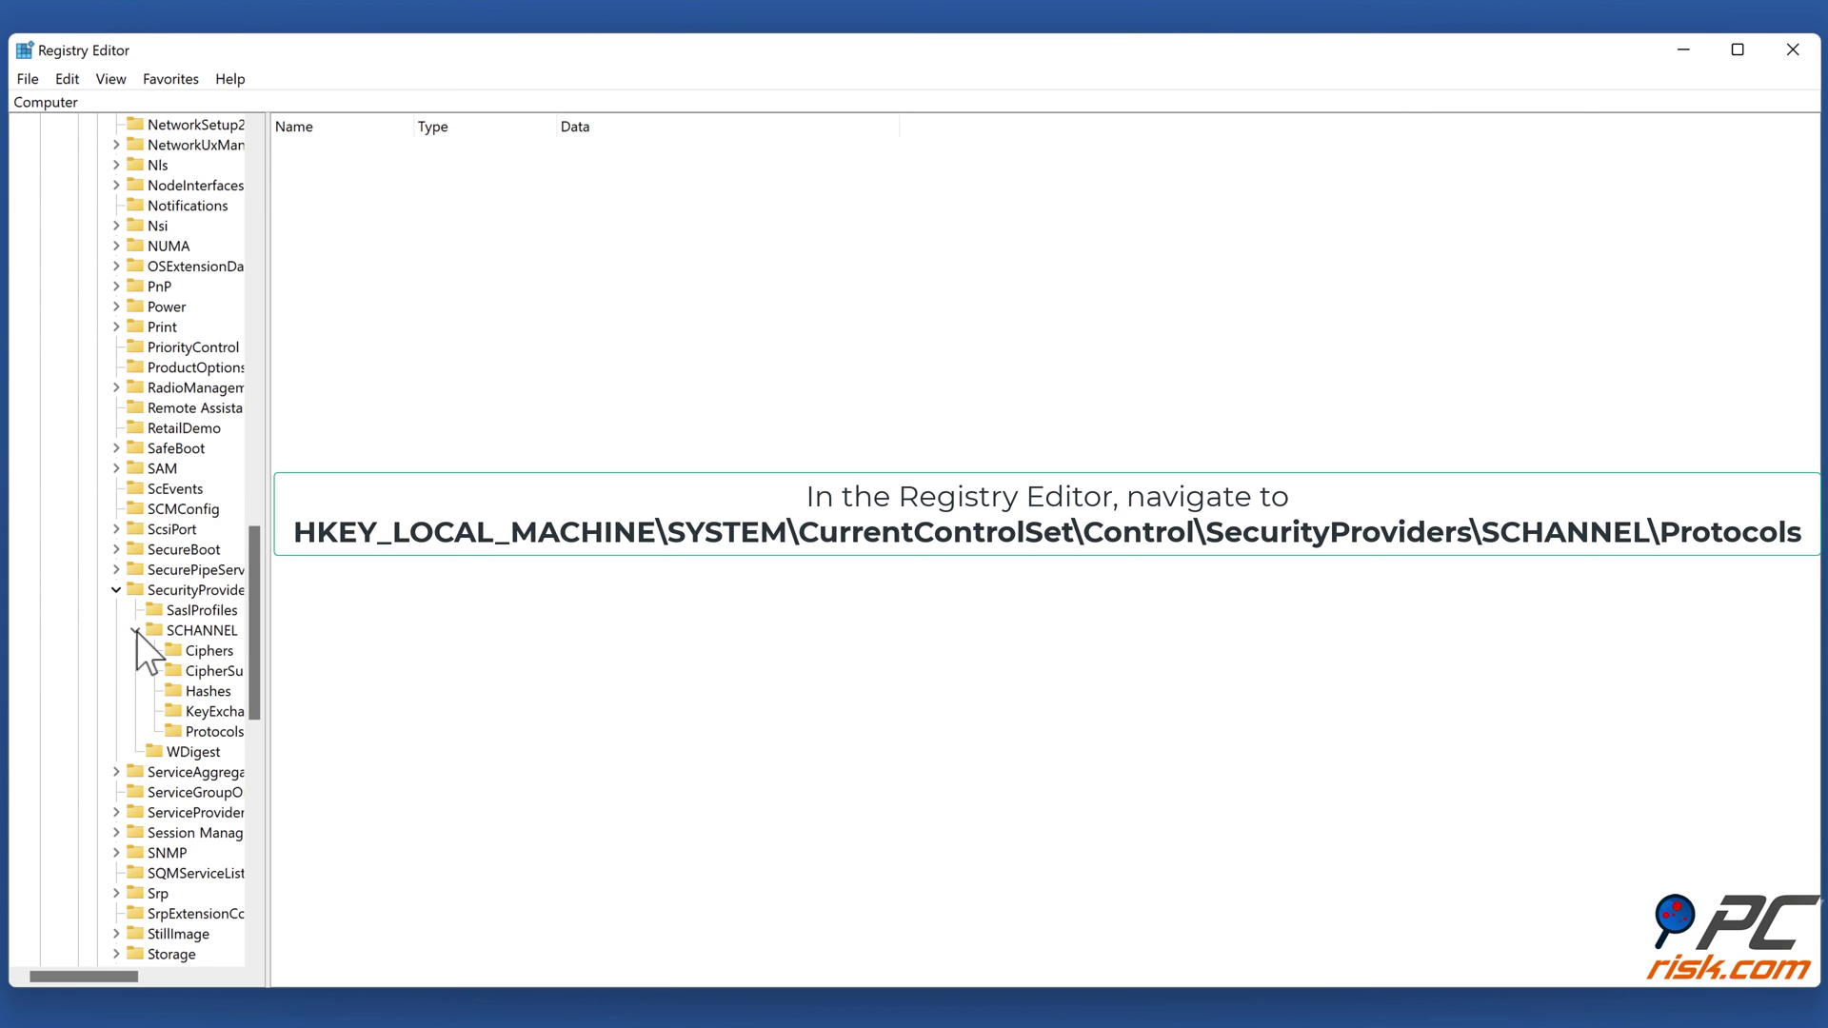
{"action": "scroll", "coordinate": [135, 632], "scroll_direction": "down", "scroll_amount": 3}
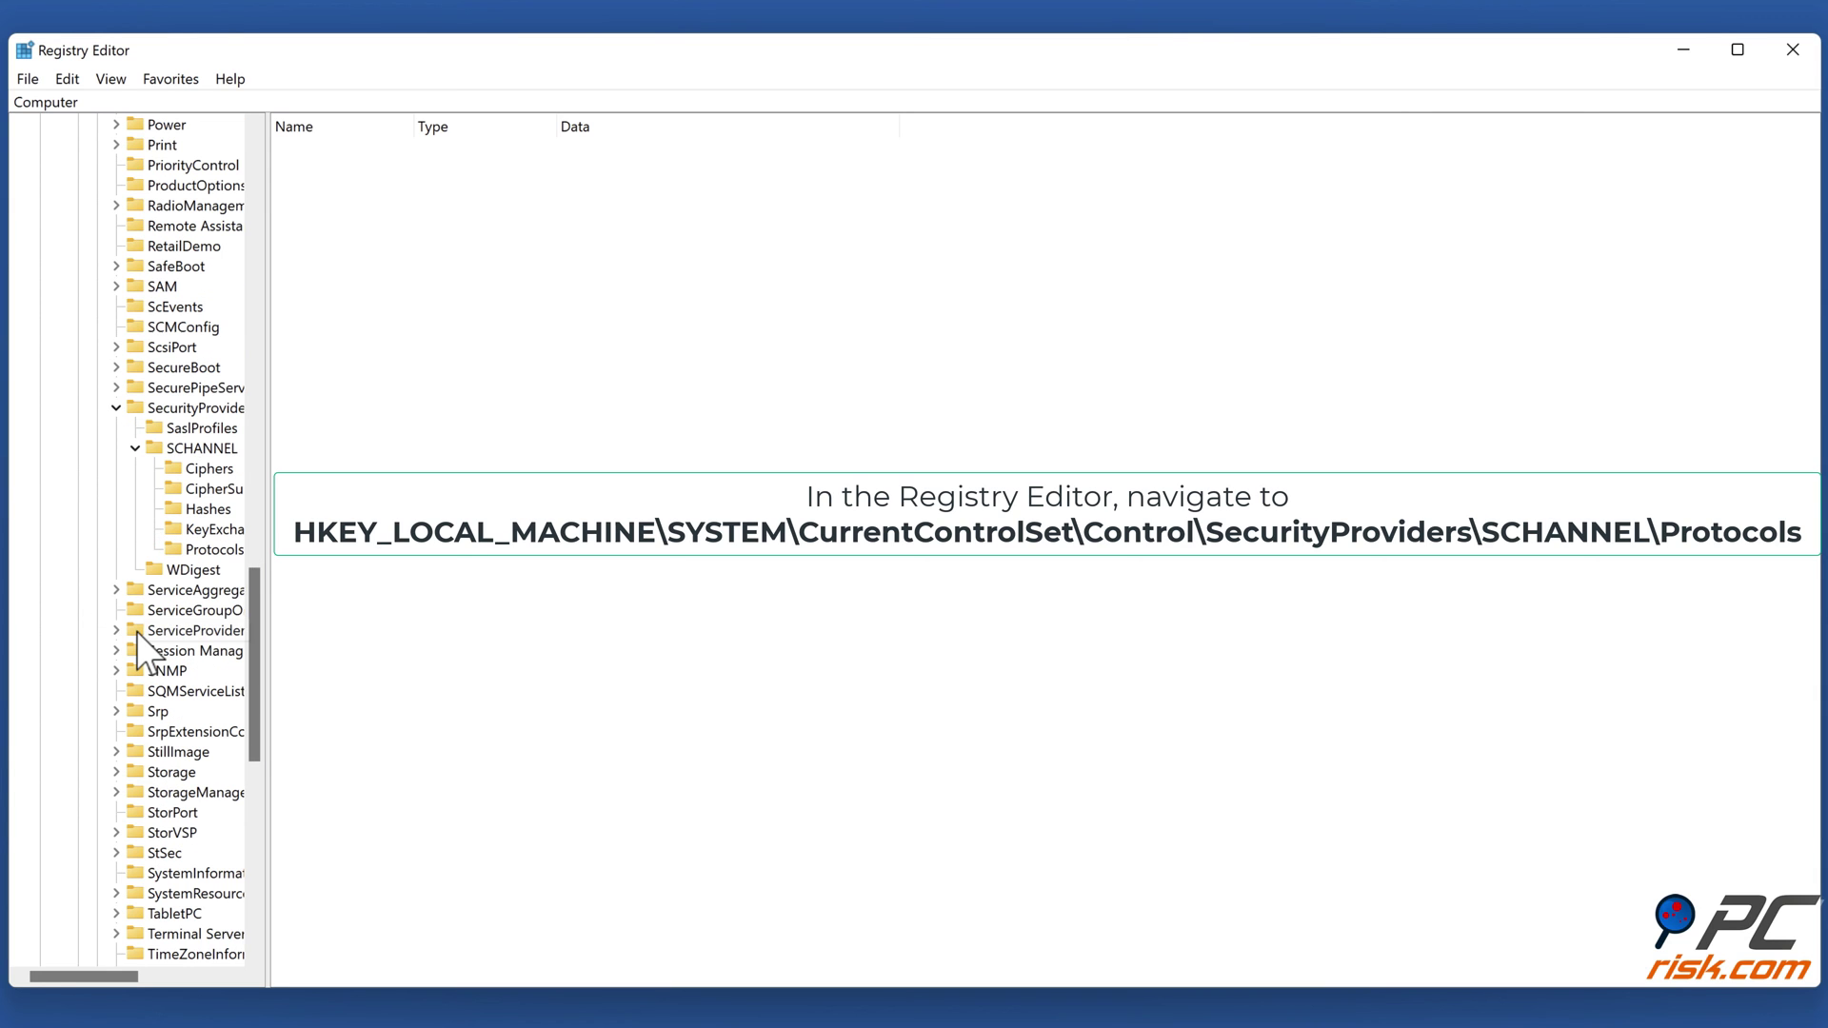
{"action": "left_click", "coordinate": [174, 550]}
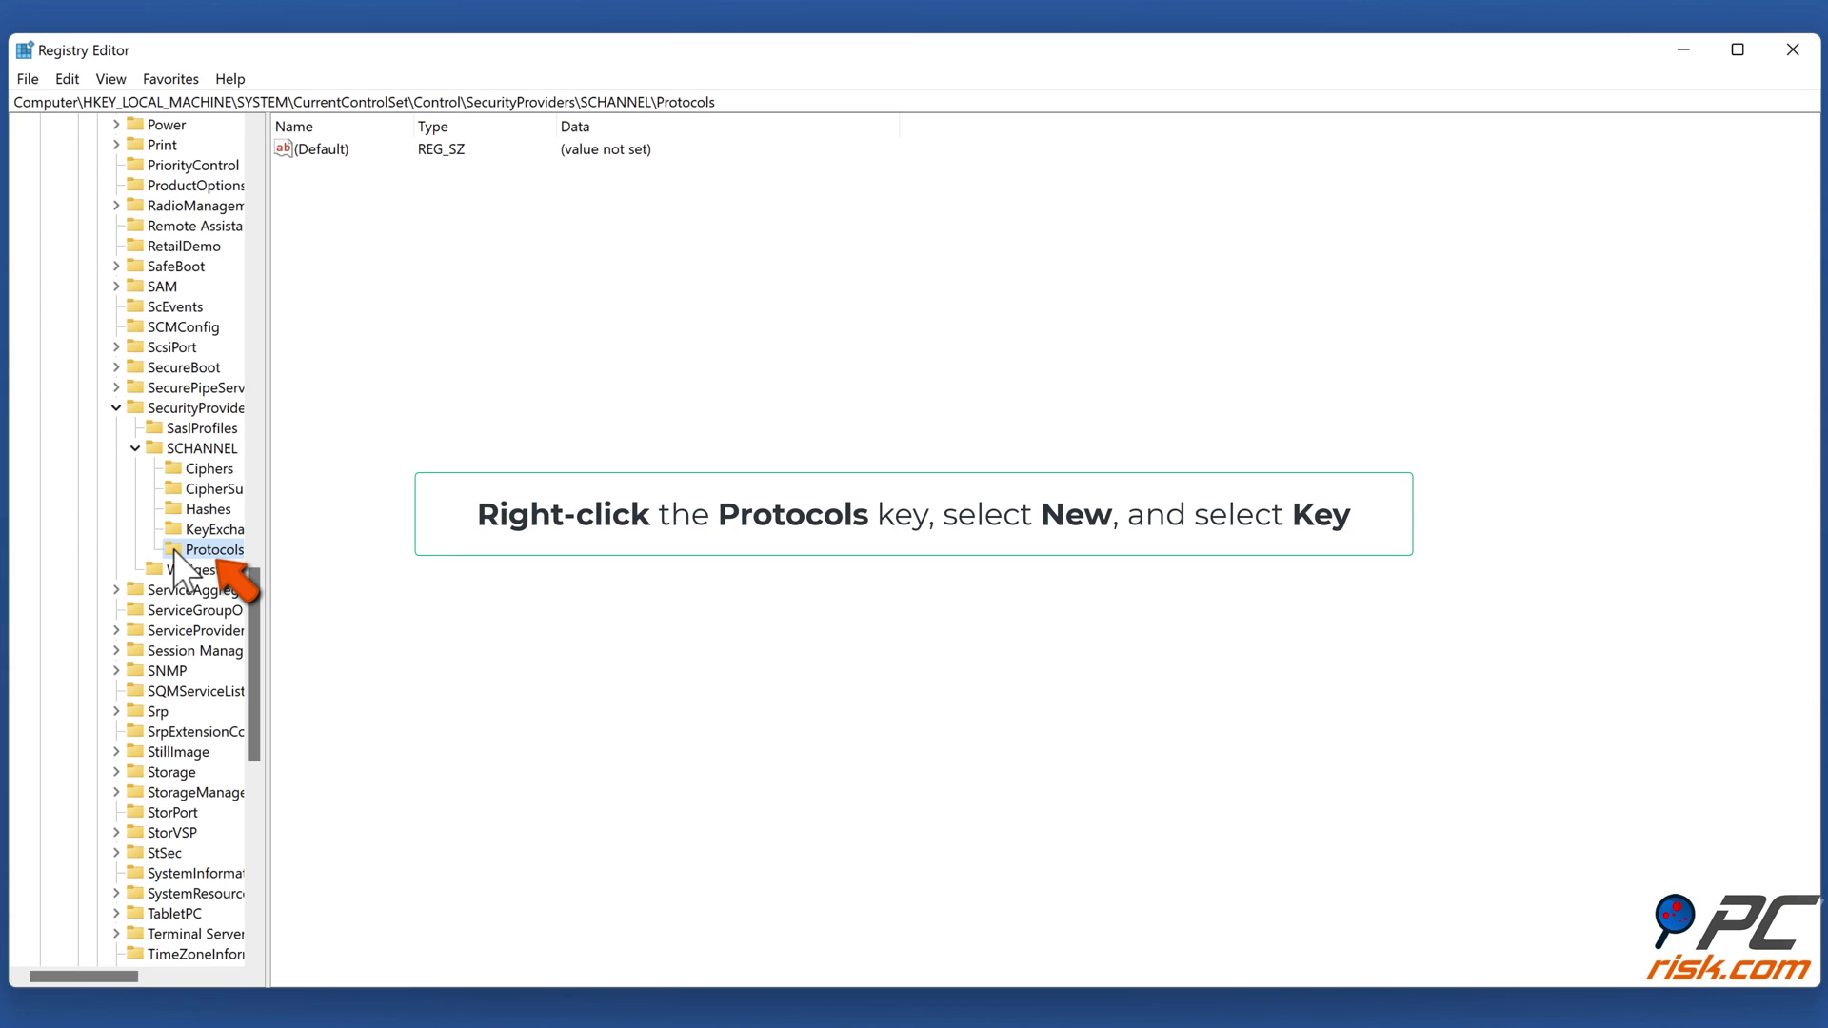
Create a new key named TLS 1.2 under Protocols
{"action": "right_click", "coordinate": [173, 550]}
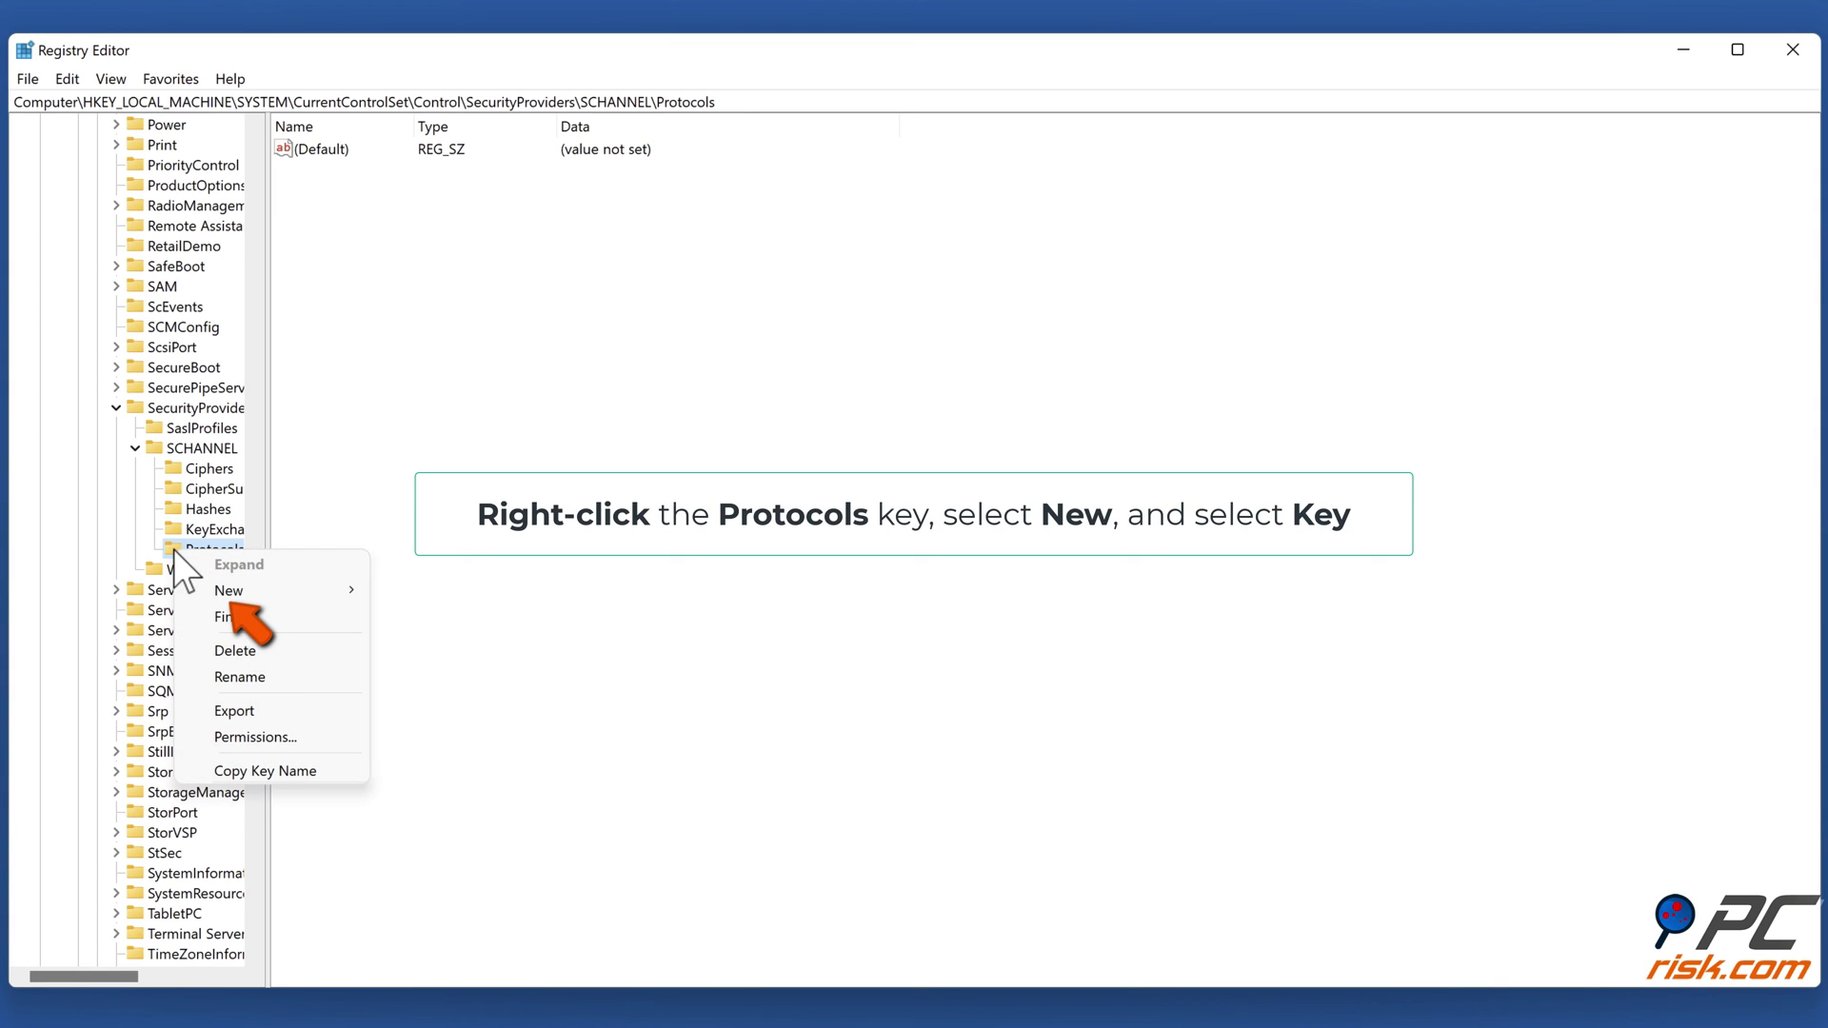
{"action": "left_click", "coordinate": [238, 598]}
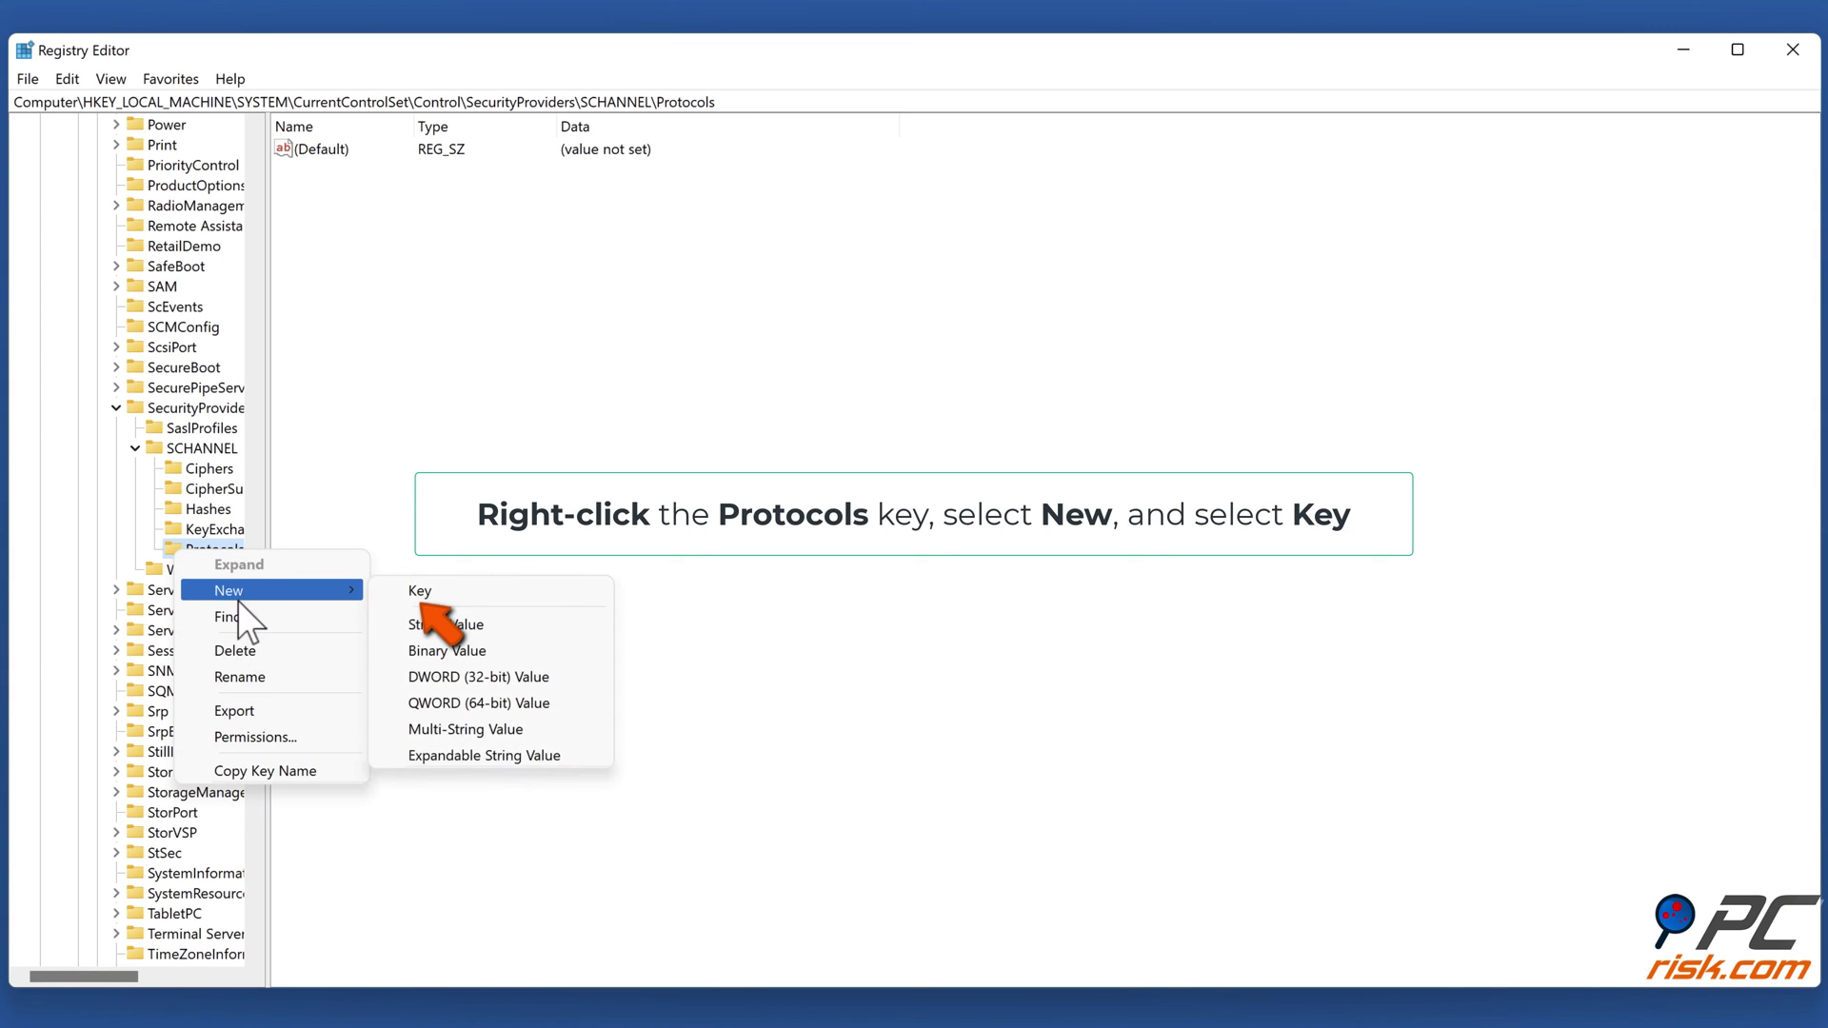
{"action": "left_click", "coordinate": [427, 594]}
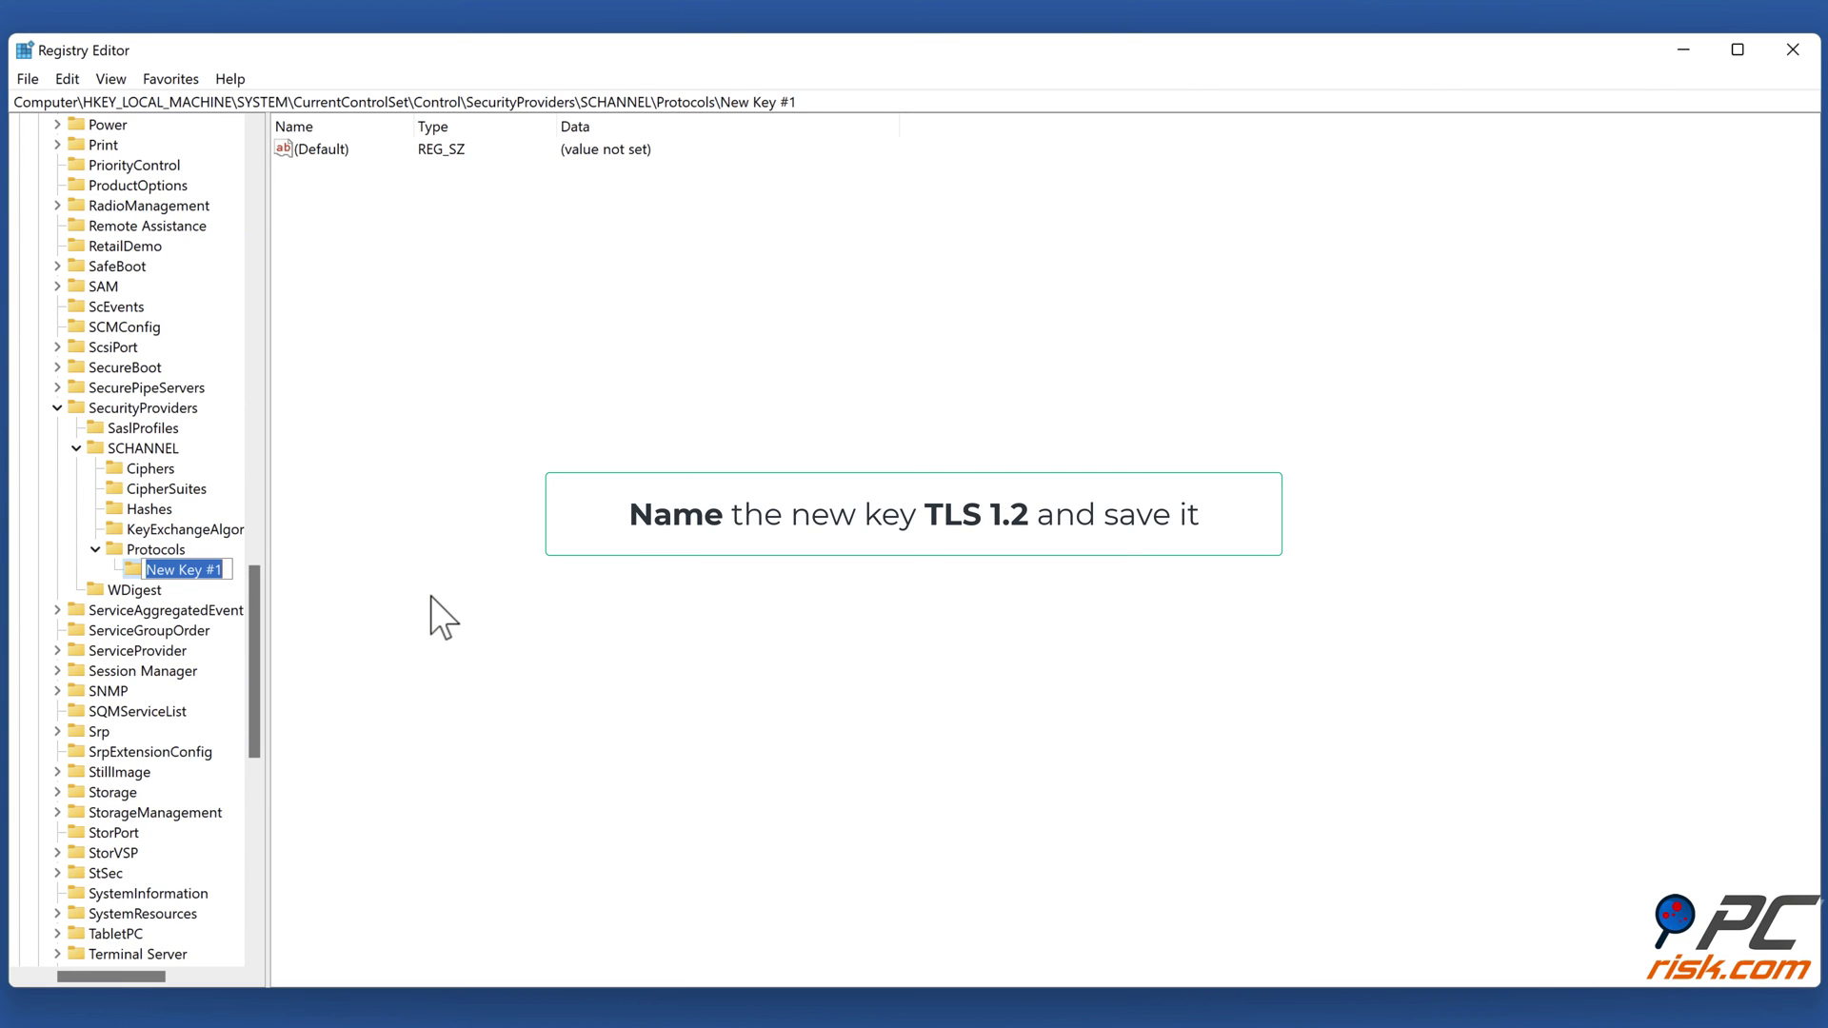
{"action": "type", "text": "TLS 1.2"}
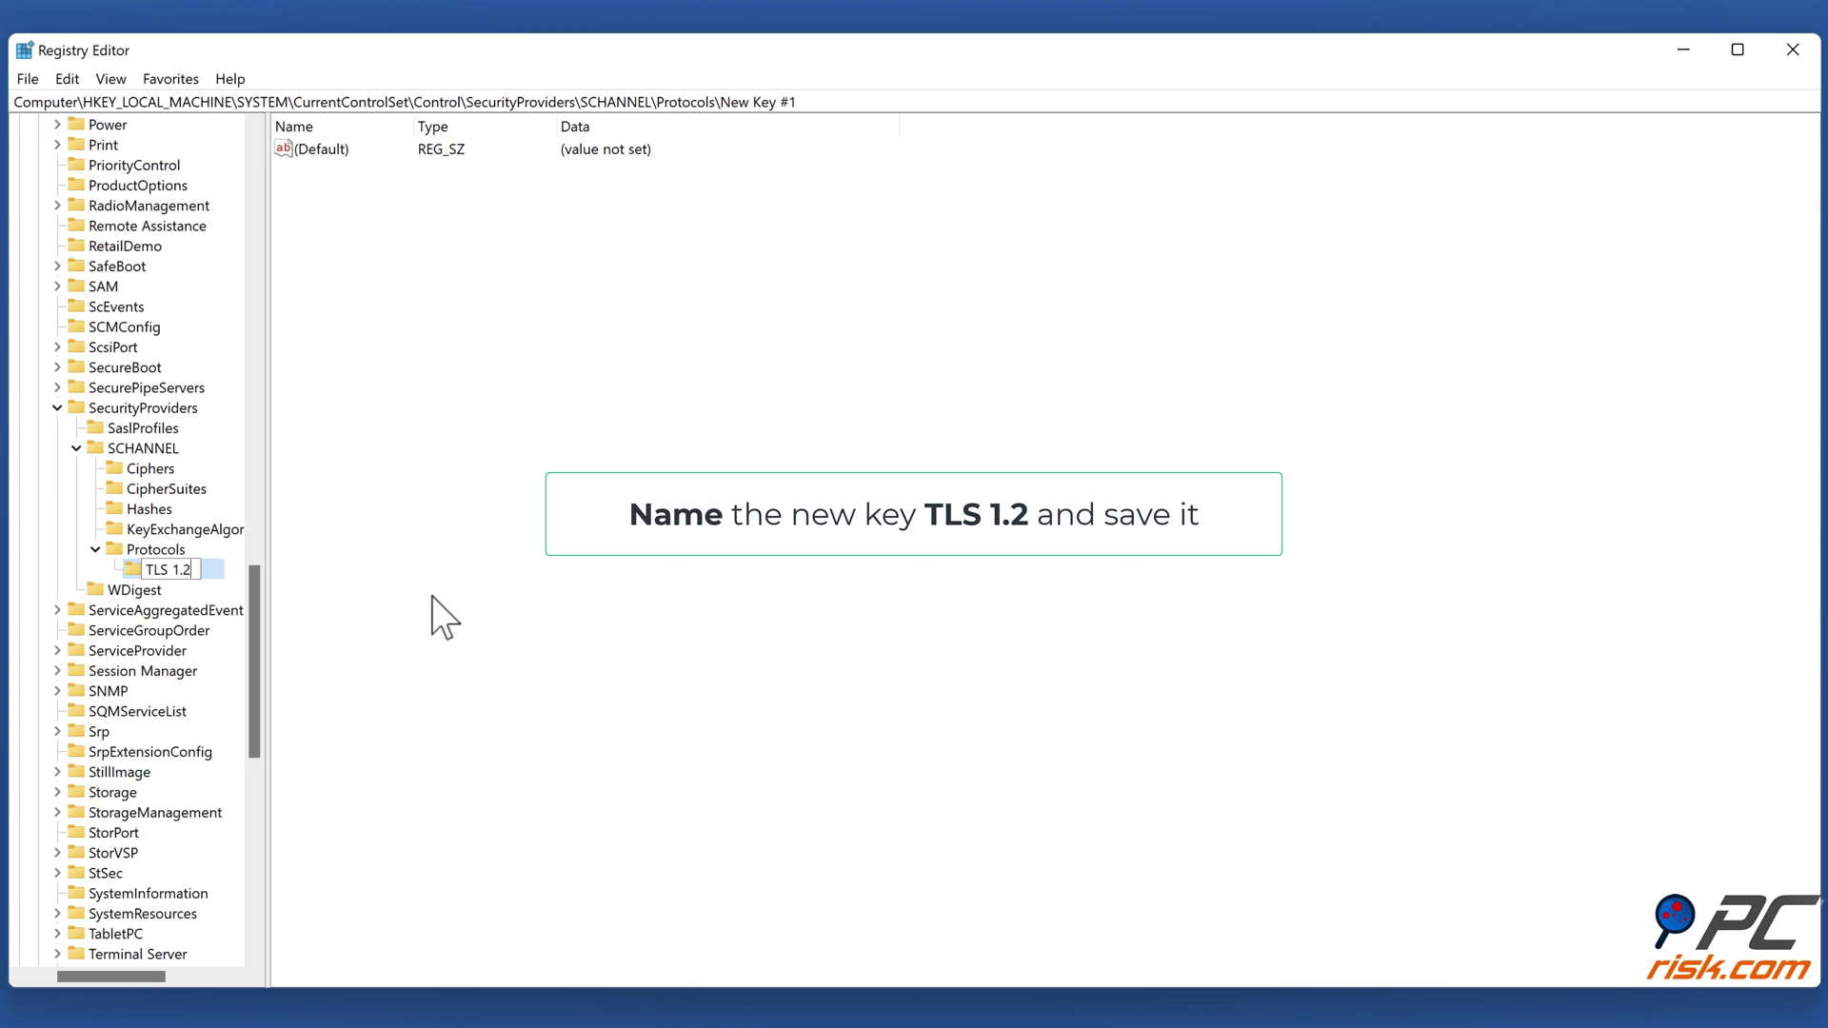
{"action": "key", "text": "Return"}
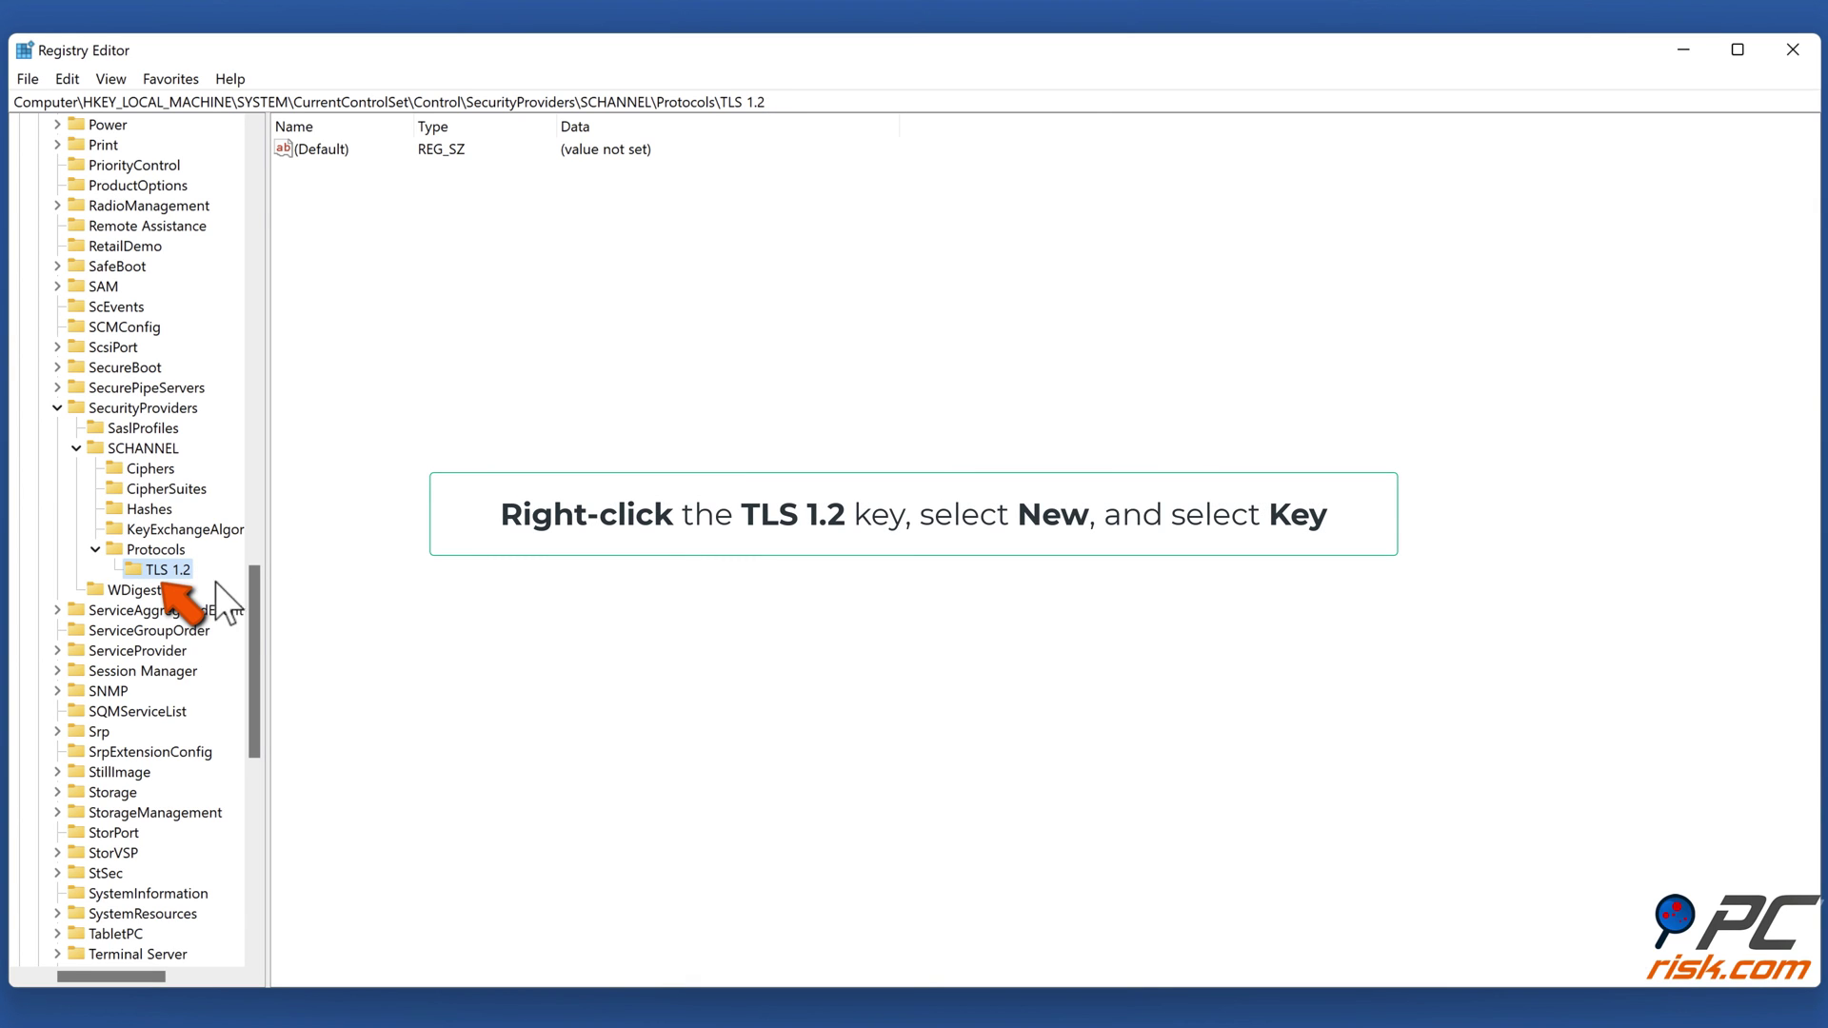
Create a subkey named Client under TLS 1.2
{"action": "right_click", "coordinate": [179, 575]}
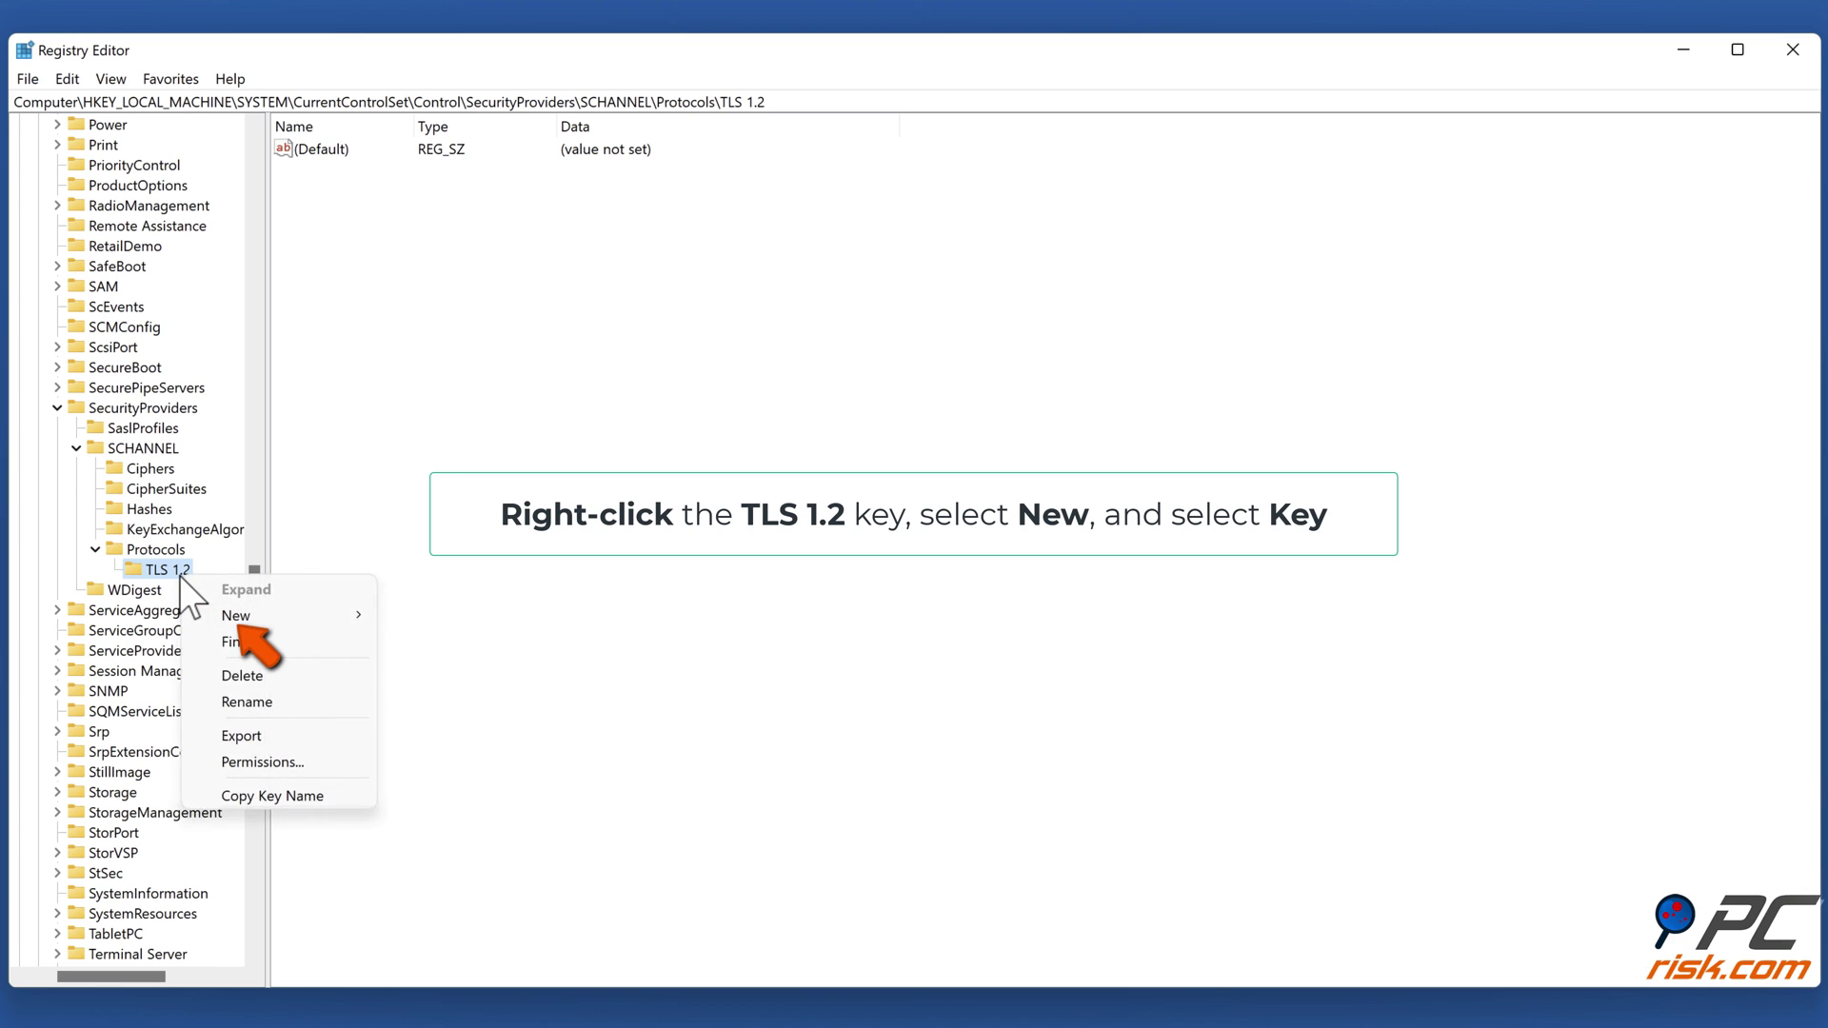
{"action": "mouse_move", "coordinate": [262, 619]}
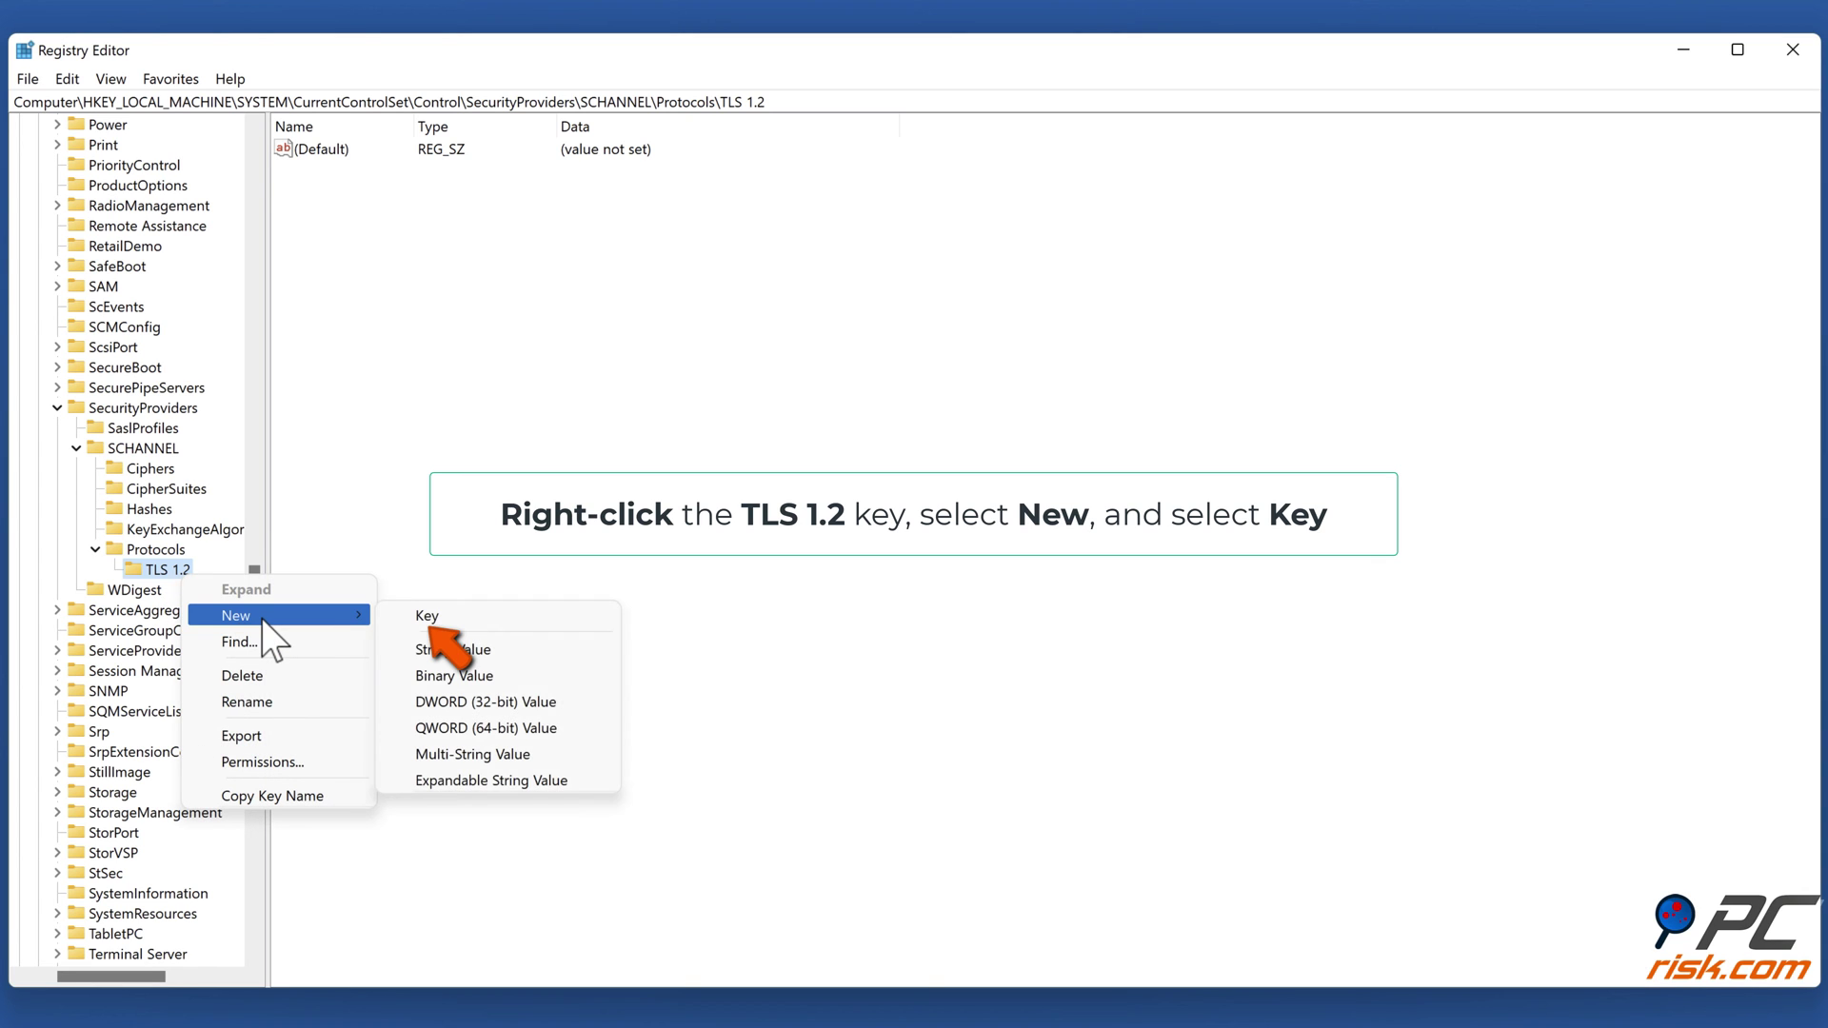
{"action": "left_click", "coordinate": [424, 621]}
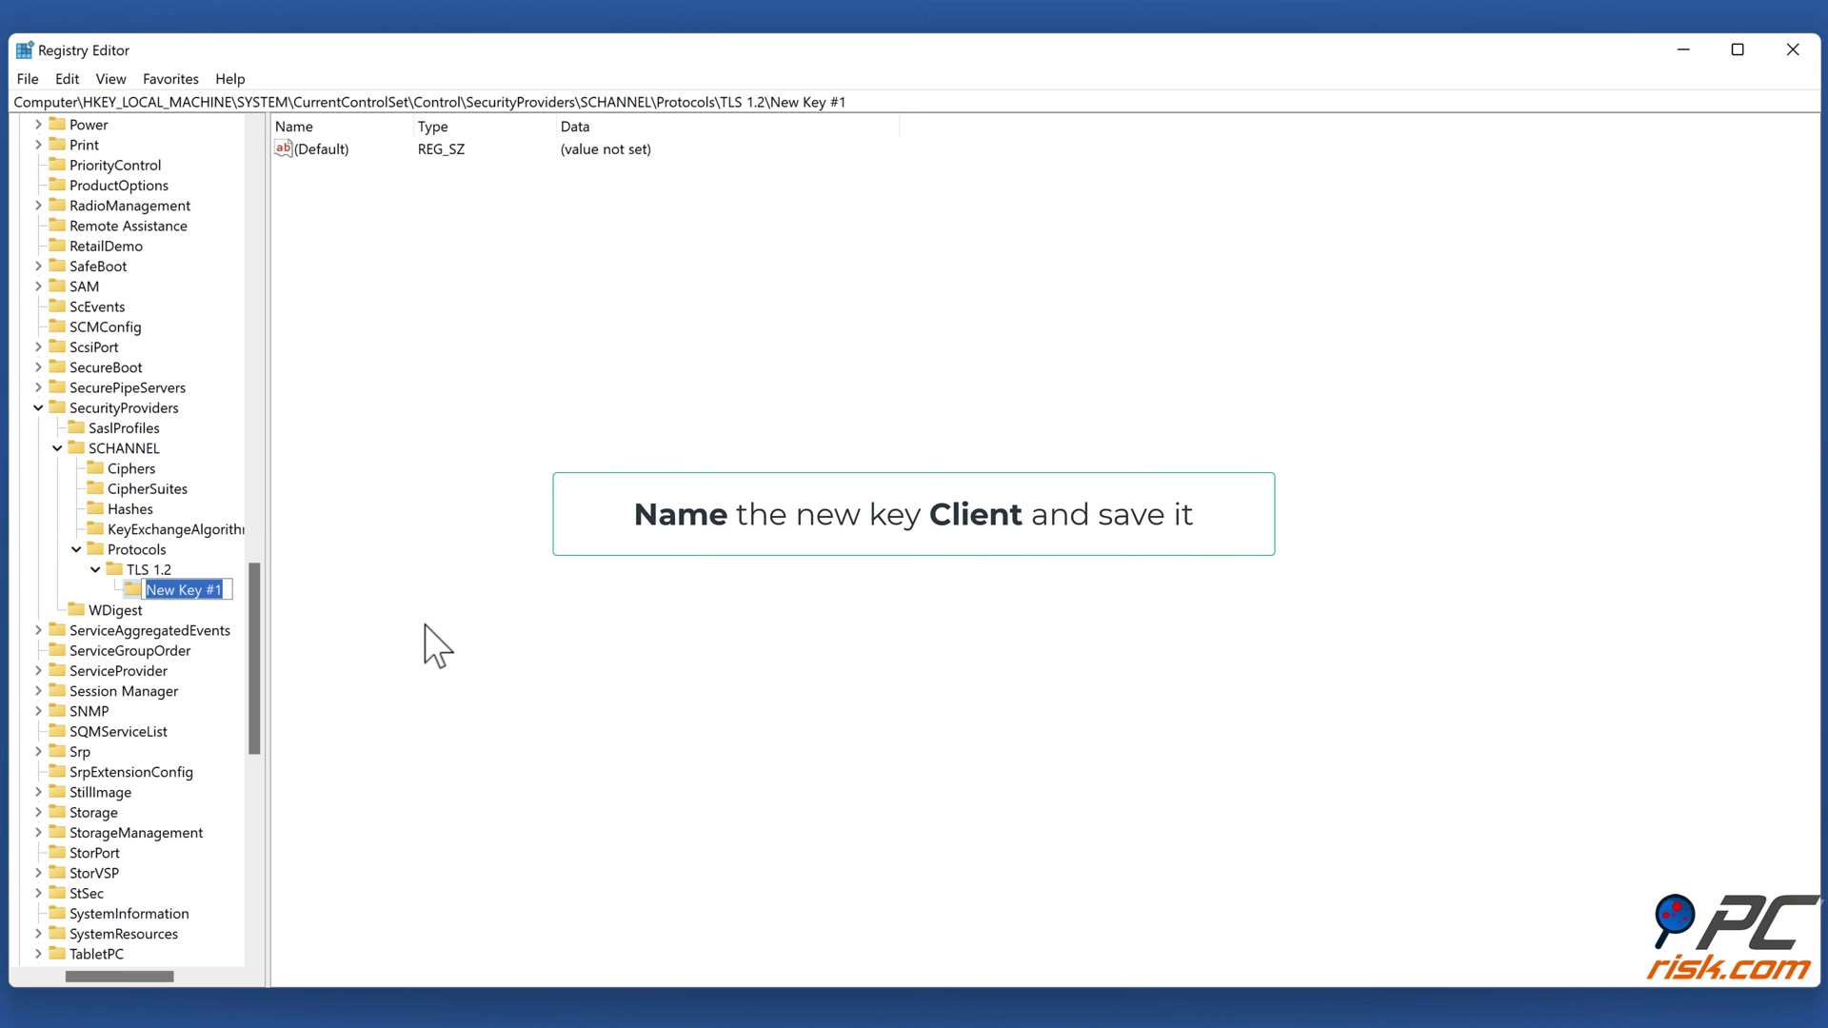
{"action": "type", "text": "Client"}
{"action": "key", "text": "Return"}
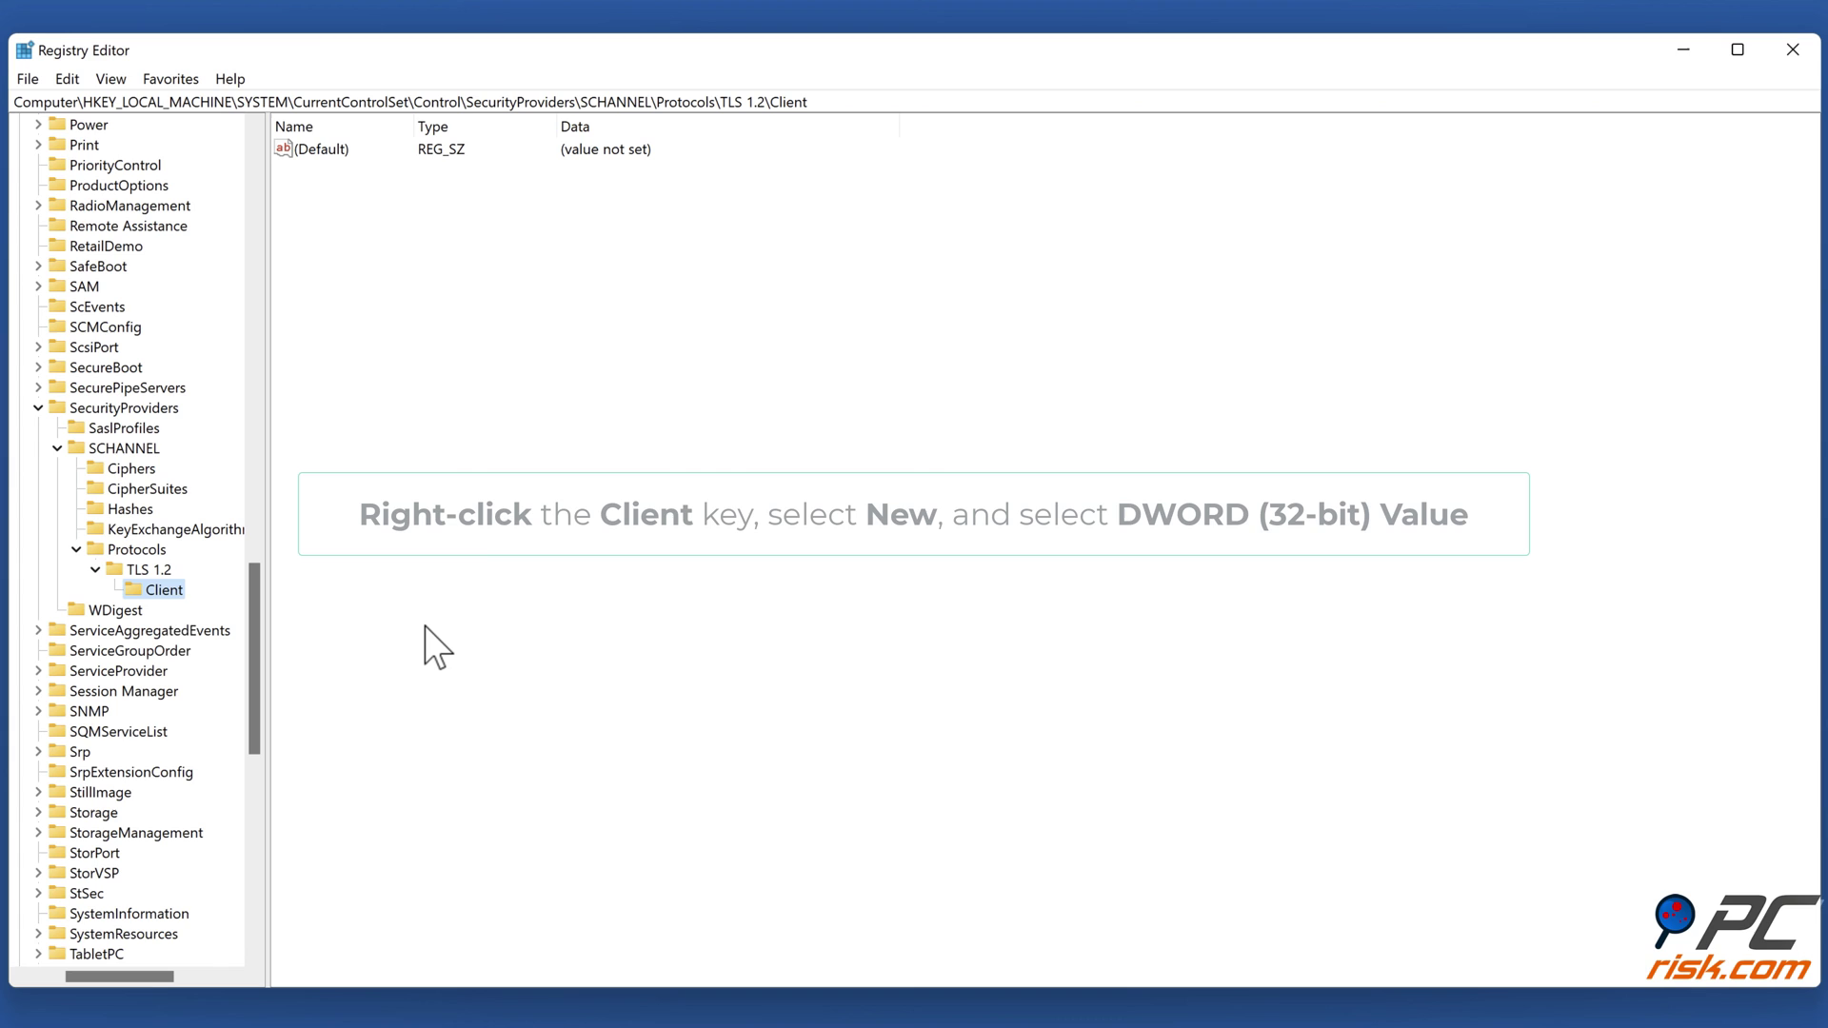
Create a DWORD (32-bit) value DisabledByDefault under Client and set its data to 0
{"action": "right_click", "coordinate": [177, 596]}
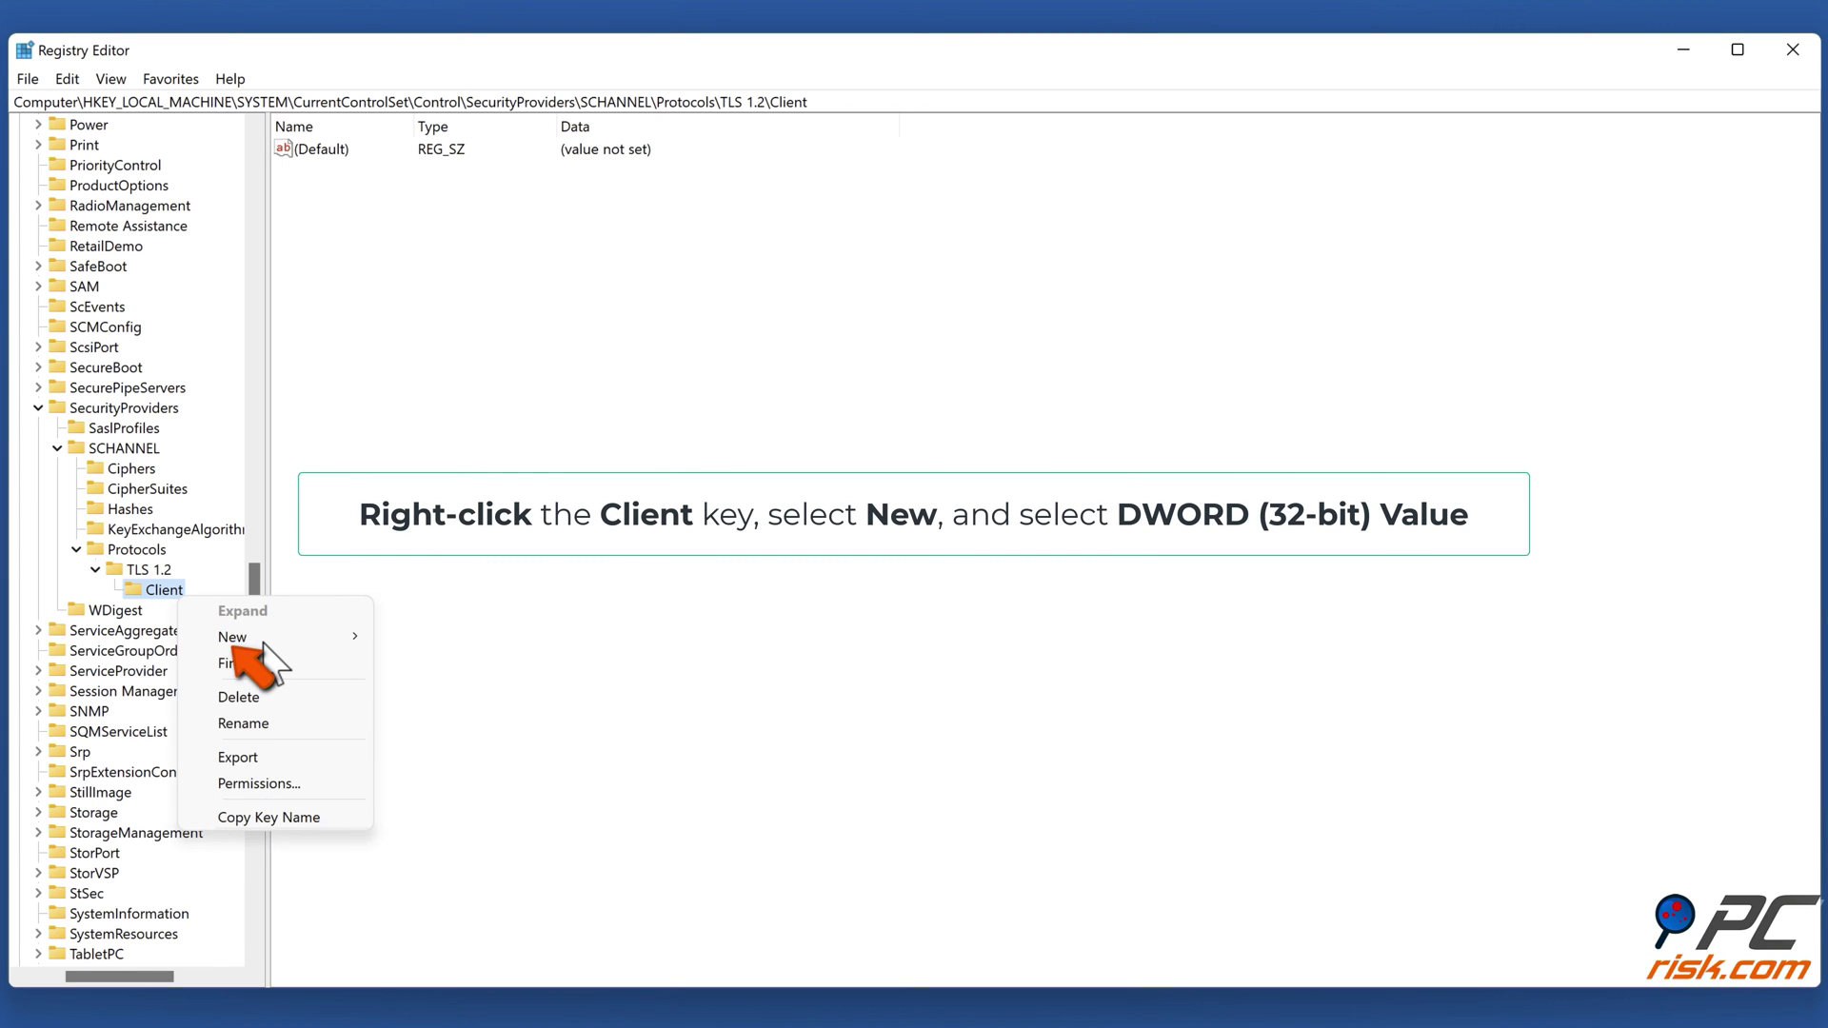
{"action": "mouse_move", "coordinate": [265, 644]}
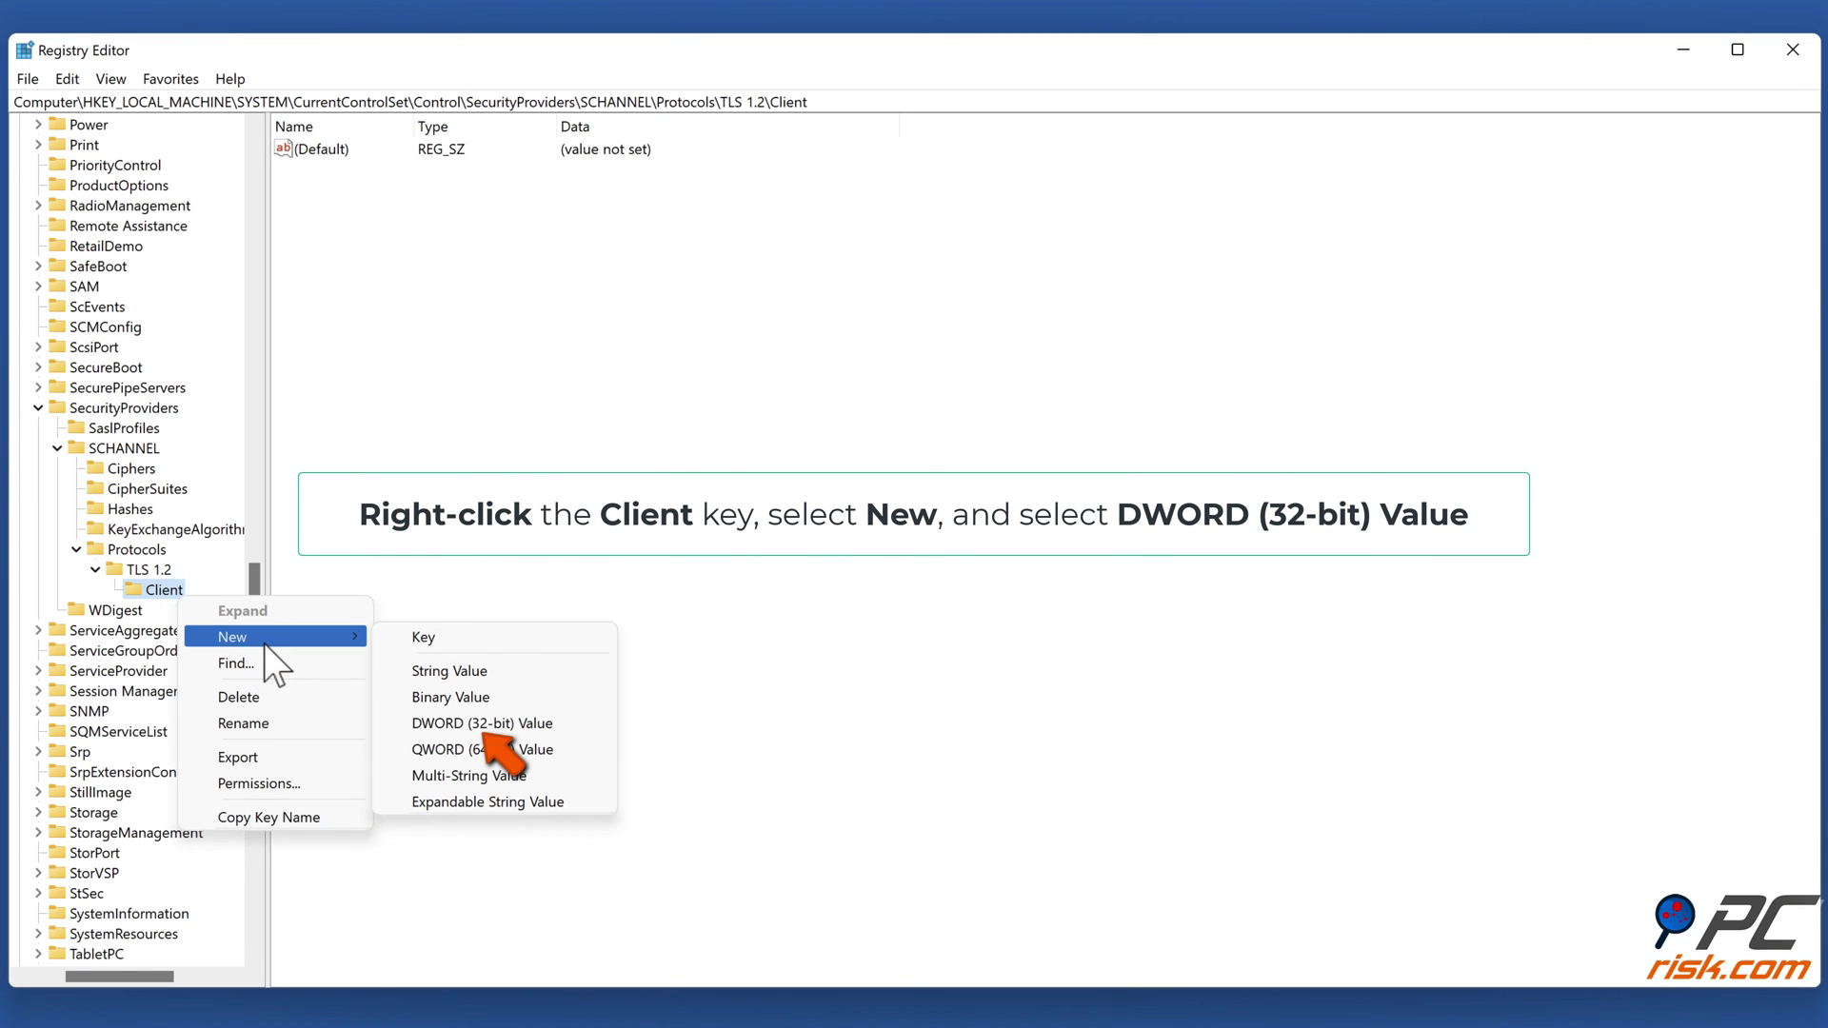
{"action": "left_click", "coordinate": [488, 729]}
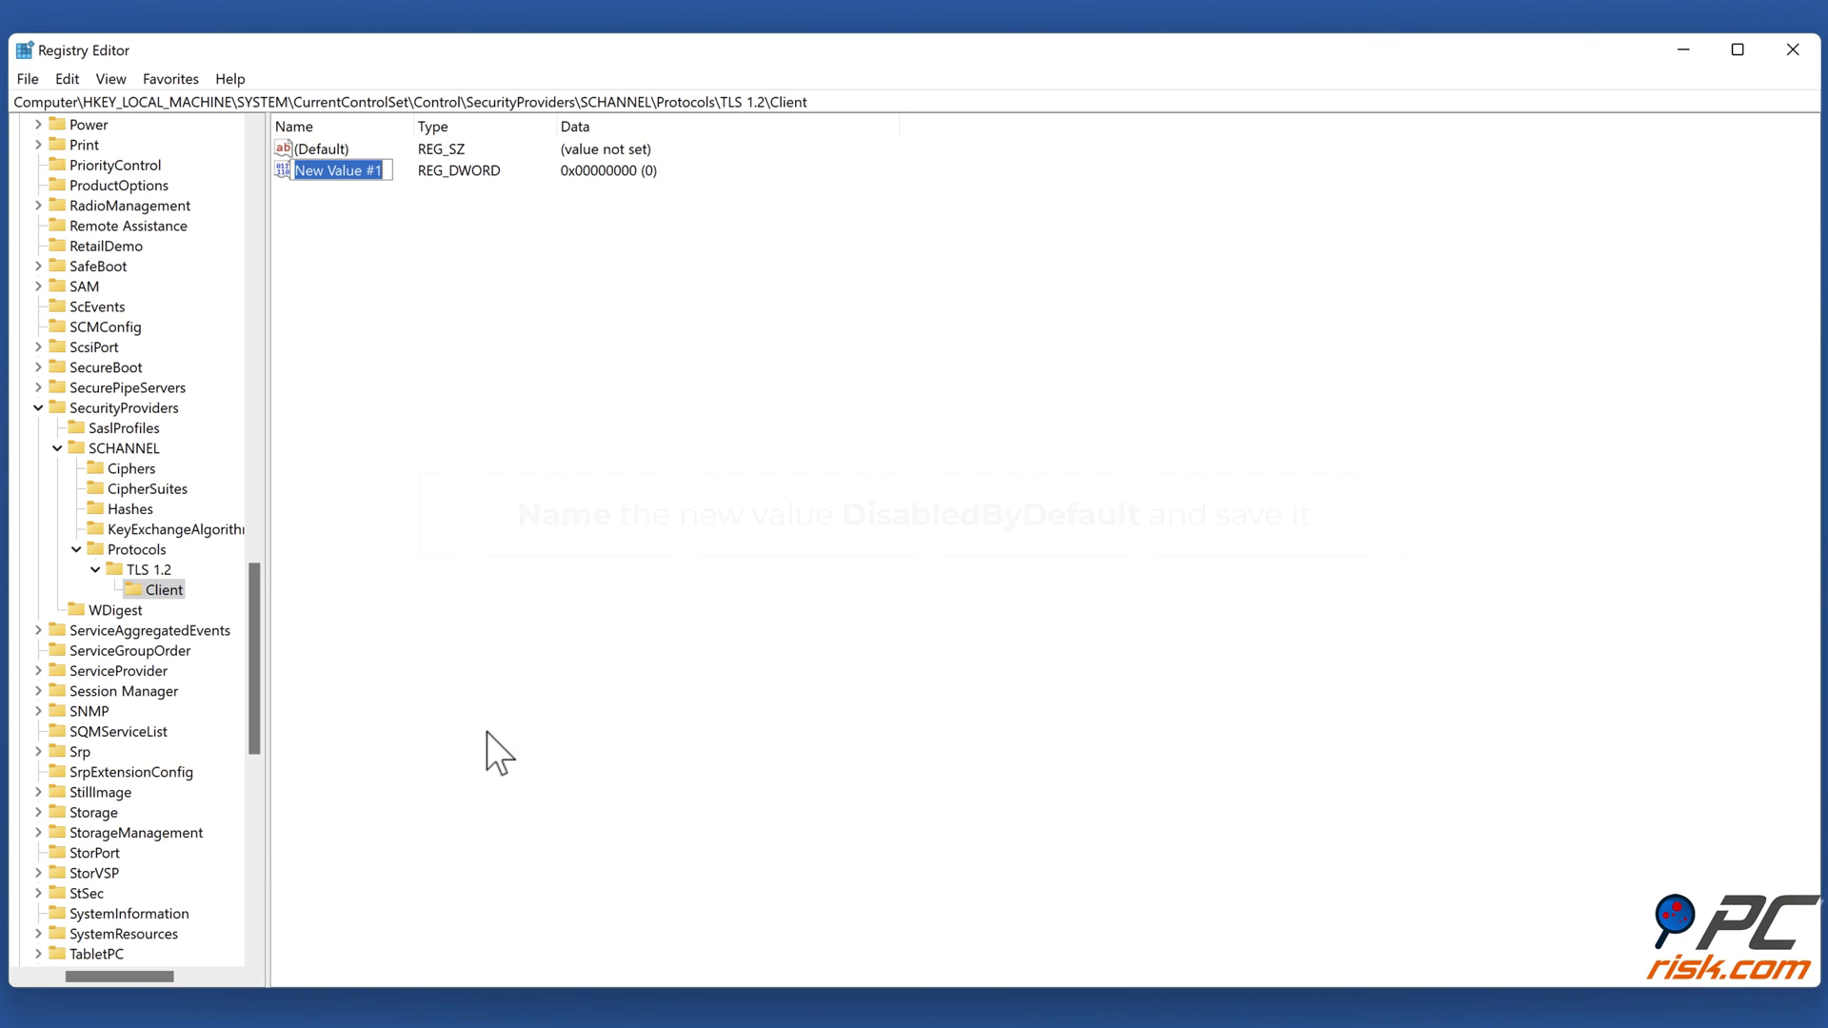
{"action": "type", "text": "Disa"}
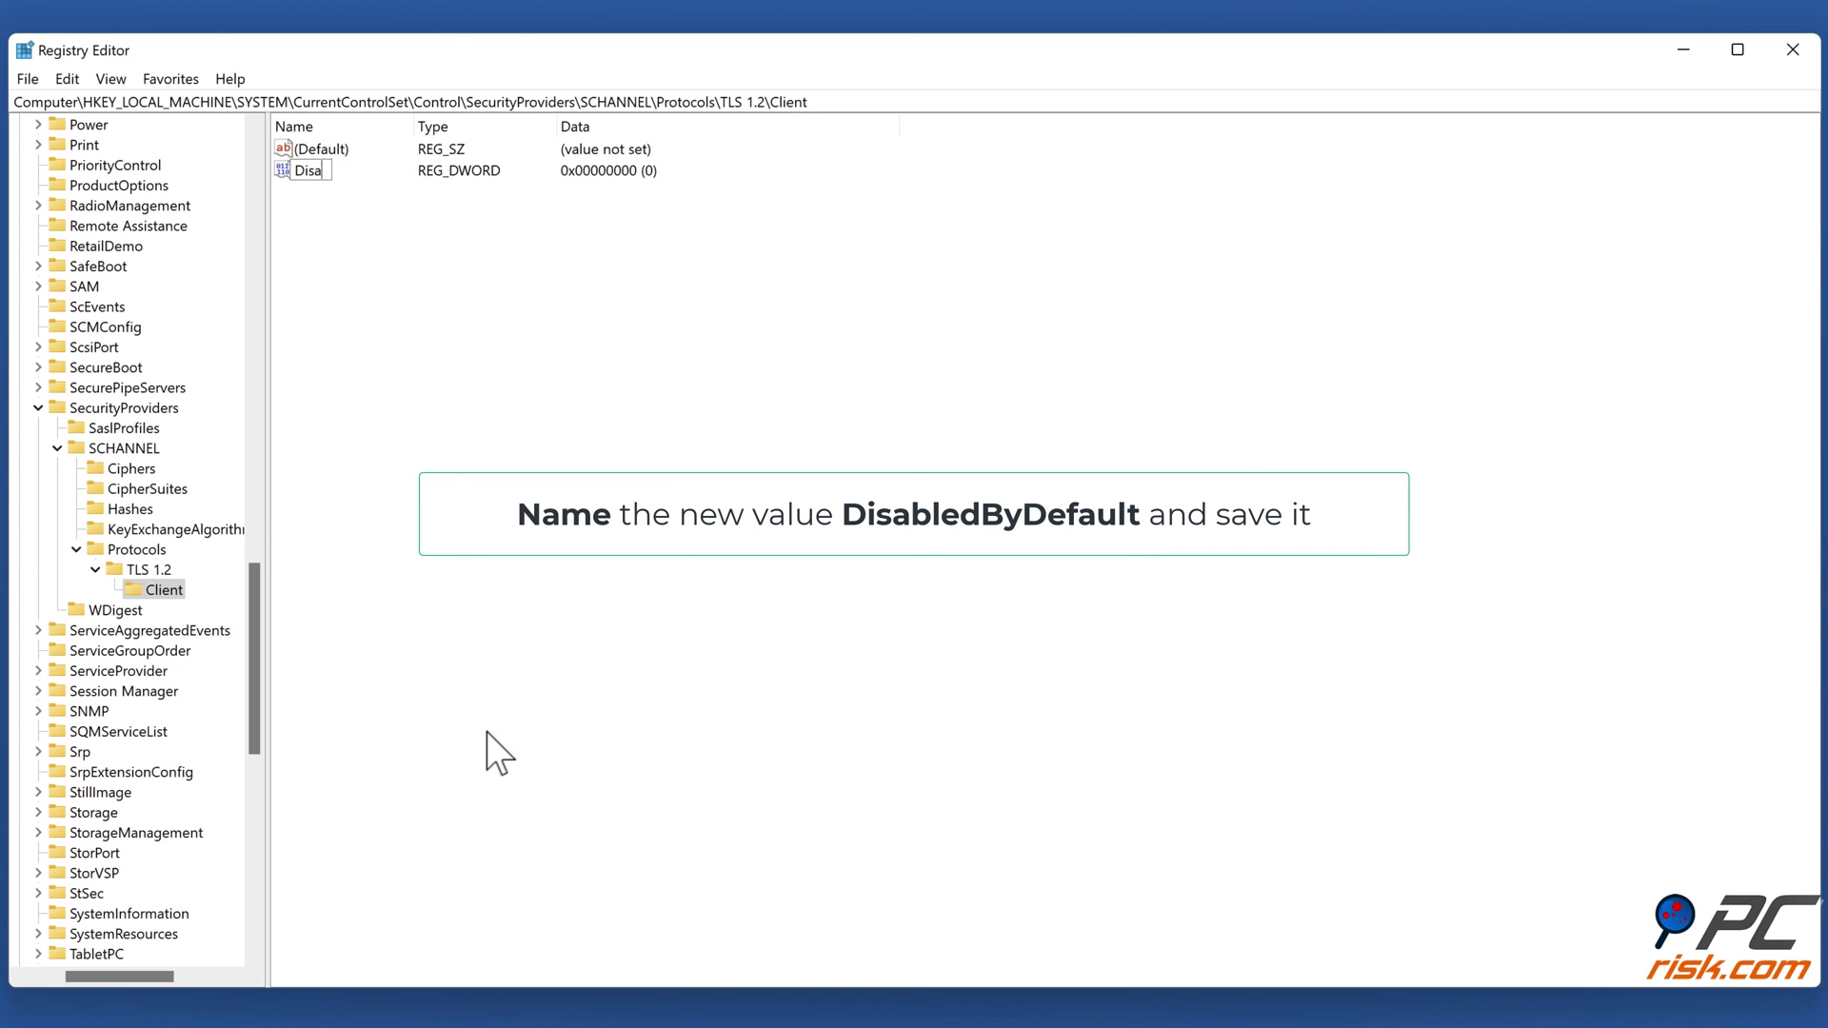
{"action": "type", "text": "bledByDefault"}
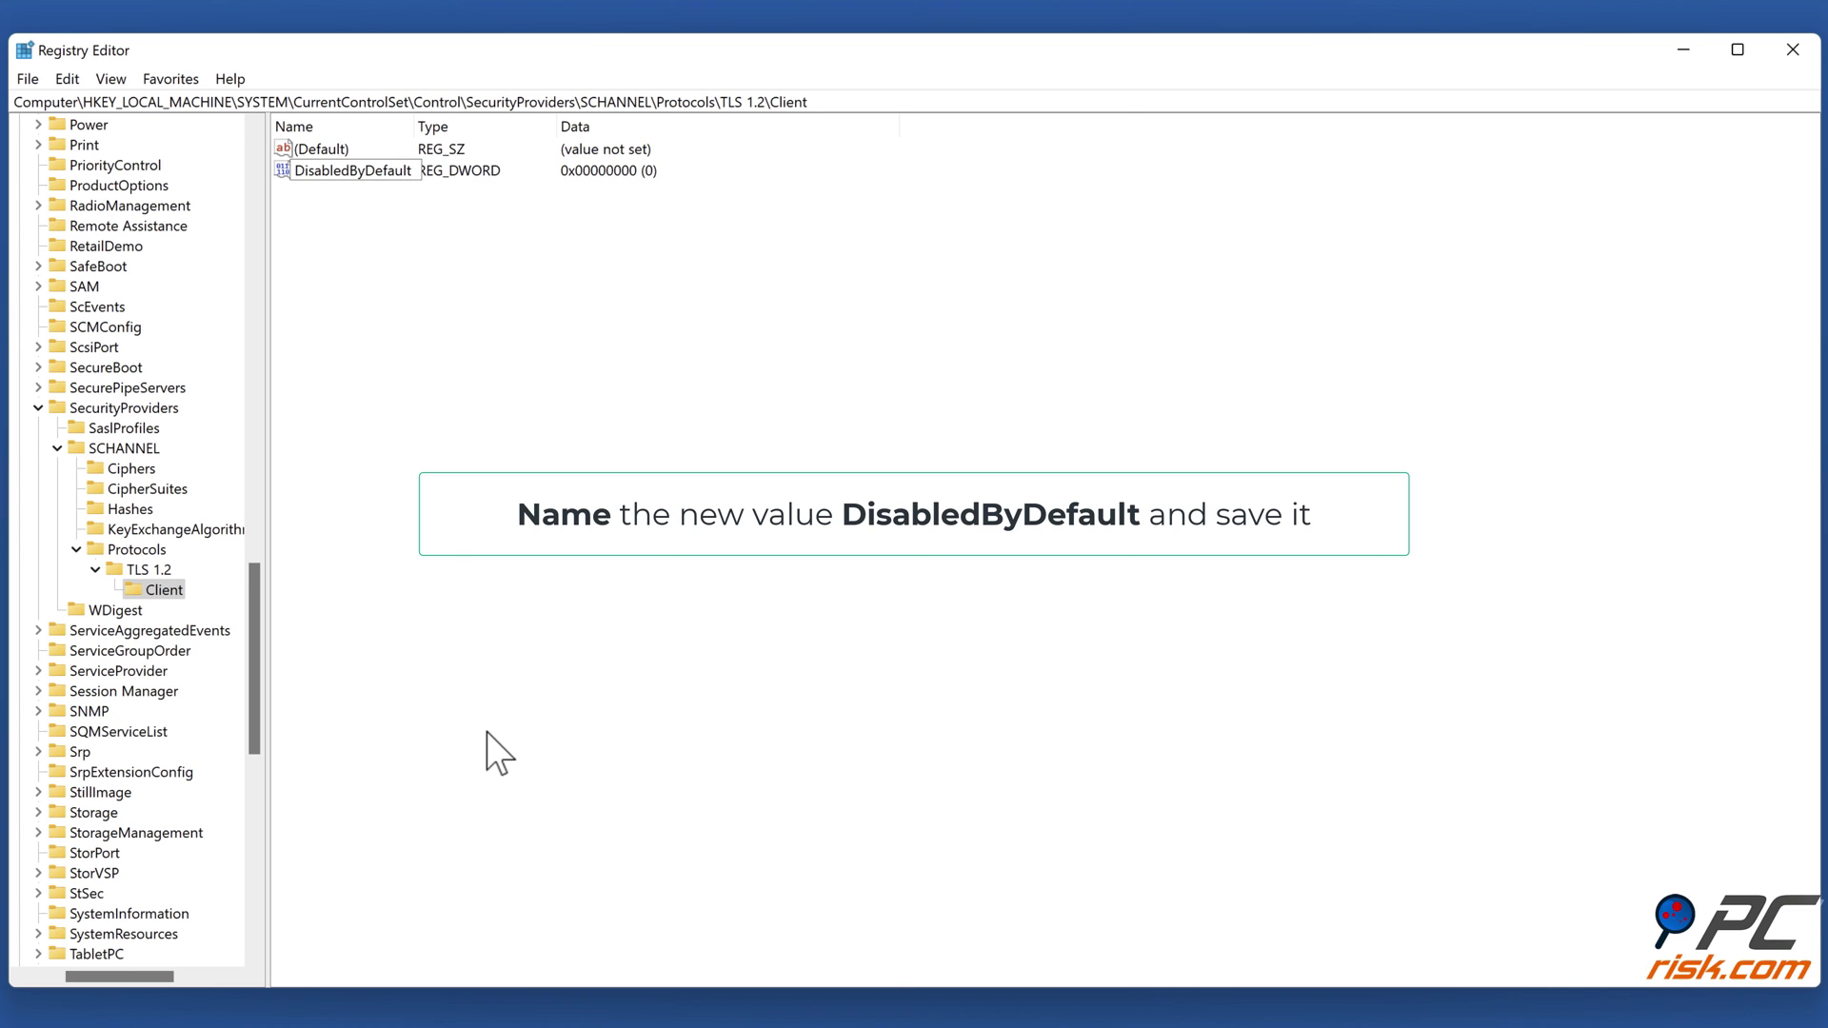
{"action": "key", "text": "Return"}
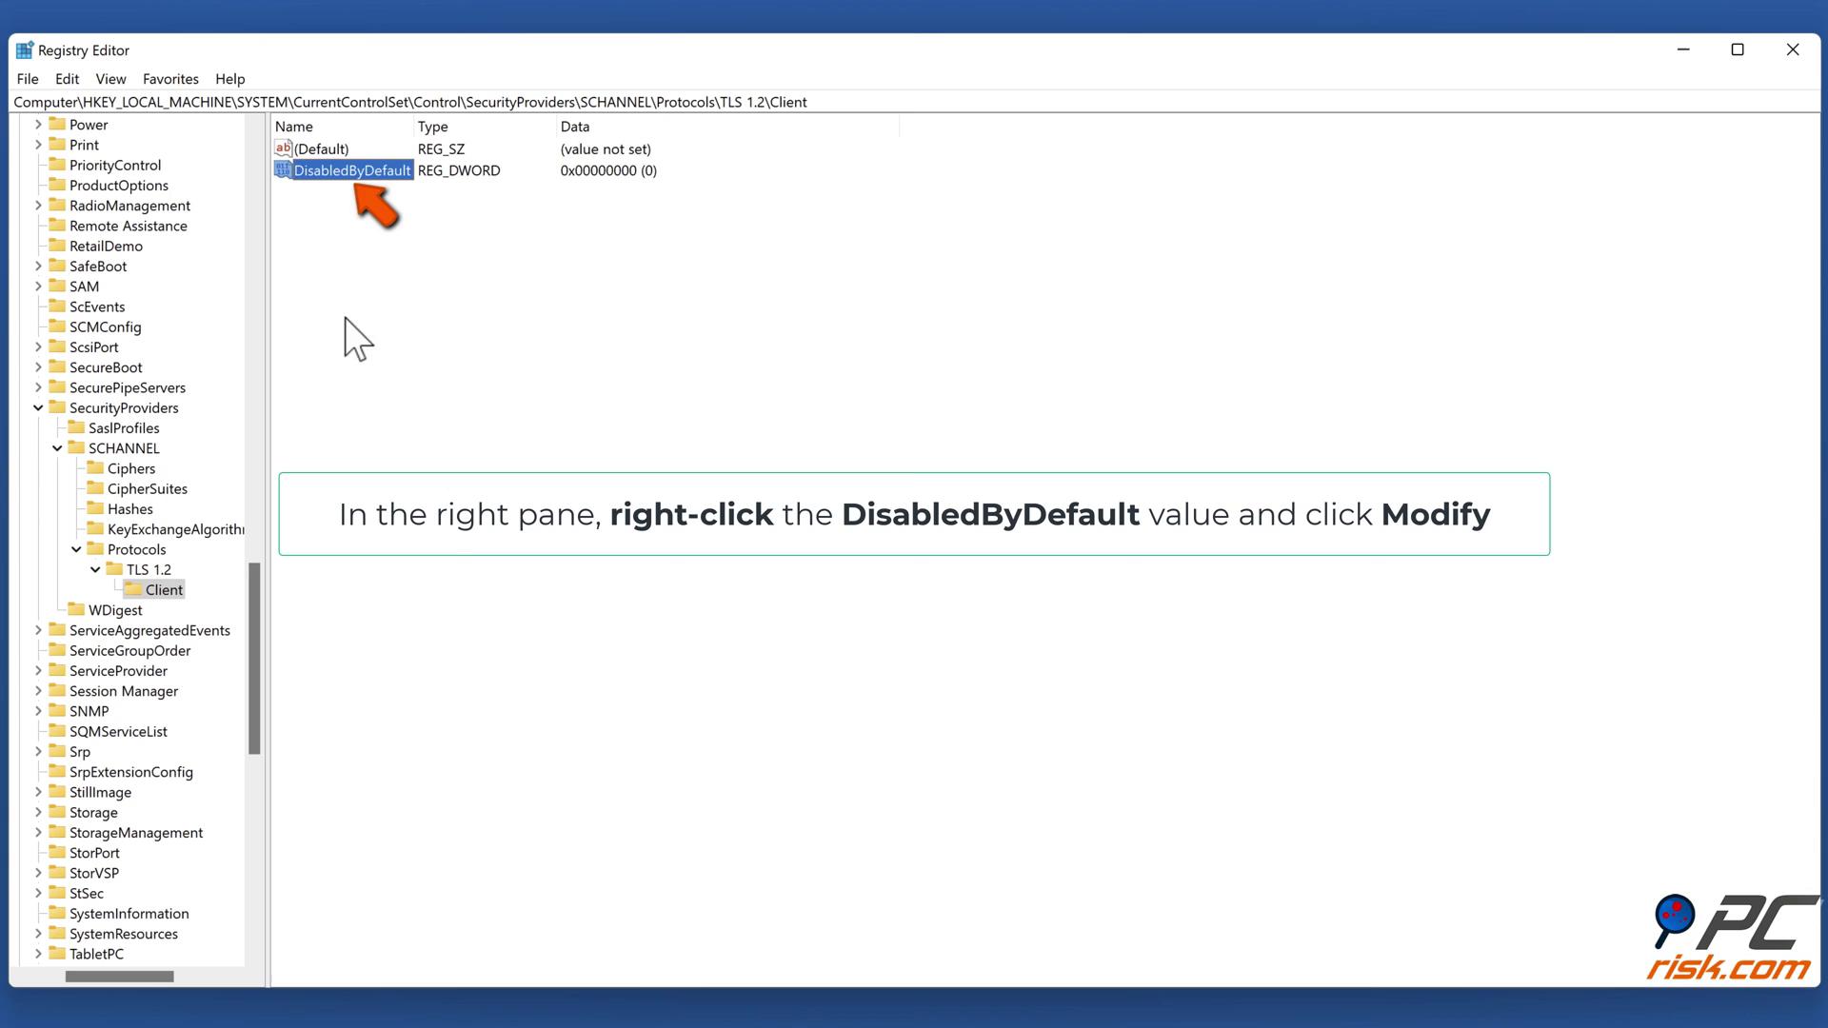
{"action": "right_click", "coordinate": [354, 180]}
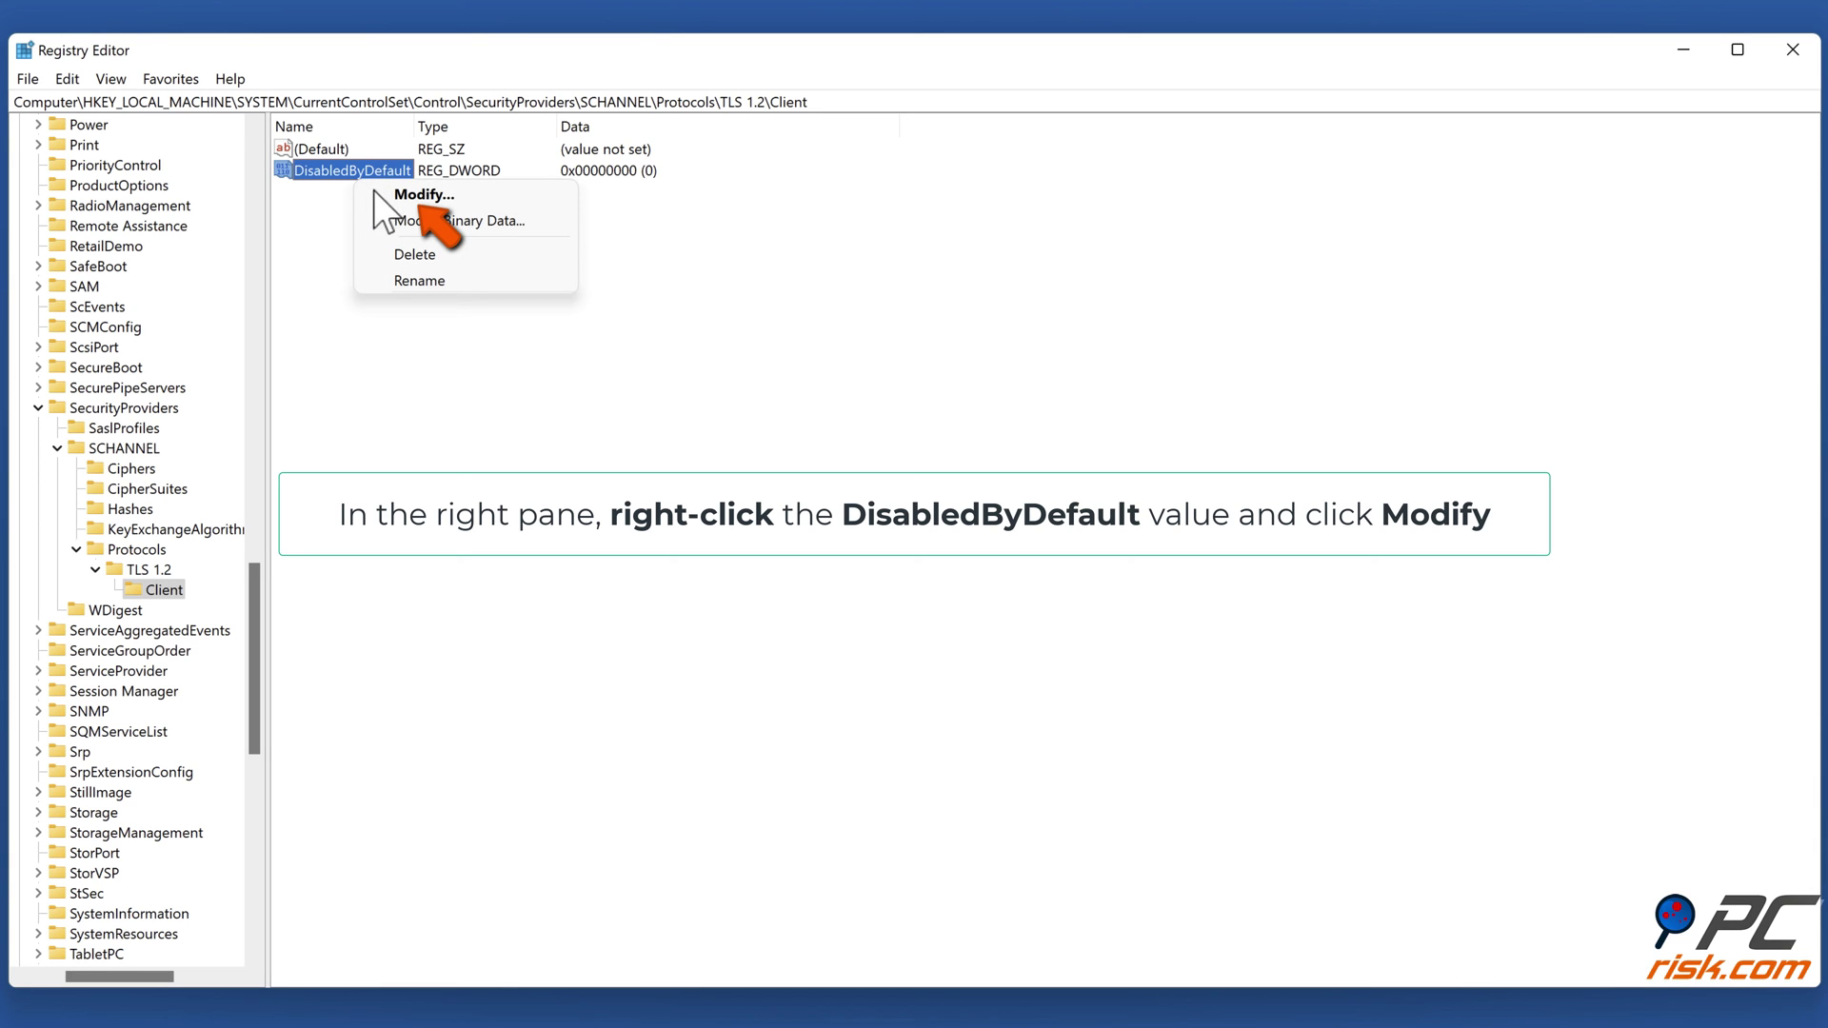
{"action": "left_click", "coordinate": [423, 196]}
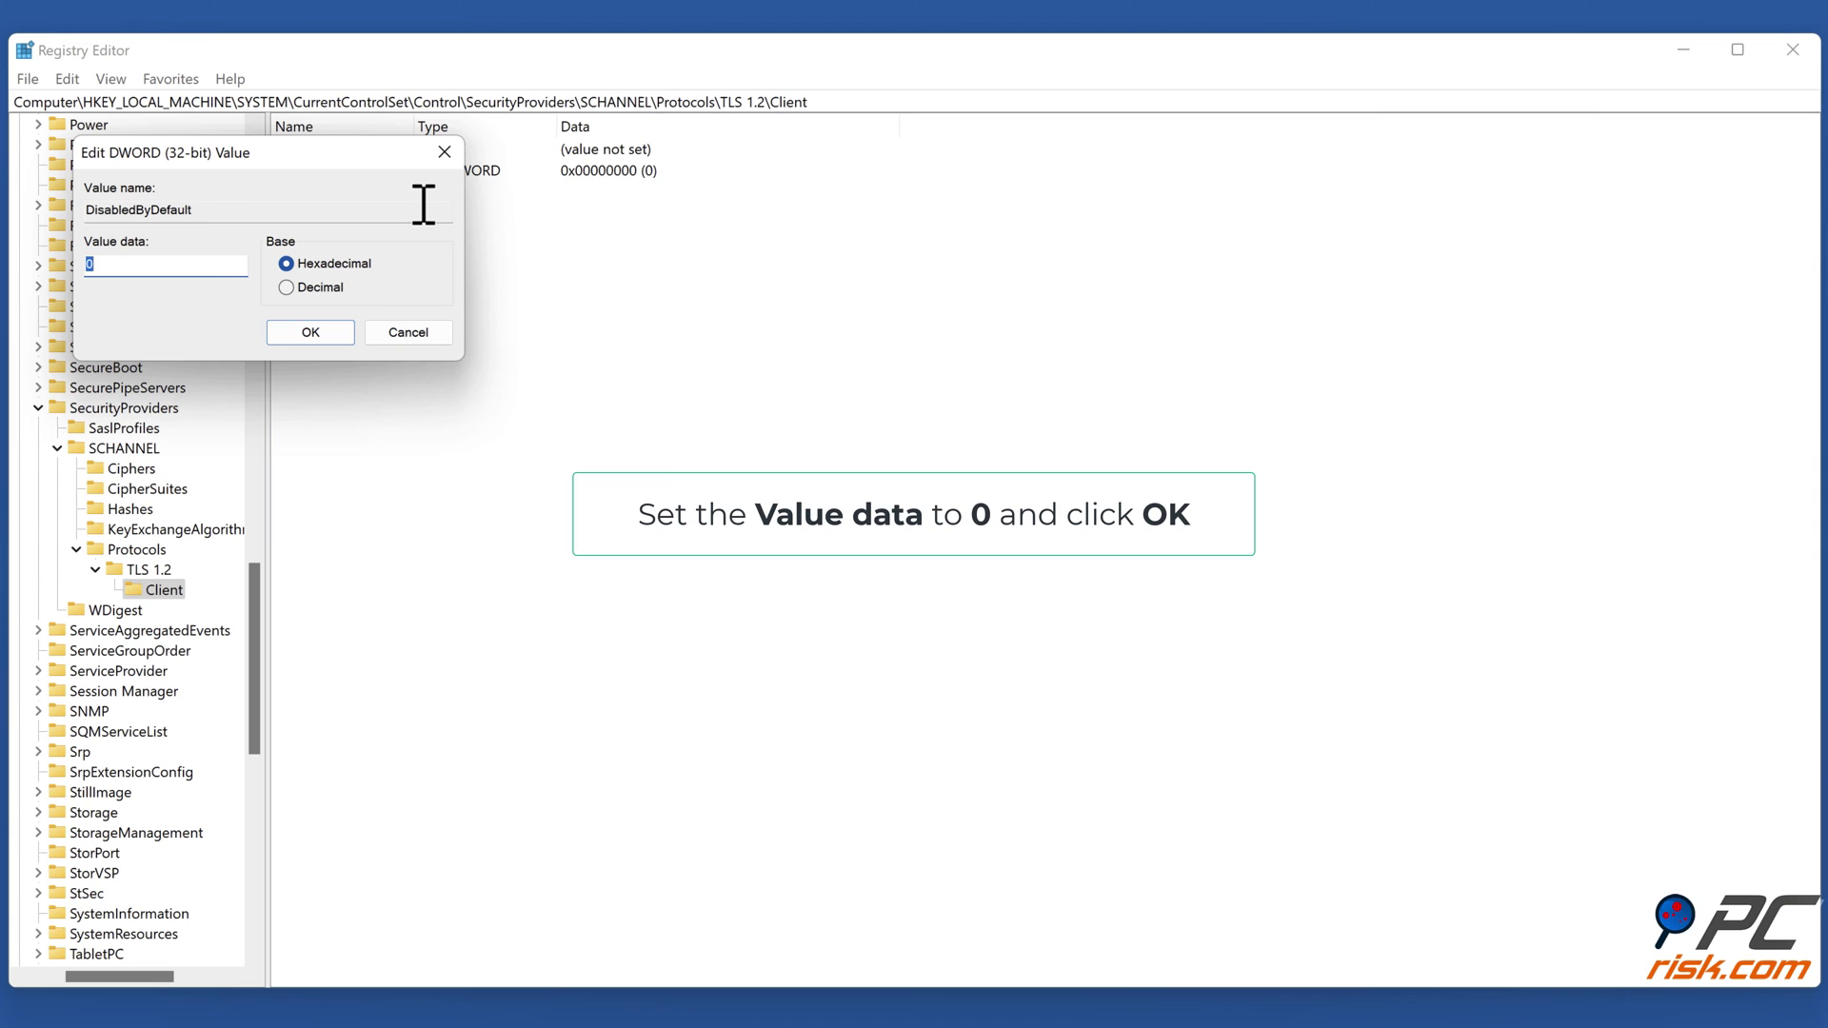
{"action": "type", "text": "0"}
{"action": "left_click", "coordinate": [311, 341]}
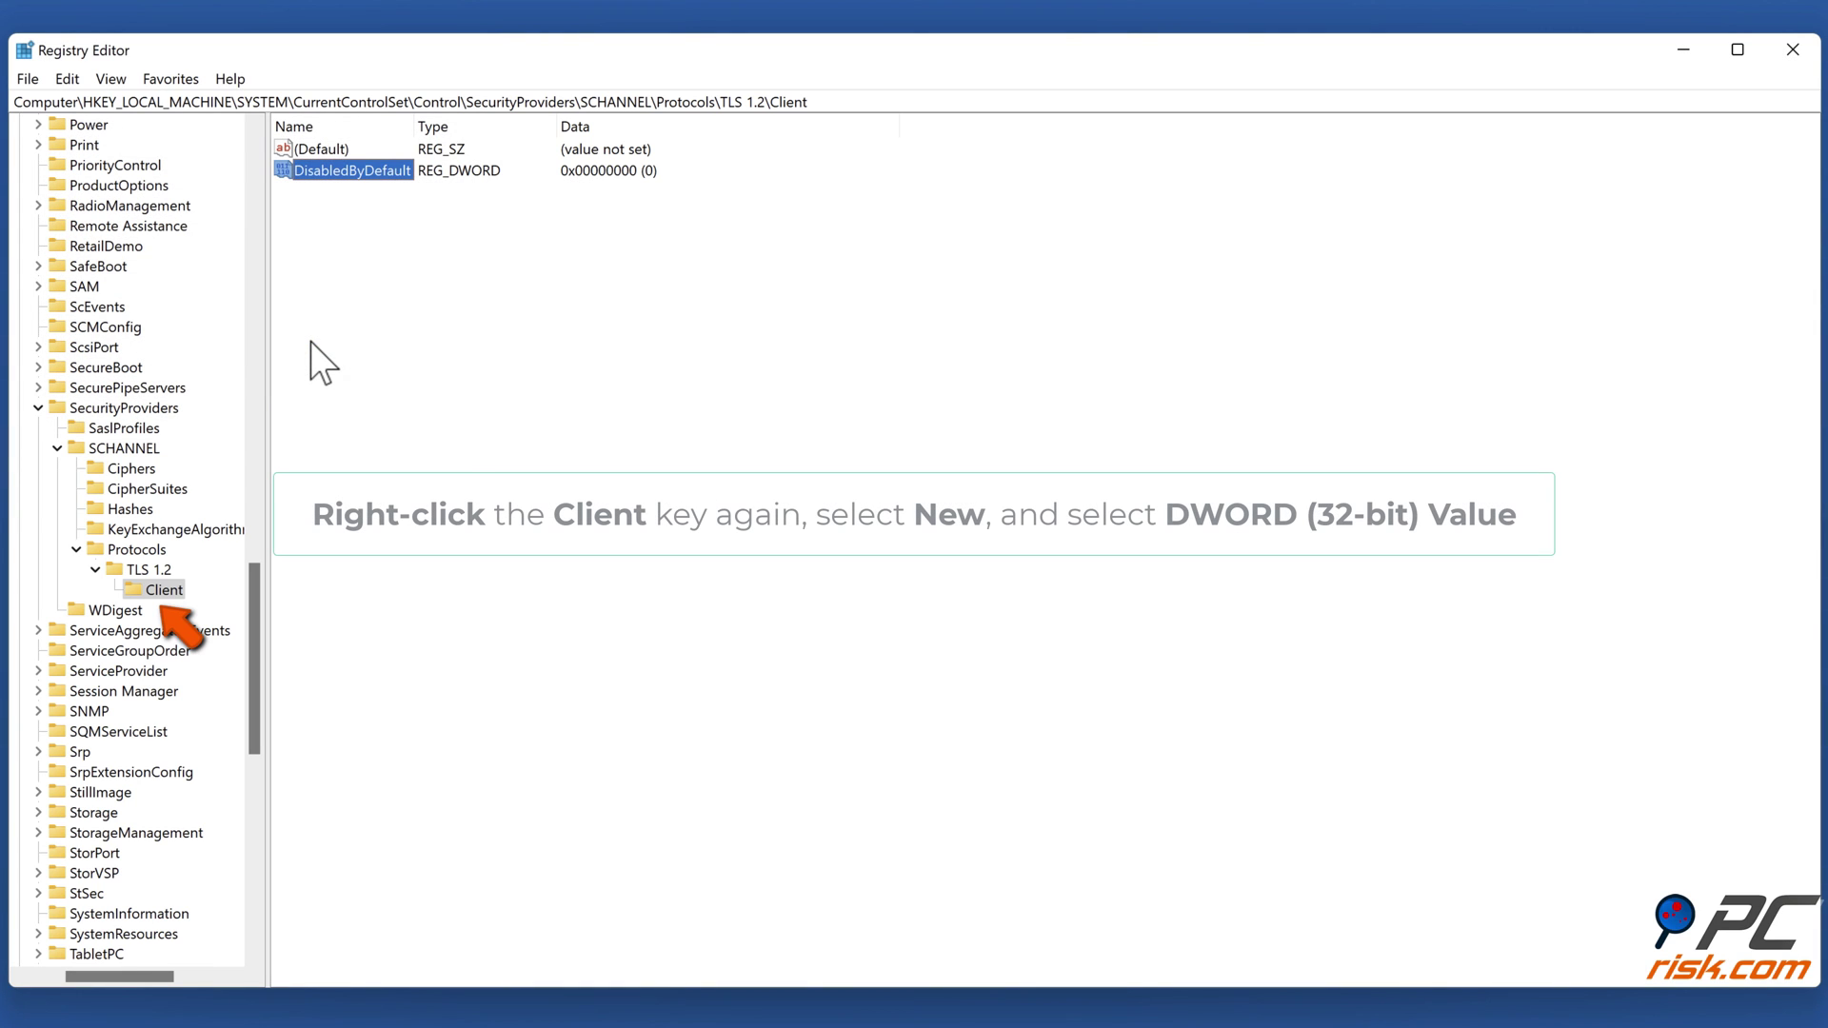
Create a DWORD (32-bit) value Enabled under Client and set its data to 1
{"action": "right_click", "coordinate": [169, 597]}
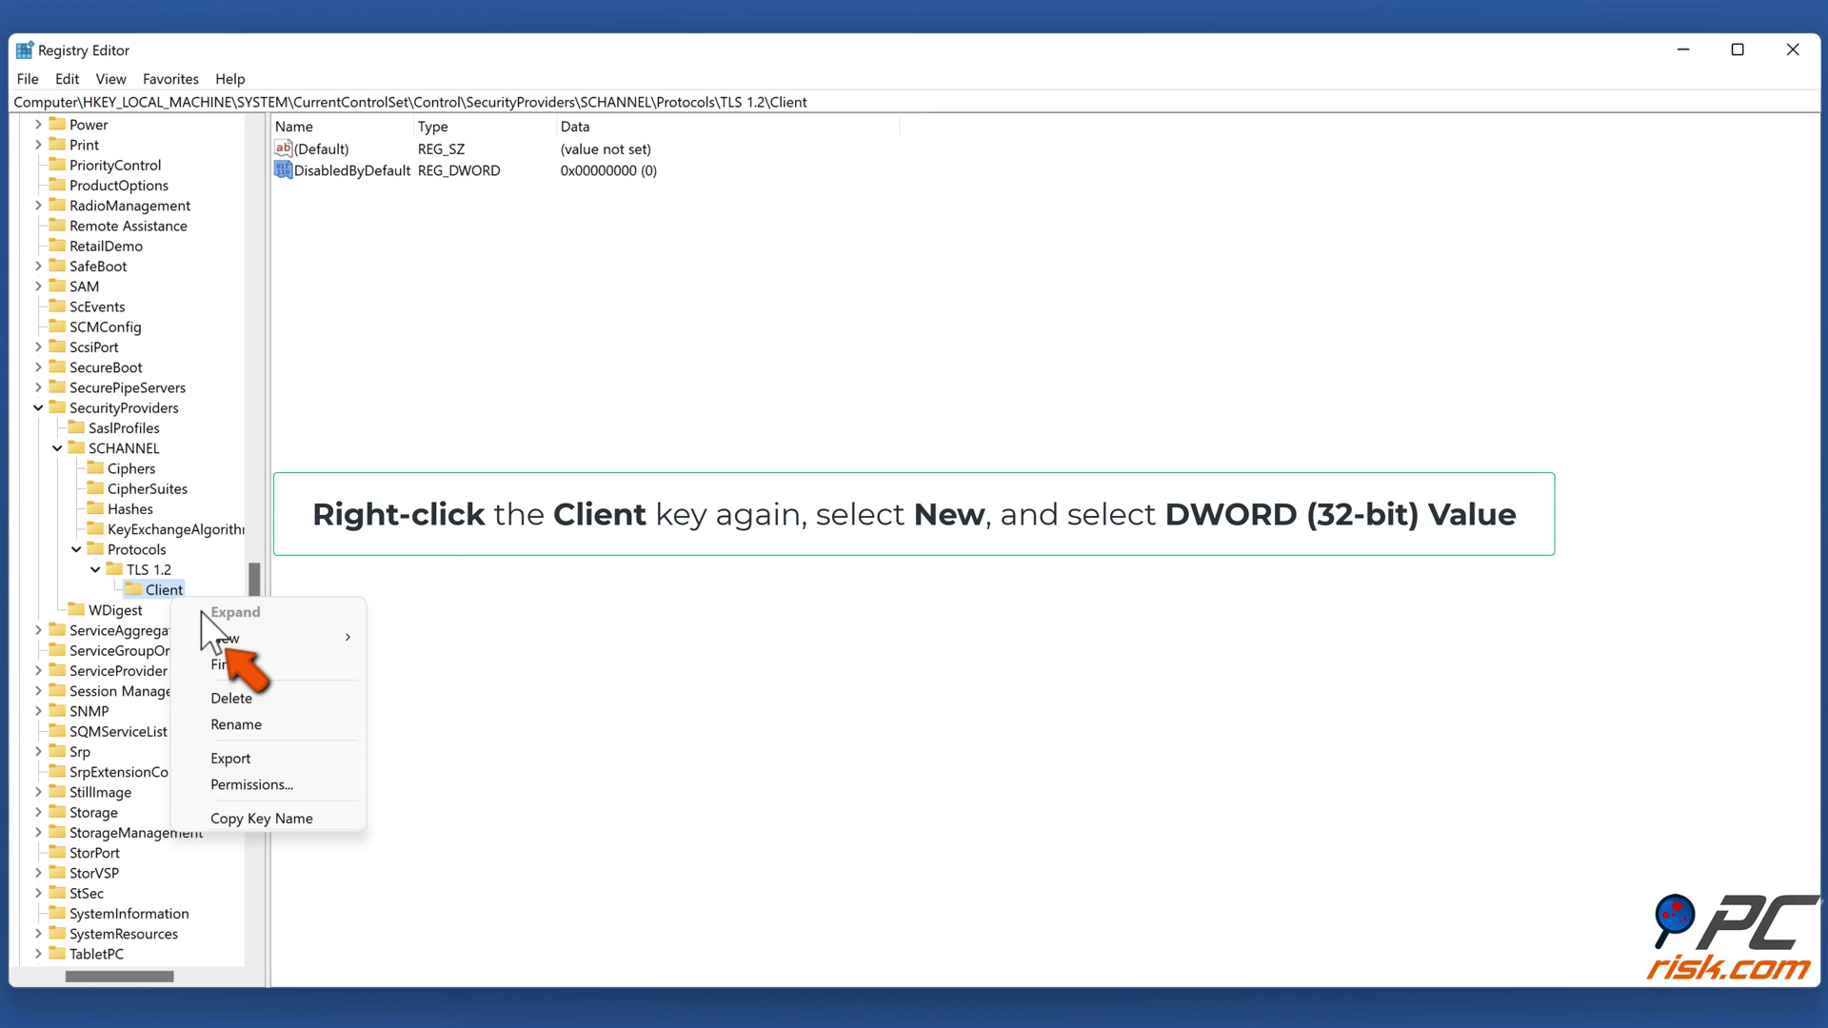
{"action": "left_click", "coordinate": [247, 644]}
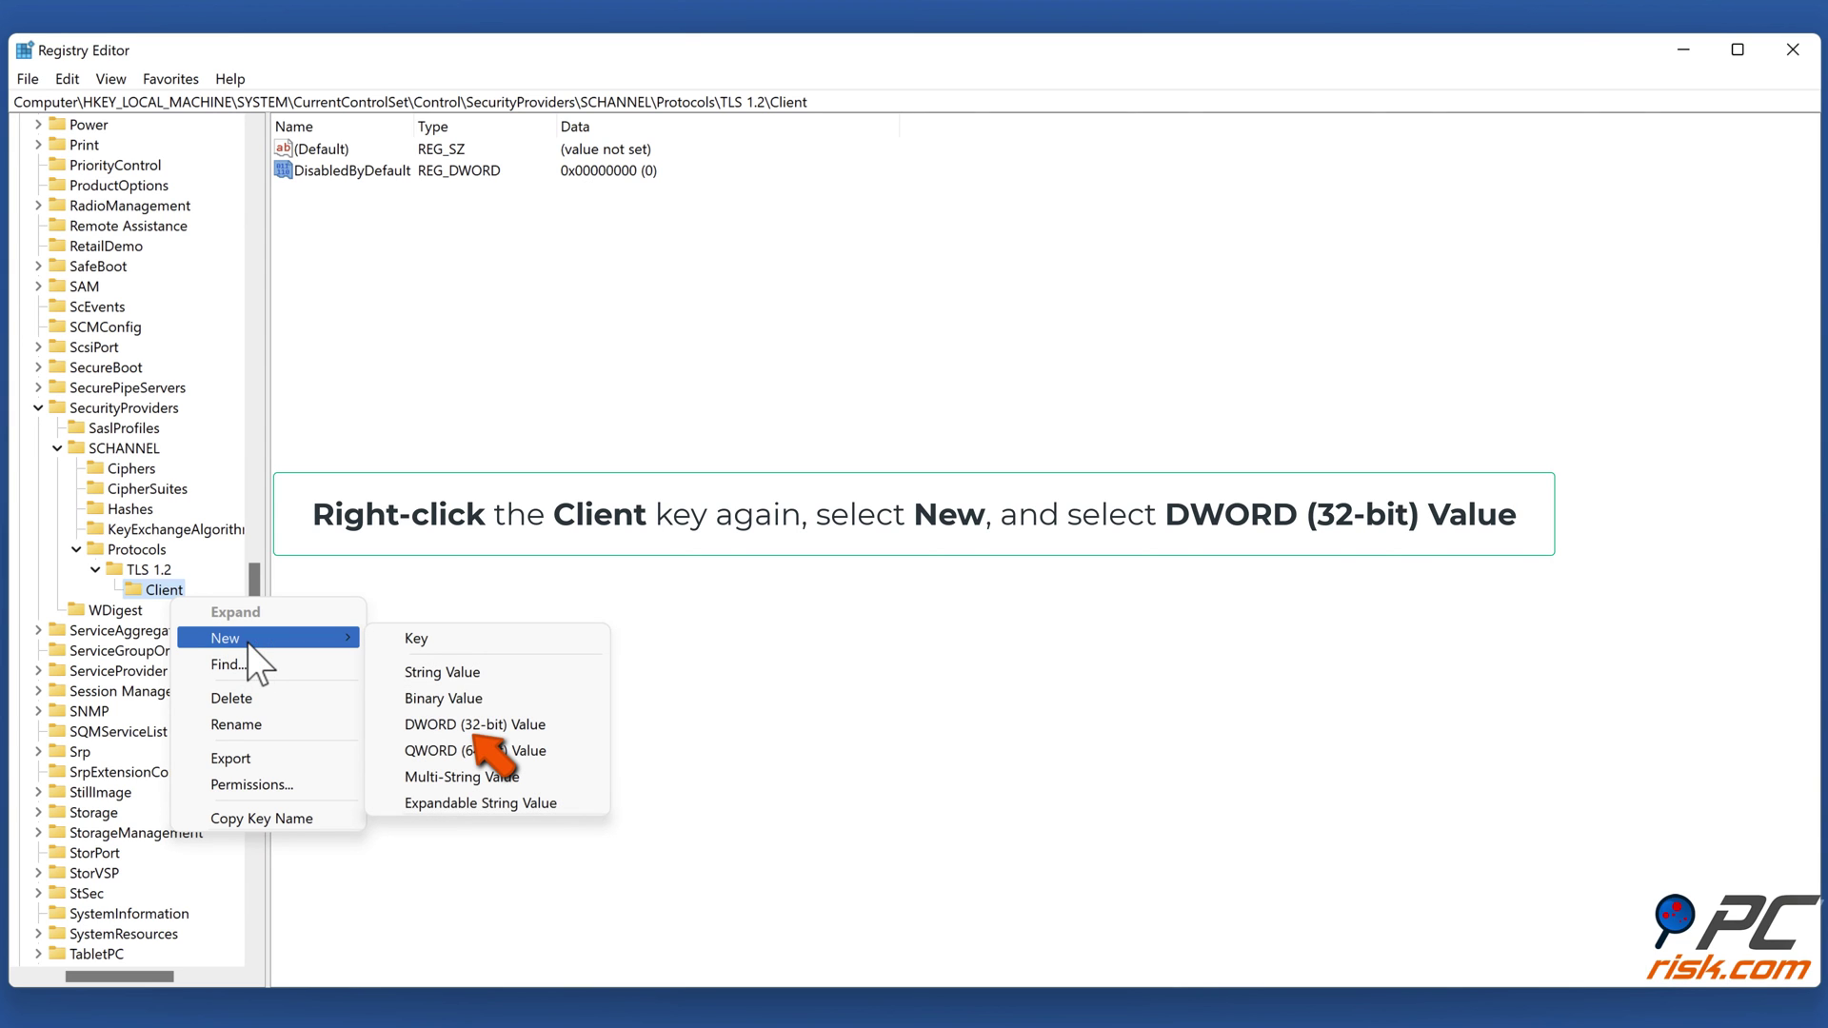
{"action": "left_click", "coordinate": [447, 725]}
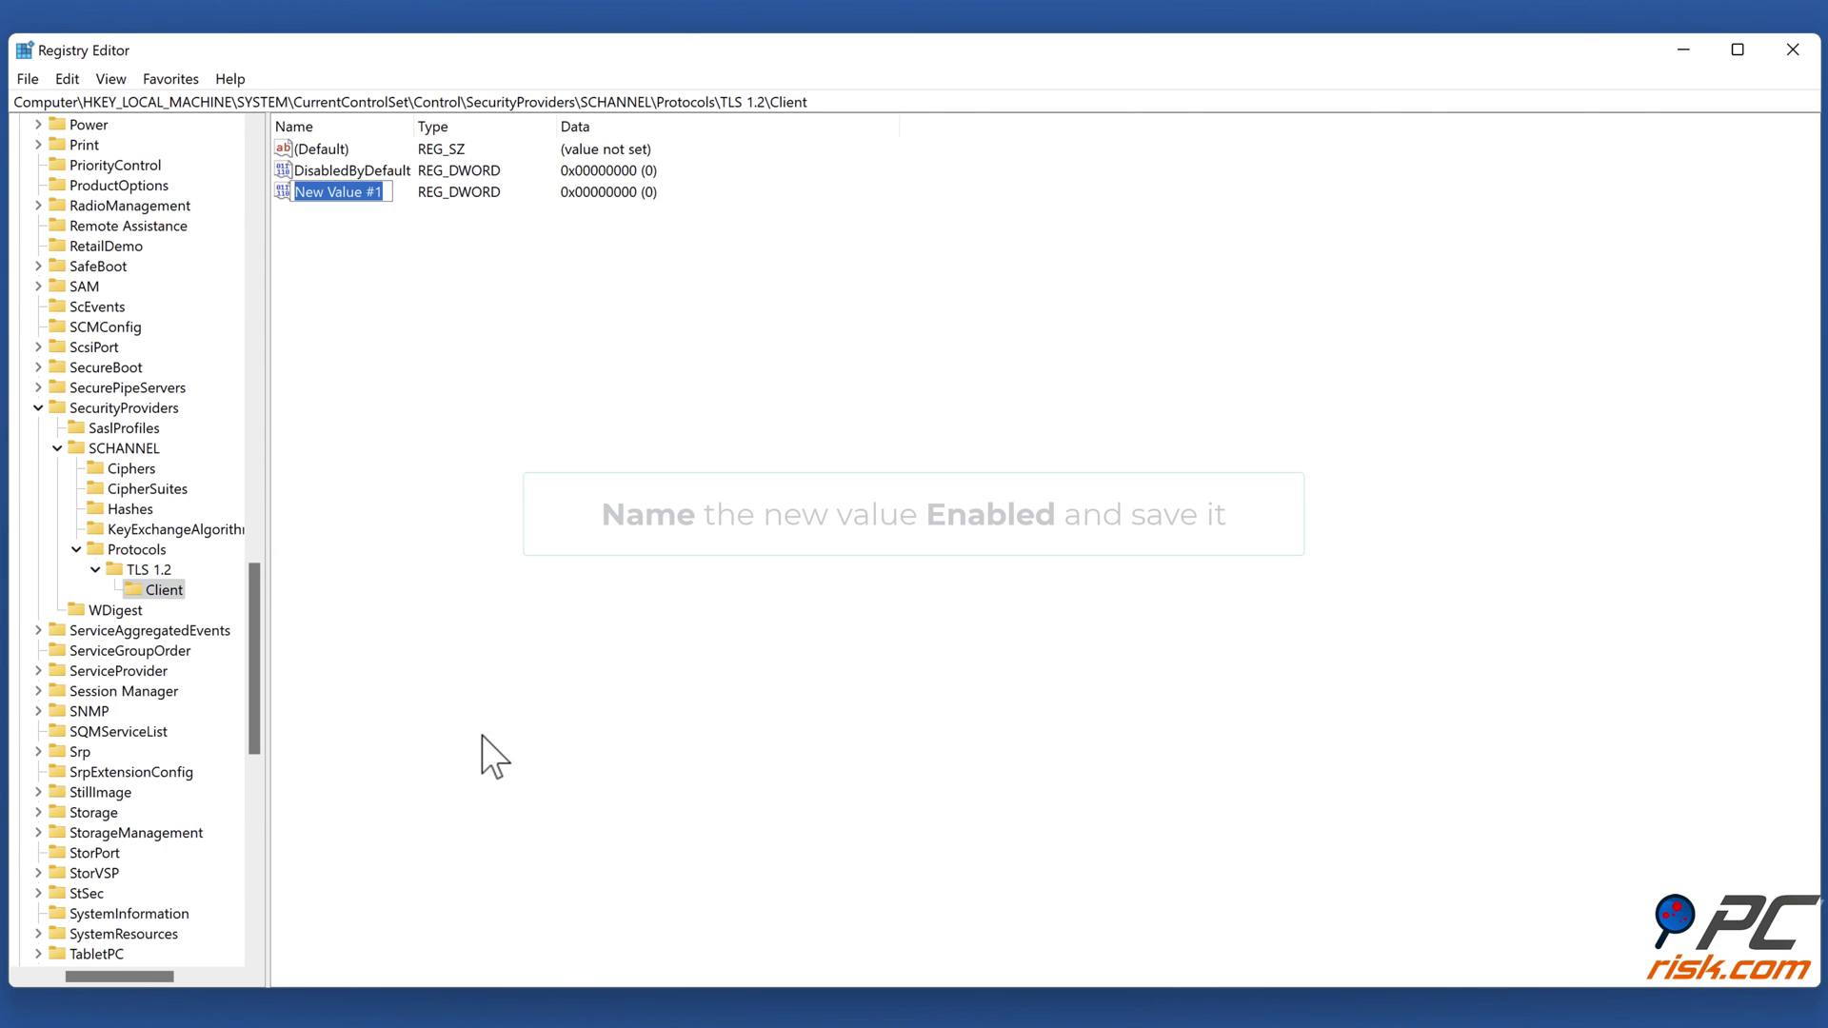
{"action": "type", "text": "Enabled"}
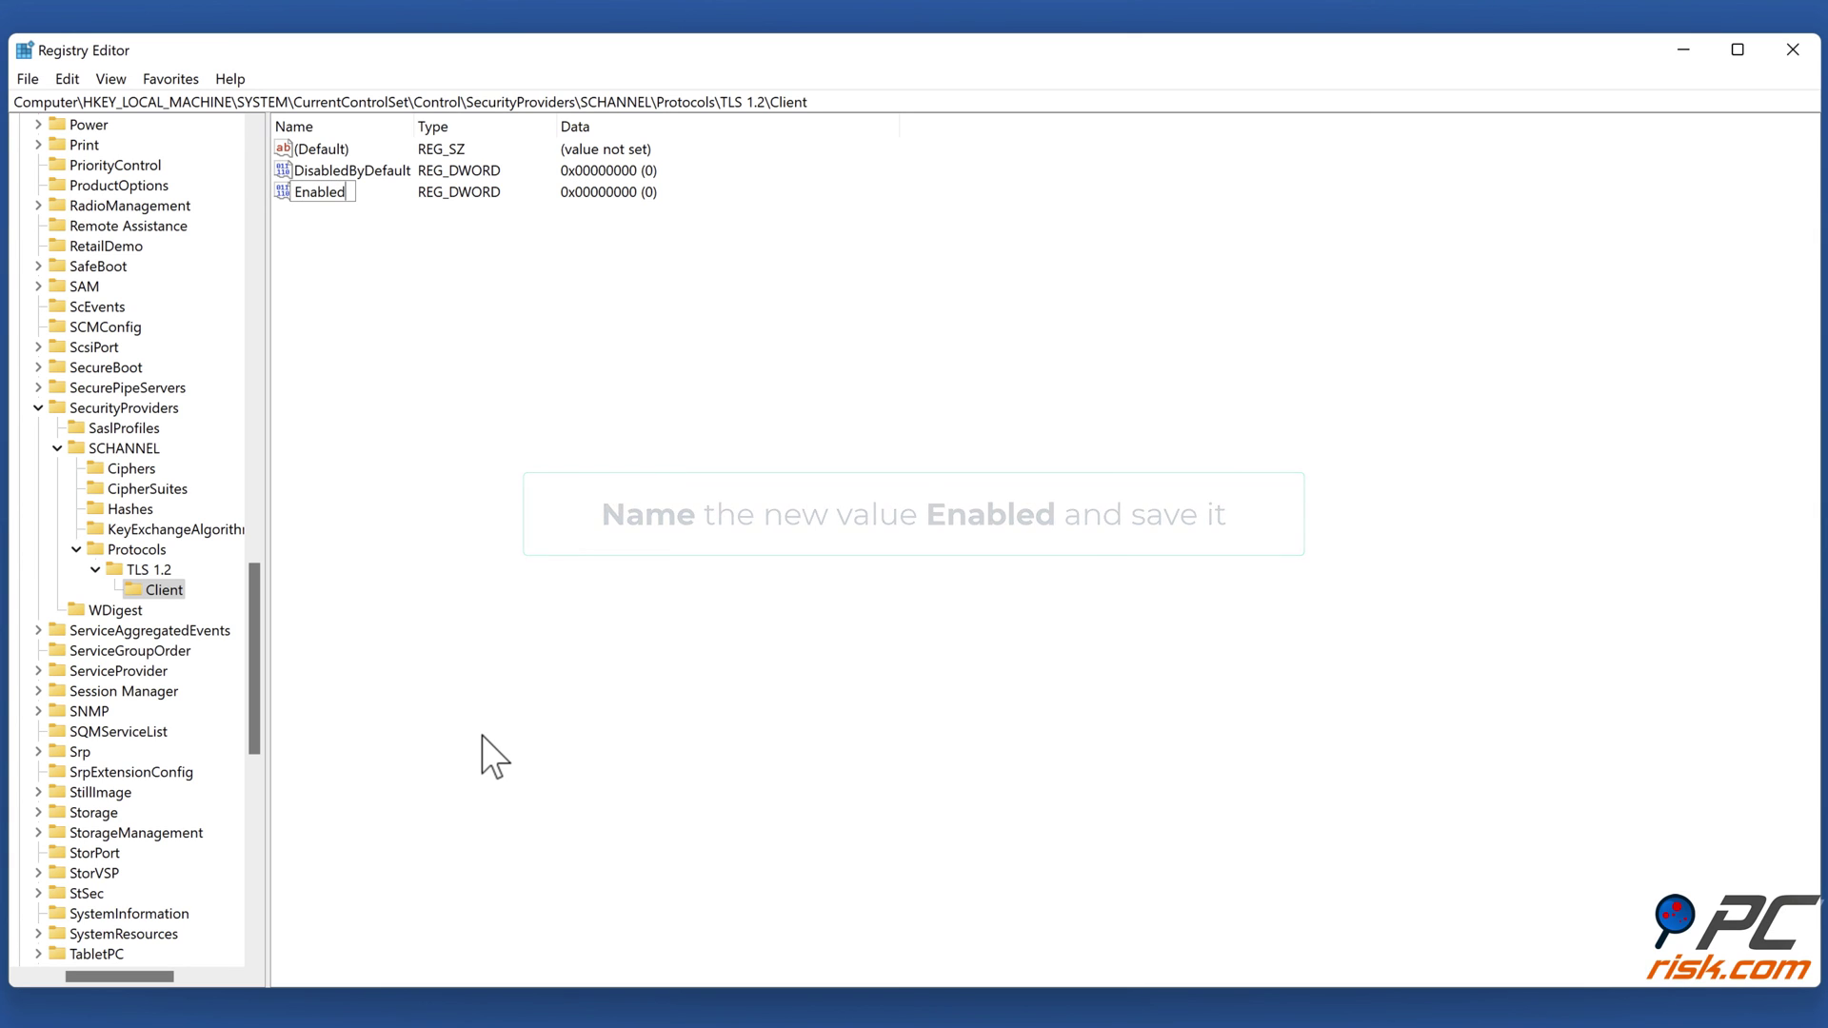
{"action": "key", "text": "Return"}
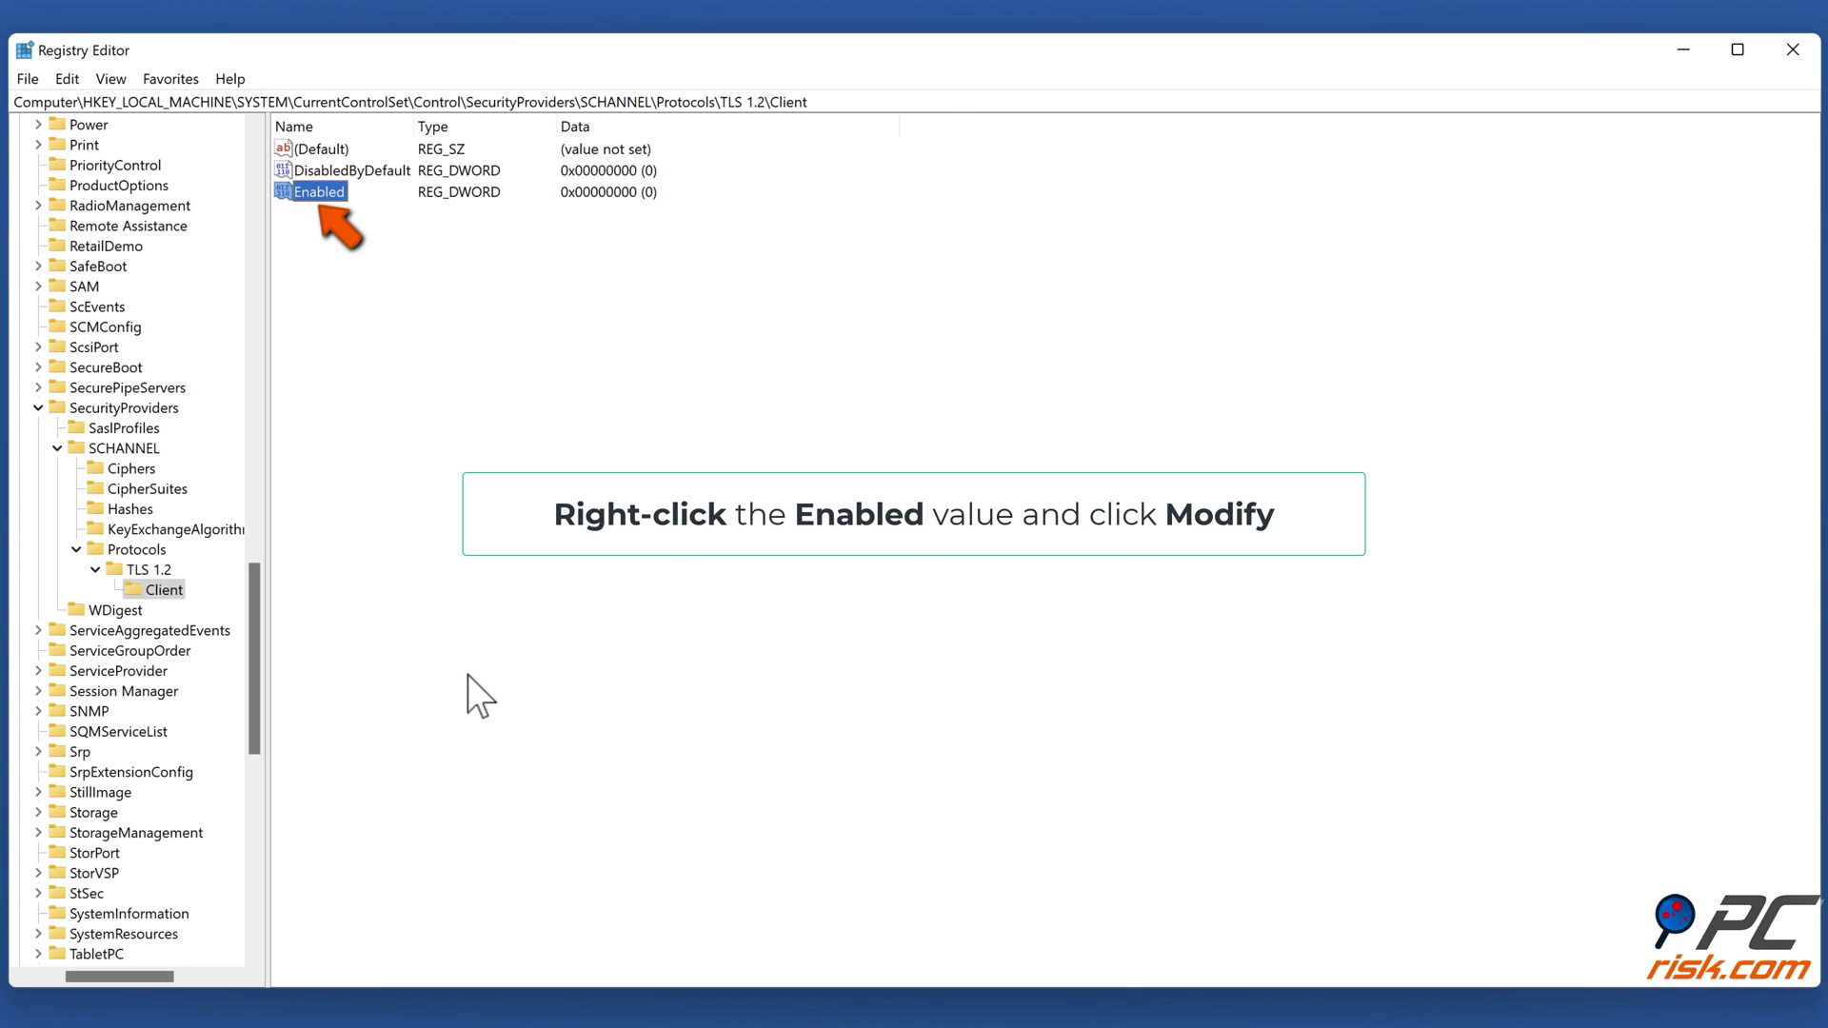
{"action": "right_click", "coordinate": [331, 194]}
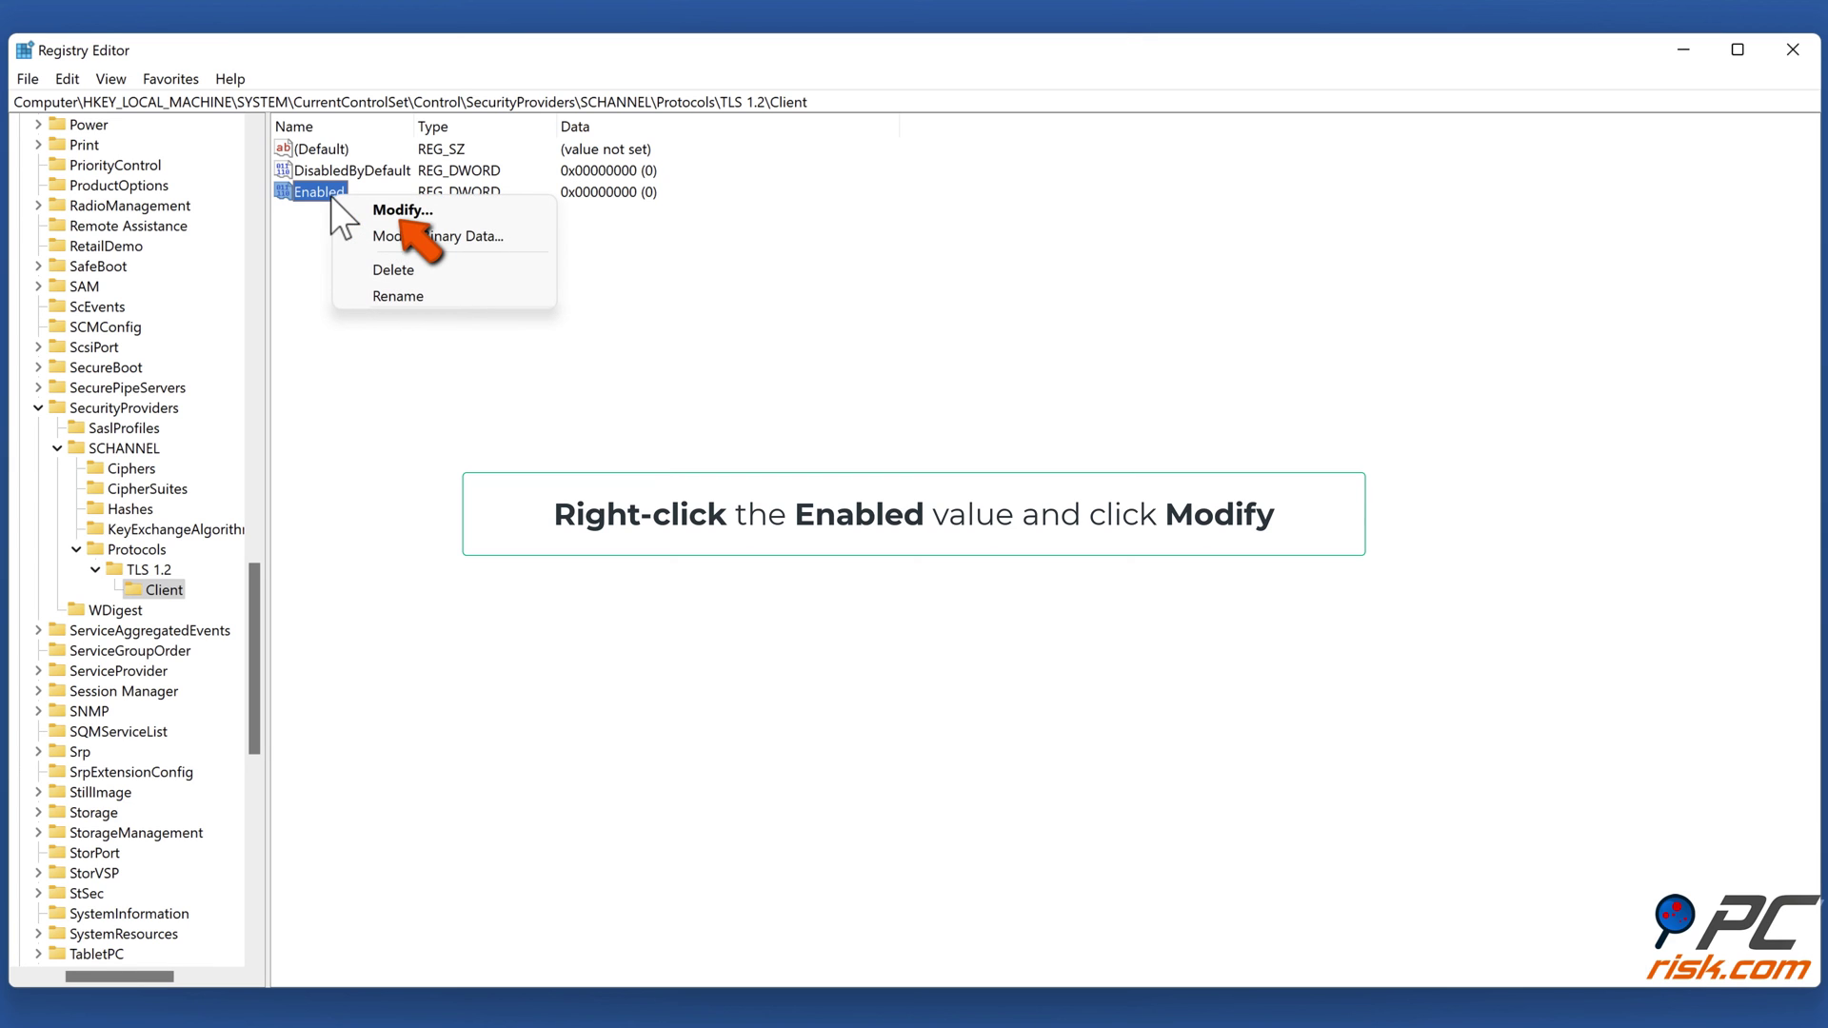
{"action": "left_click", "coordinate": [398, 211]}
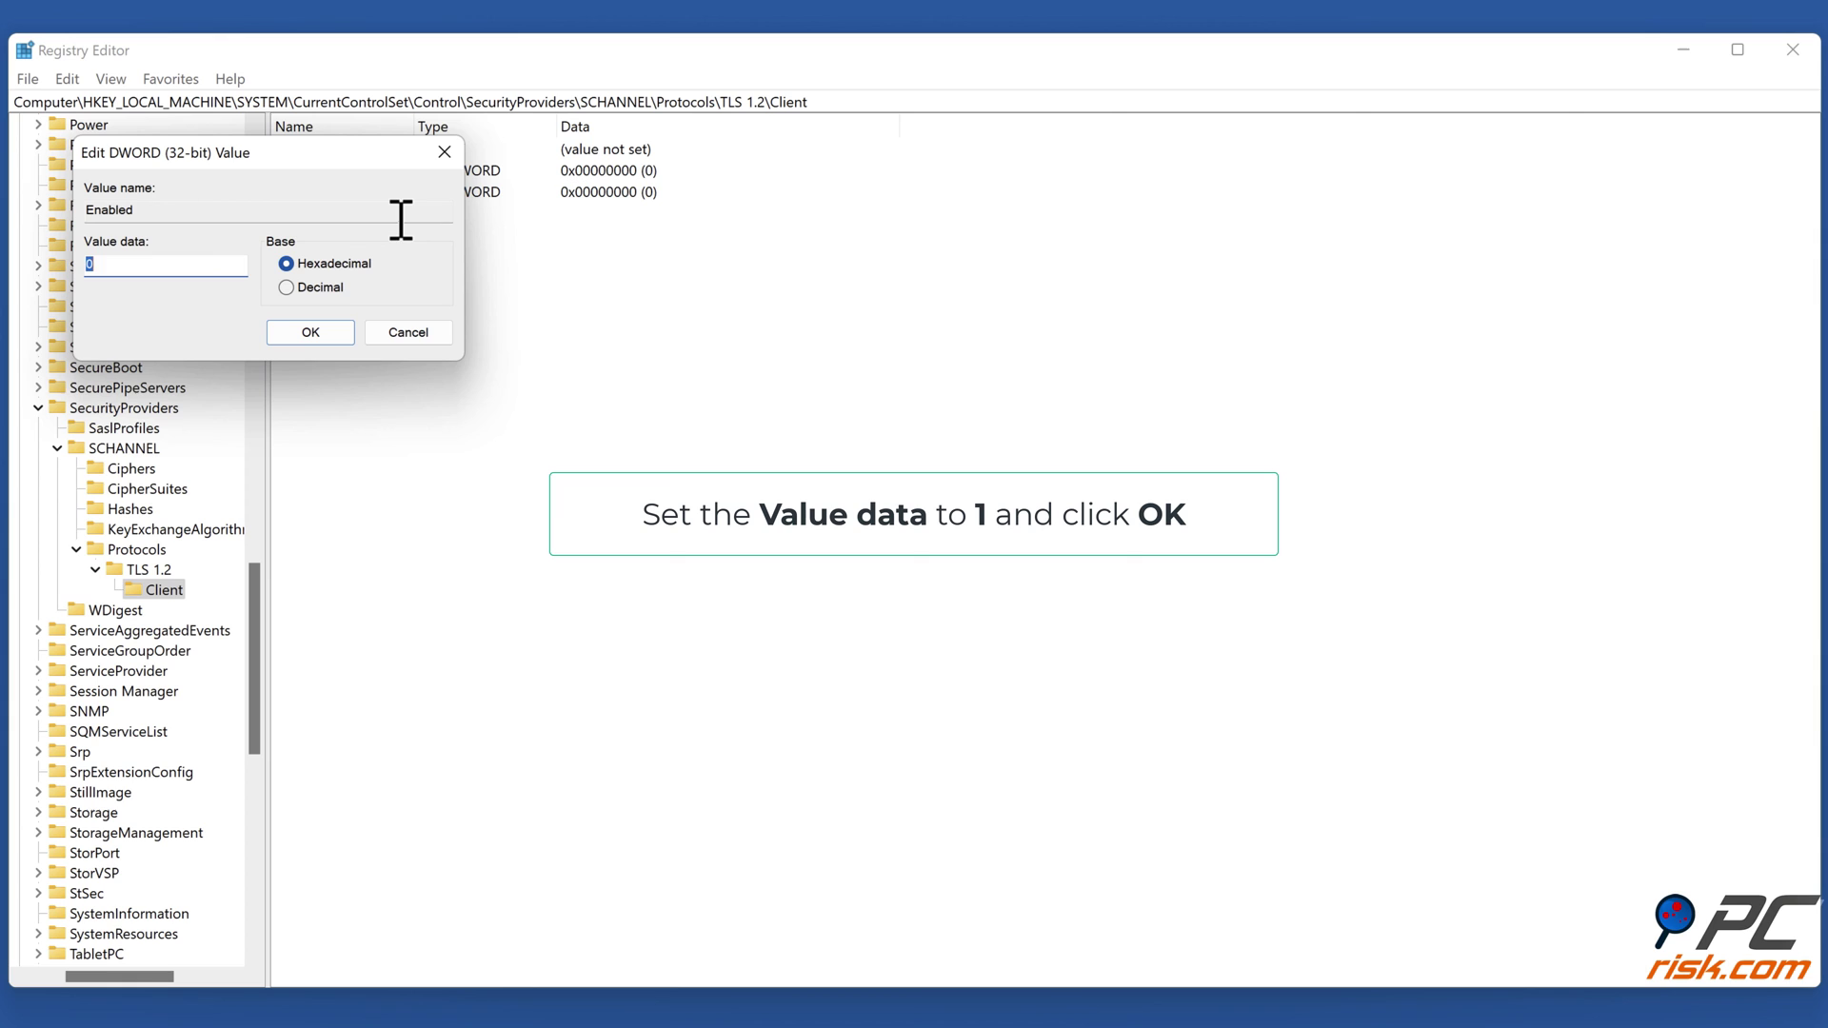
{"action": "type", "text": "1"}
{"action": "left_click", "coordinate": [312, 343]}
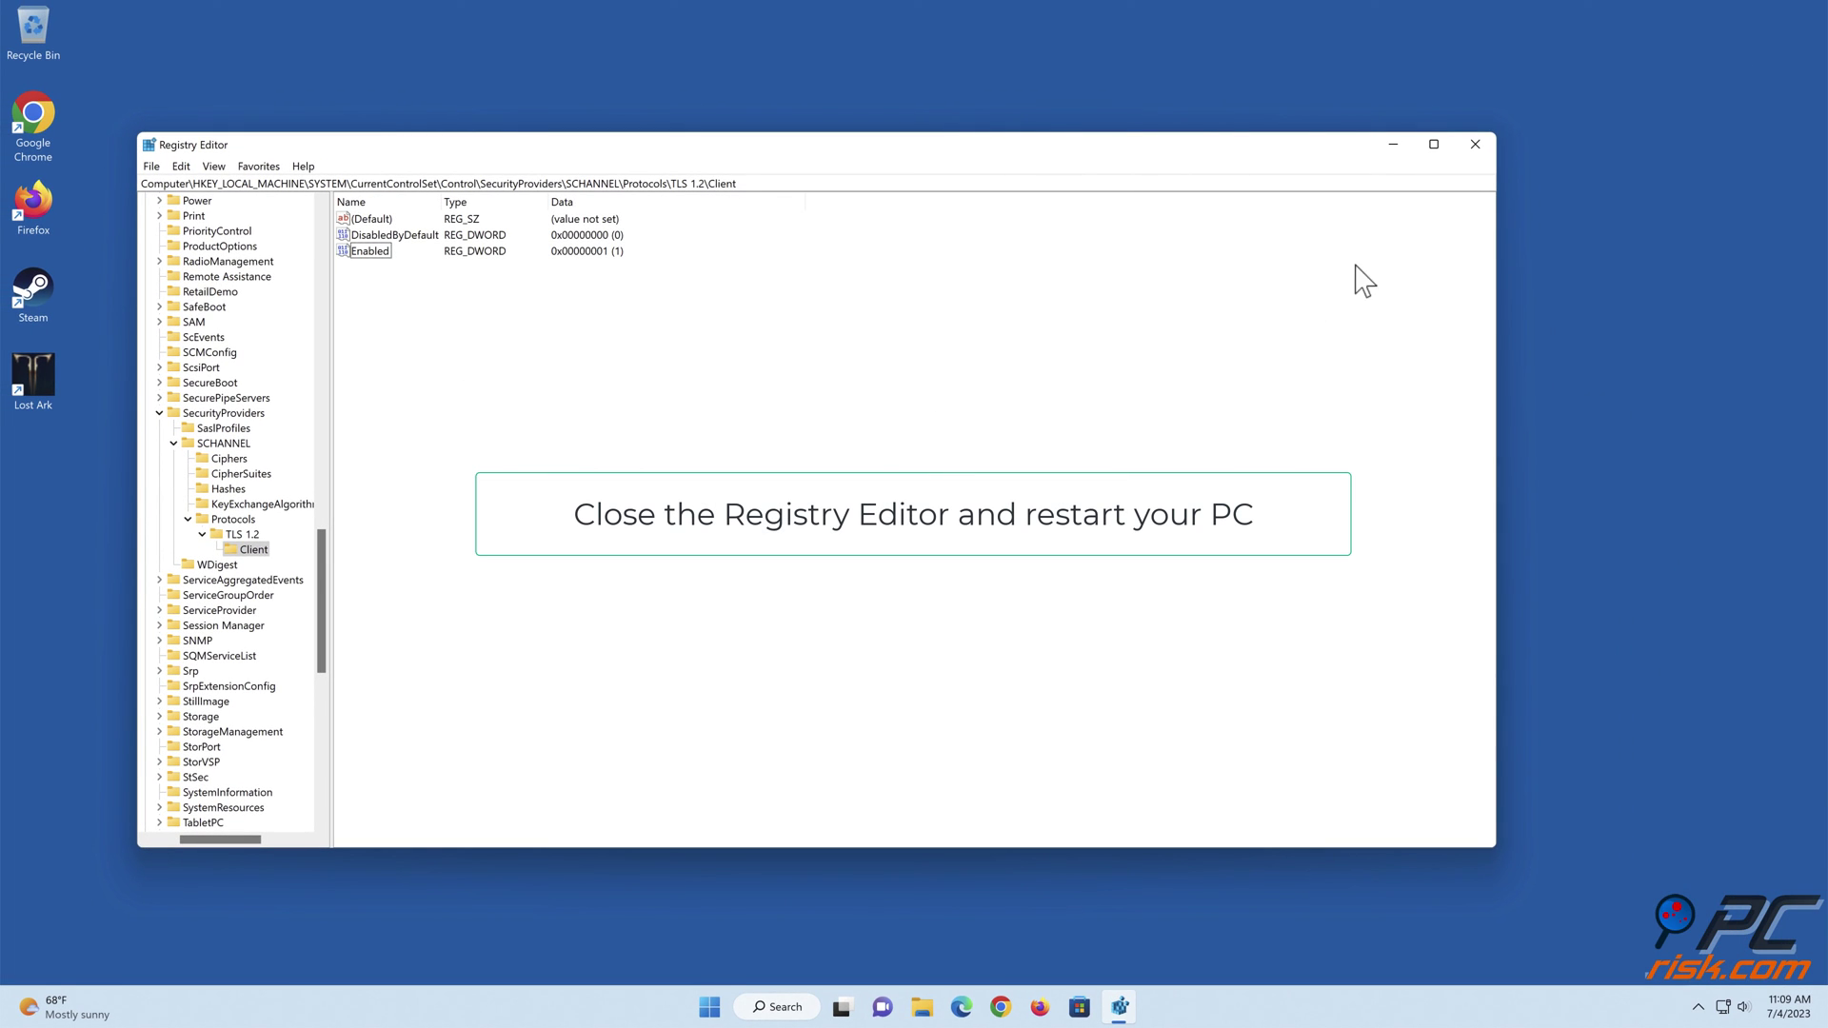
Close Registry Editor and restart the PC from Start > Power > Restart
{"action": "left_click", "coordinate": [1475, 146]}
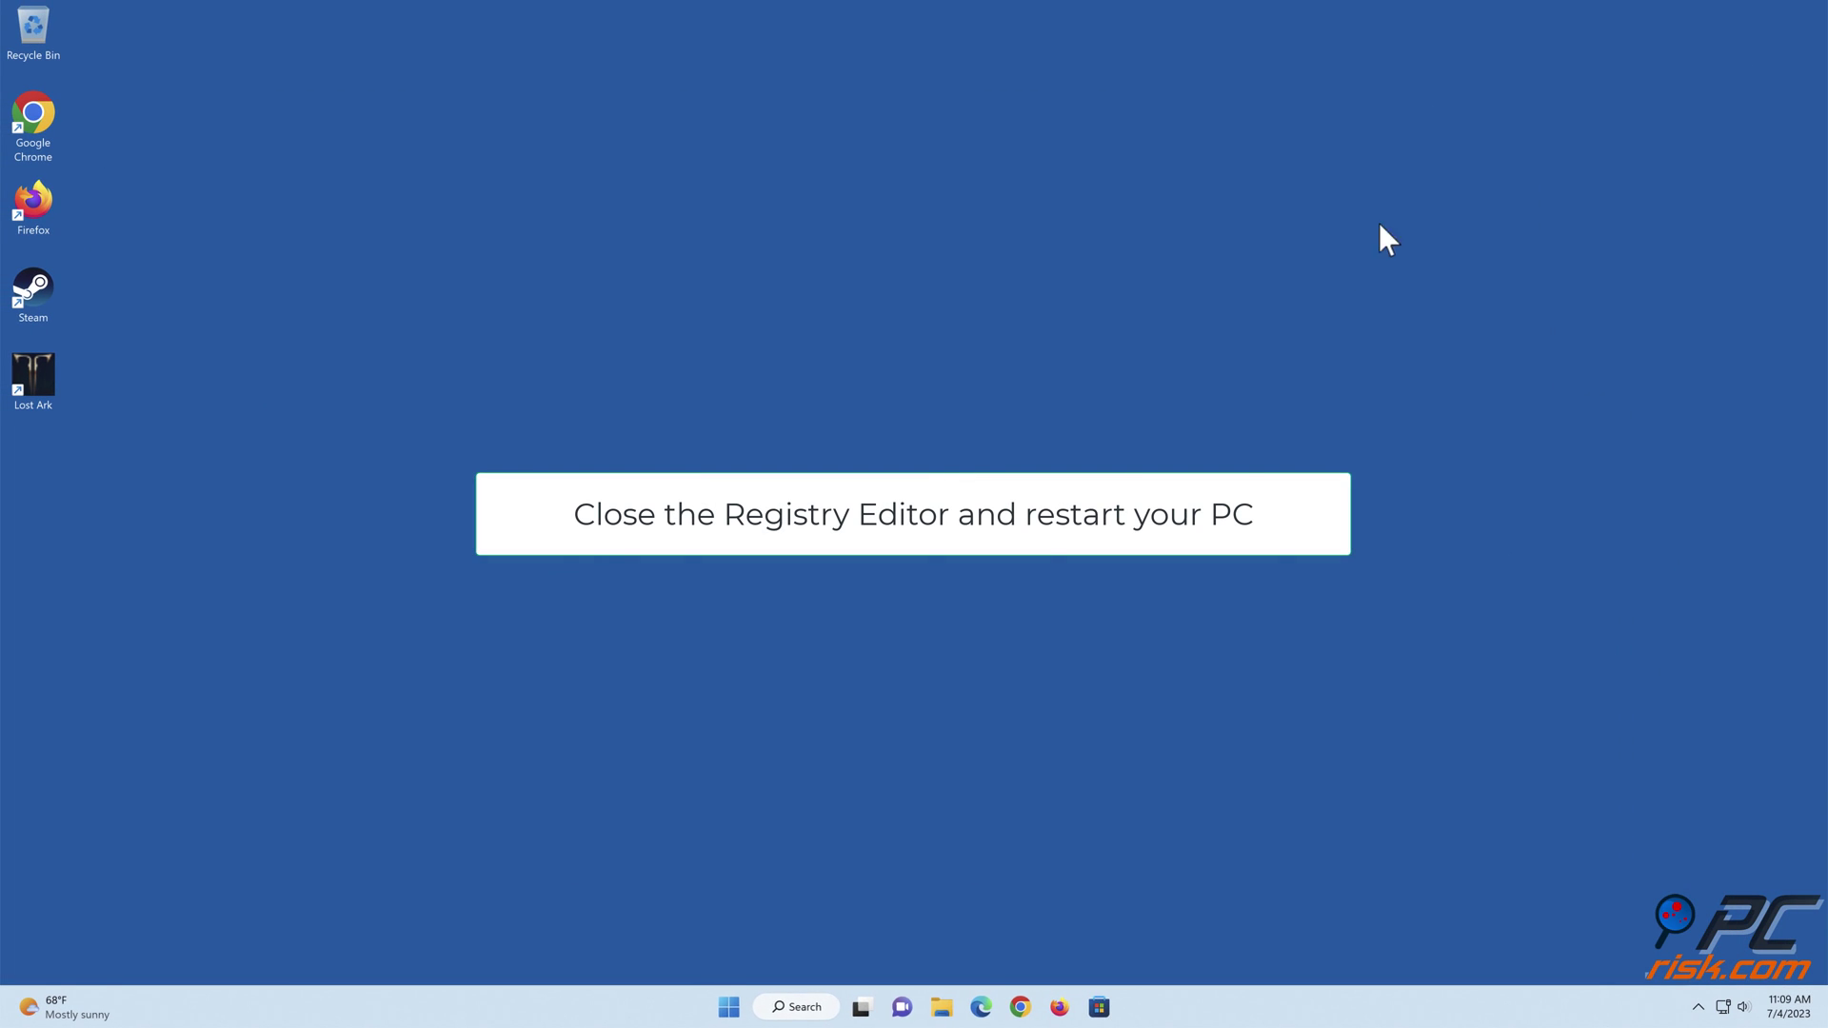
{"action": "left_click", "coordinate": [730, 1007]}
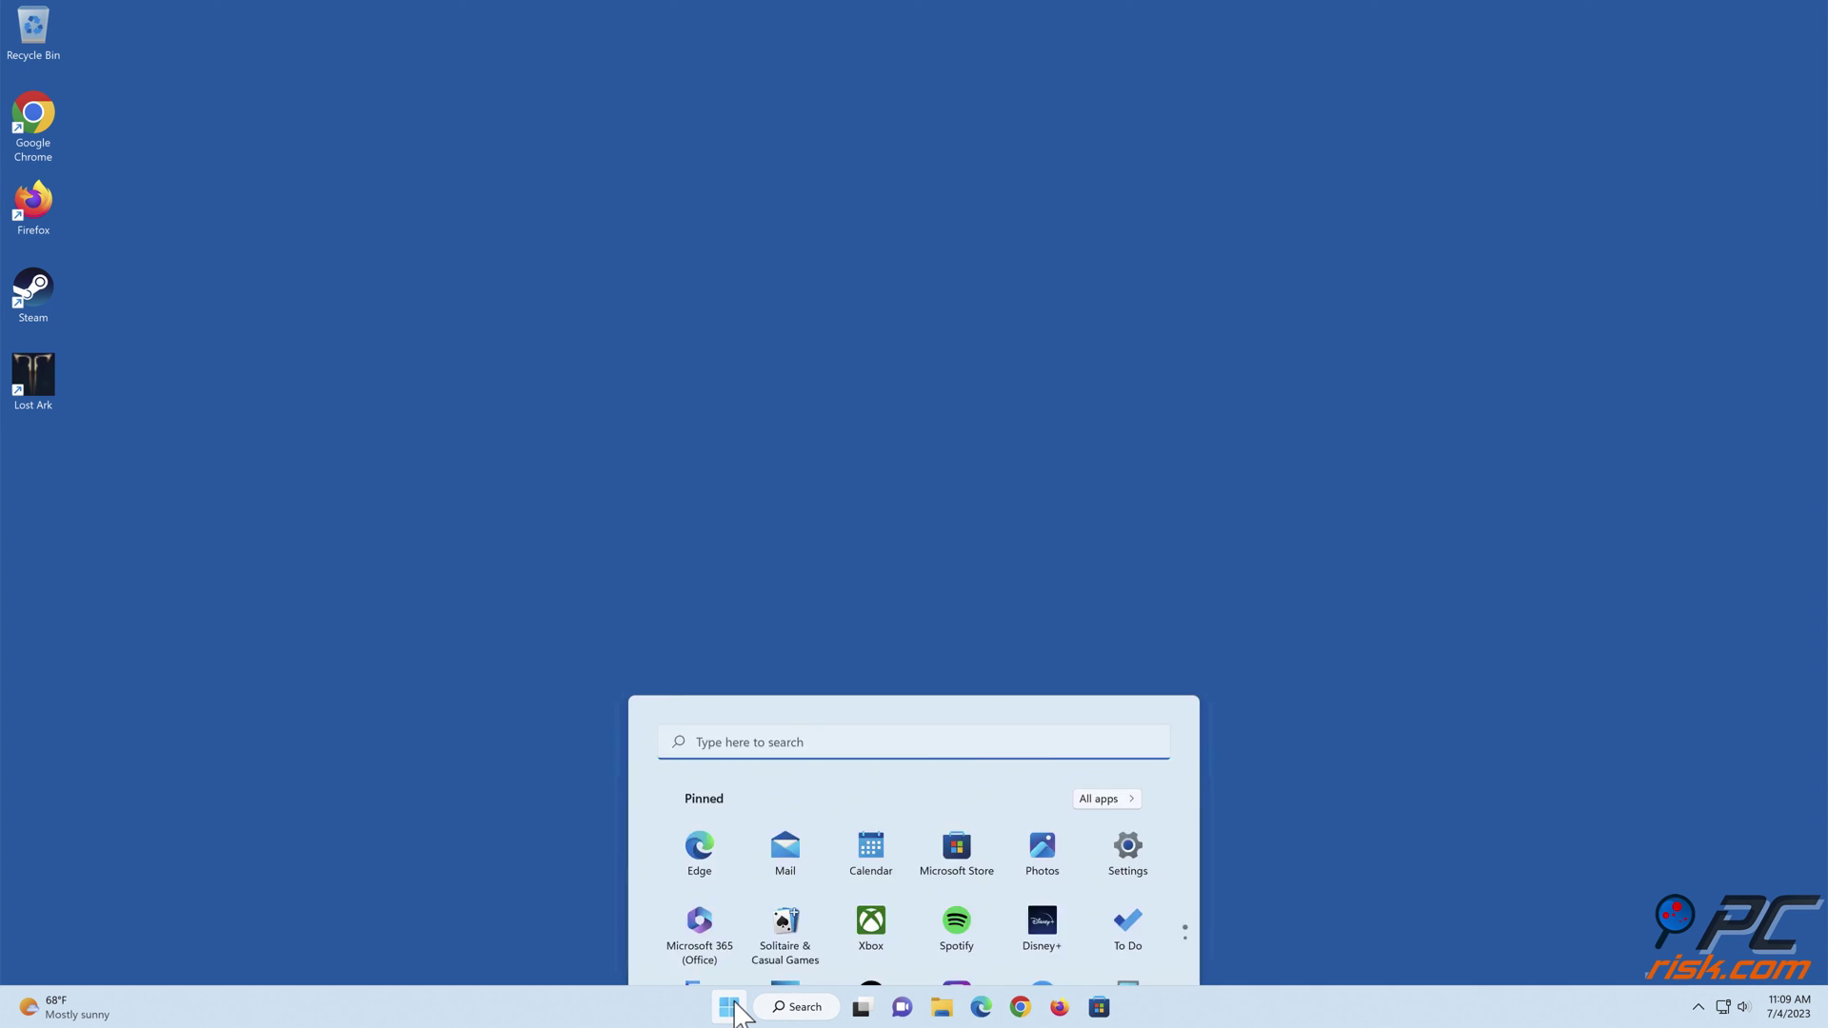
{"action": "left_click", "coordinate": [1135, 945]}
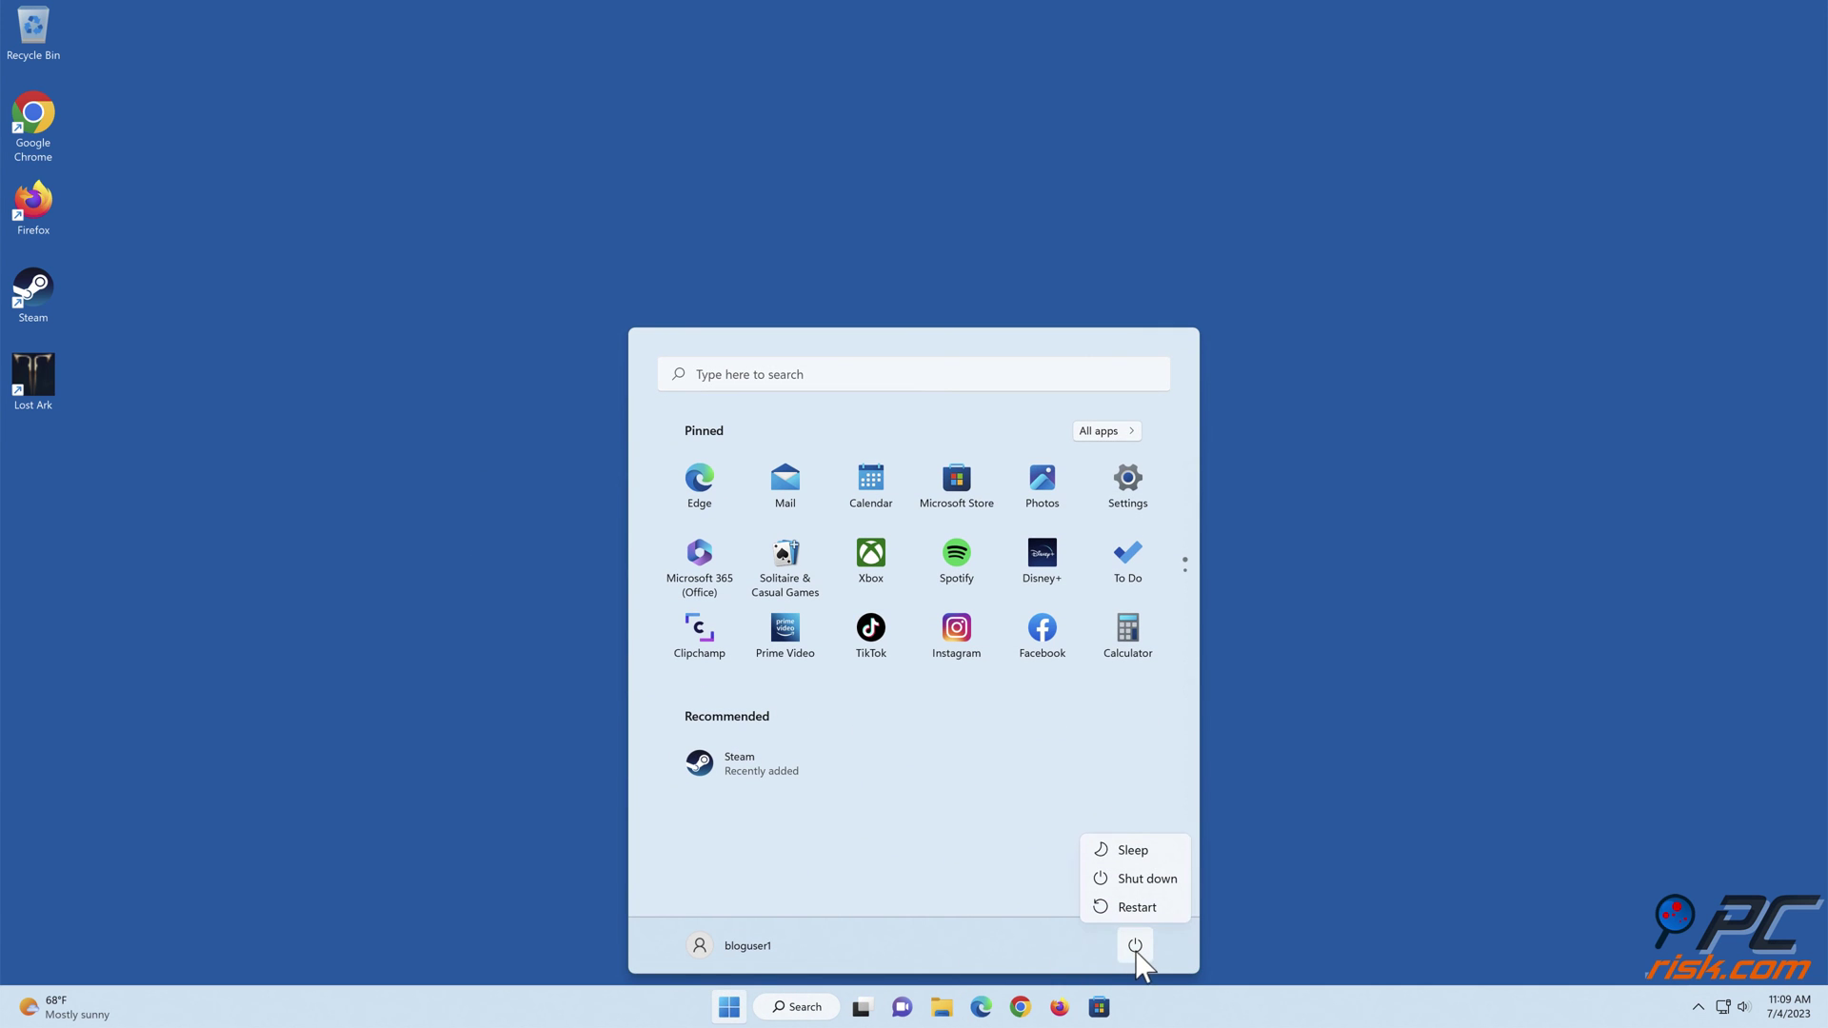
{"action": "left_click", "coordinate": [1137, 909]}
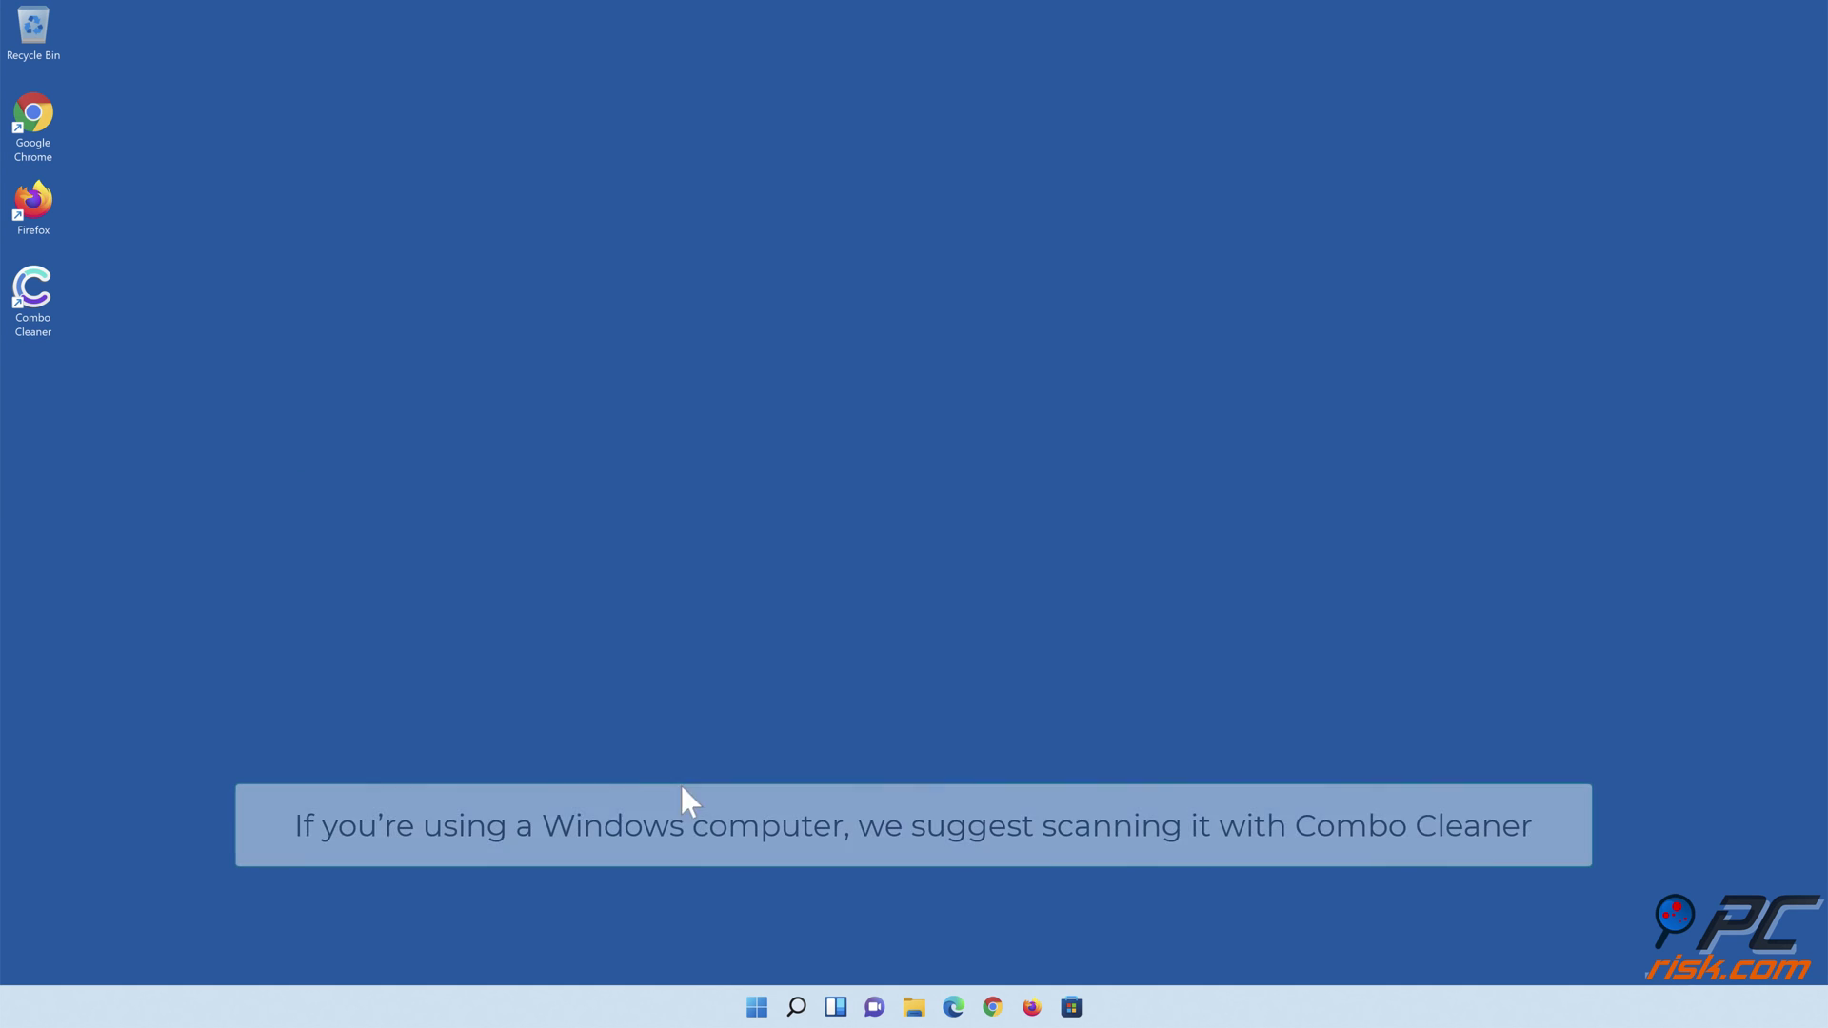
Run a quick scan in Combo Cleaner and quarantine all the detected threats
{"action": "double_click", "coordinate": [46, 322]}
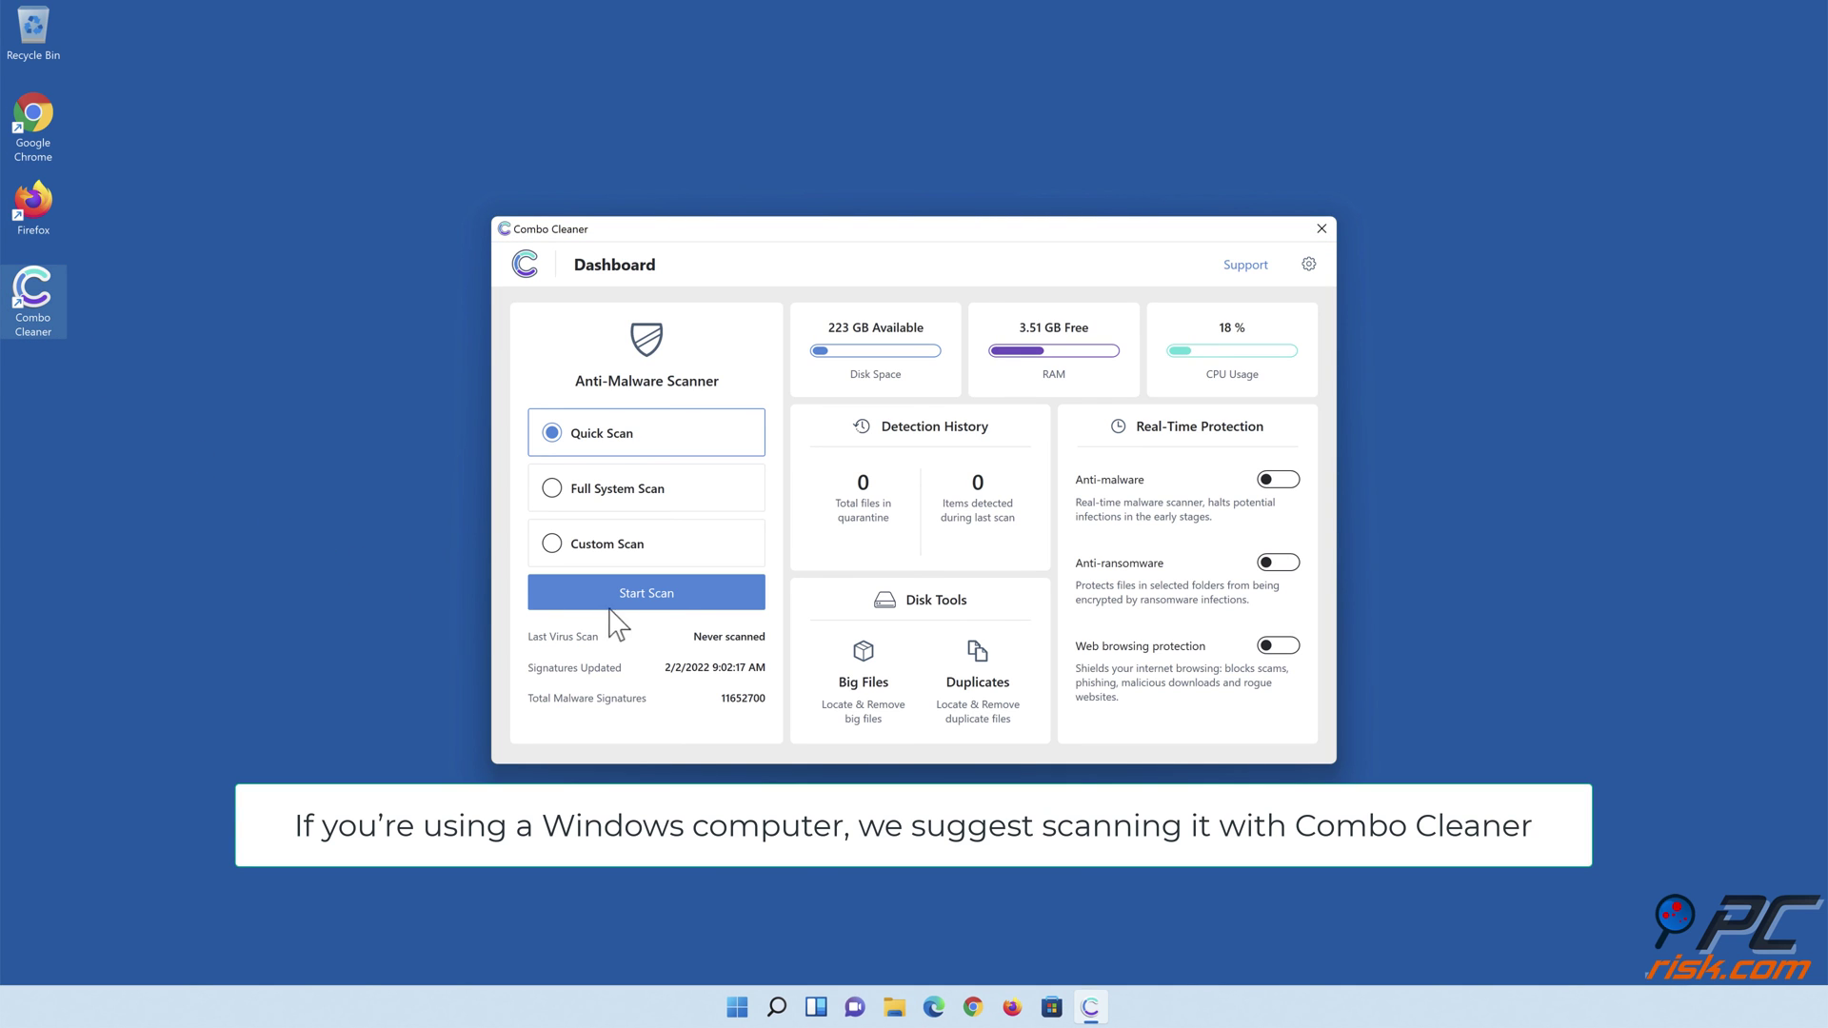
{"action": "left_click", "coordinate": [646, 606]}
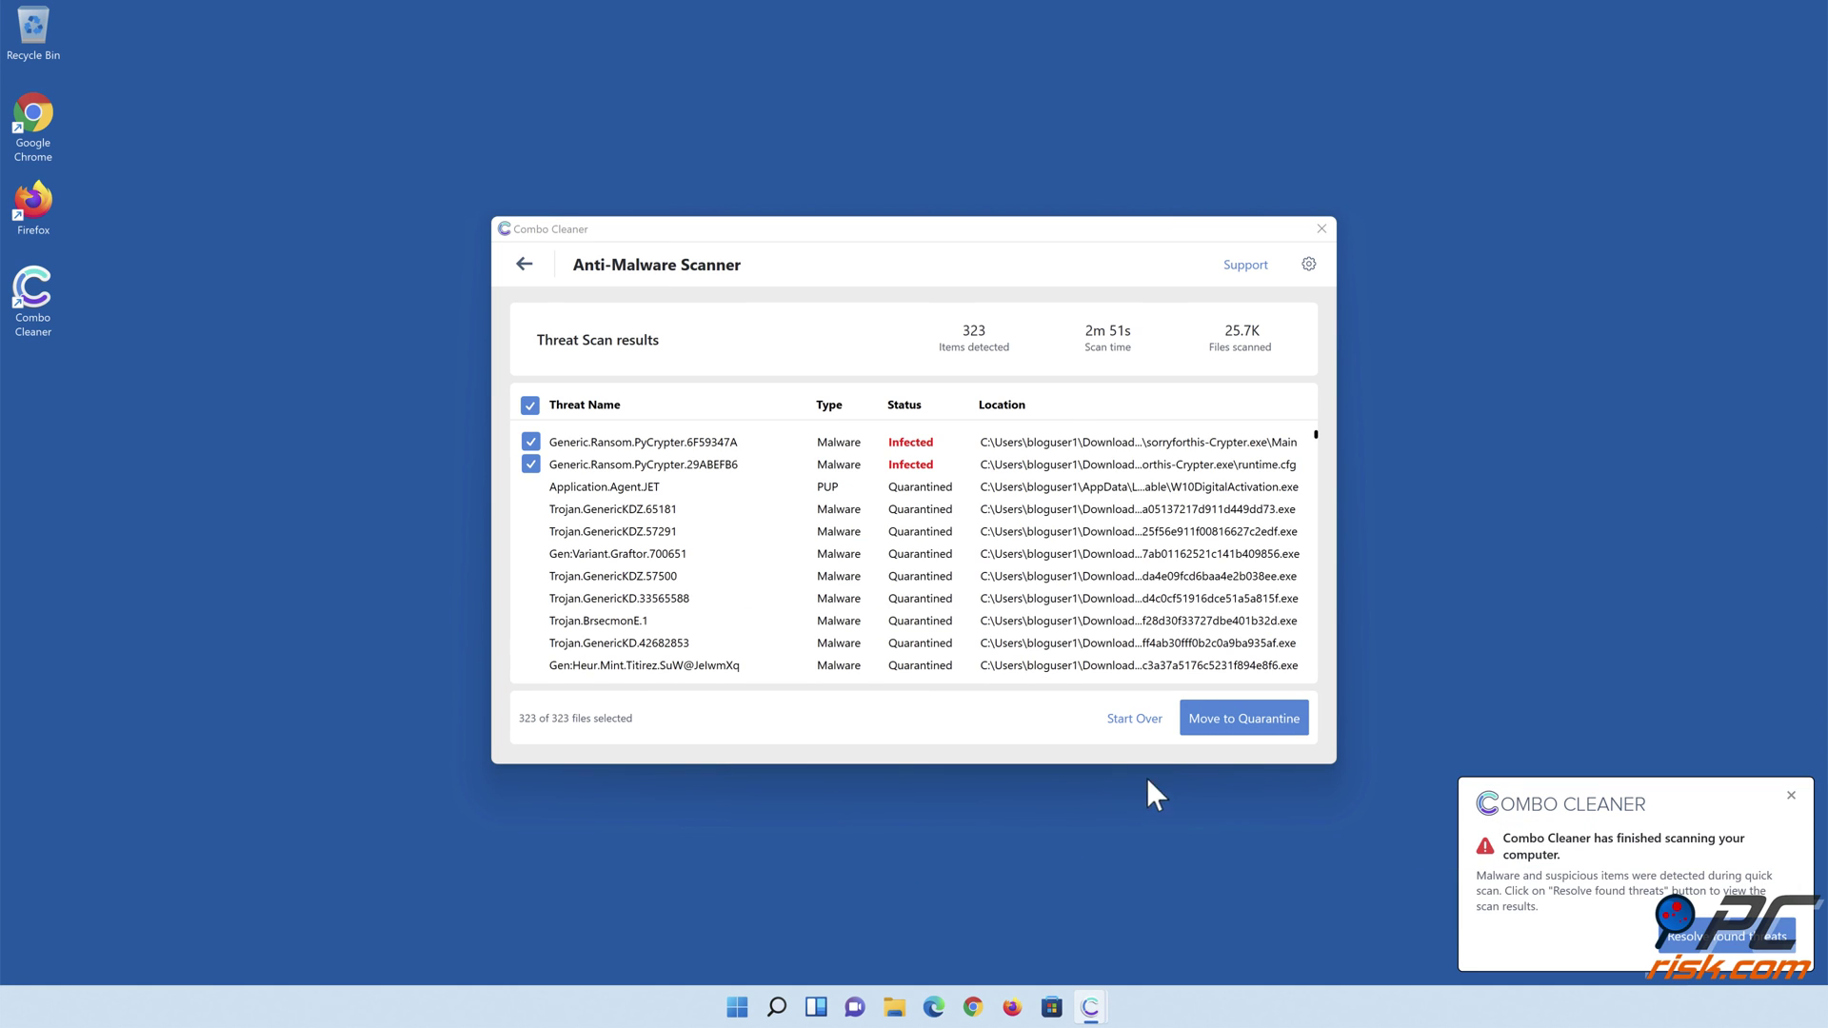
{"action": "left_click", "coordinate": [1238, 727]}
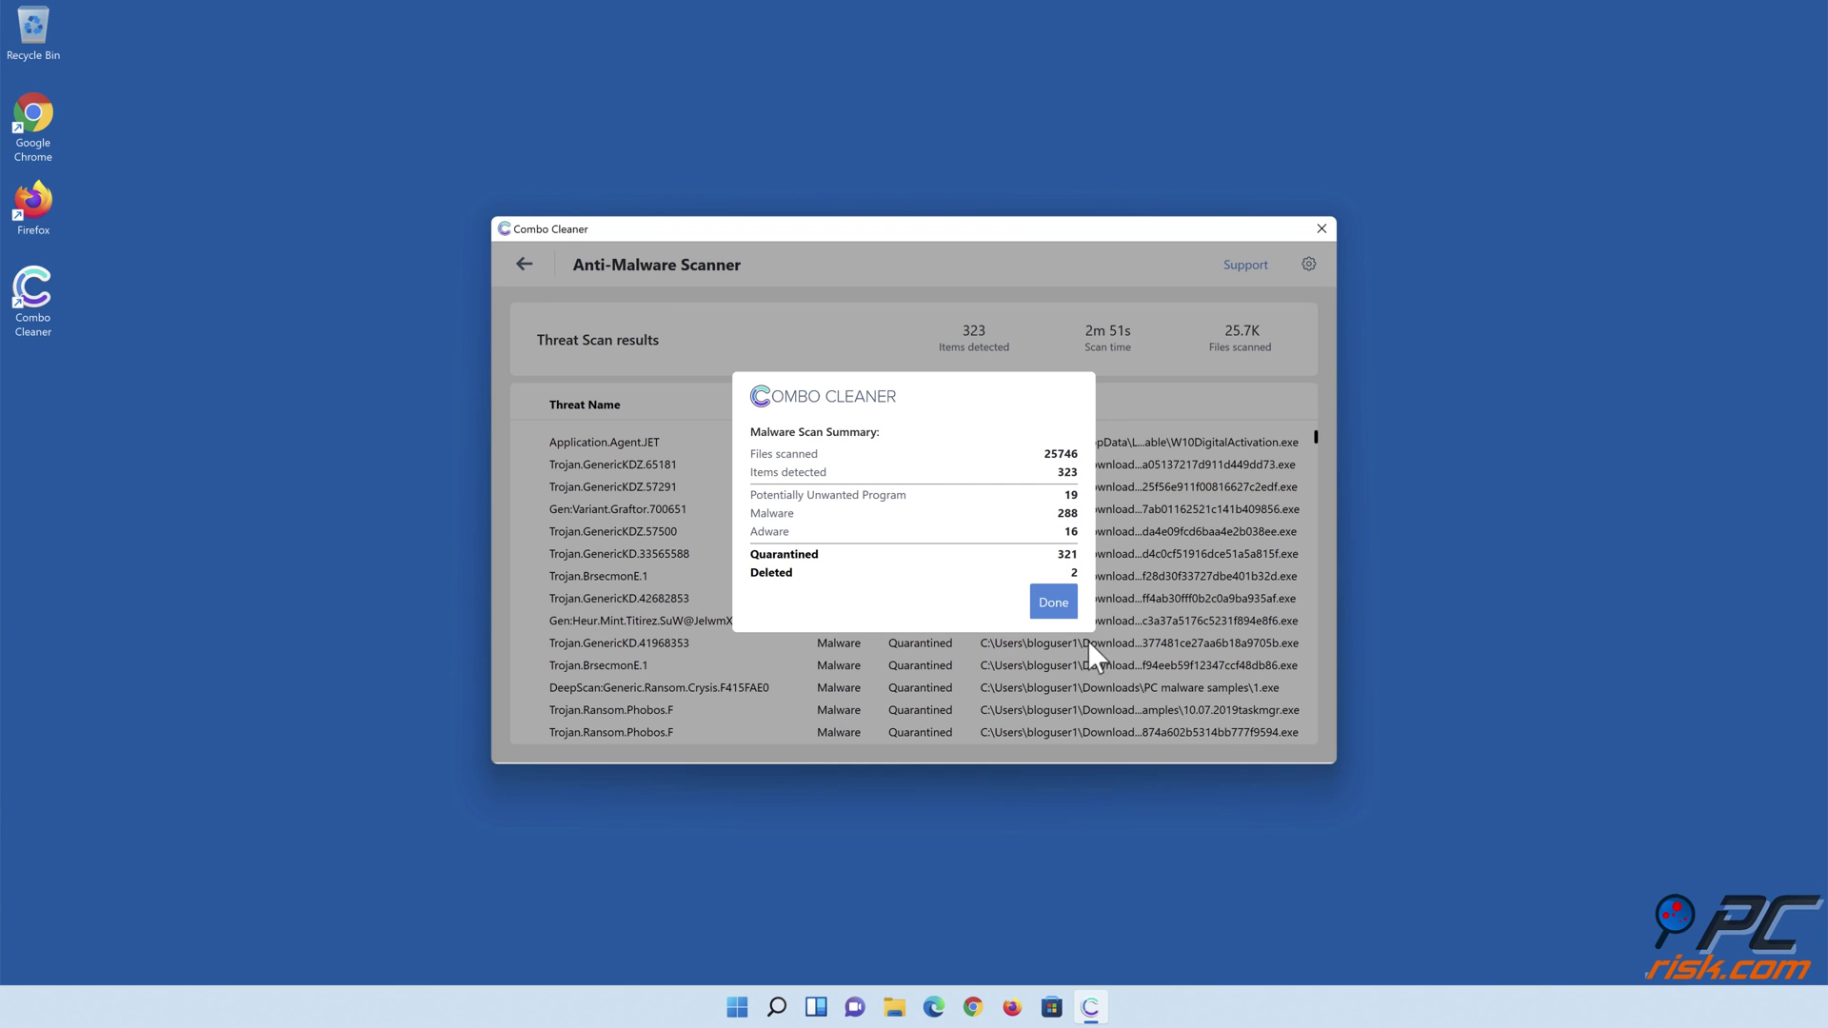
{"action": "left_click", "coordinate": [1053, 610]}
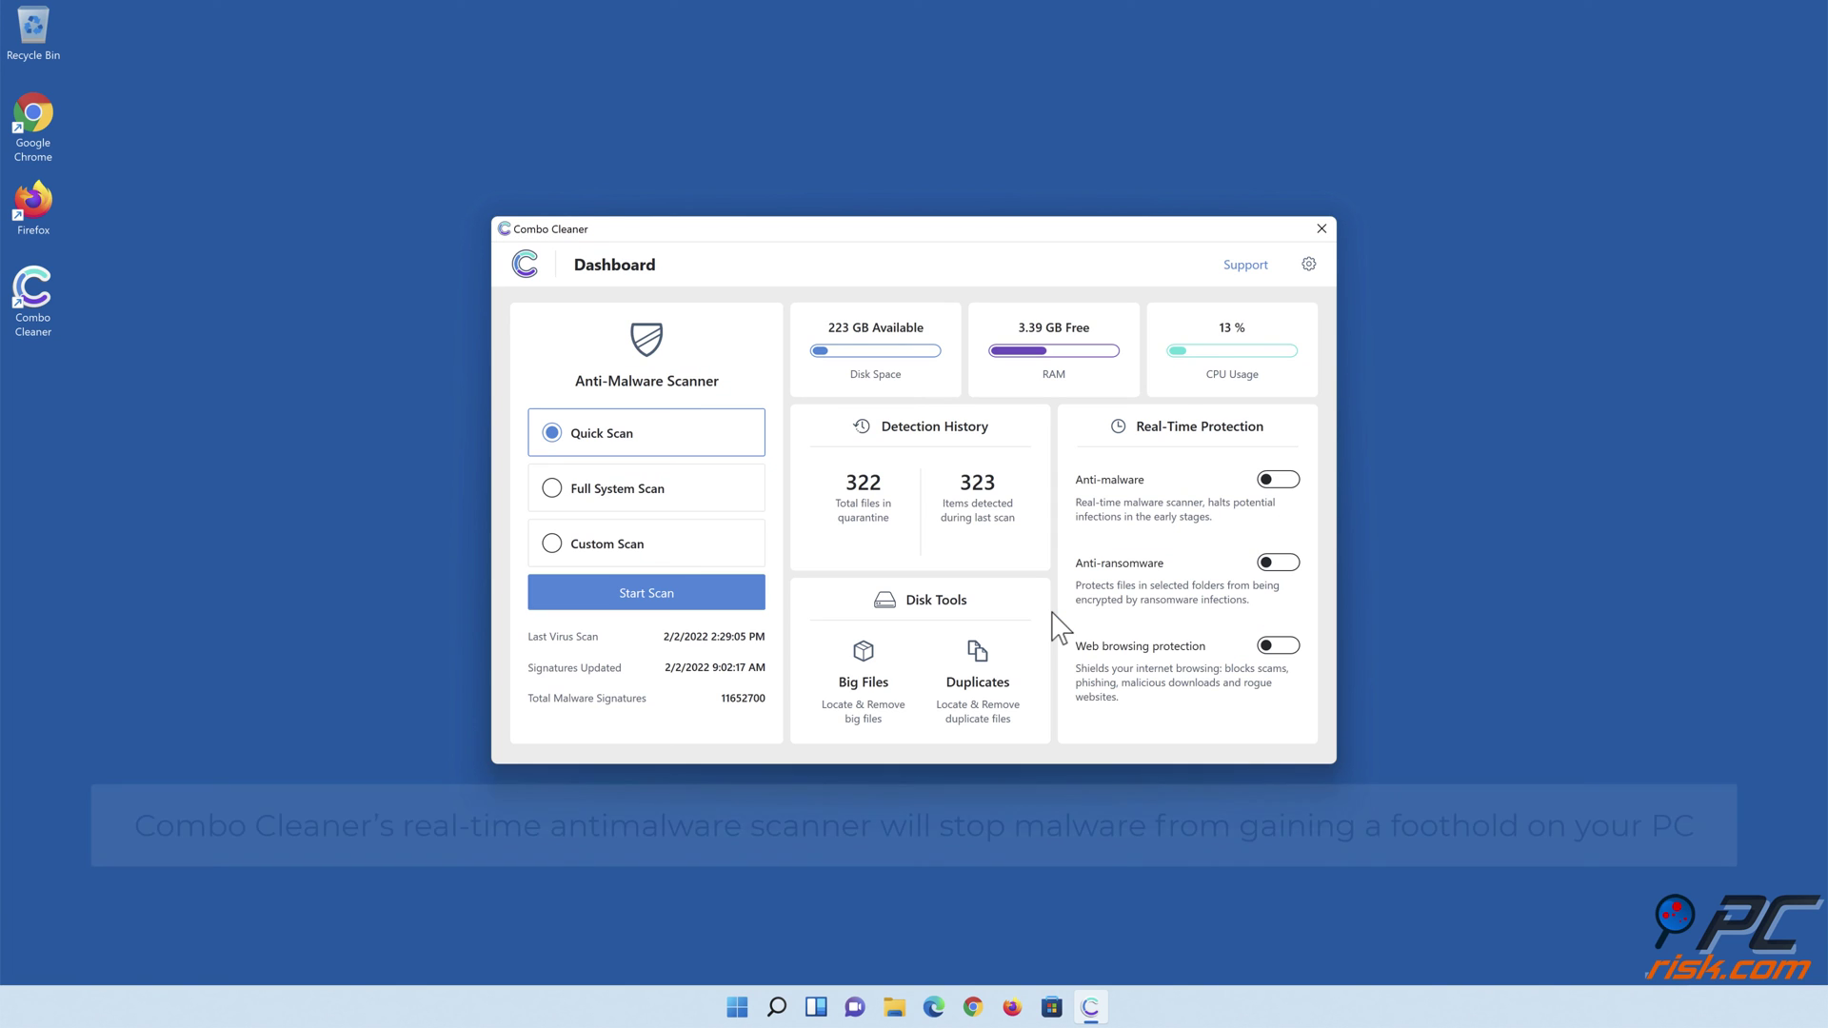
Enable anti-malware and anti-ransomware protection and add Libraries > Documents as a protected folder
{"action": "left_click", "coordinate": [1279, 481]}
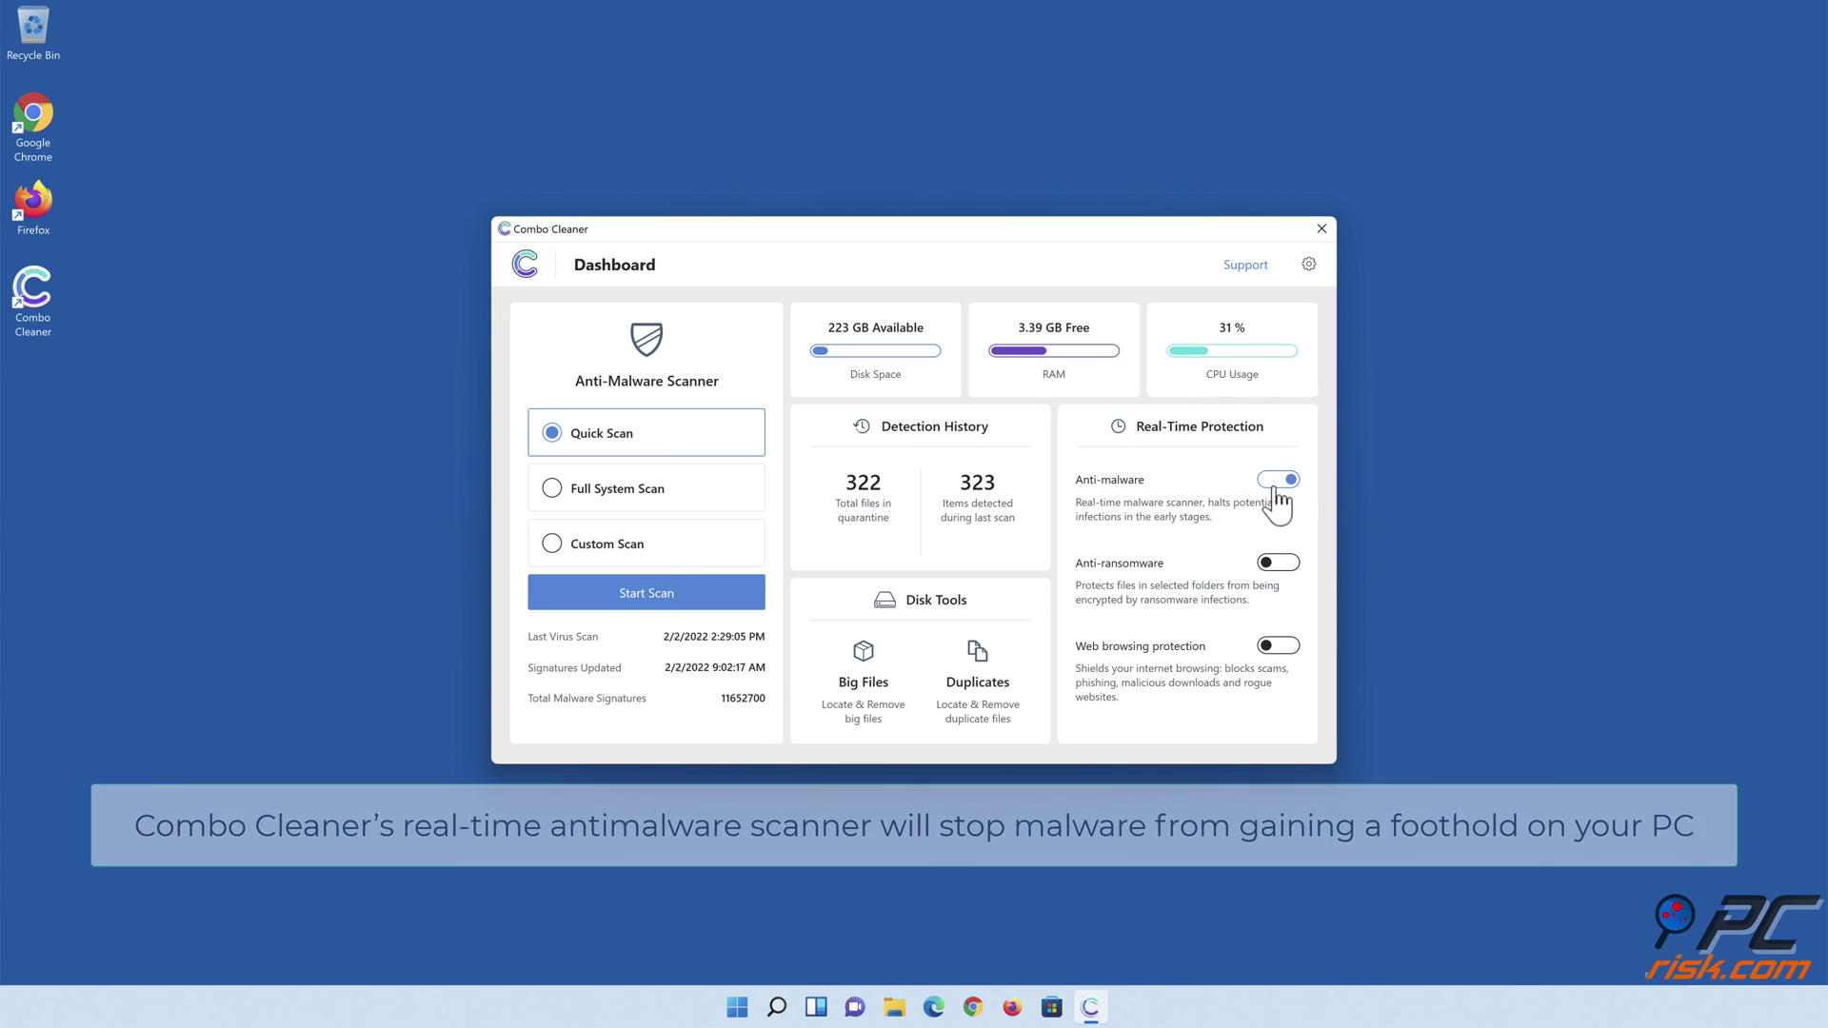
{"action": "left_click", "coordinate": [1278, 563]}
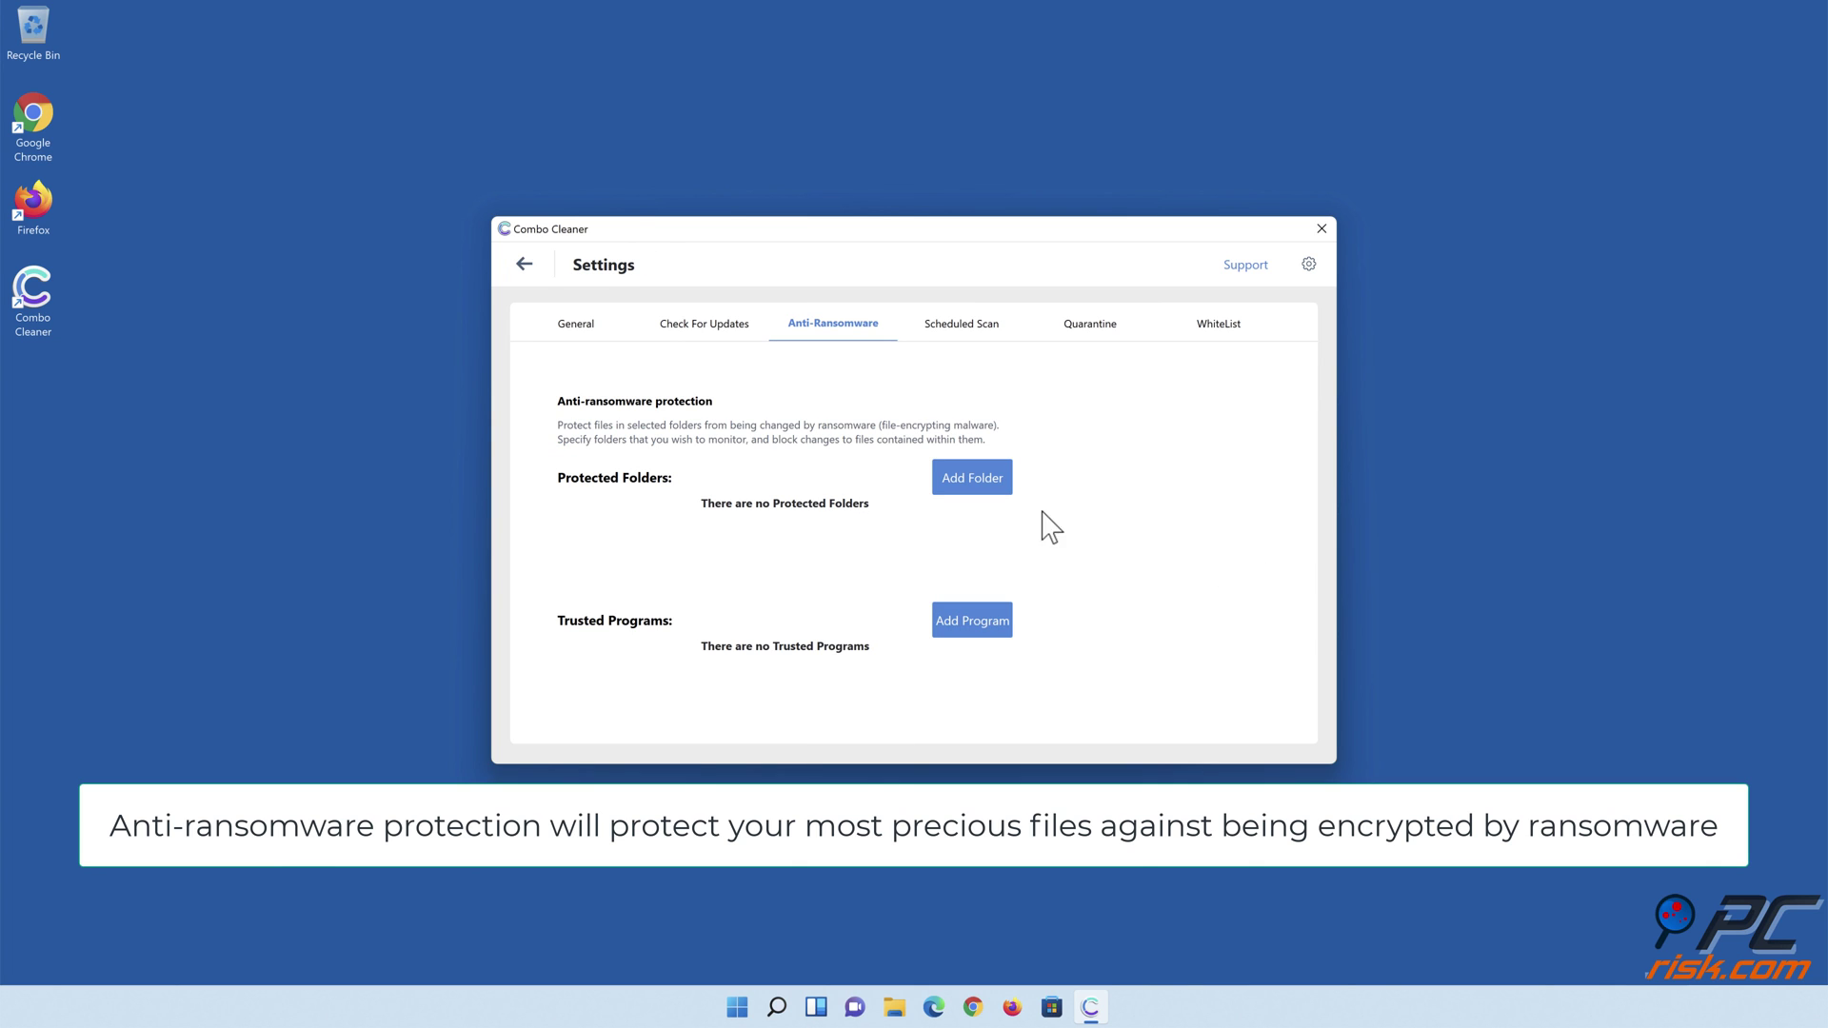
{"action": "left_click", "coordinate": [975, 486]}
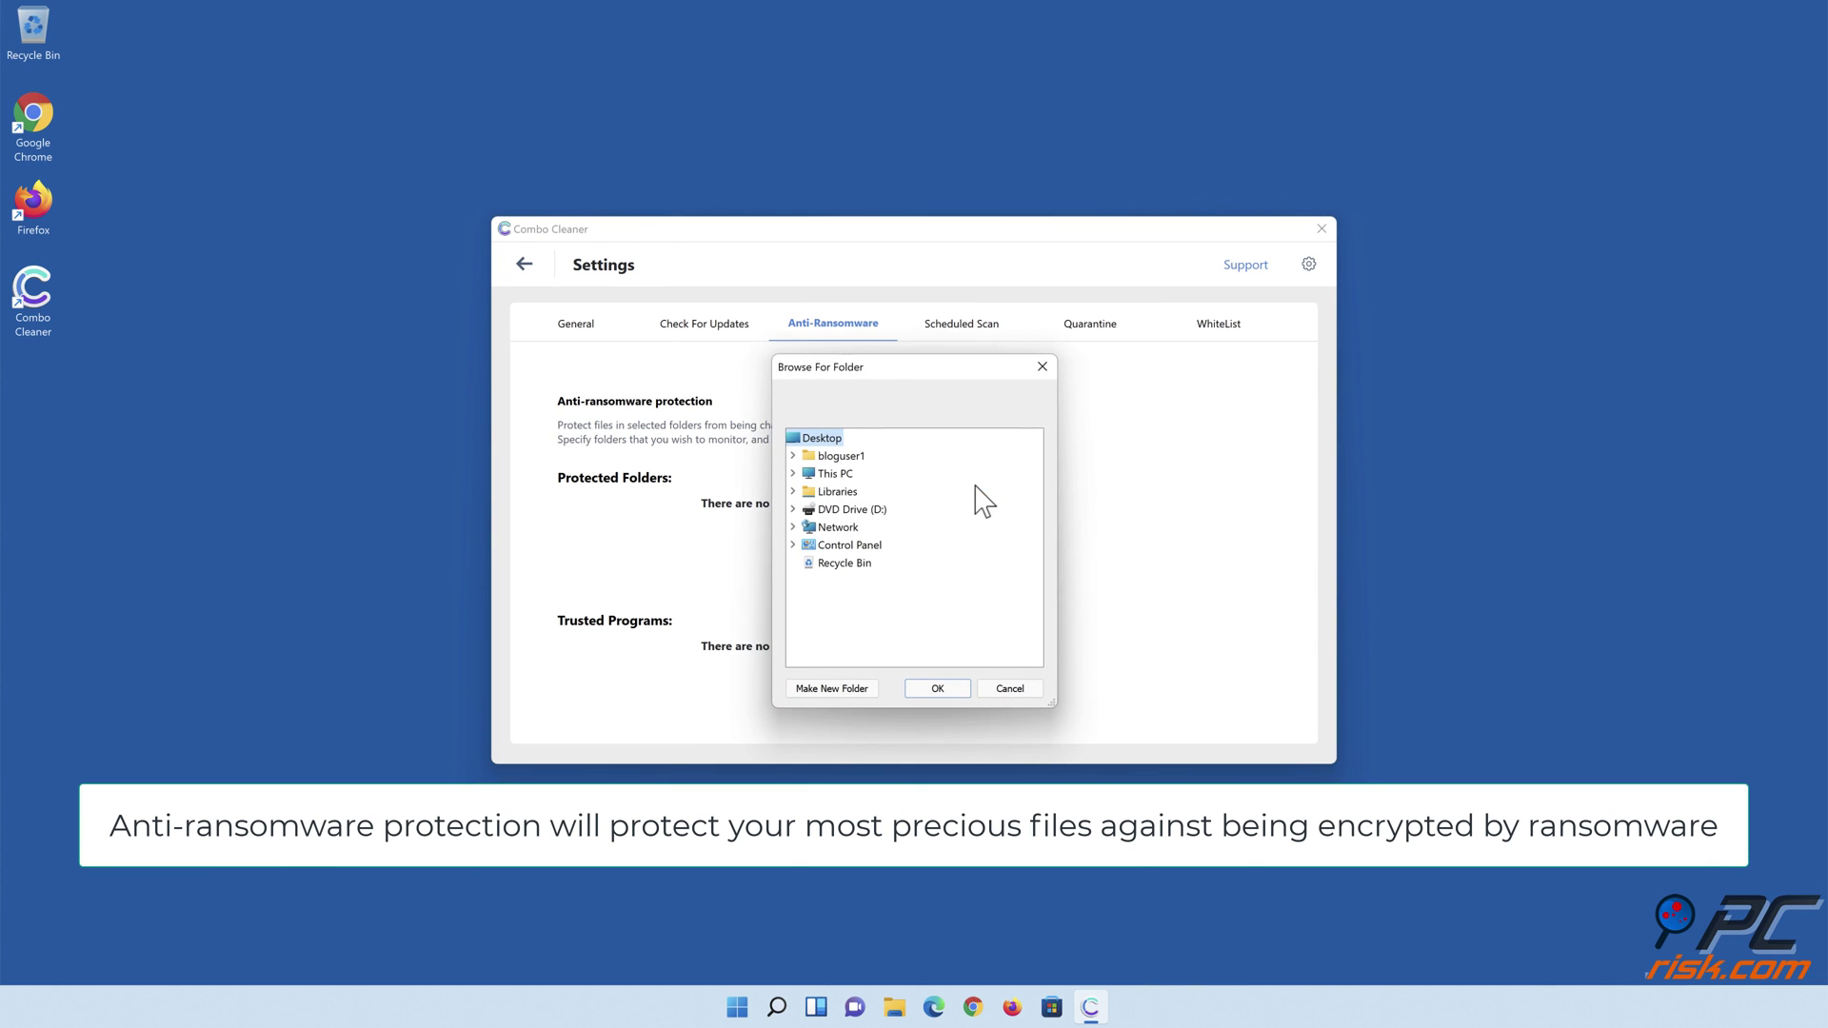
{"action": "left_click", "coordinate": [794, 492]}
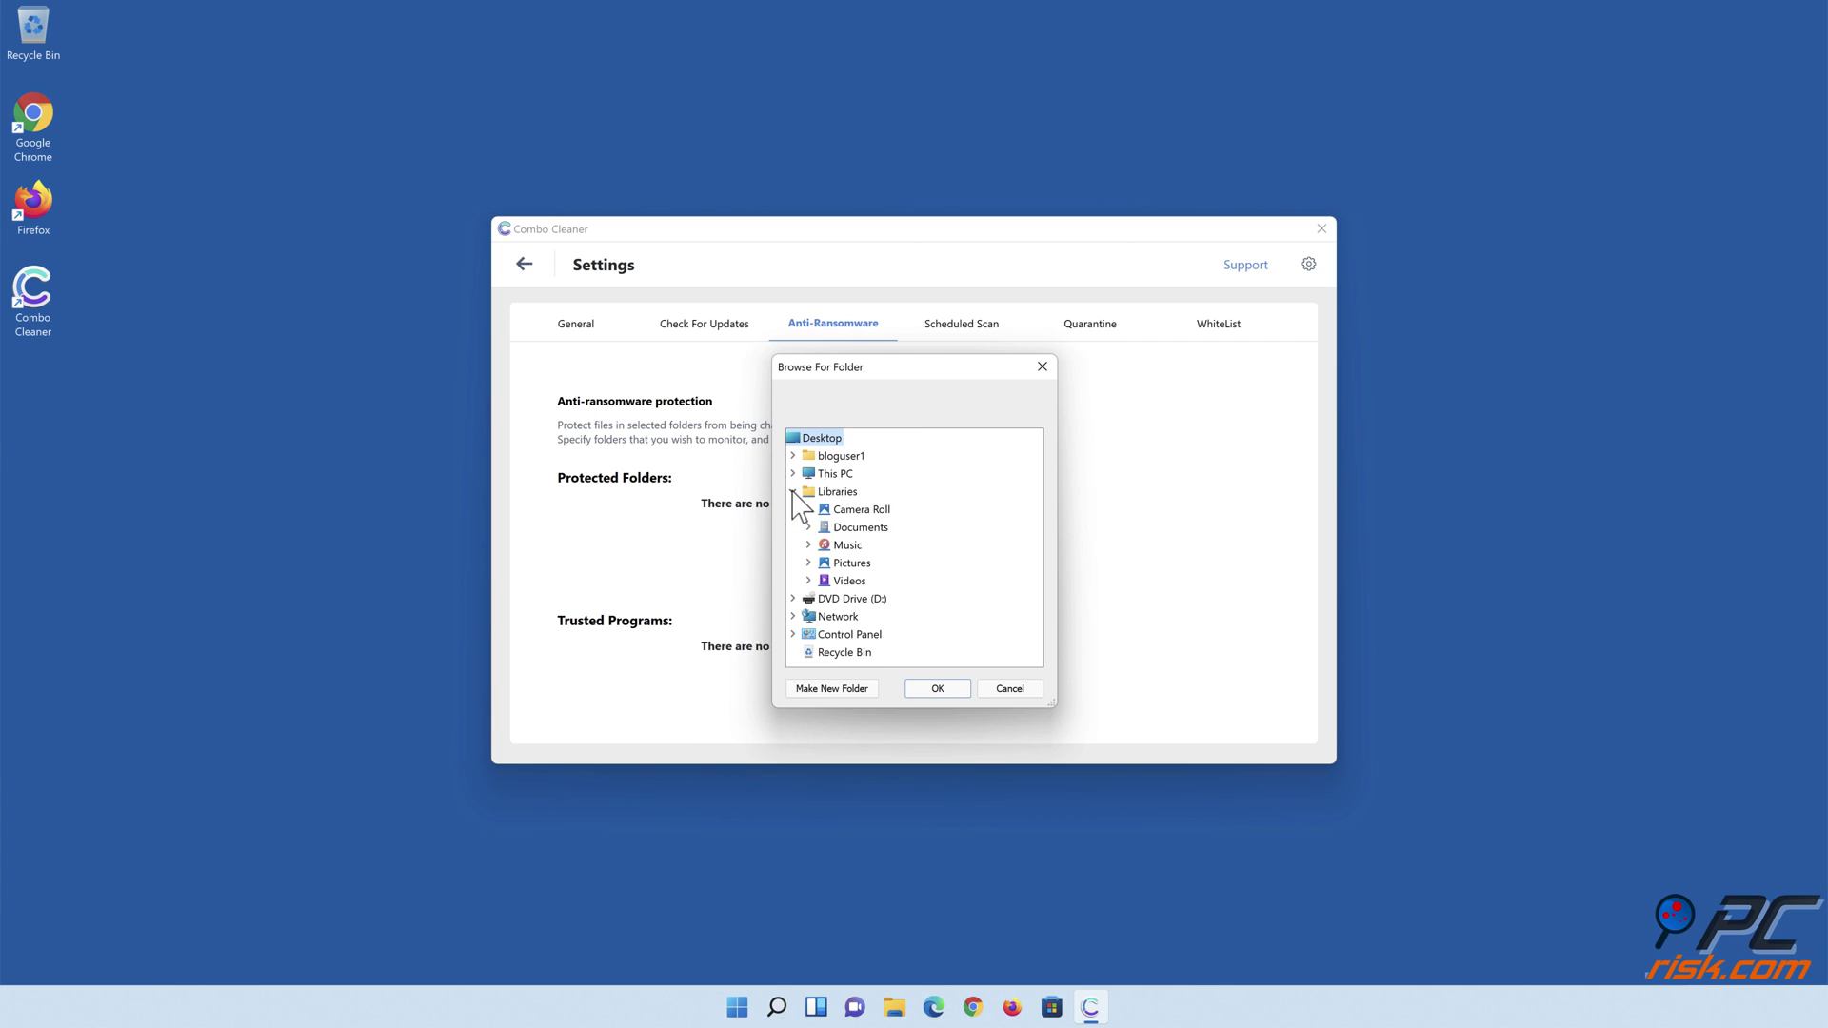
{"action": "left_click", "coordinate": [808, 527]}
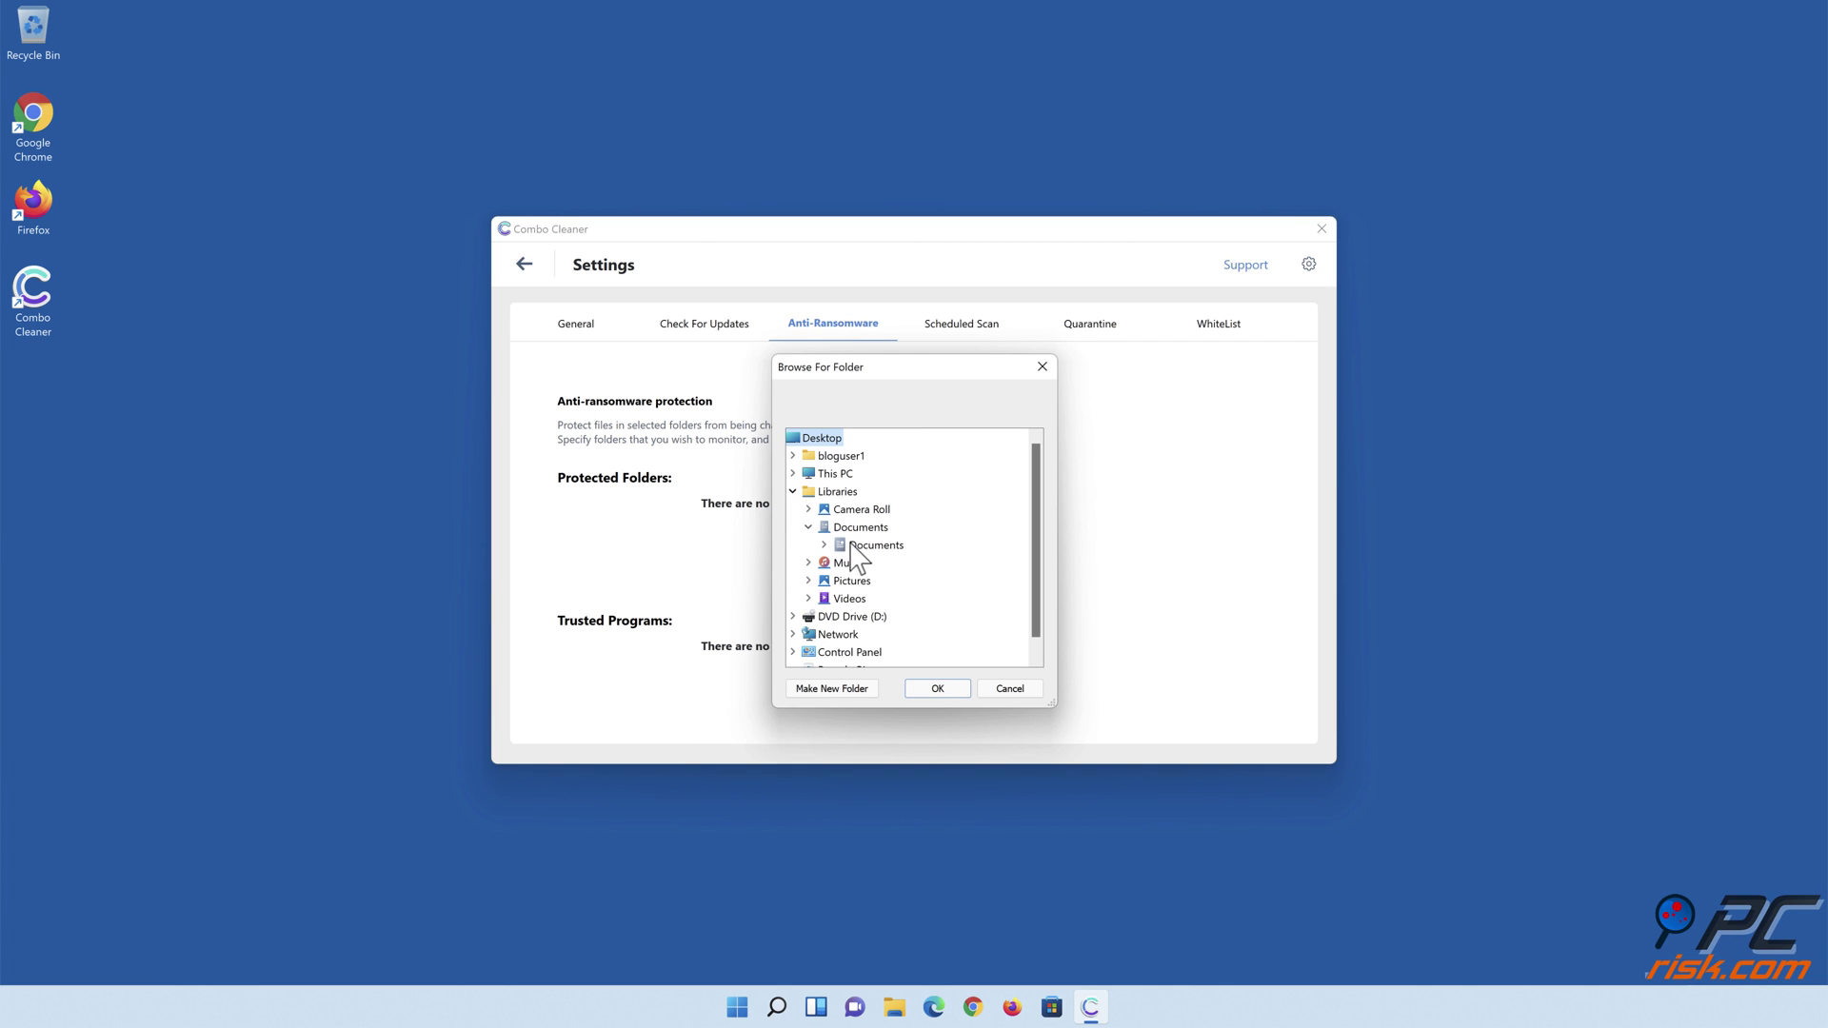
{"action": "left_click", "coordinate": [864, 546]}
{"action": "left_click", "coordinate": [938, 689]}
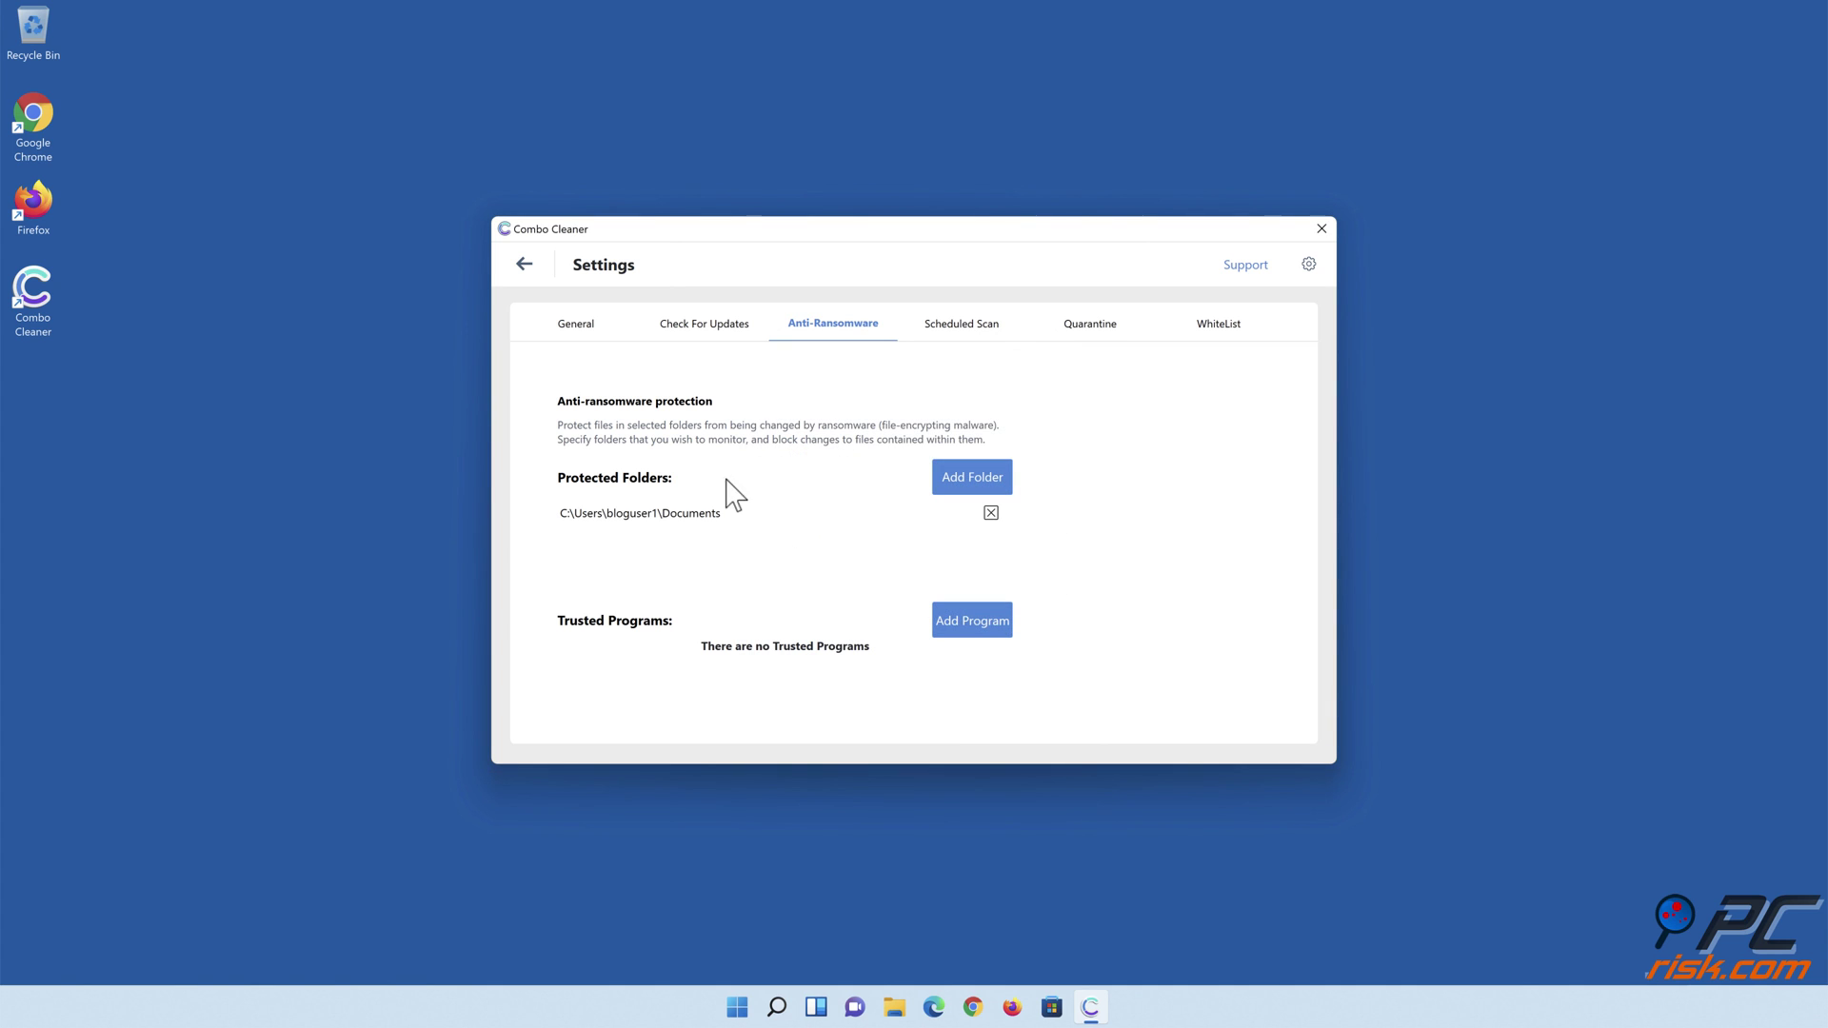
Enable Web browsing protection on the Dashboard, then close the Combo Cleaner window
{"action": "left_click", "coordinate": [527, 267]}
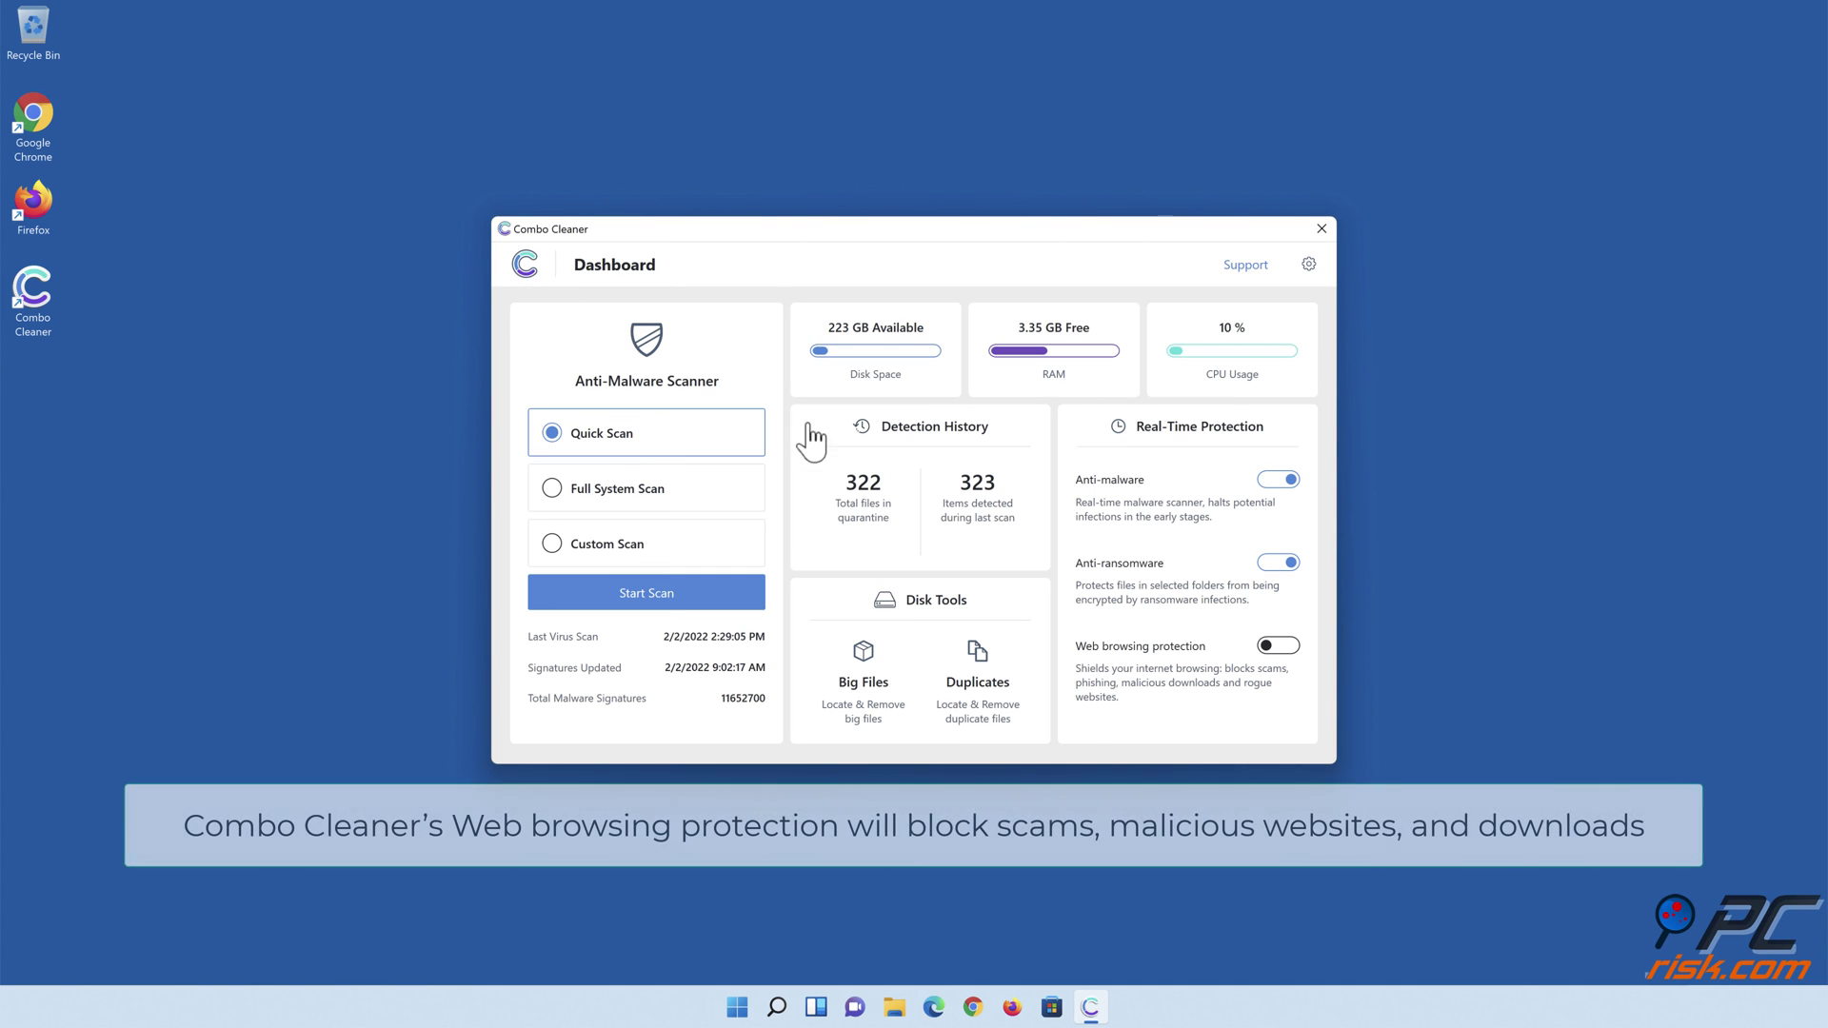
{"action": "left_click", "coordinate": [1279, 648]}
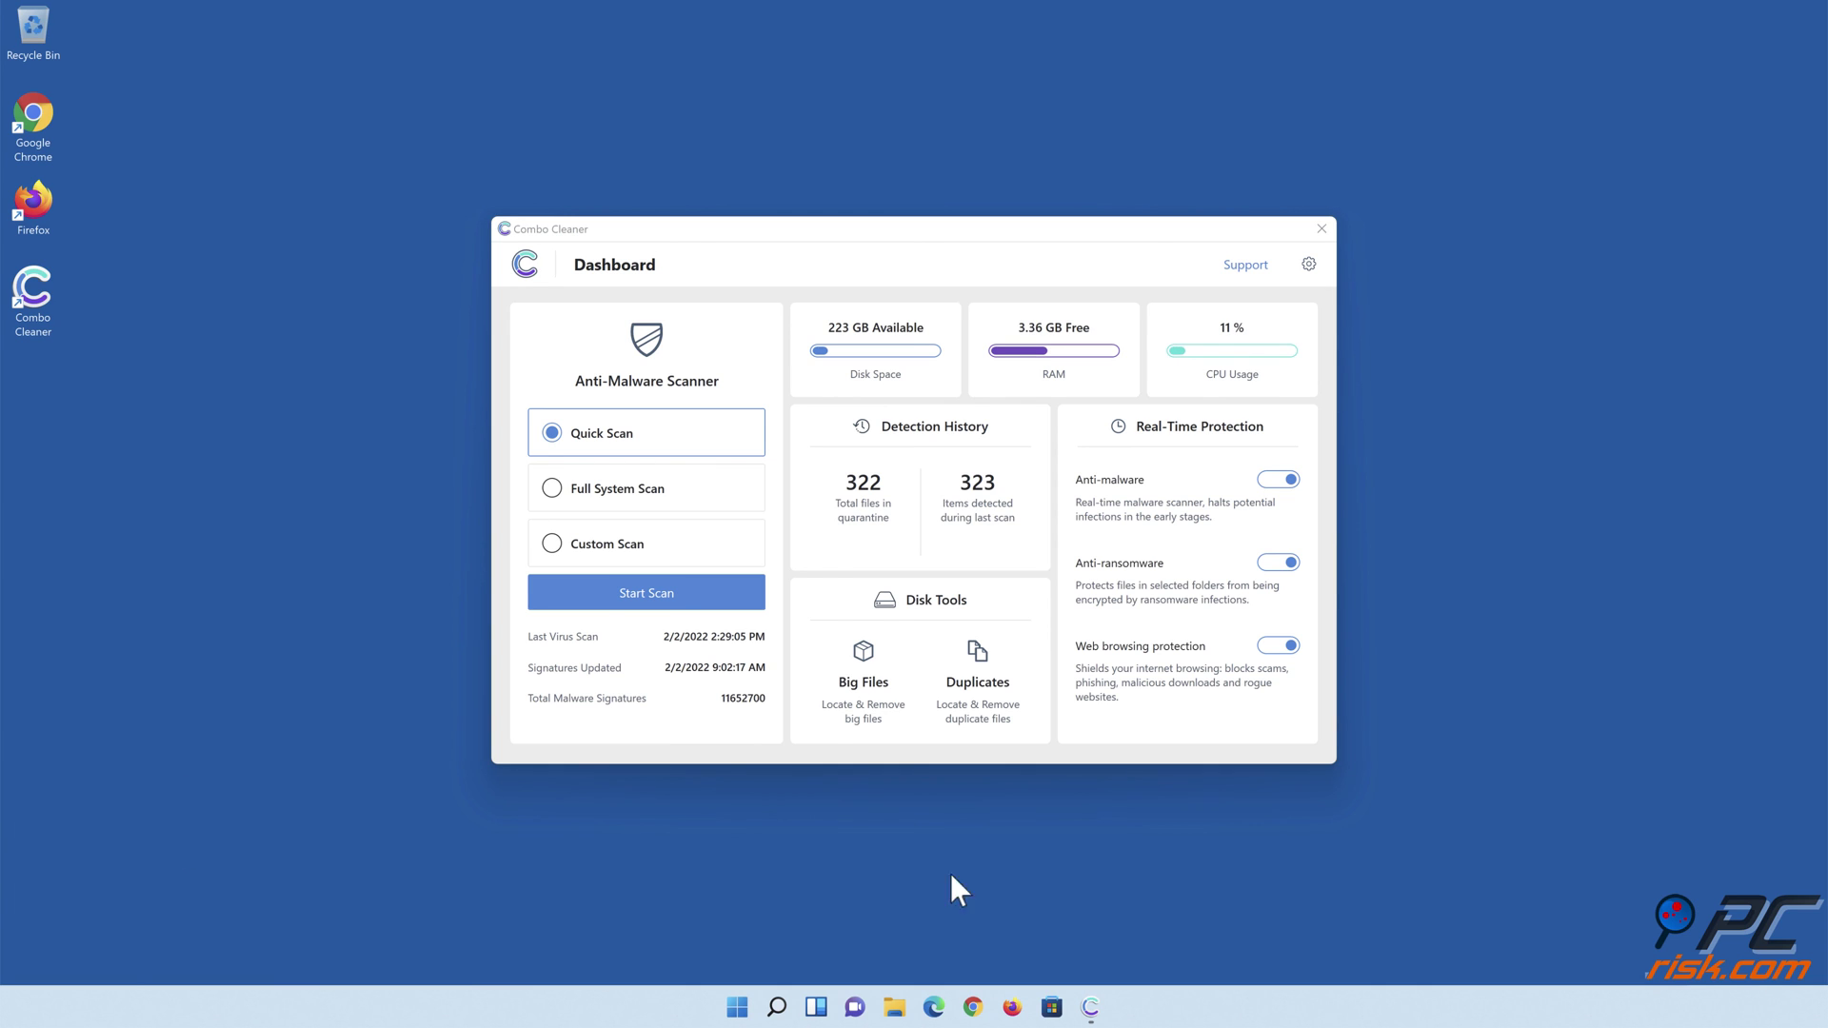
{"action": "left_click", "coordinate": [1321, 229]}
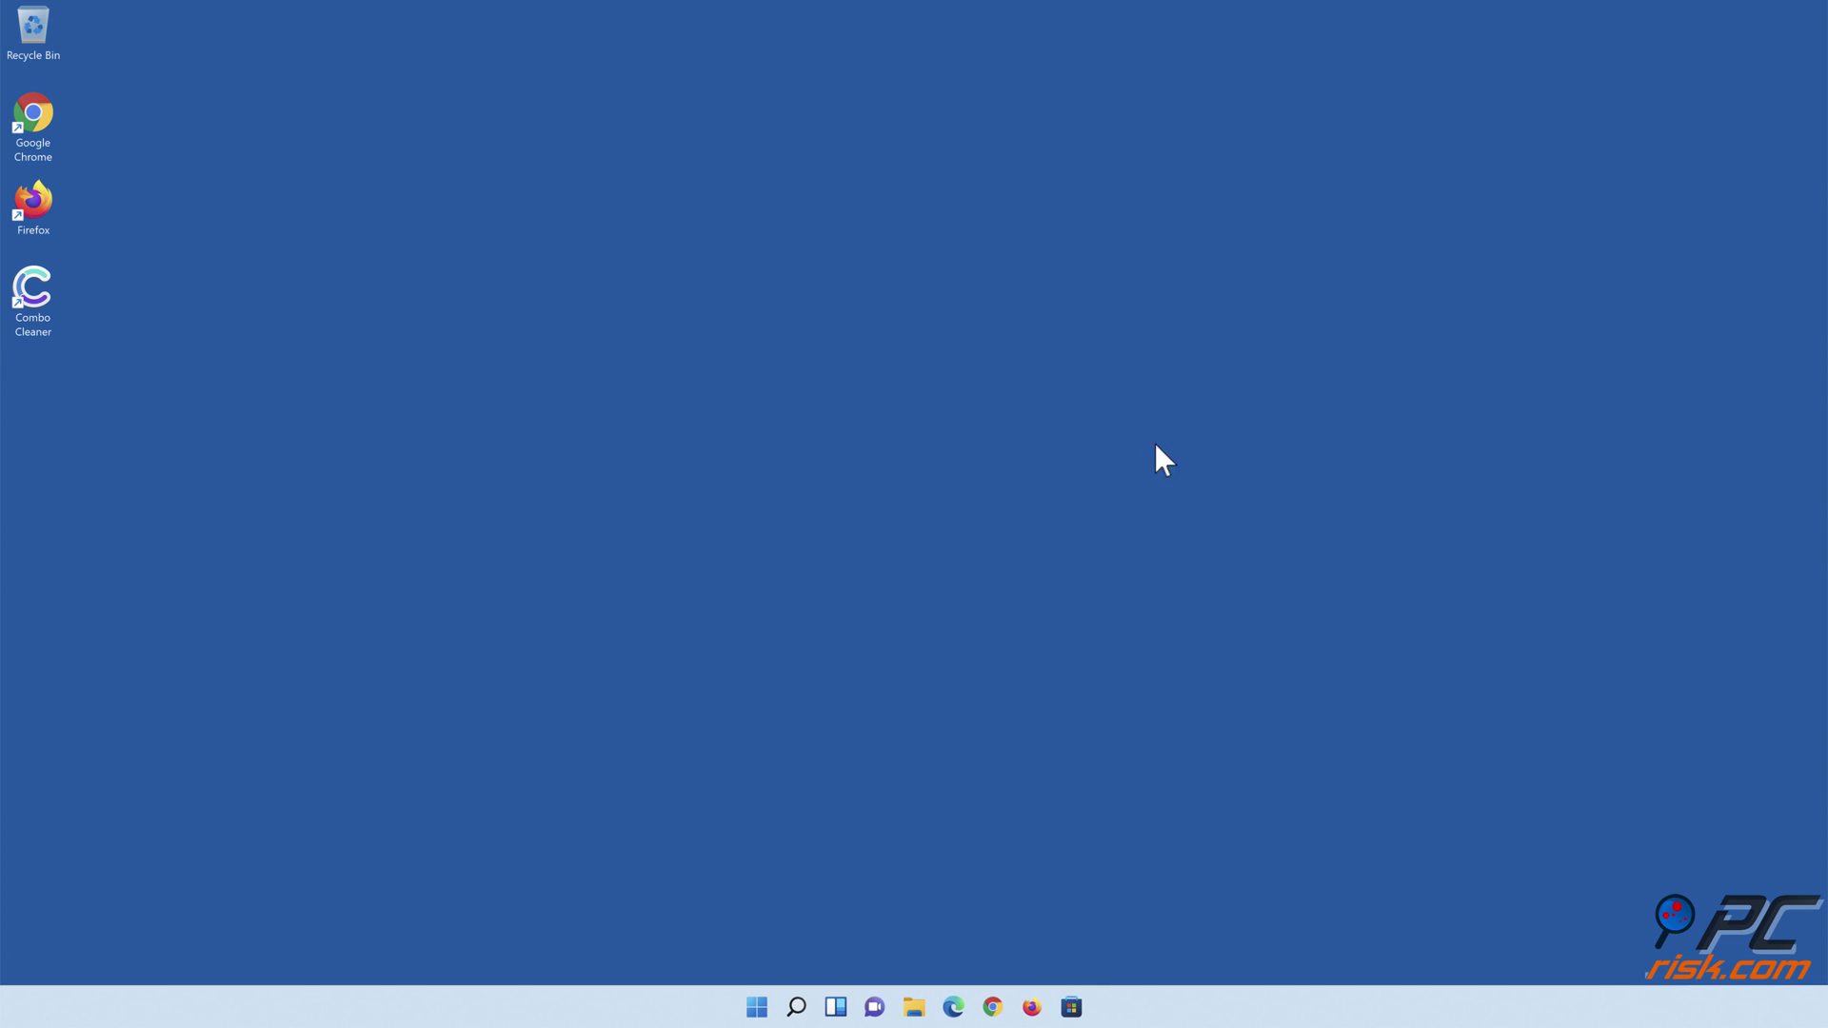